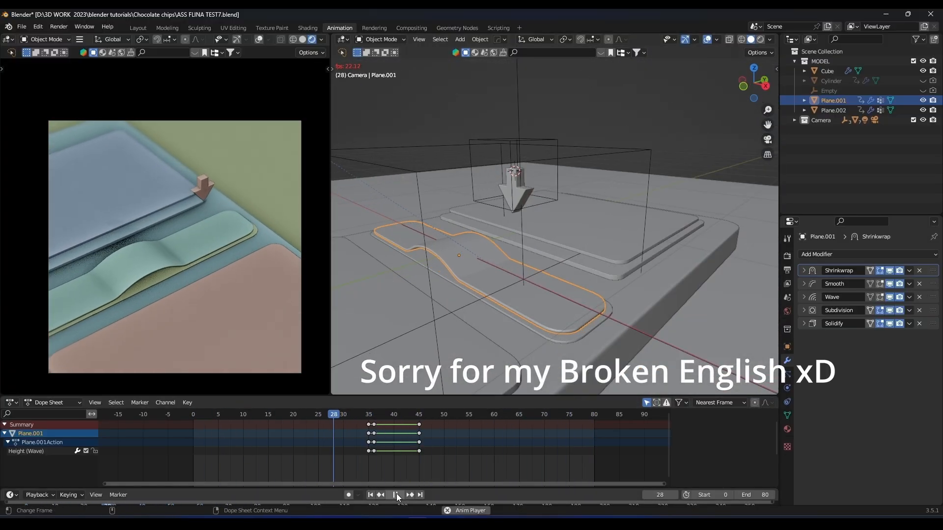
Start a new file with all the default objects deleted, viewed from the top.
left_click(395, 494)
left_click(21, 26)
key("ctrl+q")
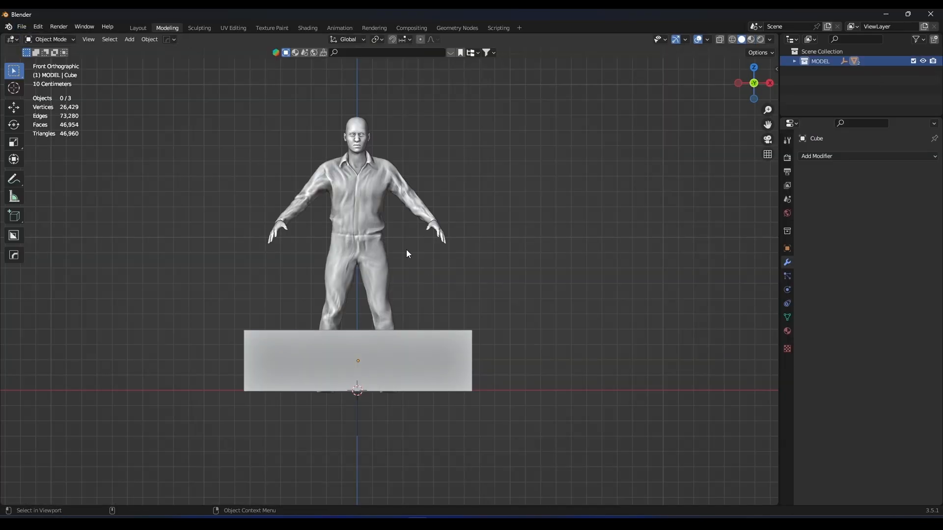
middle_click_drag(408, 253, 355, 239)
key("a")
key("Delete")
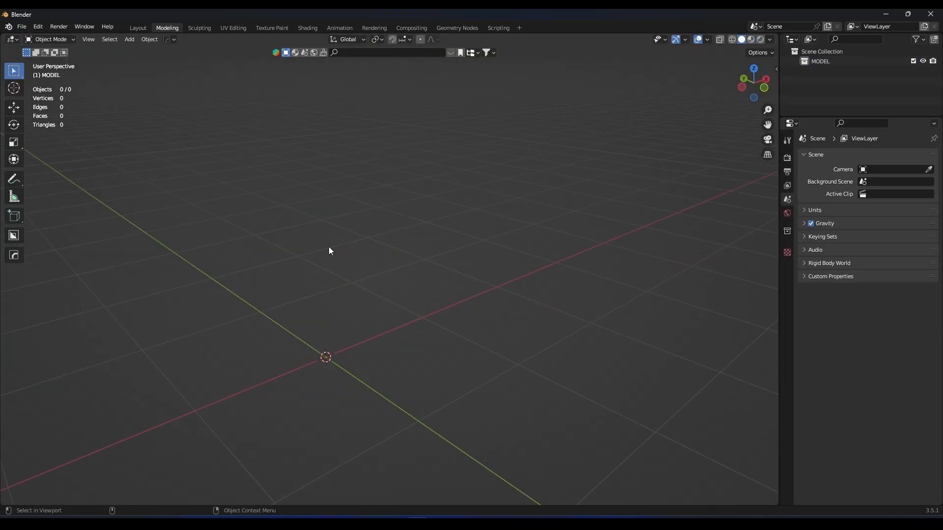
key("KP_7")
middle_click_drag(350, 176, 373, 251, "shift")
key("shift+a")
mouse_move(374, 252)
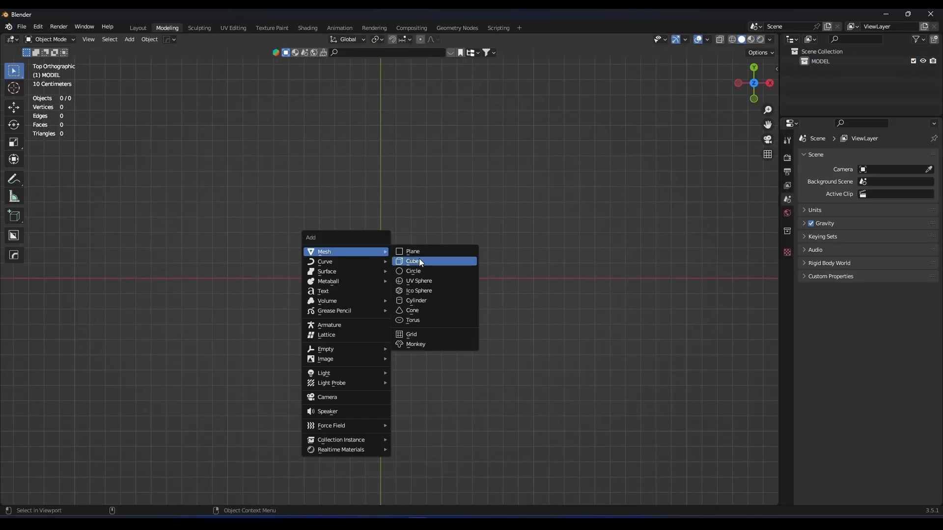
left_click(421, 259)
key("x")
left_click(425, 257)
Add a mesh plane at the origin and squash it along Y into a long strip.
key("shift+a")
mouse_move(422, 255)
left_click(456, 256)
key("s")
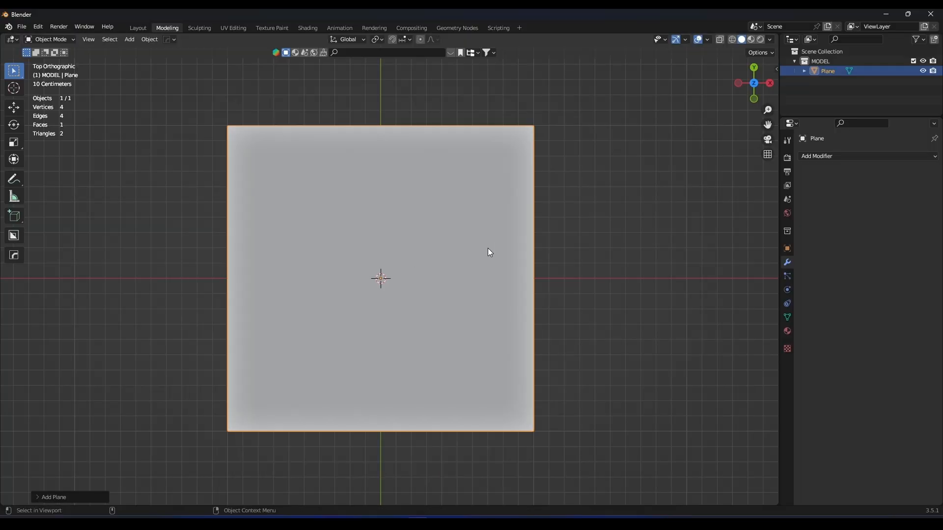
key("y")
left_click(486, 278)
Scale the strip down uniformly and apply its object transform.
key("s")
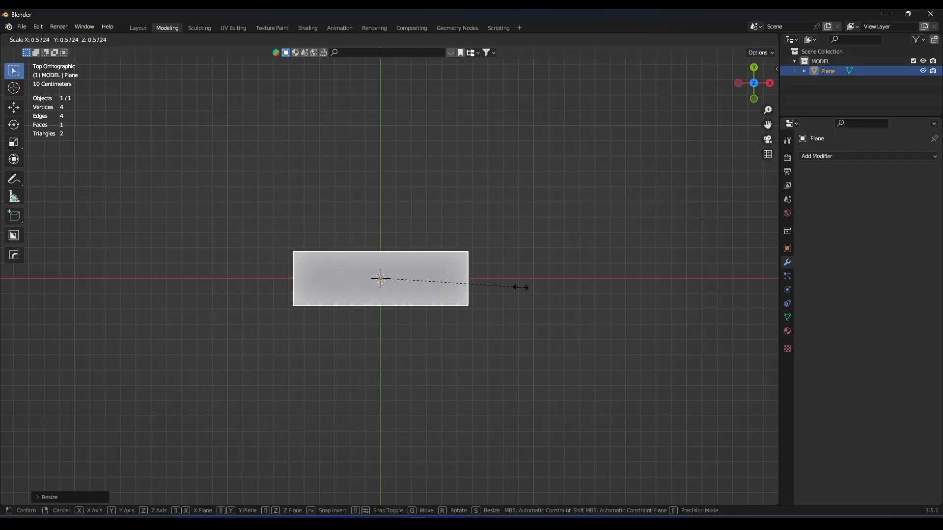
left_click(484, 290)
middle_click_drag(483, 289, 452, 233)
key("KP_Decimal")
key("ctrl+a")
left_click(454, 247)
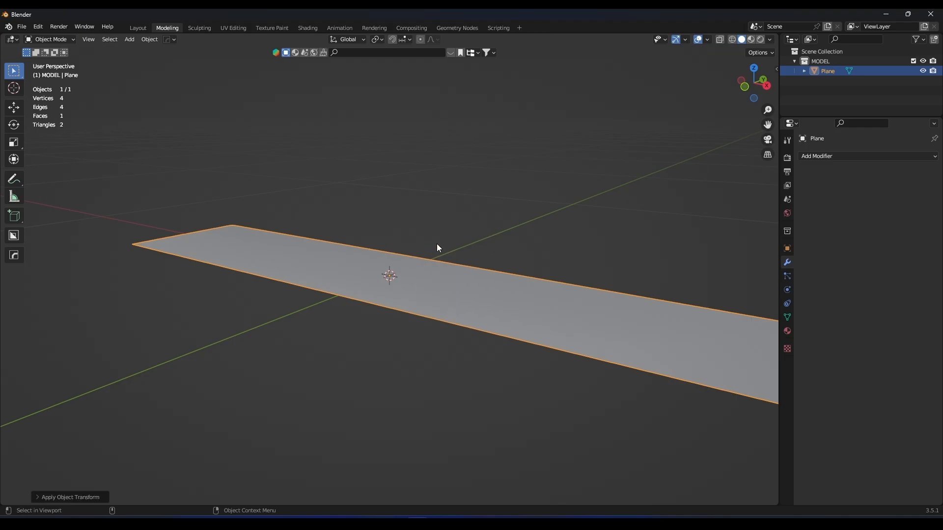
Subdivide the strip's mesh in Edit Mode with 10 cuts.
scroll(431, 242, "down", 4)
middle_click_drag(431, 242, 379, 267)
key("Tab")
right_click(416, 269)
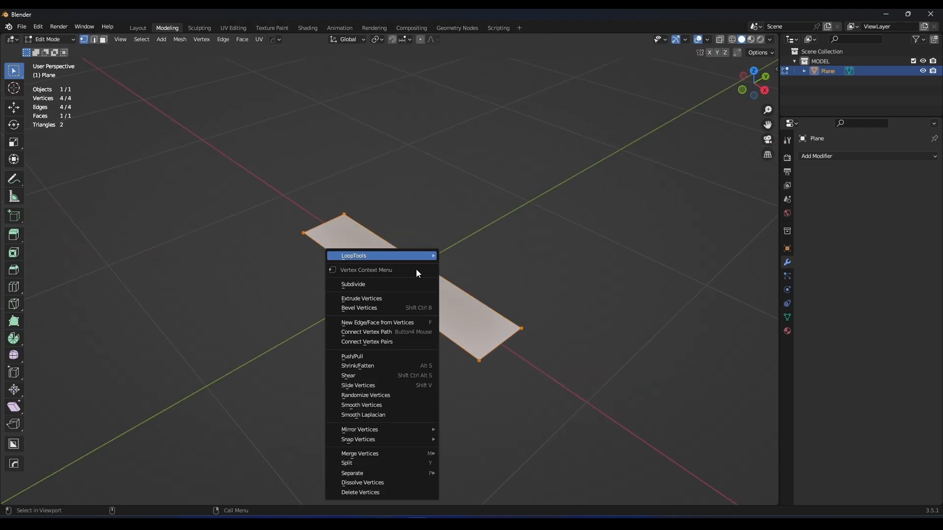
left_click(362, 285)
left_click(41, 498)
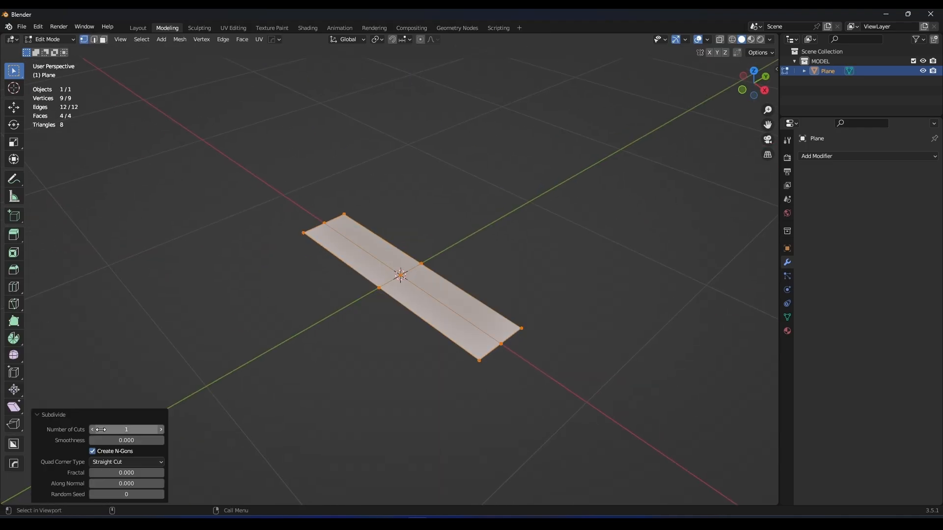
left_click_drag(126, 430, 151, 429)
Subdivide the strip's mesh a second time and return to Object Mode.
right_click(405, 280)
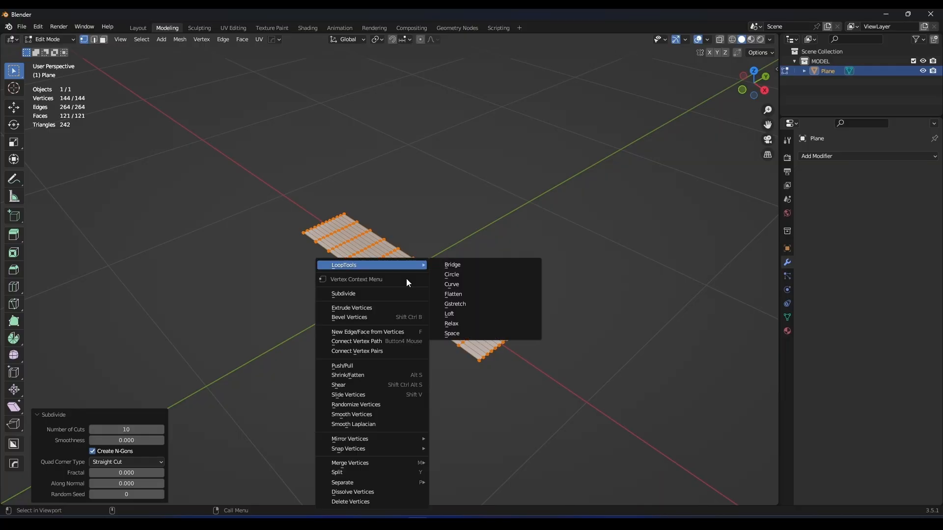
left_click(358, 292)
mouse_move(392, 273)
middle_mouse_down()
mouse_move(419, 281)
mouse_move(406, 309)
mouse_move(355, 274)
mouse_move(408, 270)
middle_mouse_up()
scroll(407, 309, "up", 3)
key("Tab")
Add a Solidify modifier to the strip and adjust its thickness.
middle_click_drag(412, 303, 454, 251)
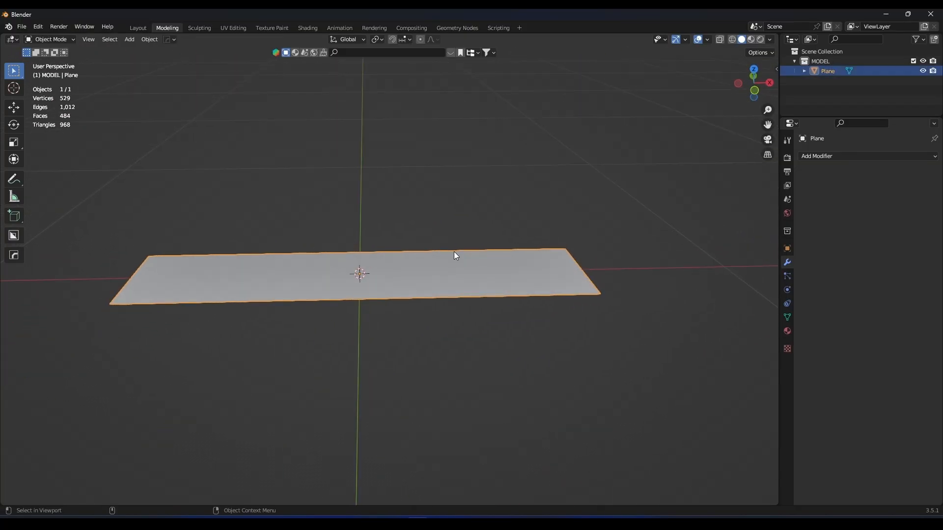
left_click(815, 156)
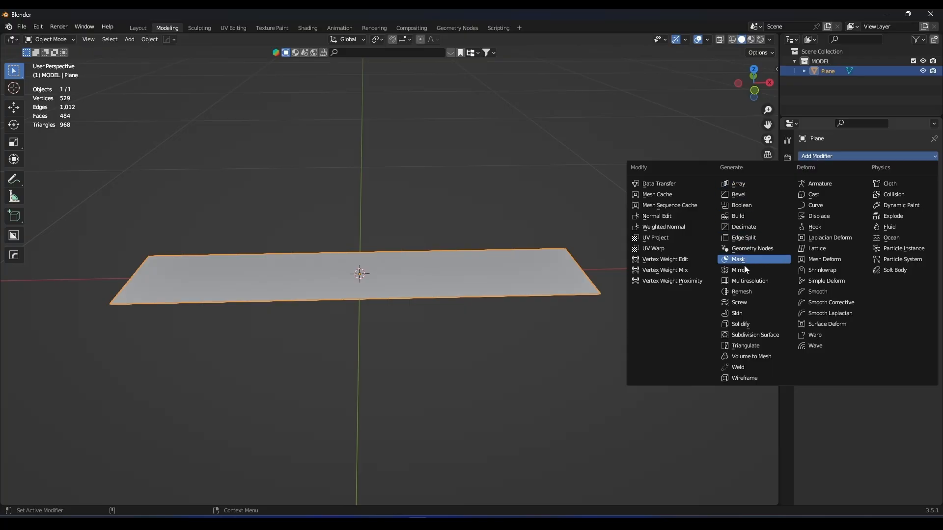
left_click(749, 324)
mouse_move(887, 199)
left_mouse_down()
mouse_move(897, 200)
mouse_move(886, 199)
left_mouse_up()
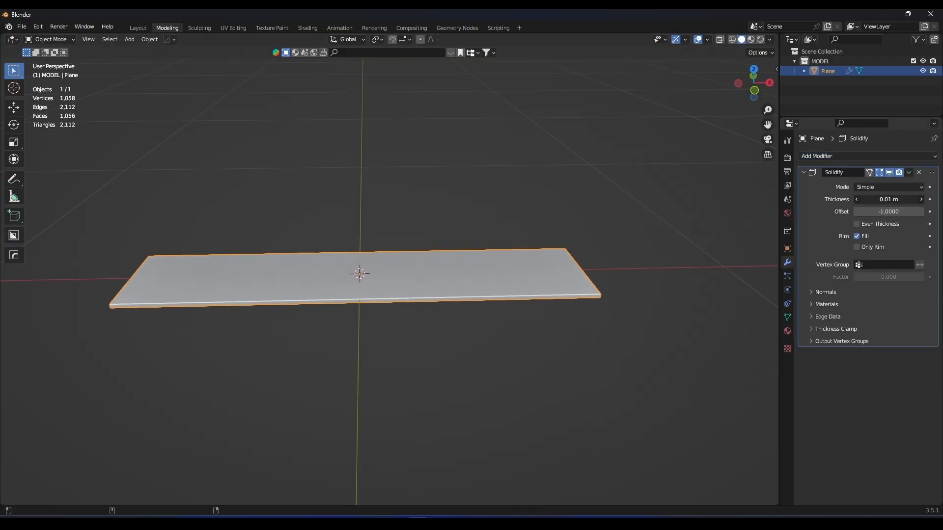
left_click(803, 173)
left_click(584, 194)
middle_click_drag(584, 194, 457, 212)
left_click(405, 252)
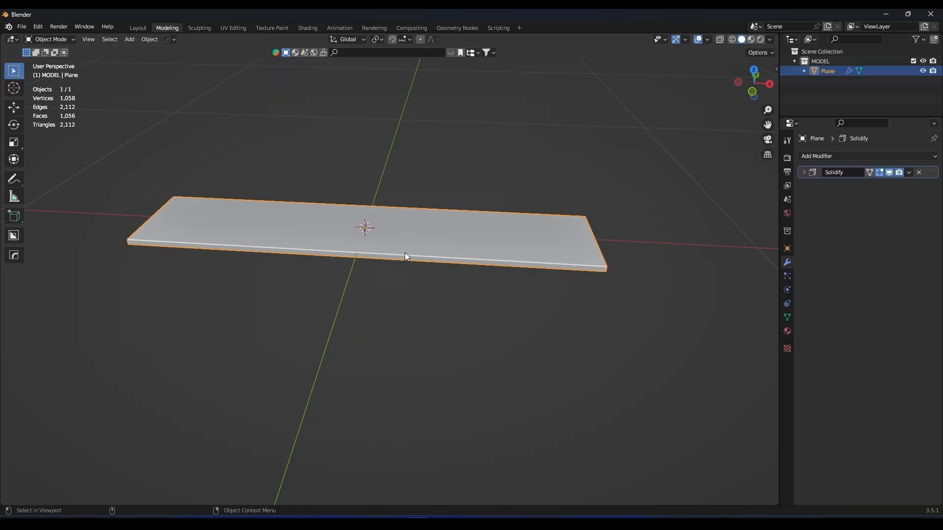
key("KP_1")
middle_click_drag(405, 253, 468, 197)
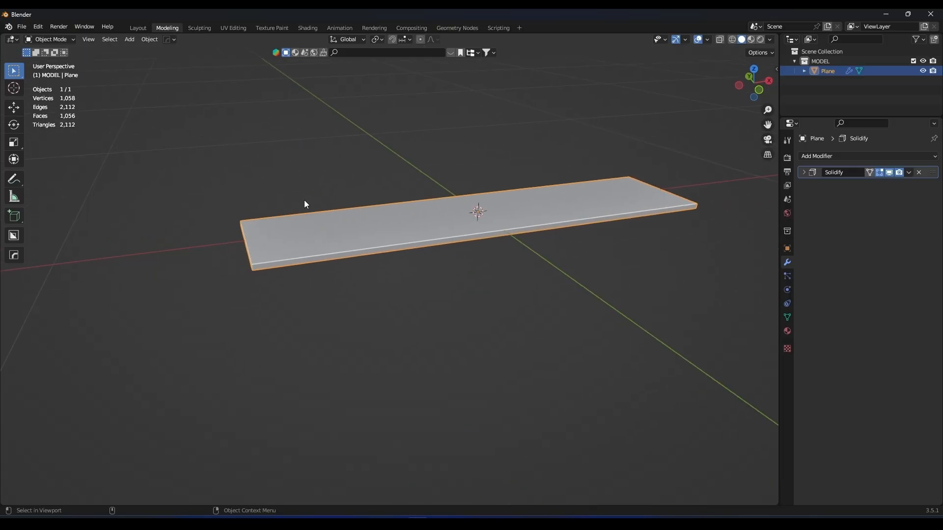
middle_click_drag(648, 203, 318, 223)
Add a mesh cylinder at the origin with 80 vertices.
key("shift+a")
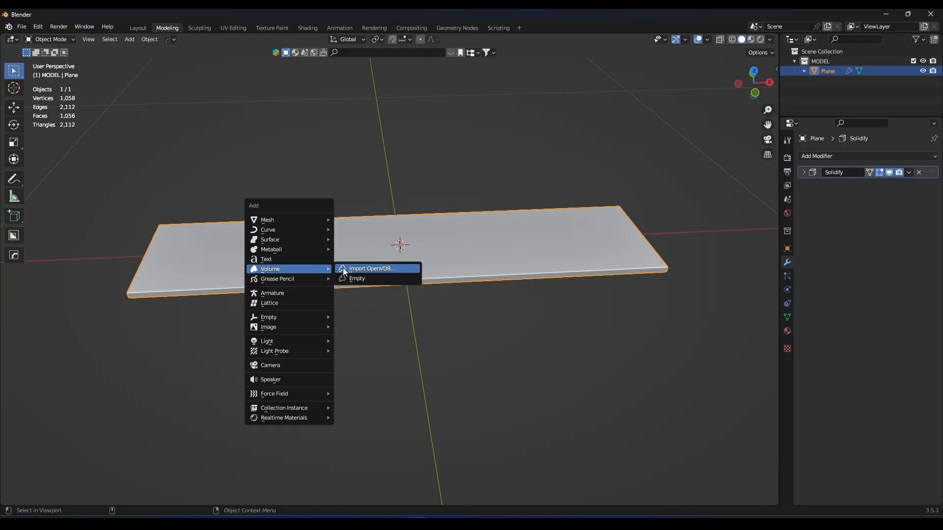
mouse_move(286, 219)
left_click(363, 269)
scroll(307, 287, "up", 5)
scroll(310, 286, "down", 3)
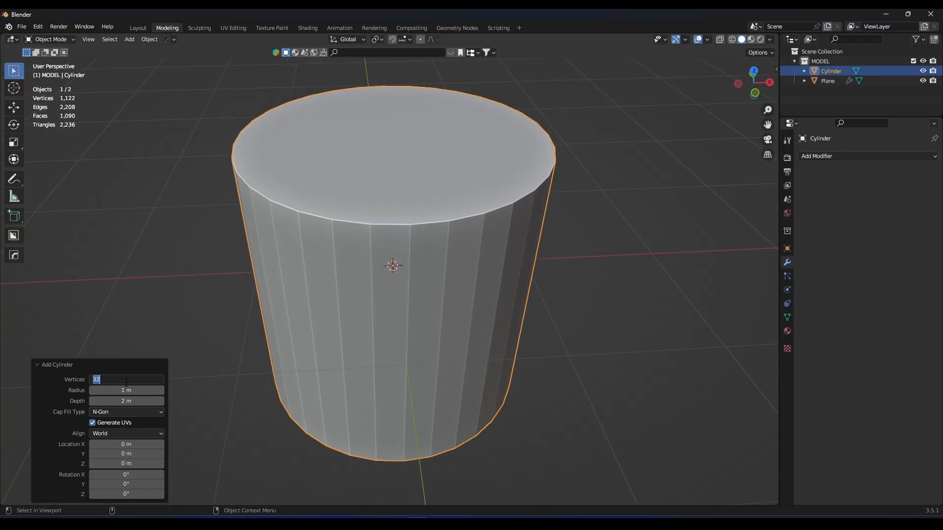
key("Return")
Lay the cylinder on its side along the Y axis with 90° rotations, the last one about Z.
middle_click_drag(357, 283, 440, 249)
scroll(441, 249, "down", 4)
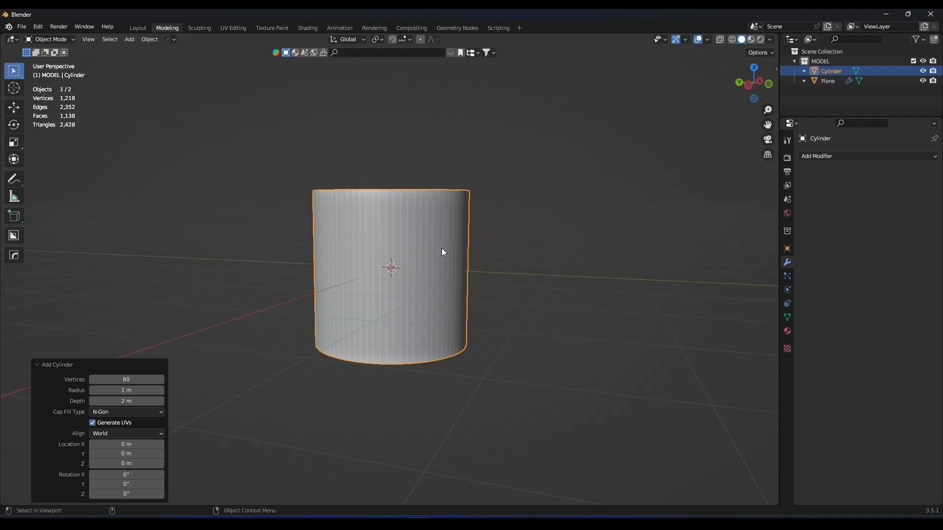
type("rx")
type("90")
key("Return")
key("r")
key("z")
key("r")
key("Escape")
type("rz90")
key("Return")
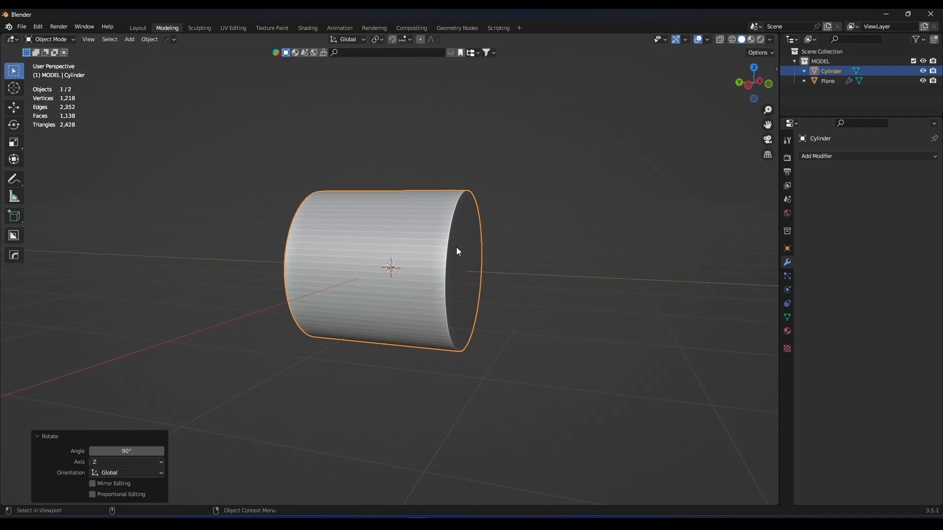
Scale the cylinder down uniformly to a scale of about 0.075.
key("s")
left_click(419, 279)
scroll(420, 280, "up", 9)
key("s")
left_click(498, 219)
Stretch the cylinder along Y to a length scale of about 0.304 so it spans past the strip's width.
middle_click_drag(467, 203, 485, 245)
key("s")
key("y")
left_click(683, 247)
scroll(658, 245, "down", 4)
middle_click_drag(589, 236, 521, 225)
key("s")
key("y")
left_click(556, 242)
key("KP_1")
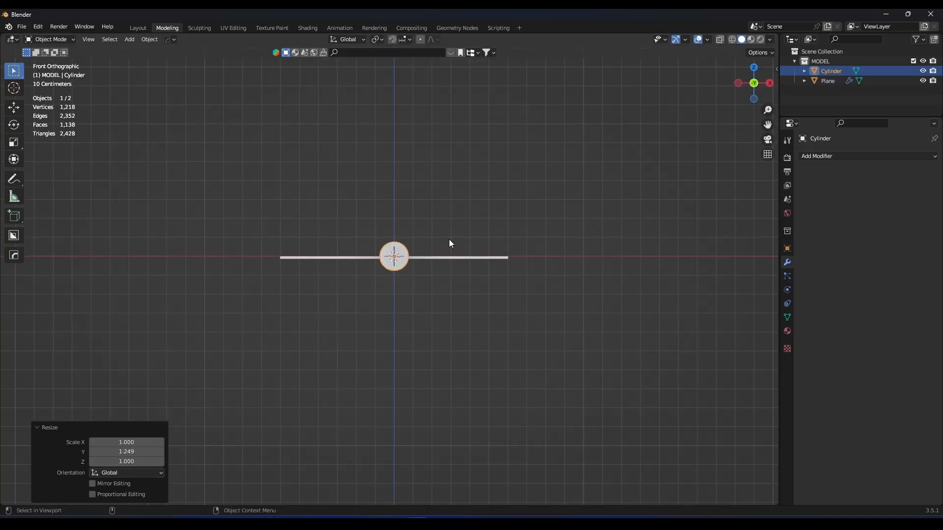
left_click(38, 429)
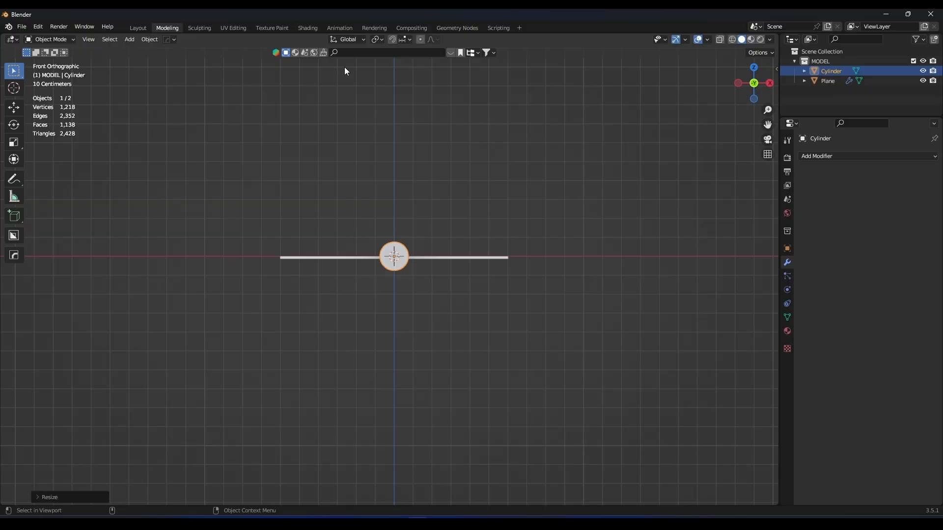
Switch to the Animation workspace and shrink the timeline area to give the viewports more height.
left_click(338, 28)
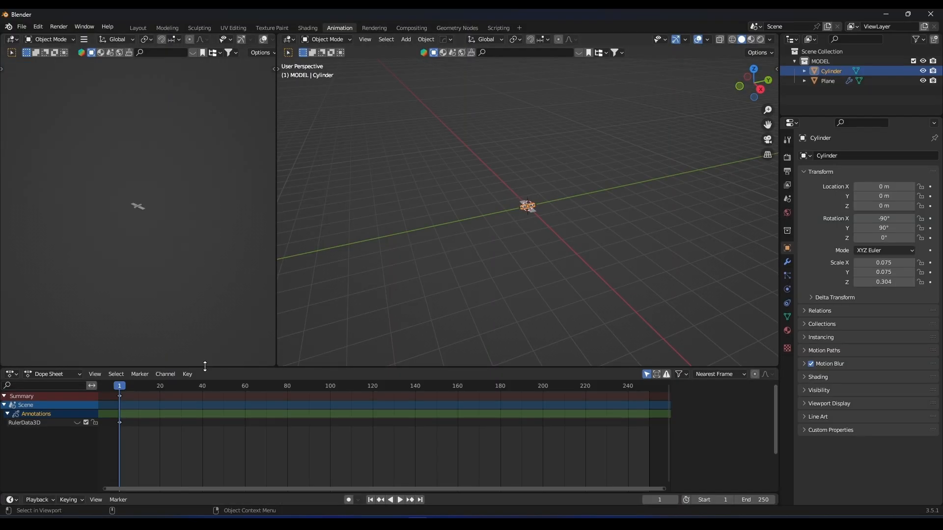
left_click_drag(204, 367, 205, 383)
scroll(114, 223, "up", 13)
middle_click_drag(118, 221, 181, 238)
scroll(169, 226, "down", 5)
scroll(594, 217, "up", 8)
middle_click_drag(595, 217, 576, 225)
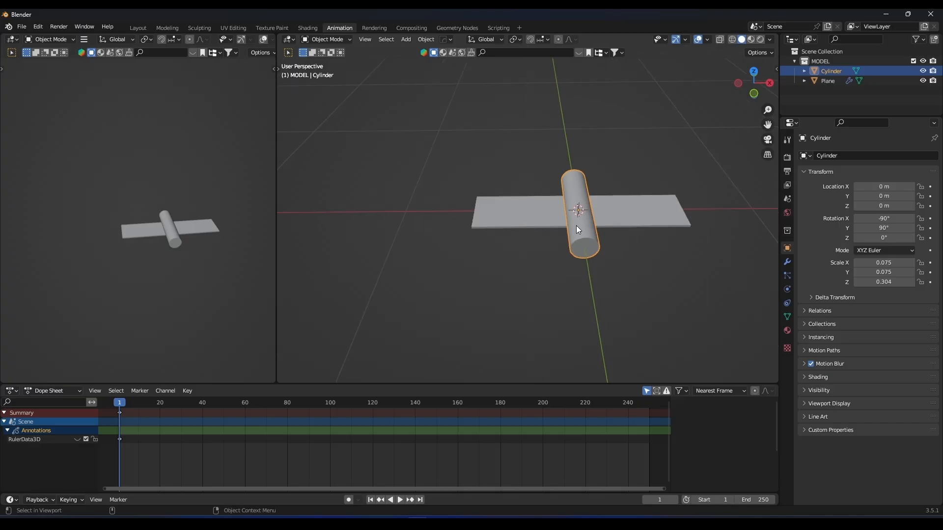
Set the animation's end frame to 100.
key("g")
key("Escape")
left_click_drag(762, 500, 680, 500)
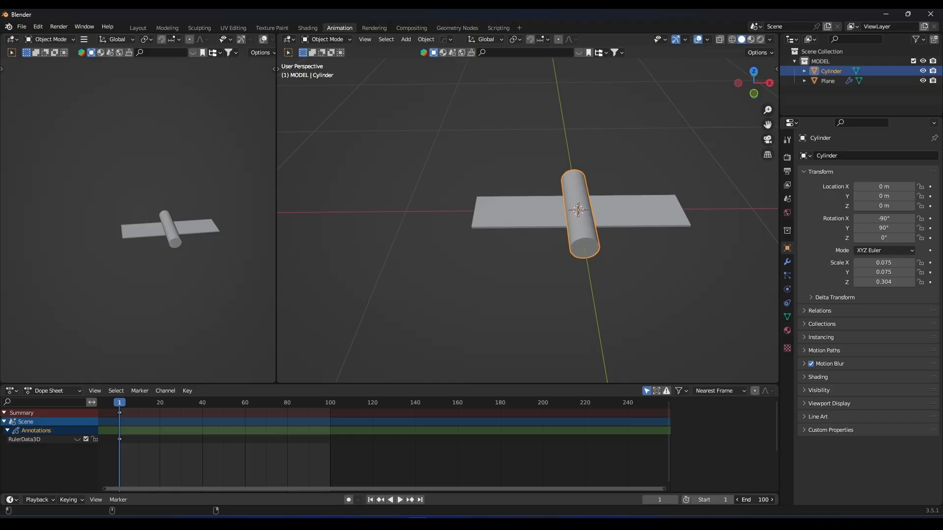
Move the cylinder along X to about -0.817 m, clear of the strip's end.
middle_click_drag(552, 222, 570, 239)
key("g")
key("x")
left_click(457, 249)
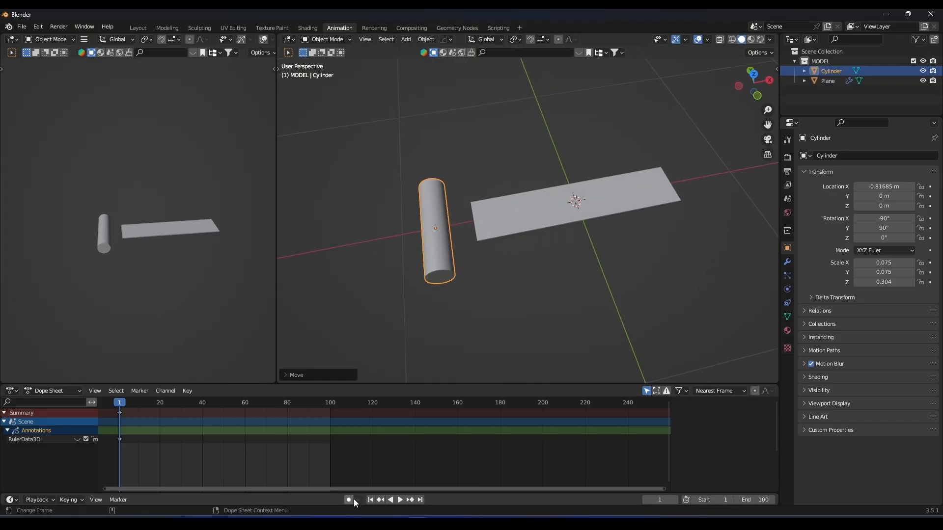
Record keyframes for the cylinder's transforms at frame 1 in its current position, with auto keying on.
middle_click_drag(525, 271, 511, 253)
key("g")
key("x")
left_click(511, 254)
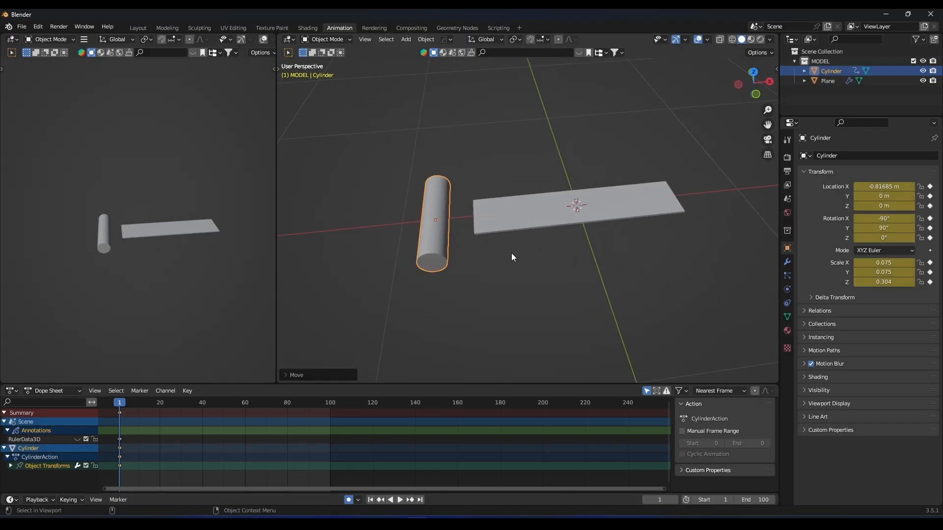
At frame 100, key the cylinder at about 0.796 m along X beyond the strip's other end, and play the animation.
left_click(331, 406)
middle_click_drag(517, 302, 416, 275)
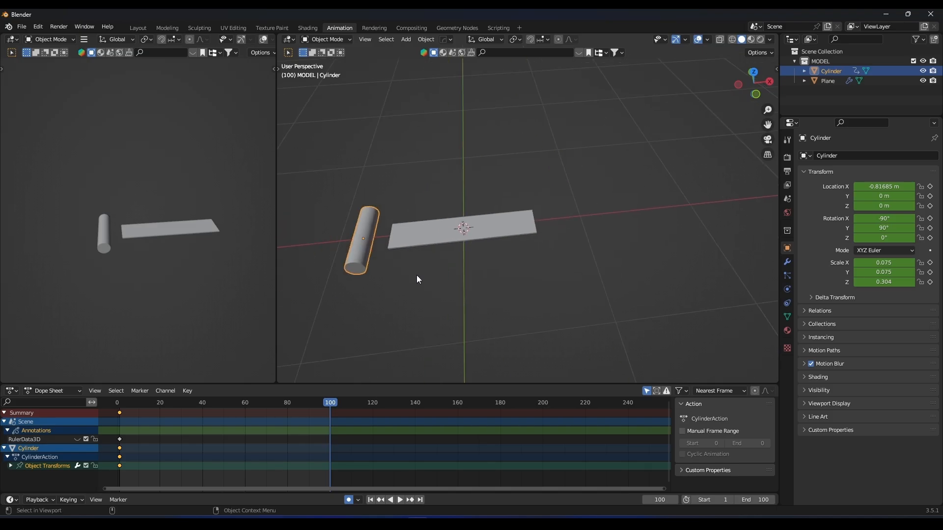
key("g")
key("x")
left_click(622, 263)
key("space")
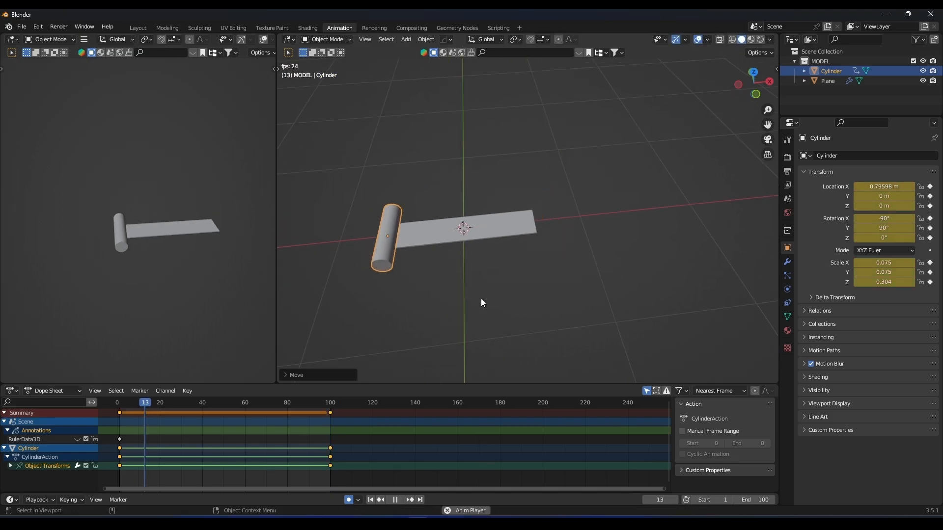
scroll(505, 258, "up", 3)
middle_click_drag(474, 258, 505, 247)
scroll(412, 315, "down", 3)
key("space")
Move the cylinder's last keyframes to frame 61.
left_click_drag(355, 405, 348, 423)
left_click_drag(310, 477, 309, 477)
key("g")
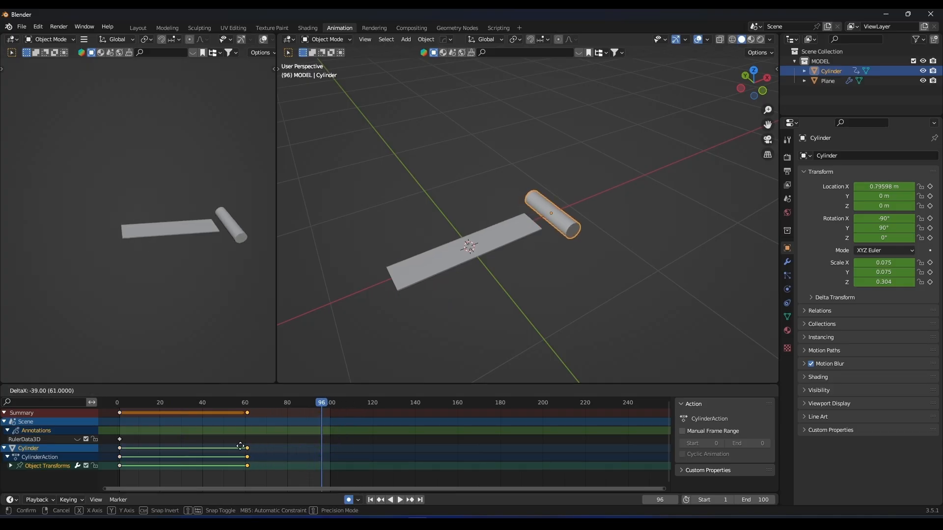
left_click(238, 447)
Set the animation's end frame to 61 and play the shortened animation.
left_click_drag(756, 500, 739, 500)
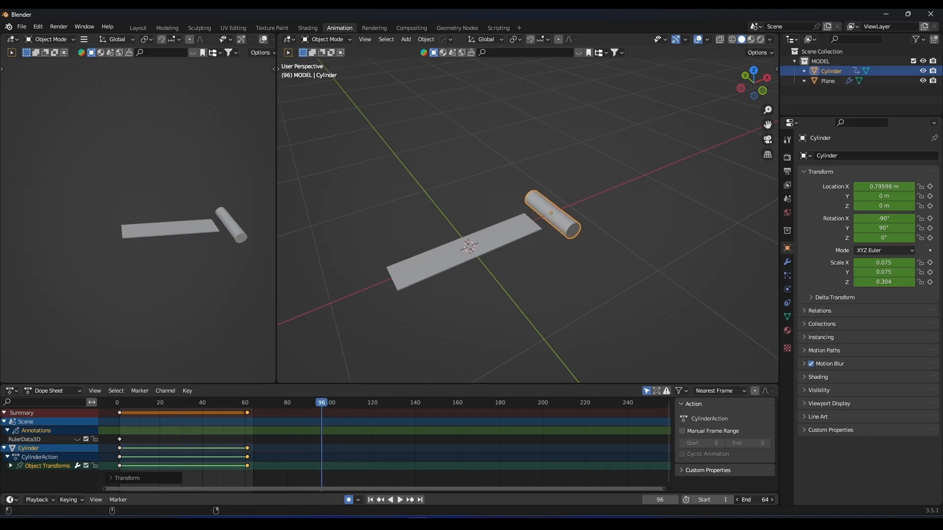
middle_click_drag(575, 281, 663, 252, "shift")
key("space")
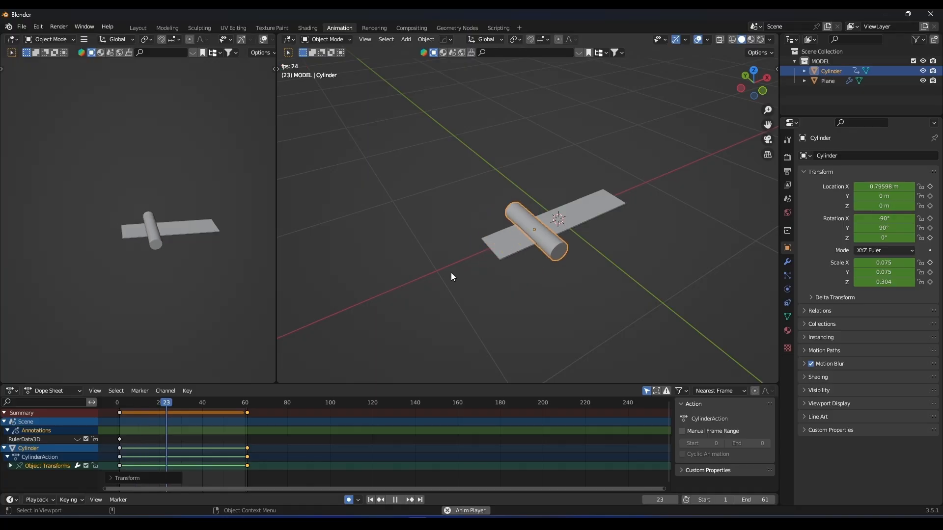
scroll(538, 243, "up", 3)
middle_click_drag(539, 244, 565, 248)
key("space")
Record an extra keyframe for the cylinder at frame 30 without moving it, and play the animation.
middle_click_drag(300, 487, 341, 451)
middle_click_drag(349, 411, 338, 434)
middle_click_drag(633, 271, 516, 354)
mouse_move(214, 403)
left_mouse_down()
mouse_move(149, 405)
mouse_move(275, 403)
mouse_move(210, 402)
left_mouse_up()
key("g")
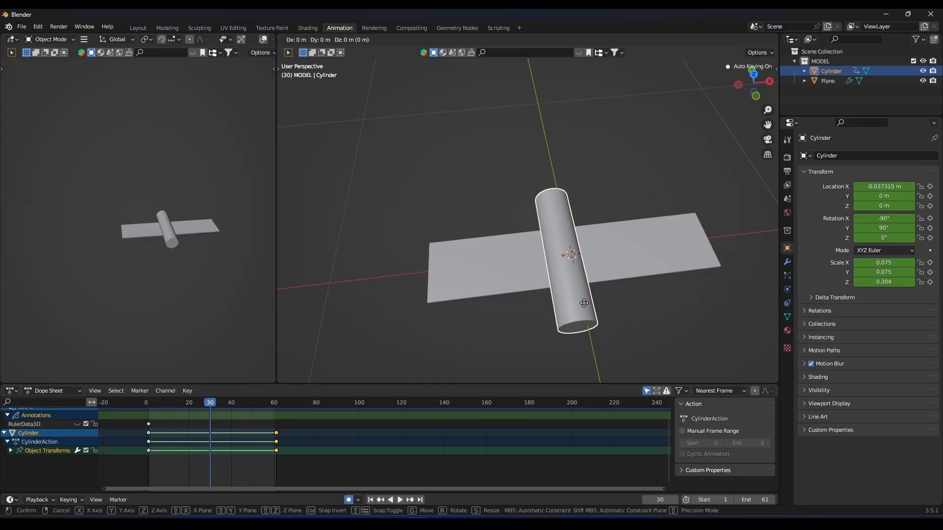
left_click(584, 303)
middle_click_drag(621, 303, 626, 249)
key("space")
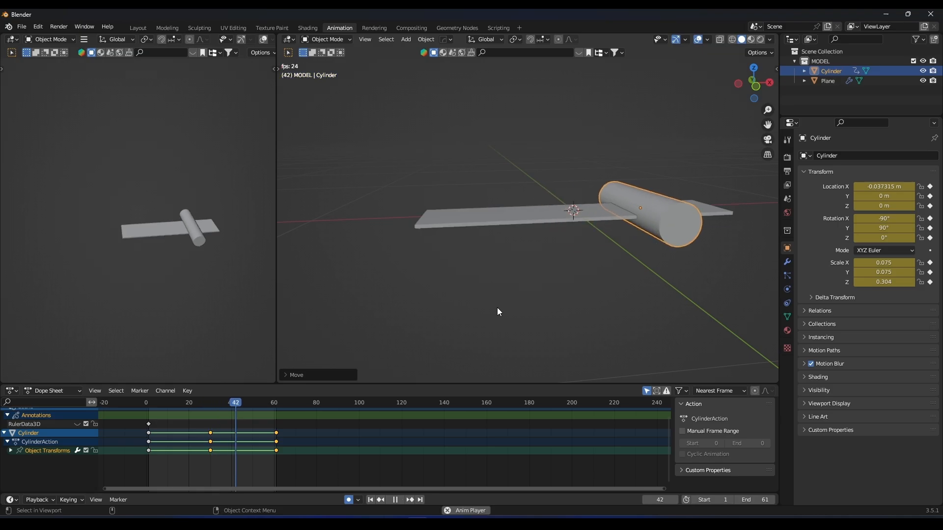
key("space")
Change the interpolation mode of all the cylinder's keyframes for eased motion and play the result.
left_click_drag(321, 467, 143, 425)
right_click(150, 431)
left_click(190, 414)
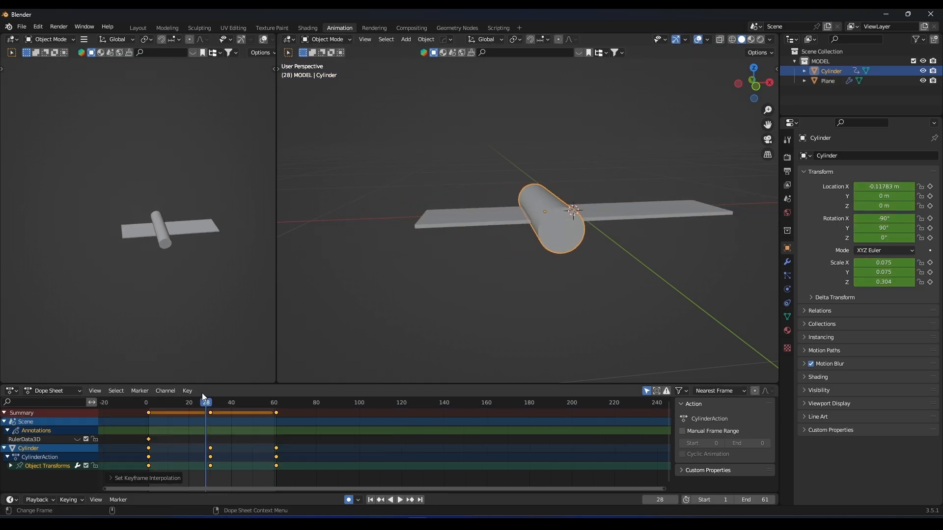
key("space")
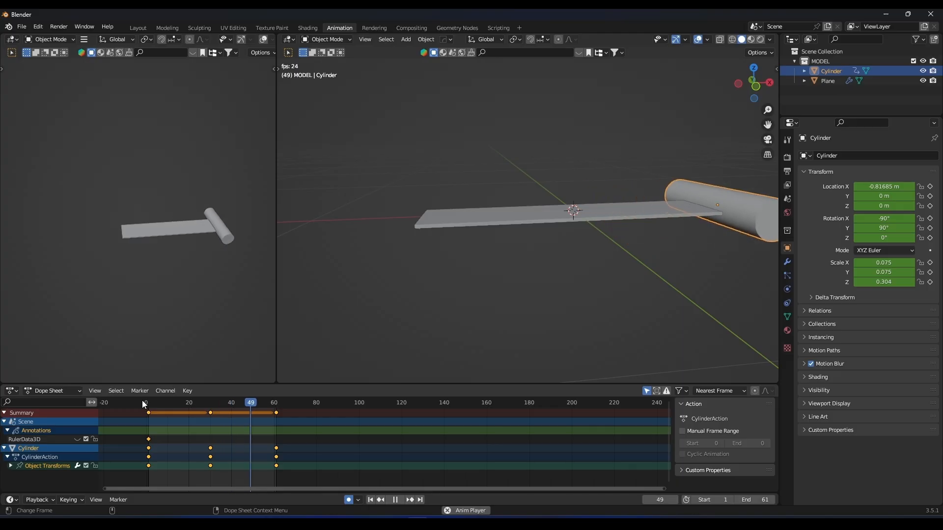
key("space")
Switch the Dope Sheet area to the Graph Editor, enlarge it, and frame the cylinder's animation curves.
left_click_drag(163, 383, 164, 366)
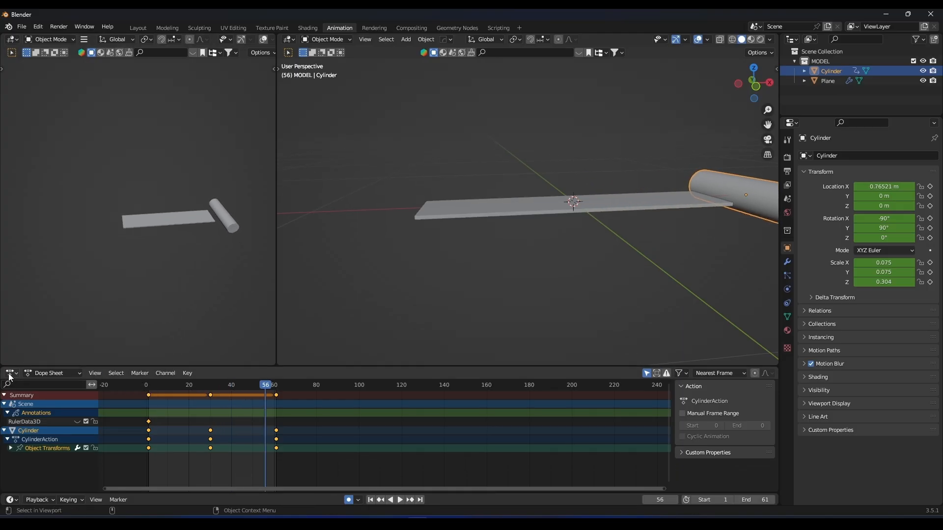
left_click(11, 374)
left_click(140, 422)
left_click_drag(293, 367, 390, 271)
left_click_drag(670, 382, 661, 423)
key("Home")
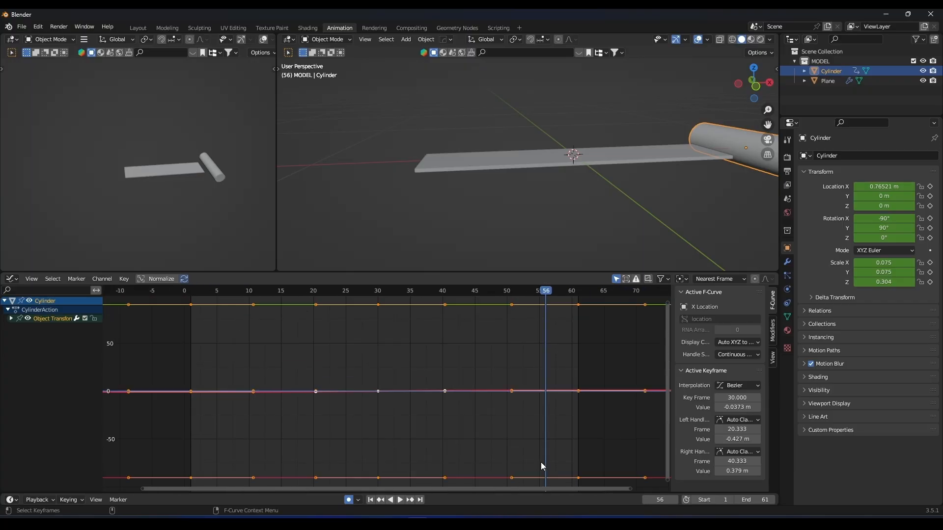
Expand the cylinder's Object Transforms channels and hide every curve except X Location, framing that curve.
left_click(10, 318)
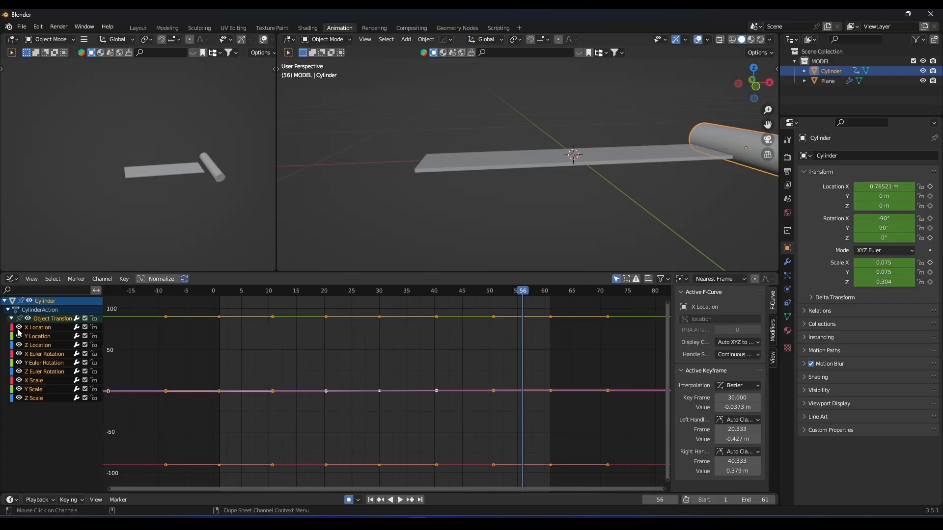
left_click_drag(18, 336, 17, 413)
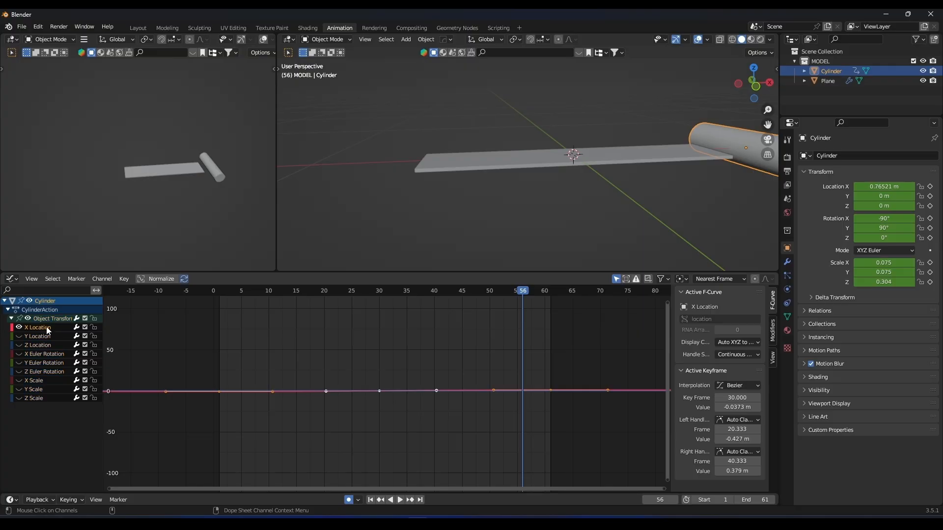
left_click_drag(668, 303, 663, 358)
key("Home")
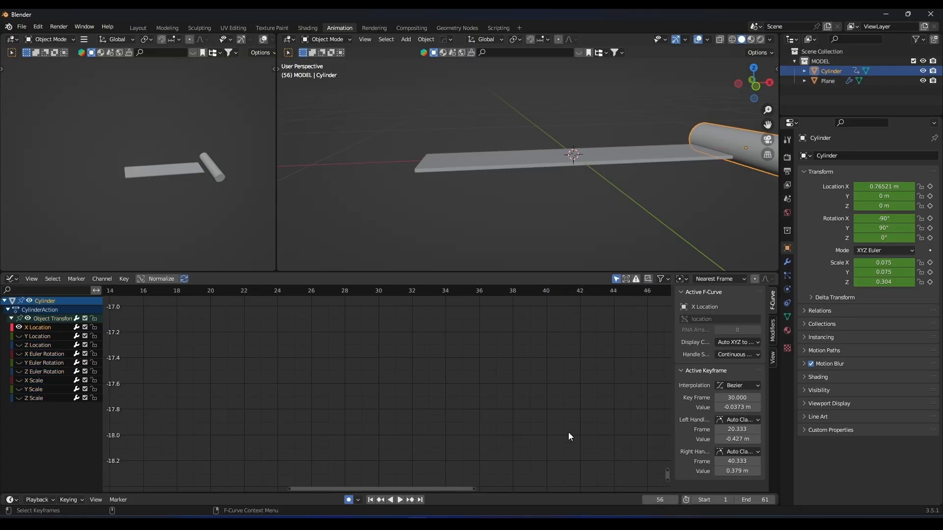
scroll(446, 371, "up", 10)
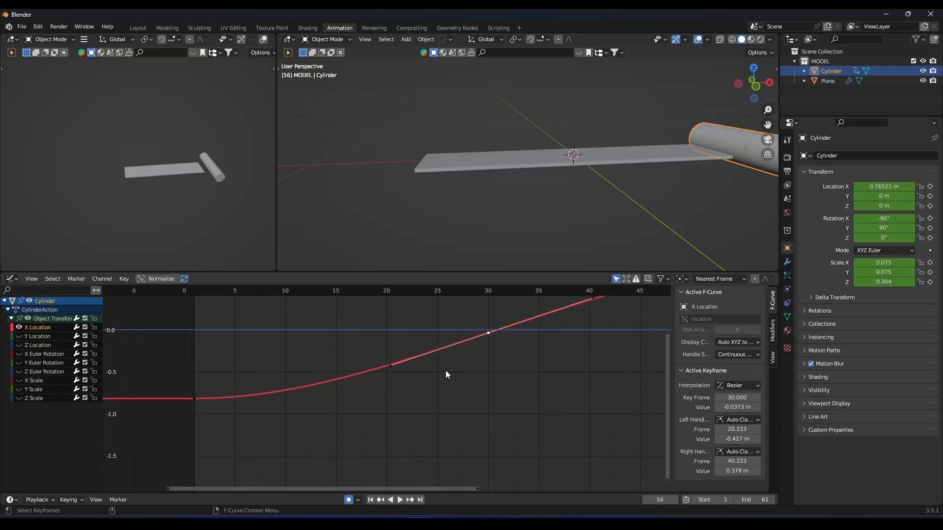
scroll(446, 371, "down", 6)
Play the animation to examine how the cylinder's motion follows the X Location curve.
left_click(398, 370)
middle_click_drag(400, 369, 328, 402)
scroll(166, 150, "up", 2)
middle_click_drag(167, 154, 178, 147)
key("space")
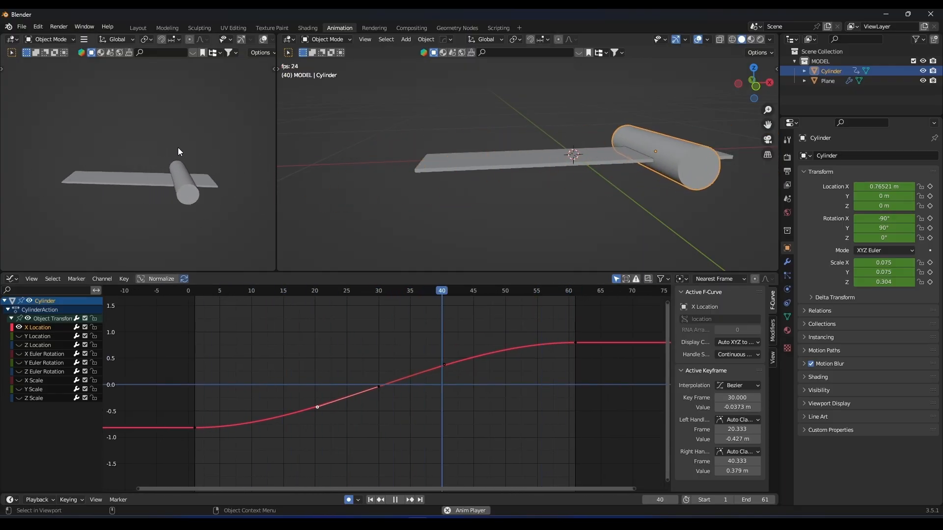
key("space")
Rotate the handles of the X Location keyframe at frame 30 nearly level and stretch its left handle to about frame 11.
key("r")
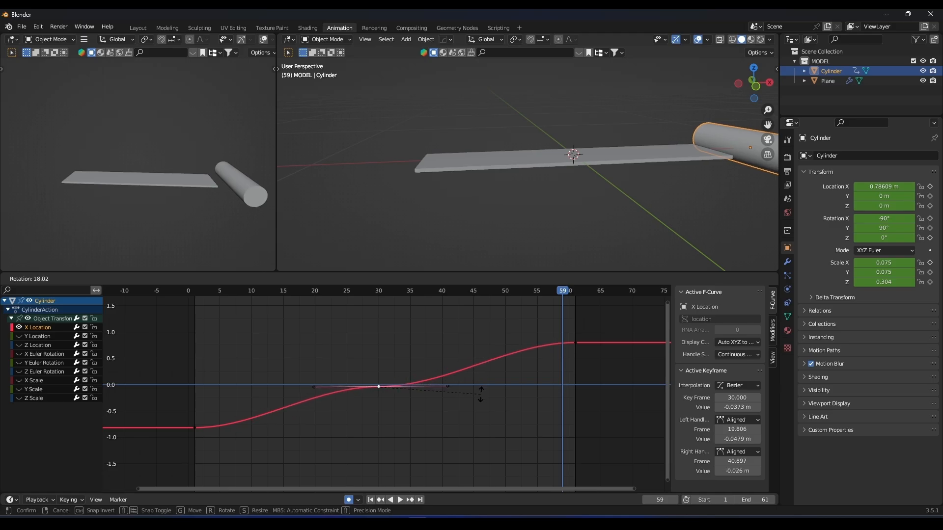
left_click(482, 396)
left_click(368, 385)
key("ctrl+z")
left_click(259, 386)
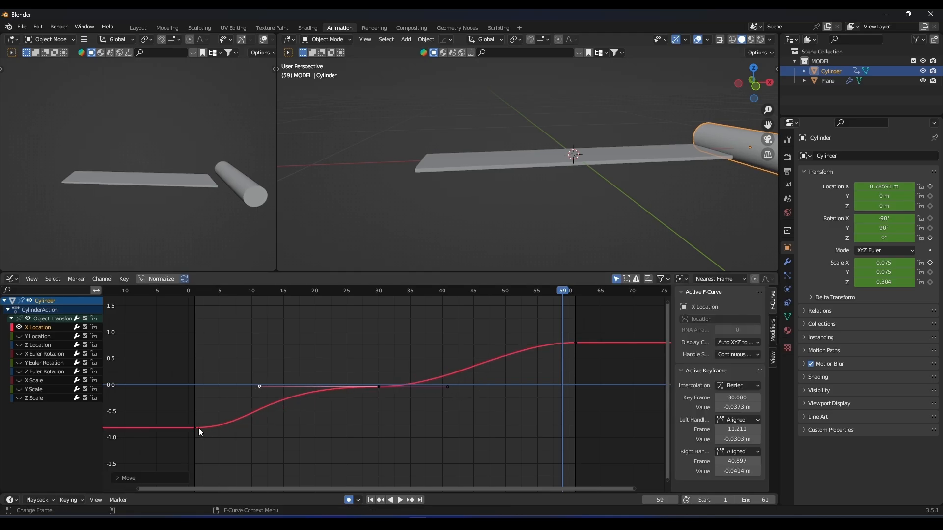
Stretch the right handle of the first X Location keyframe horizontally to about frame 17 and play the animation.
key("g")
left_click(296, 428)
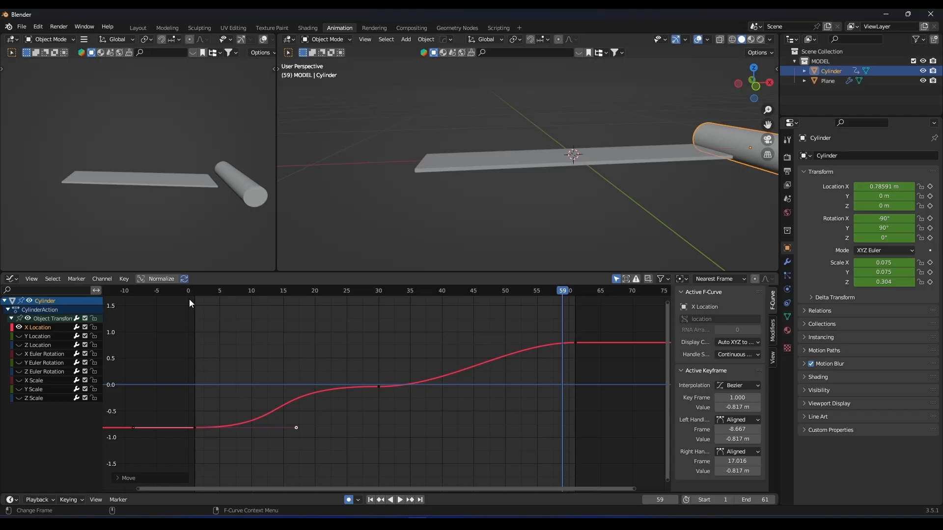
key("space")
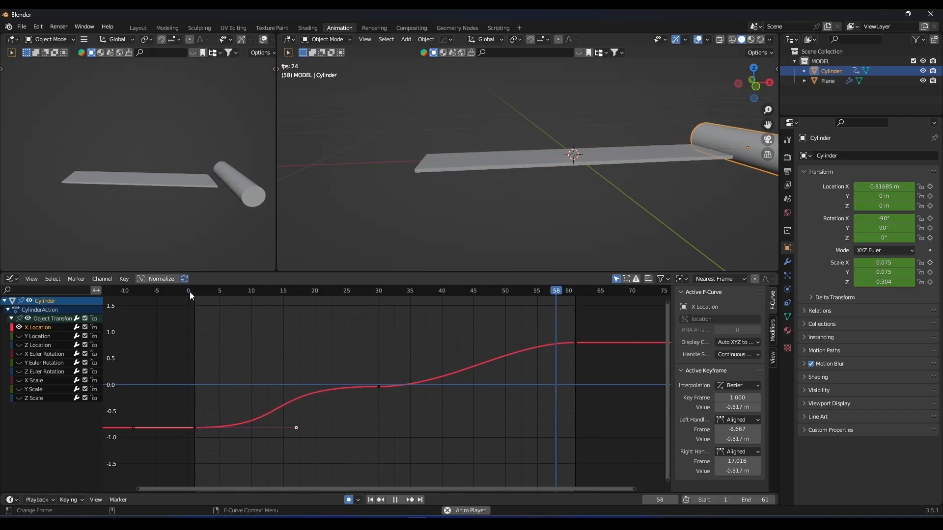
key("space")
Stretch the left handle of the last X Location keyframe horizontally to about frame 36 and play the animation.
left_click(571, 342)
left_click(520, 343)
left_click(574, 343)
left_click_drag(513, 342, 421, 343)
key("space")
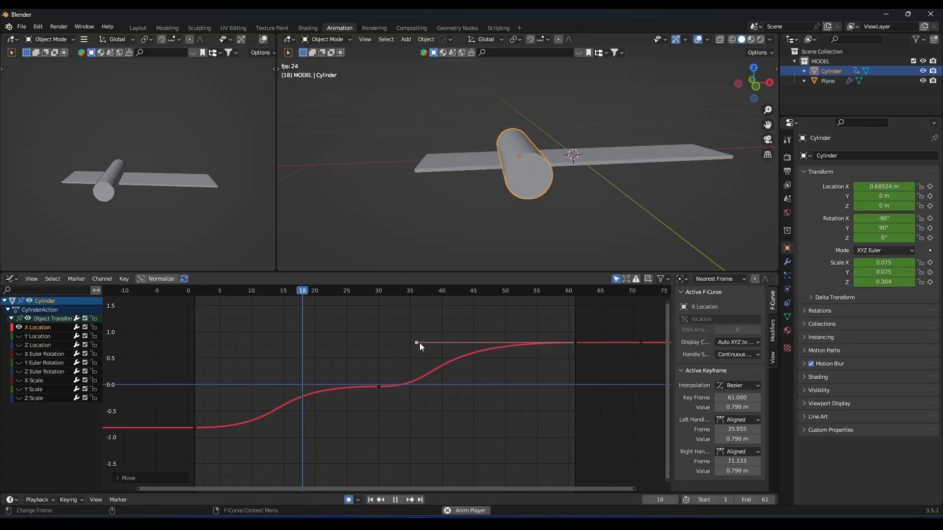
key("space")
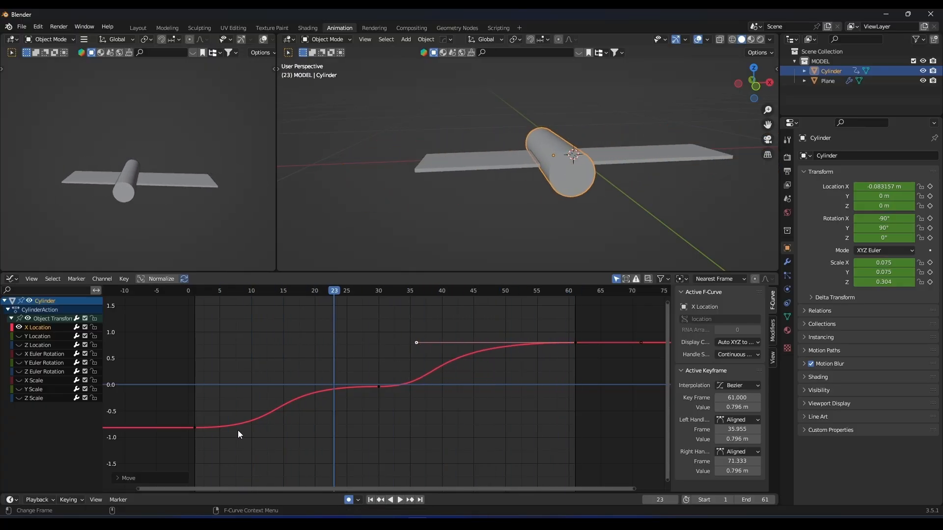
Extend the right handle of the X Location keyframe at frame 30 to about frame 43 and play the animation.
middle_click_drag(331, 405, 349, 399)
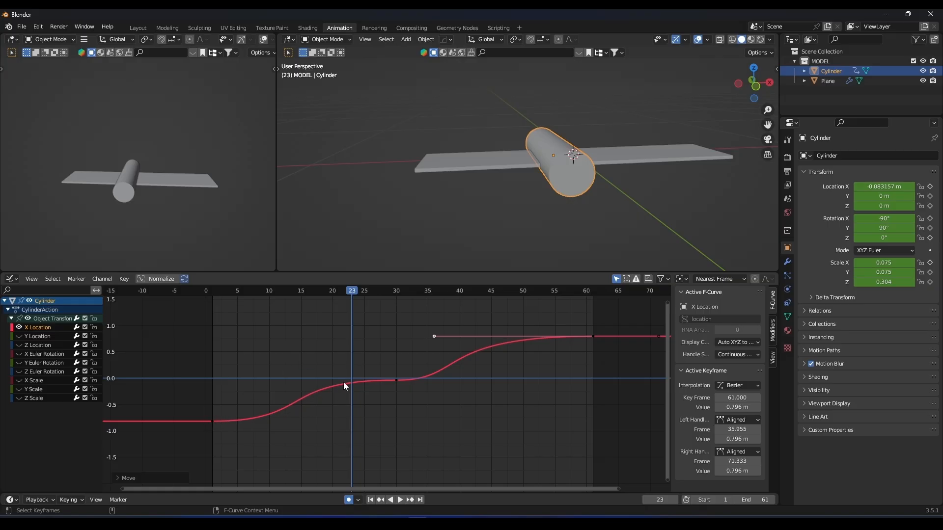
middle_click_drag(452, 327, 439, 353)
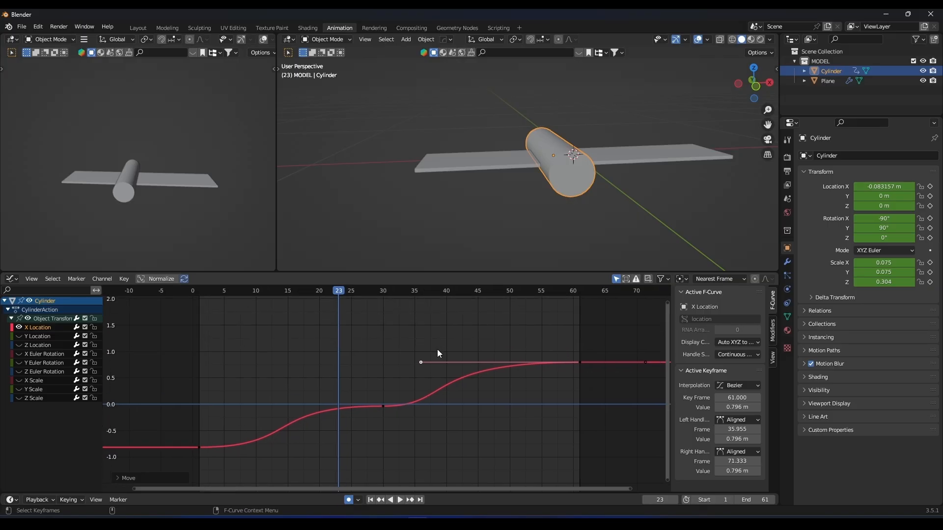
left_click_drag(452, 407, 464, 406)
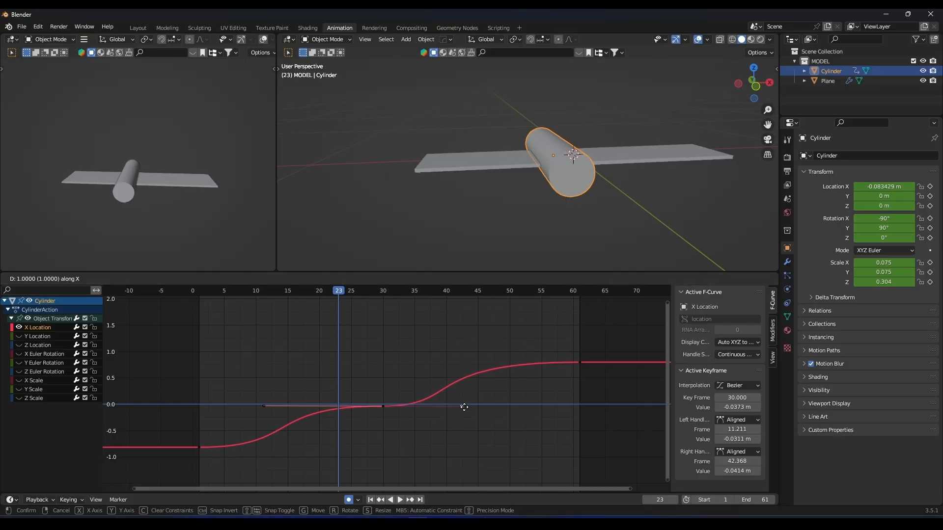
key("space")
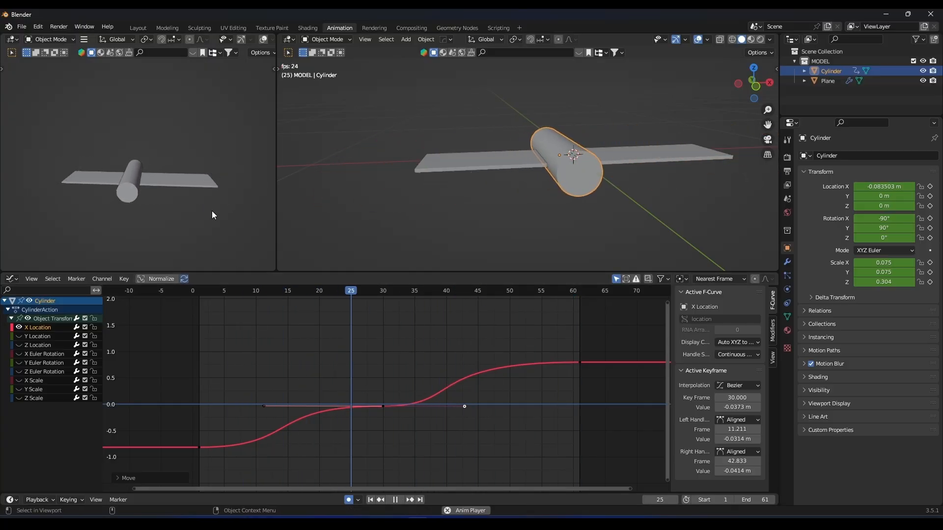
key("space")
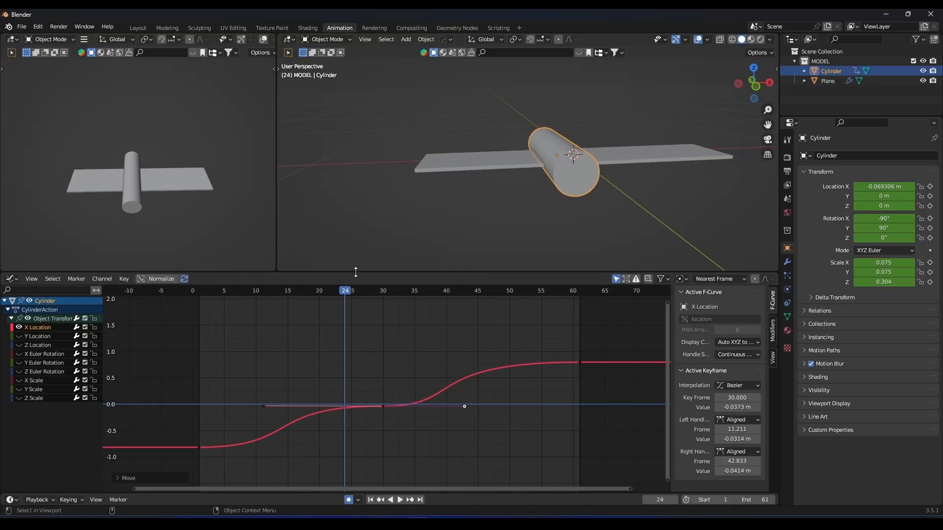
Shrink the Graph Editor area to enlarge the 3D views, and move the playhead back to frame 0.
left_click_drag(355, 272, 367, 430)
middle_click_drag(469, 205, 494, 238)
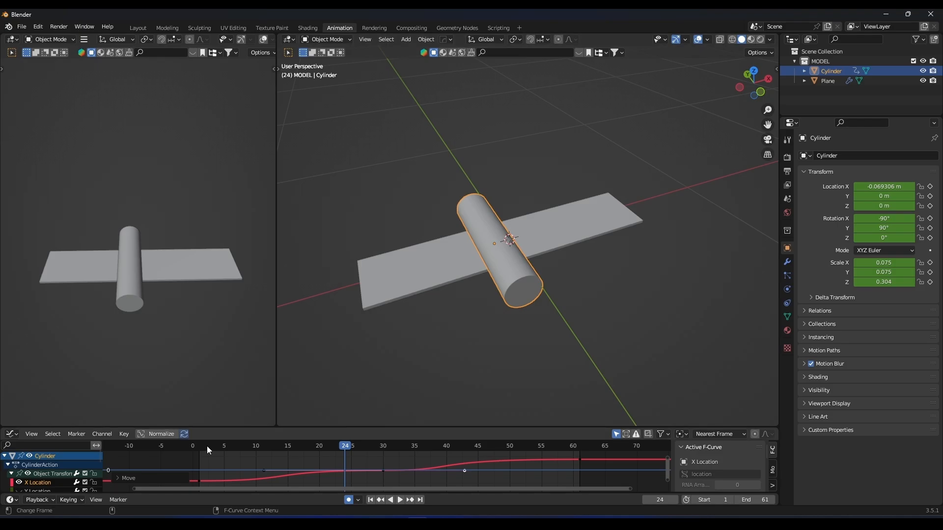
left_click(193, 445)
left_click(371, 294)
middle_click_drag(371, 294, 450, 248)
middle_click_drag(516, 199, 410, 267)
left_click(411, 279)
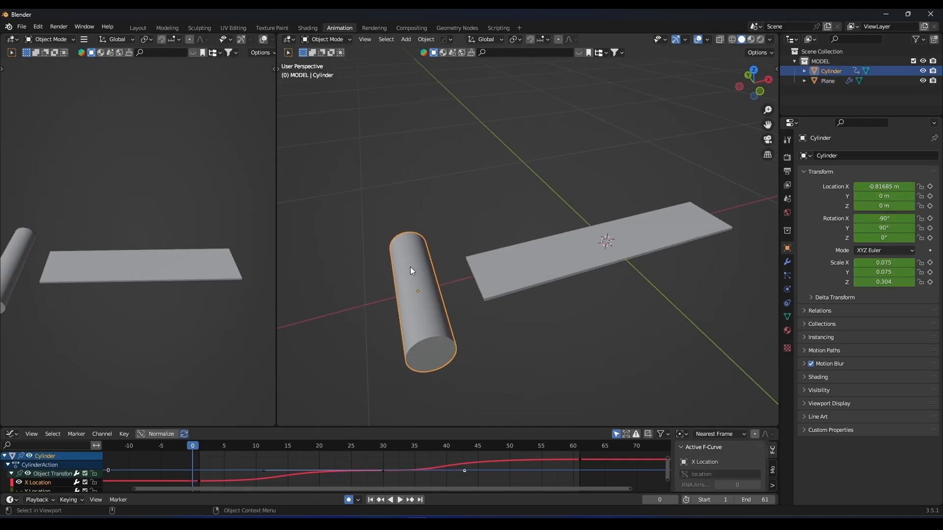
Add a Vertex Weight Proximity modifier to the strip and enter Edit Mode on it.
left_click(544, 264)
middle_click_drag(543, 264, 590, 268)
left_click(788, 290)
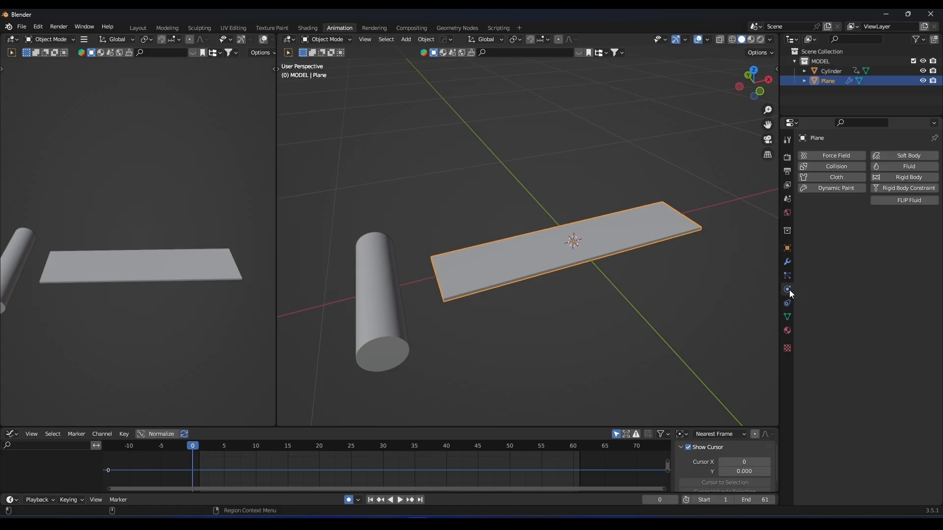
left_click(787, 262)
middle_click_drag(708, 243, 546, 188)
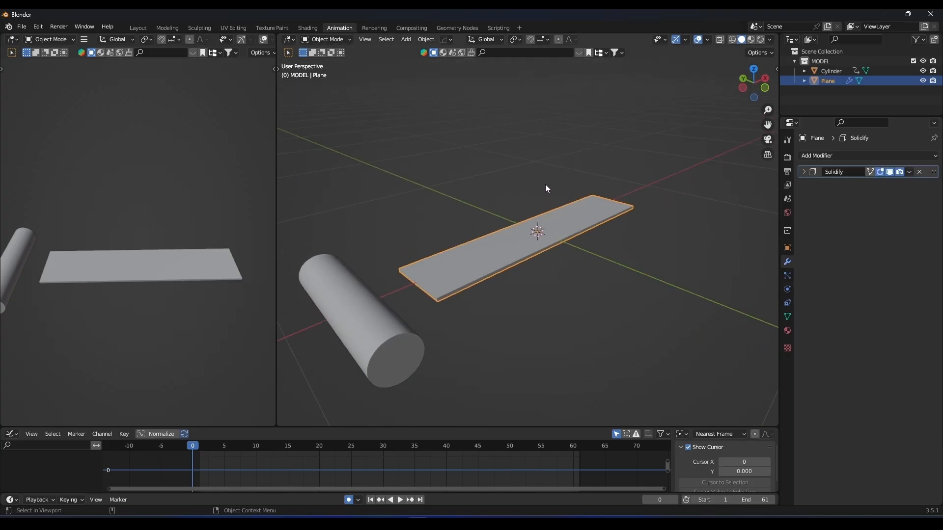
left_click(822, 157)
key("Escape")
left_click(805, 156)
left_click(685, 280)
middle_click_drag(684, 278, 561, 226)
key("Tab")
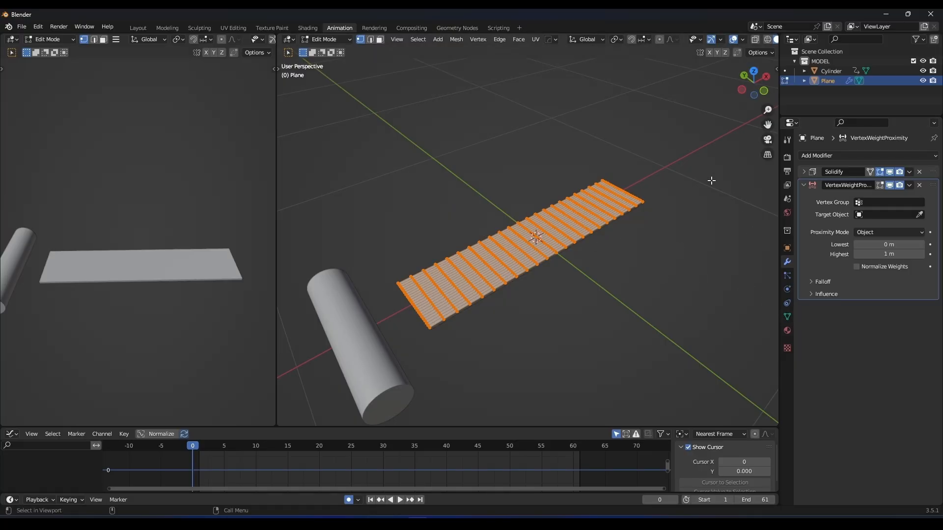
key("n")
scroll(774, 347, "down", 3)
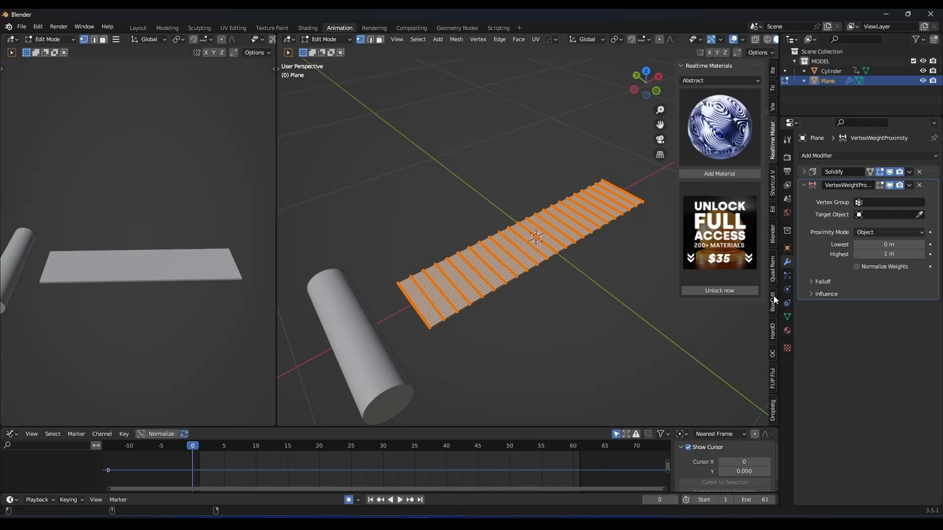
left_click(772, 194)
key("n")
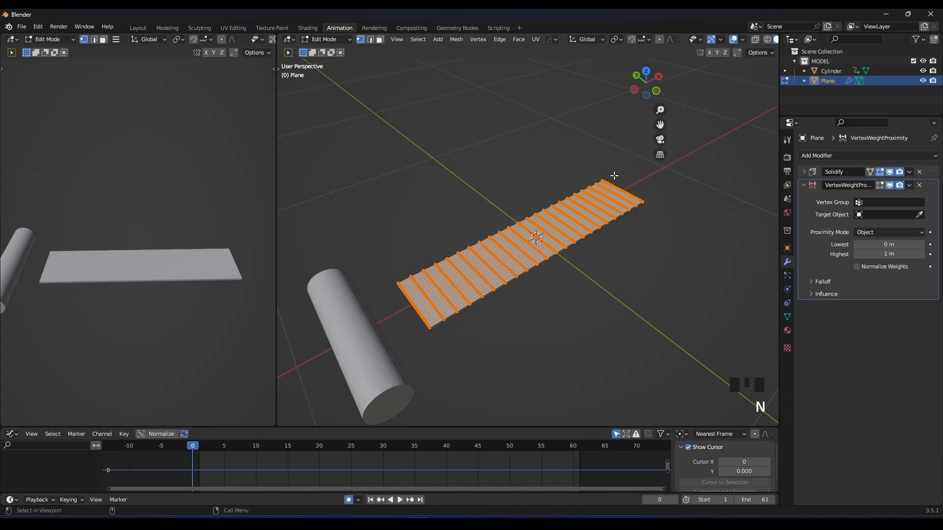
mouse_move(763, 214)
middle_mouse_down()
mouse_move(728, 196)
mouse_move(764, 203)
middle_mouse_up()
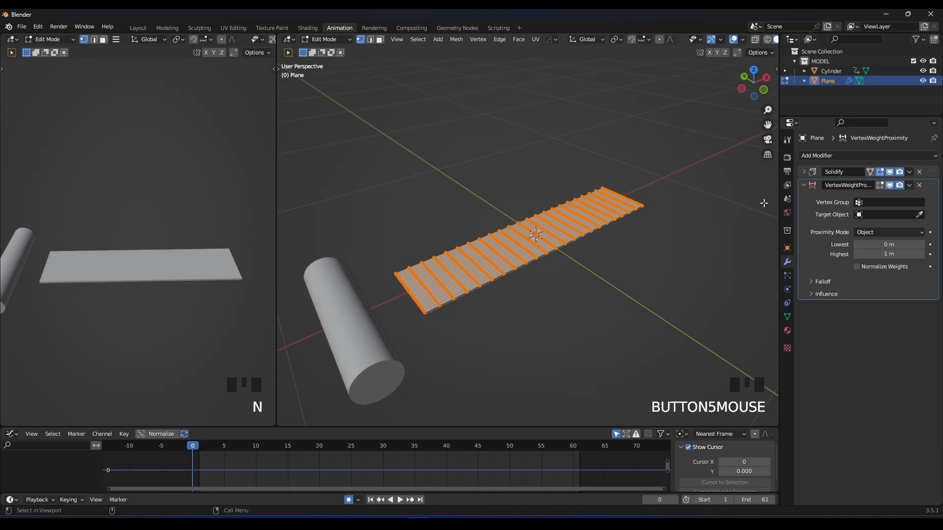
Assign all the strip's vertices to a new vertex group and choose Group as the Vertex Weight Proximity modifier's vertex group.
left_click(788, 318)
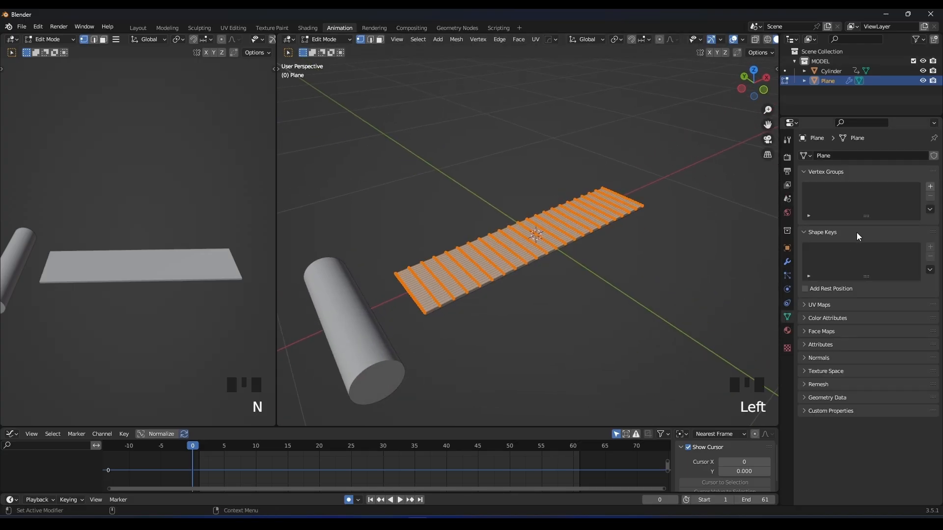
left_click(929, 187)
left_click(824, 248)
left_click(823, 248)
left_click(823, 248)
left_click(823, 248)
left_click(823, 248)
left_click(823, 248)
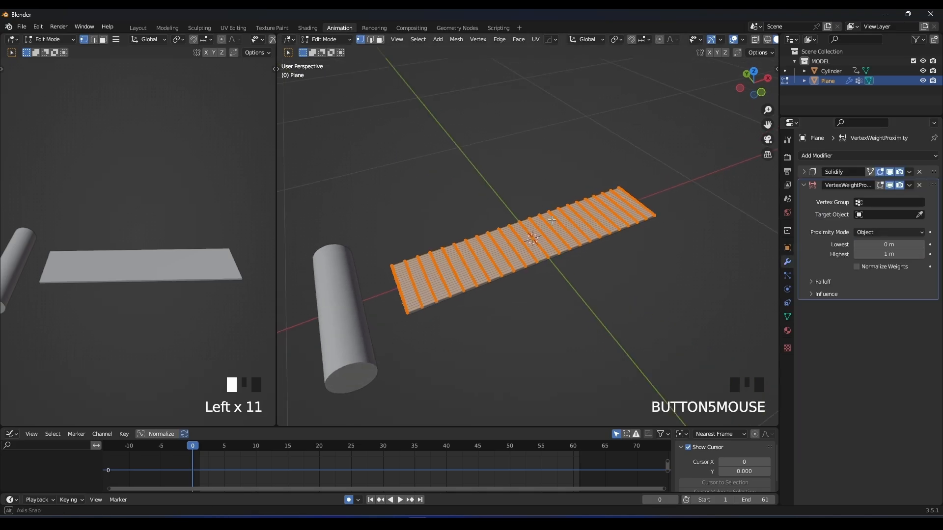
left_click(869, 202)
left_click(839, 218)
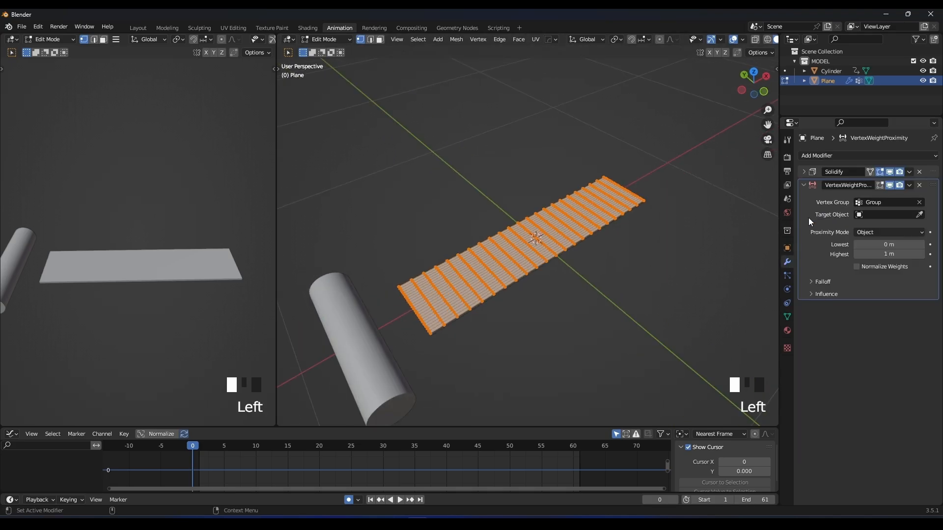
Return to Object Mode and pick the cylinder as the Vertex Weight Proximity modifier's target object.
key("Tab")
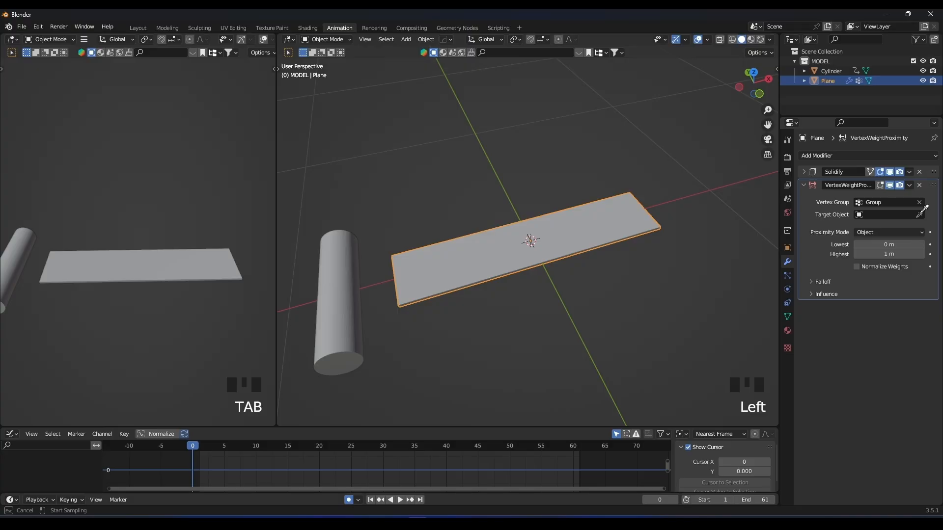
left_click(346, 273)
middle_click_drag(346, 274, 410, 261, "shift")
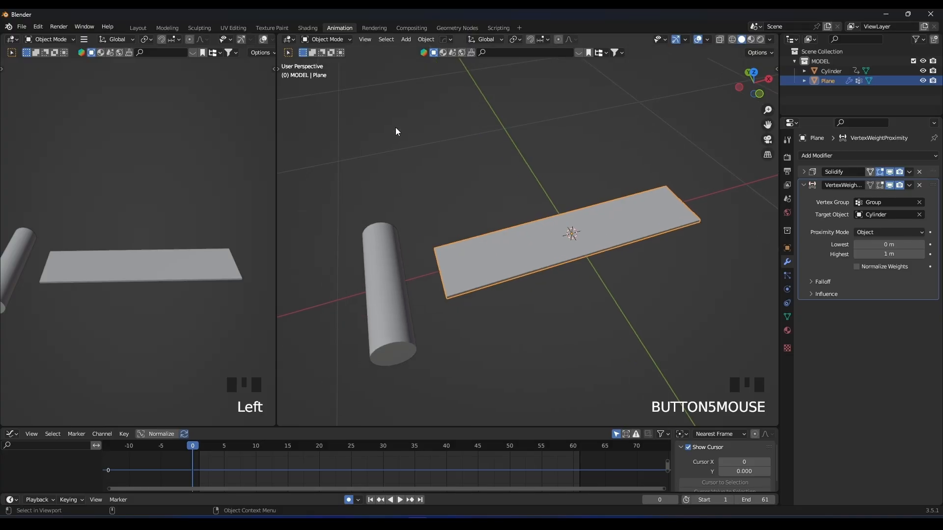
Switch the strip to Weight Paint mode and play the animation to check the proximity weights.
left_click(327, 39)
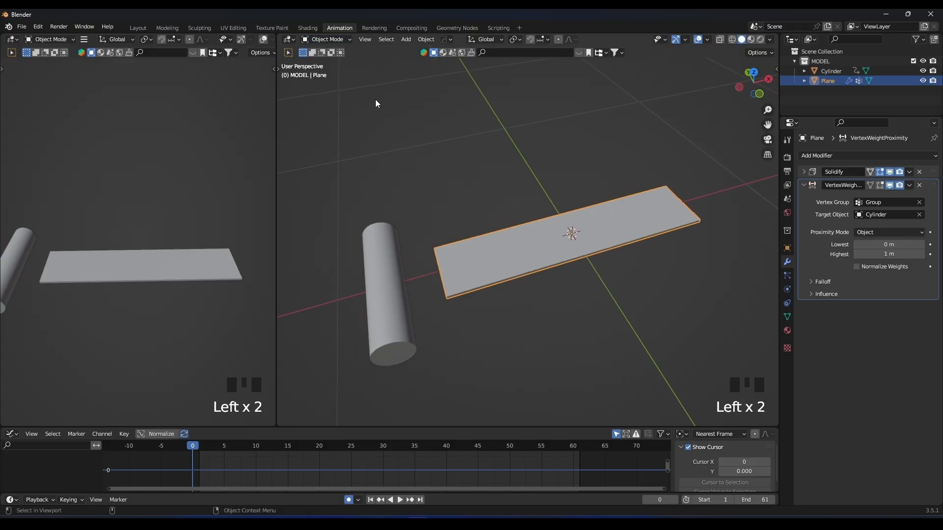
left_click(333, 39)
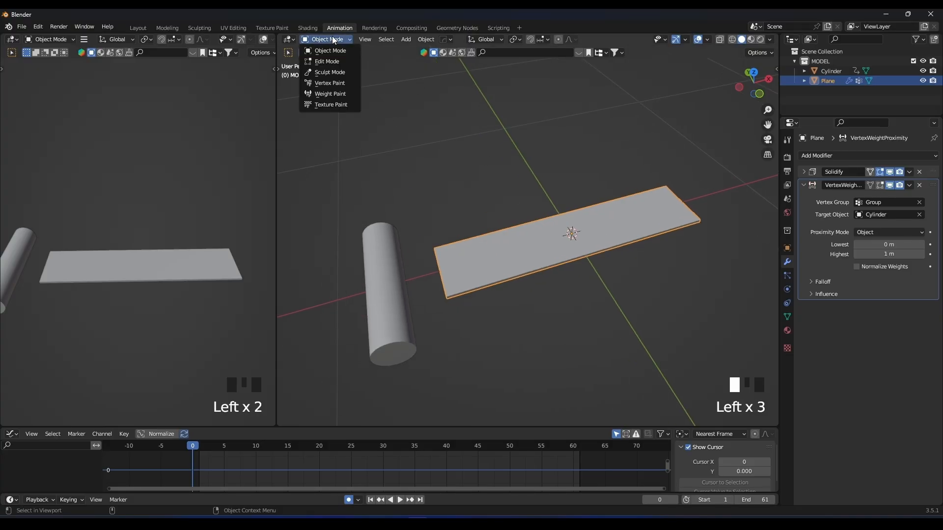
left_click(335, 94)
key("space")
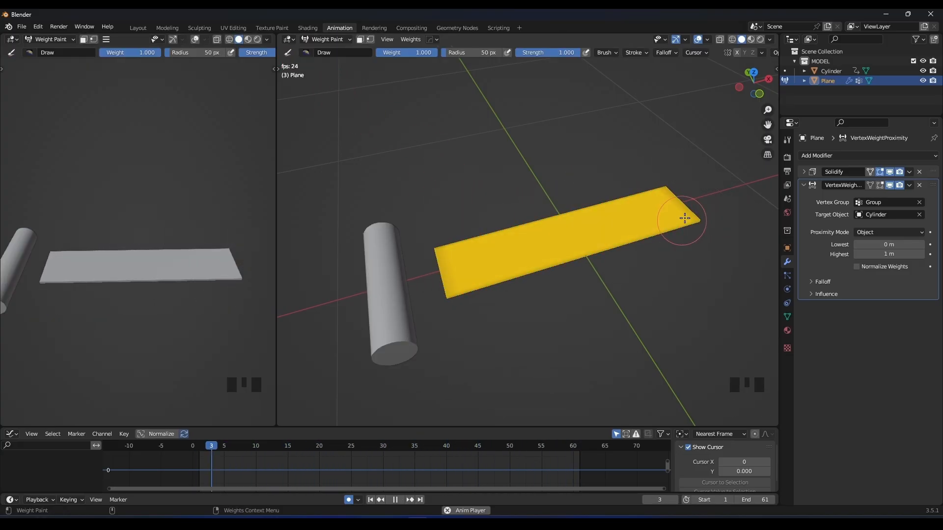
Stop playback, return to frame 0 and set the Vertex Weight Proximity modifier's Proximity Mode to Geometry.
key("space")
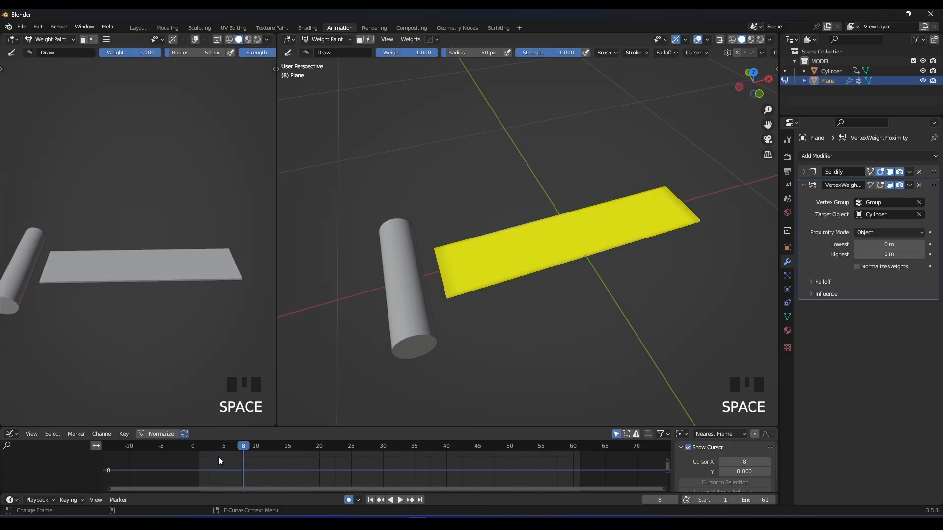
left_click(198, 450)
left_click(867, 232)
left_click(876, 252)
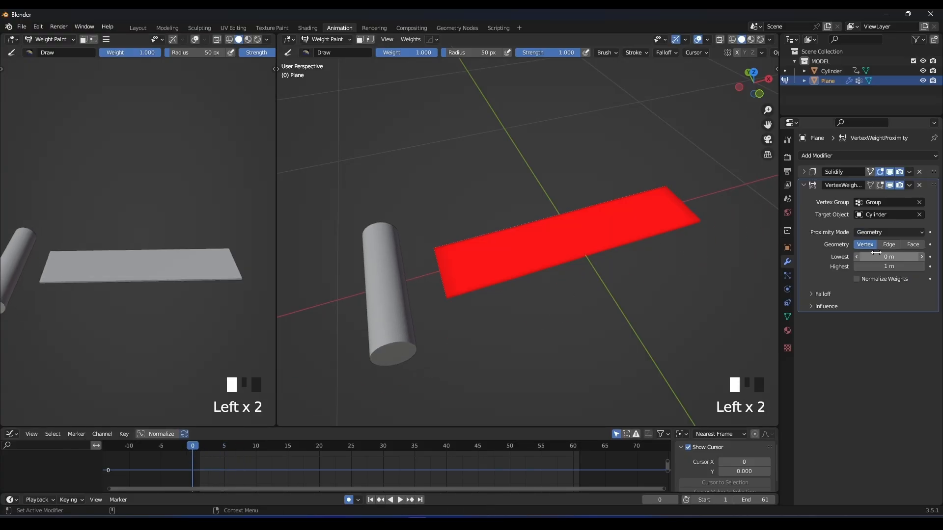
Hide the cylinder and set the proximity geometry to Face only, with Normalize Weights enabled.
key("space")
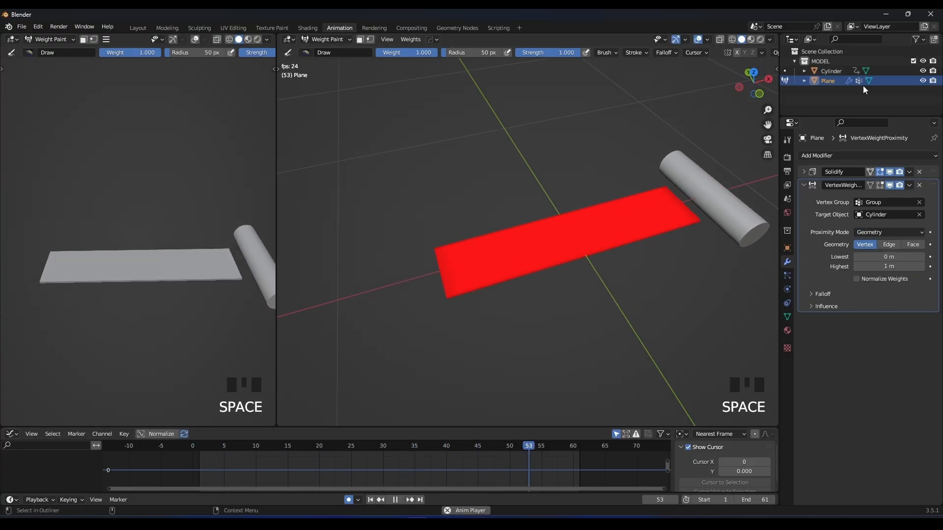
left_click(923, 71)
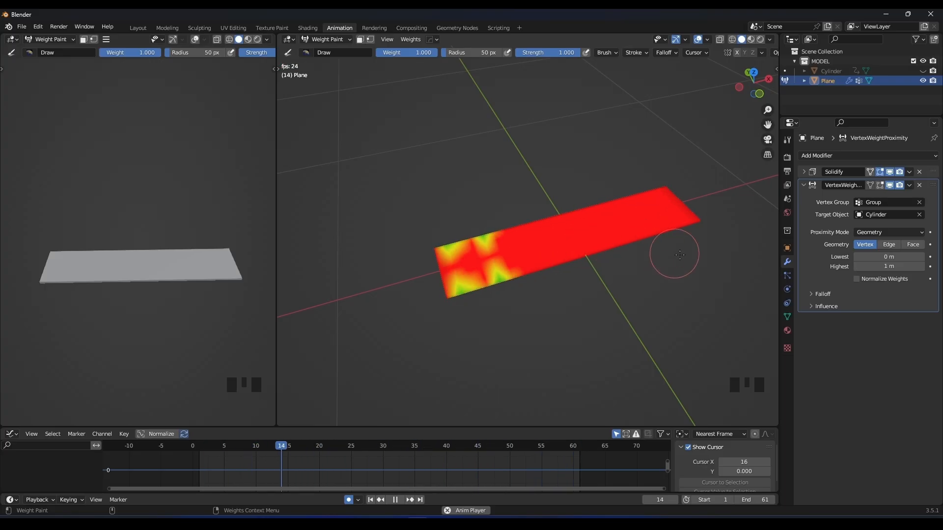
key("space")
left_click(922, 247)
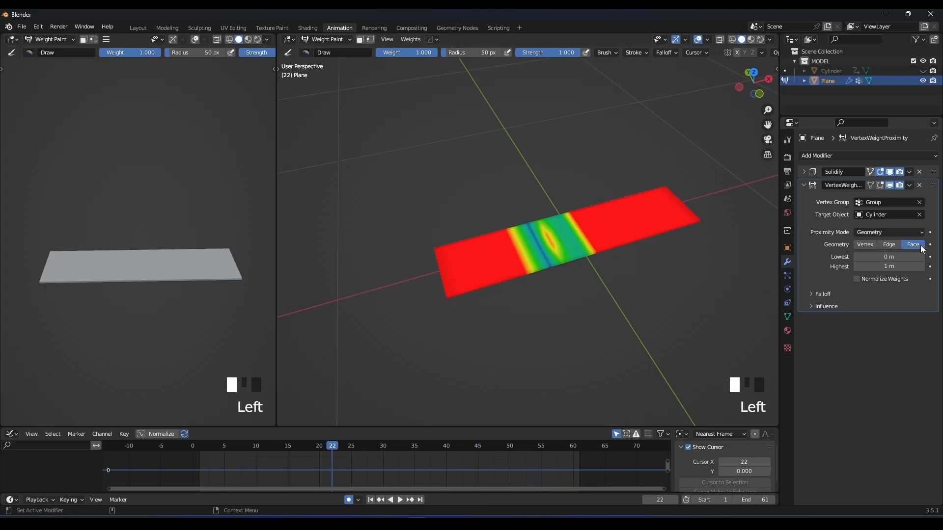
left_click(856, 279)
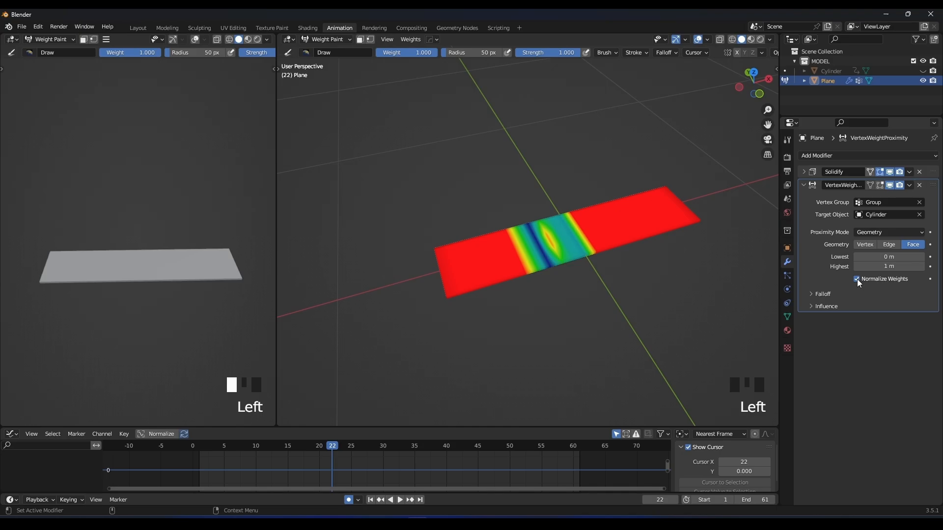
Set the Vertex Weight Proximity modifier's falloff type to Smooth while the animation plays.
key("space")
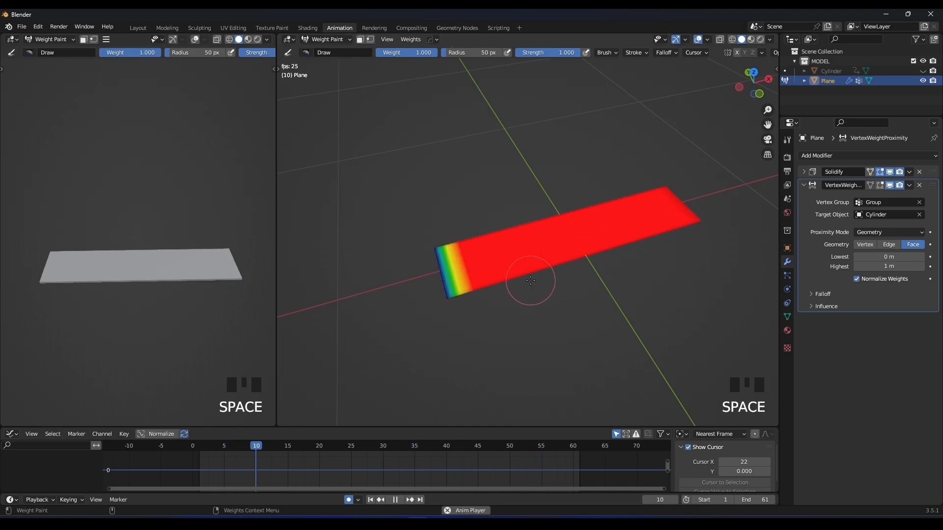
left_click(813, 294)
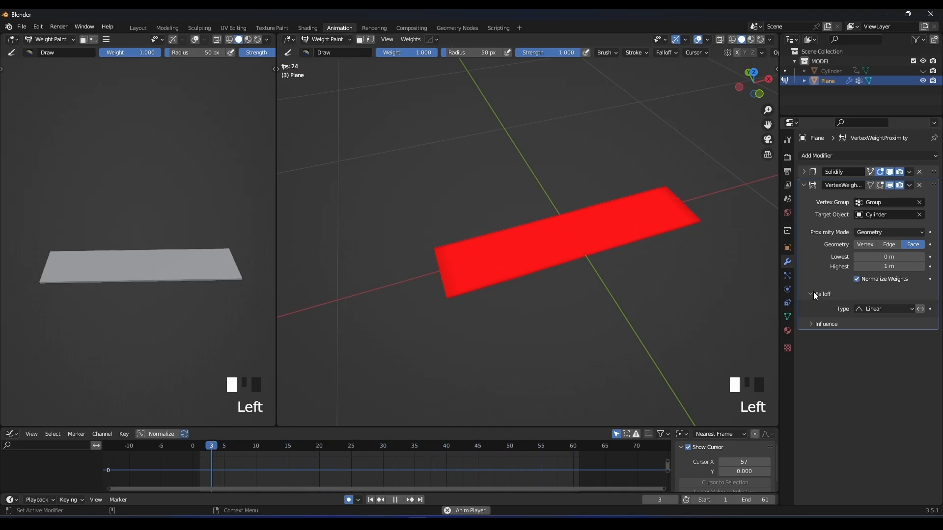
left_click(883, 310)
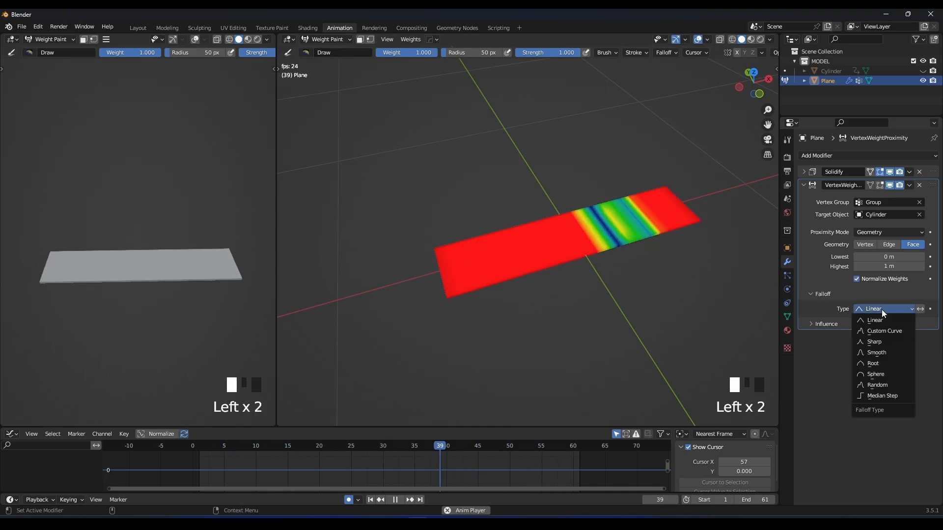
left_click(874, 353)
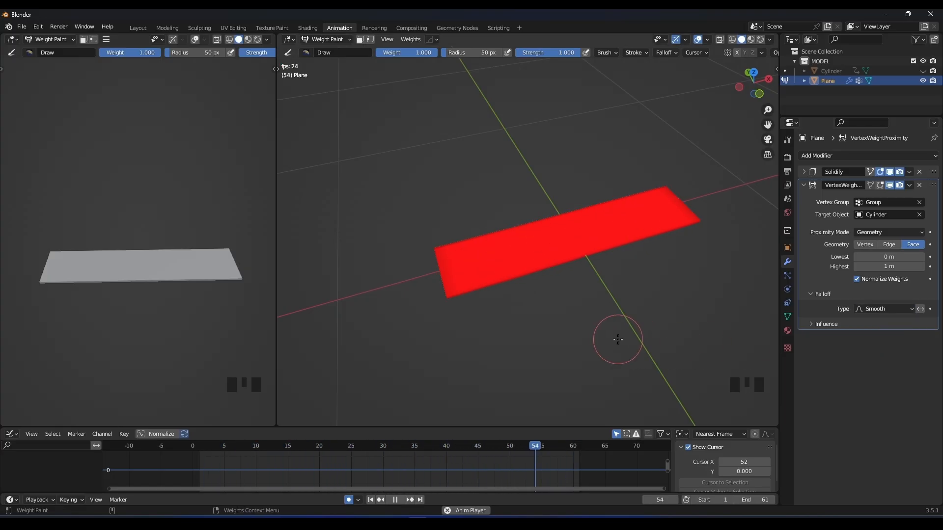
Set the proximity's Lowest distance to 0.7 m and Highest to 0.8 m, and play the animation to check the weights.
key("space")
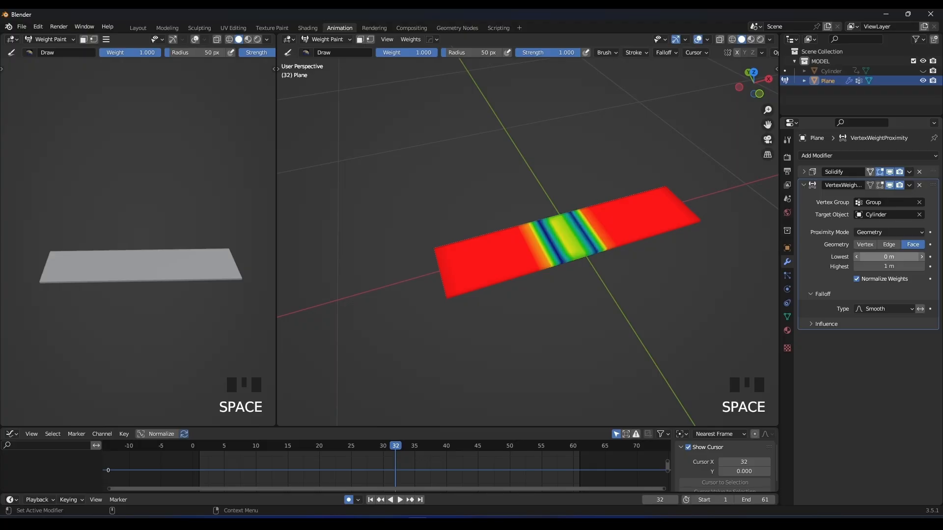
left_click_drag(889, 257, 913, 256)
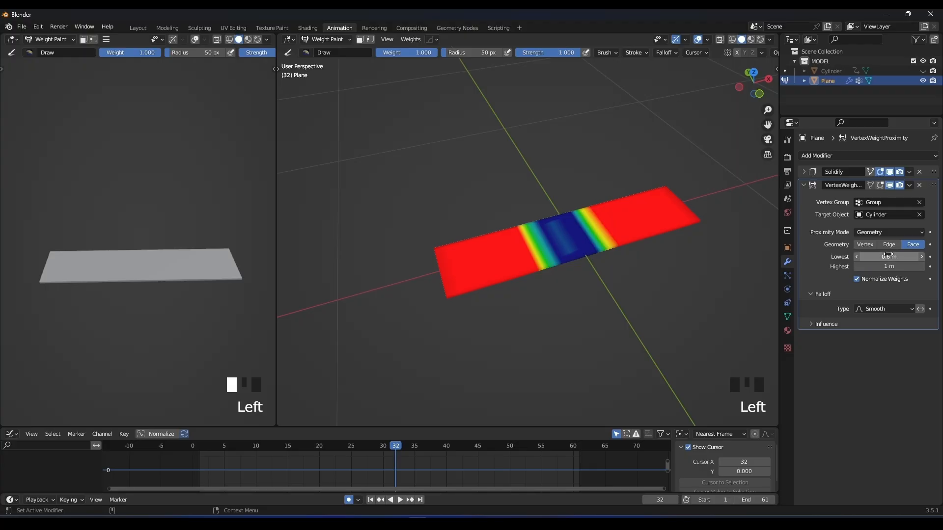
left_click_drag(913, 257, 872, 267)
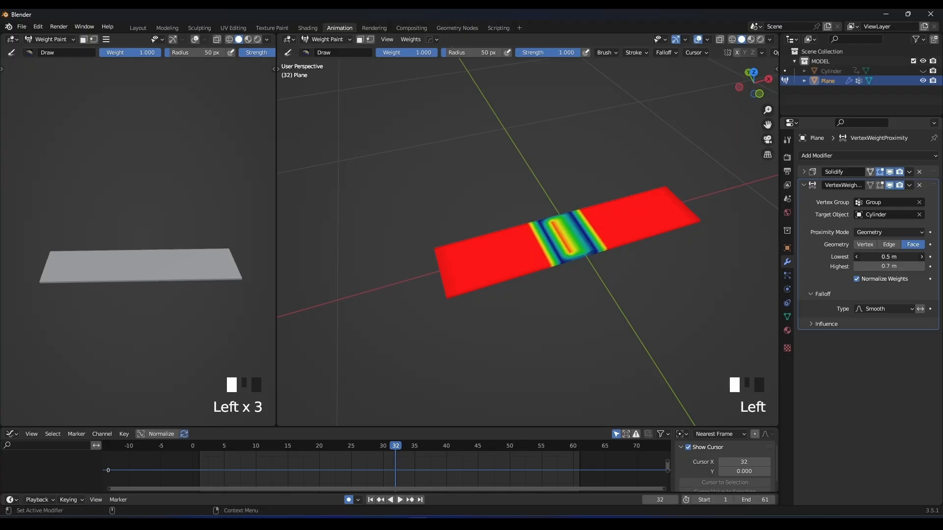
left_click_drag(889, 257, 884, 266)
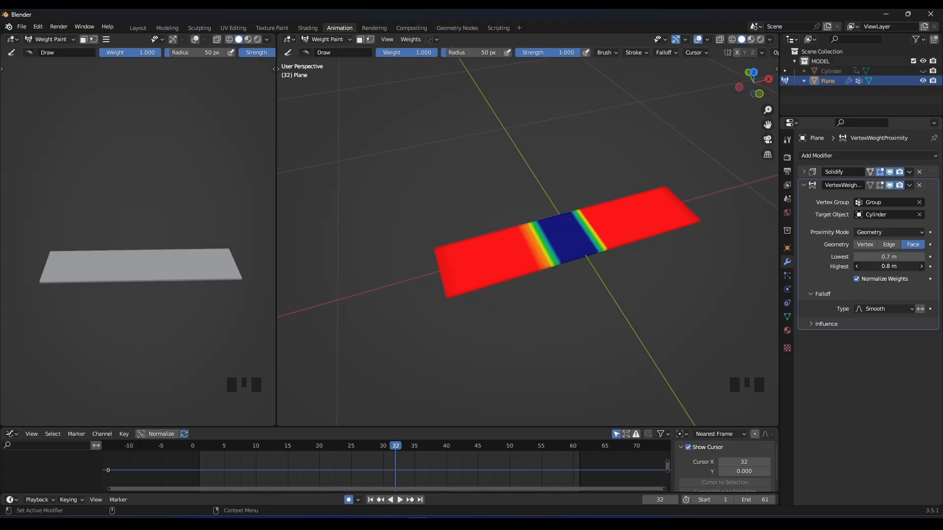
middle_click_drag(591, 240, 573, 260, "shift")
scroll(646, 257, "up", 4)
middle_click_drag(646, 257, 585, 247, "shift")
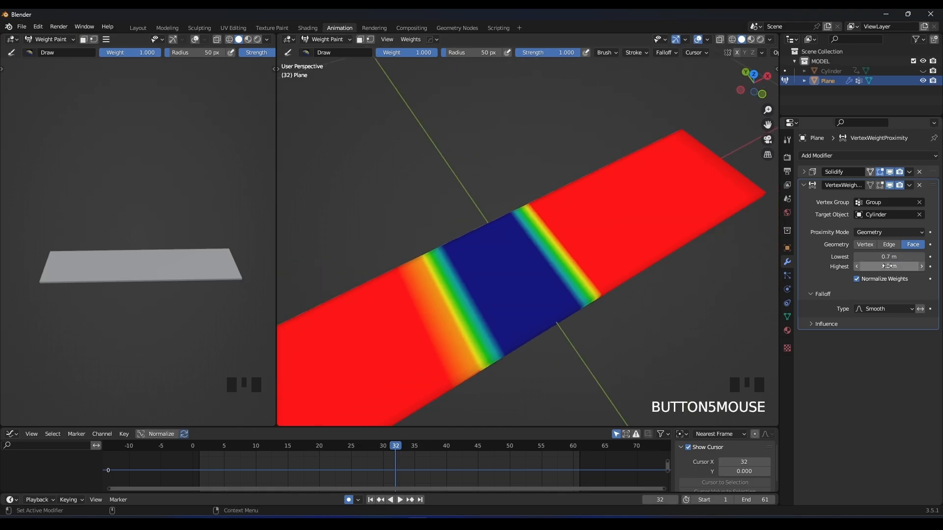
scroll(609, 237, "down", 5)
key("space")
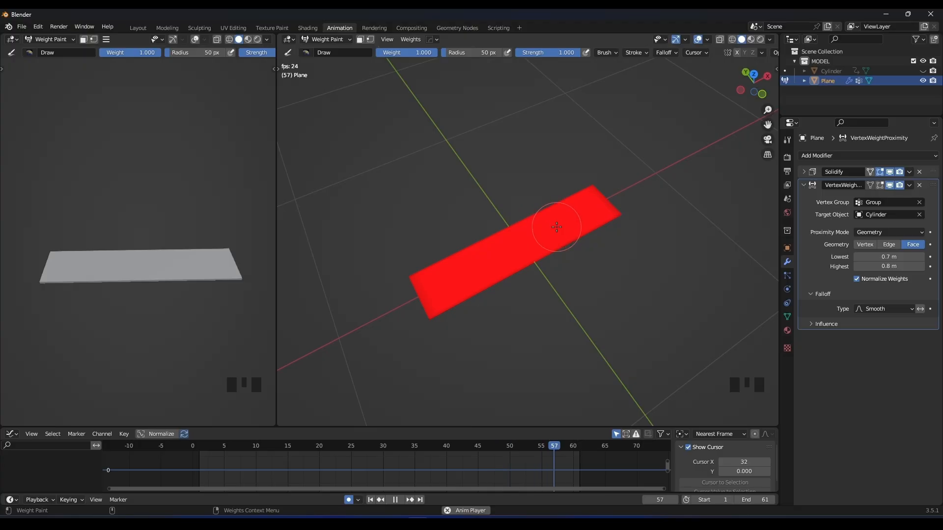
Return the strip to Object Mode and show the cylinder again to play its pass over the strip.
key("space")
middle_click_drag(555, 226, 535, 210)
left_click(314, 39)
left_click(327, 51)
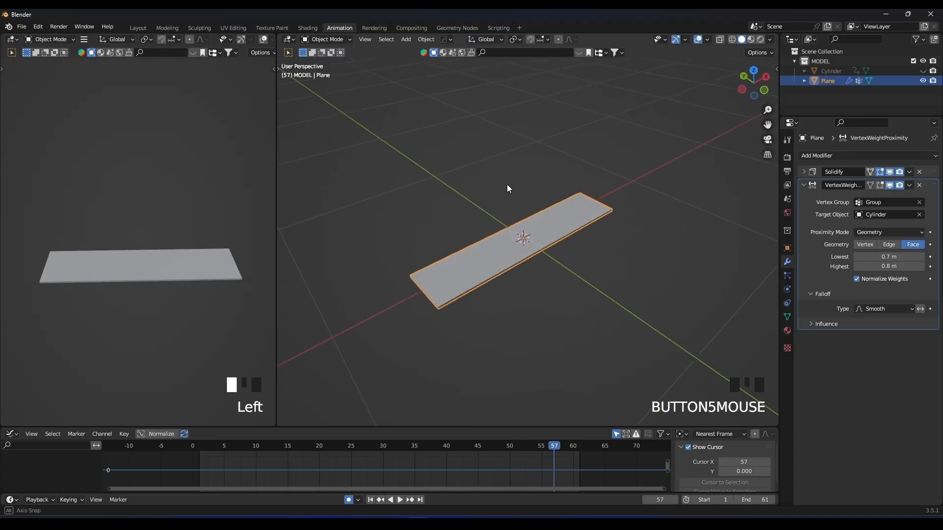
left_click(923, 71)
key("space")
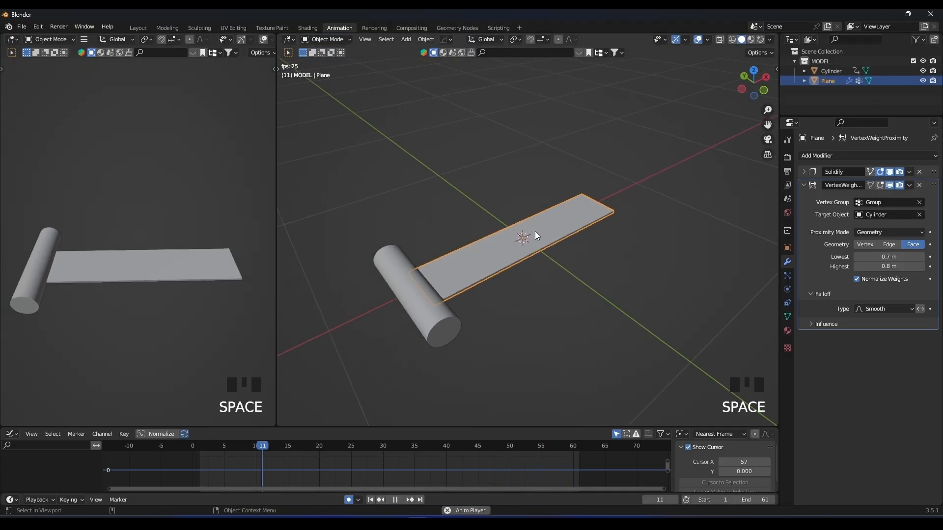
key("space")
middle_click_drag(526, 235, 468, 215)
scroll(381, 229, "up", 3)
middle_click_drag(381, 229, 517, 252)
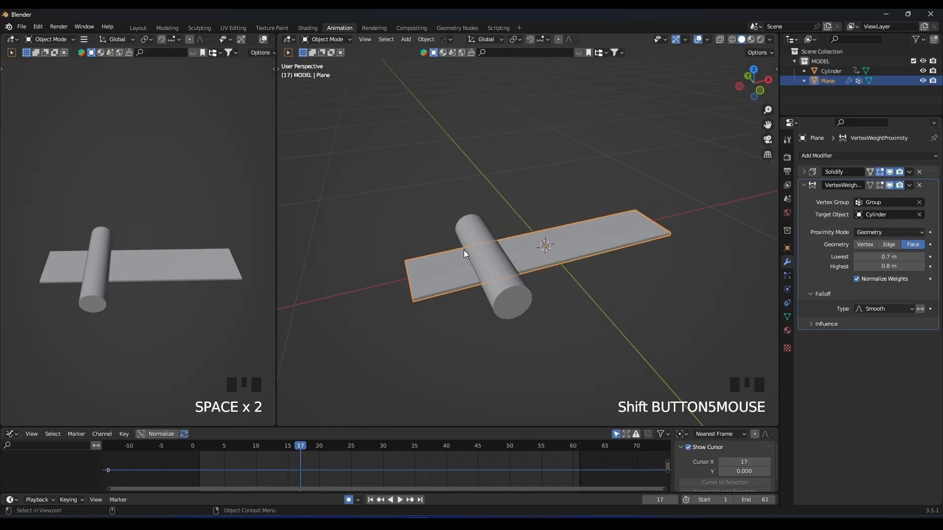
Add a Displace modifier with a new texture to the strip.
left_click(494, 256)
middle_click_drag(495, 258, 583, 238)
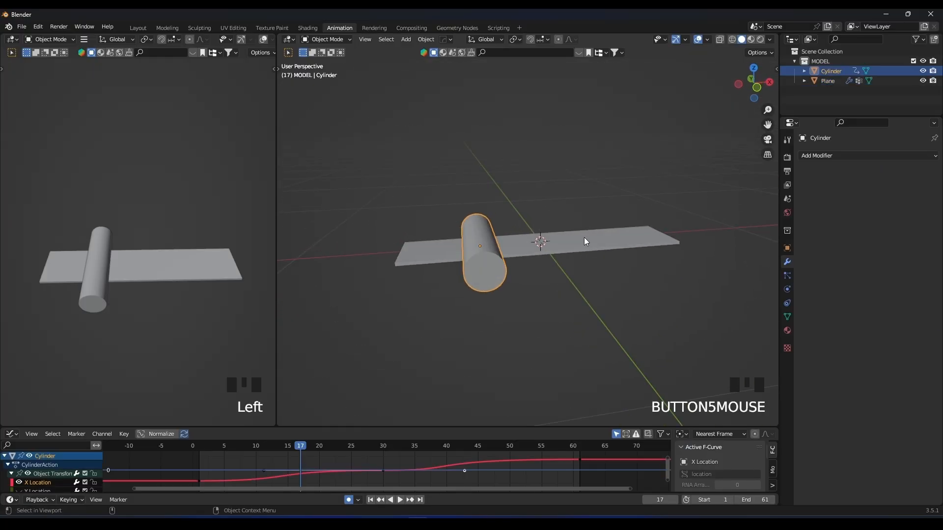
left_click(584, 237)
left_click(802, 185)
left_click(811, 157)
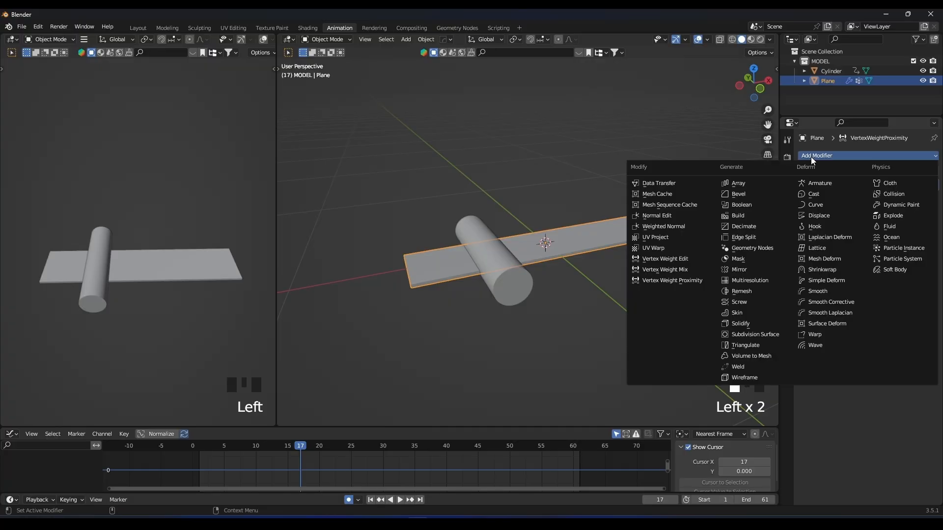
left_click(819, 216)
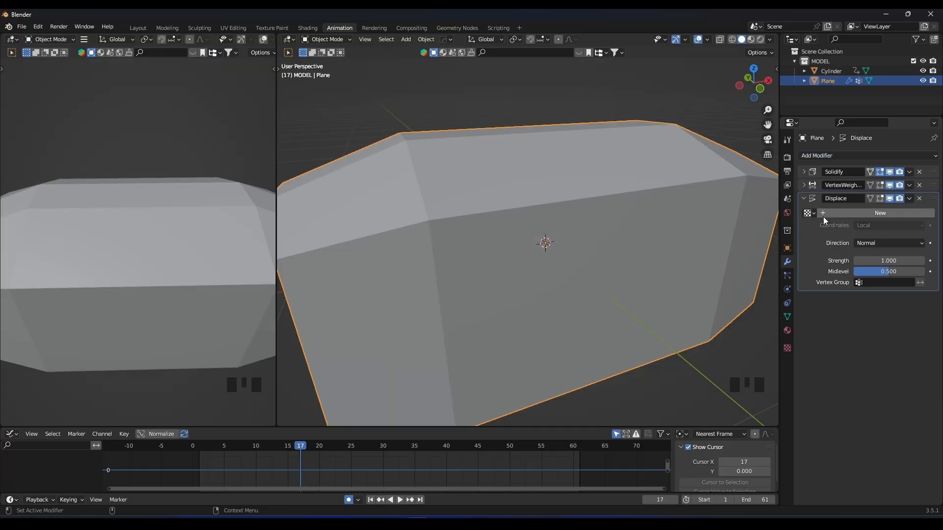
left_click(886, 213)
Set the Displace strength to 0.040 and restrict the displacement to the vertex group Group.
middle_click_drag(665, 207, 843, 254)
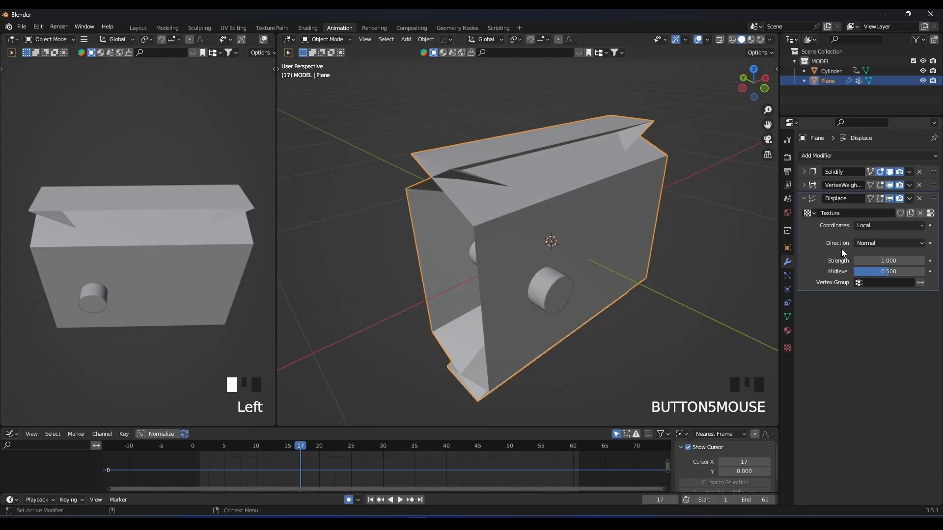
left_click_drag(879, 261, 870, 261)
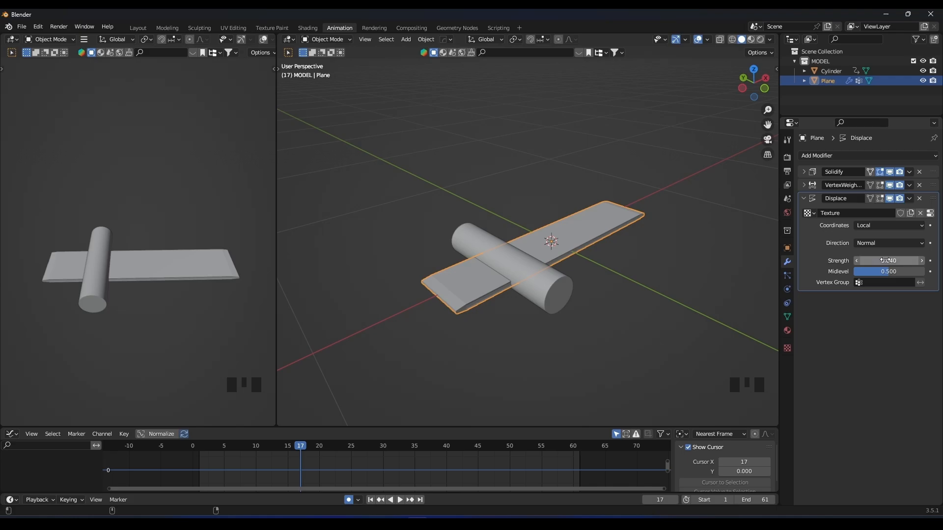
scroll(517, 229, "up", 2)
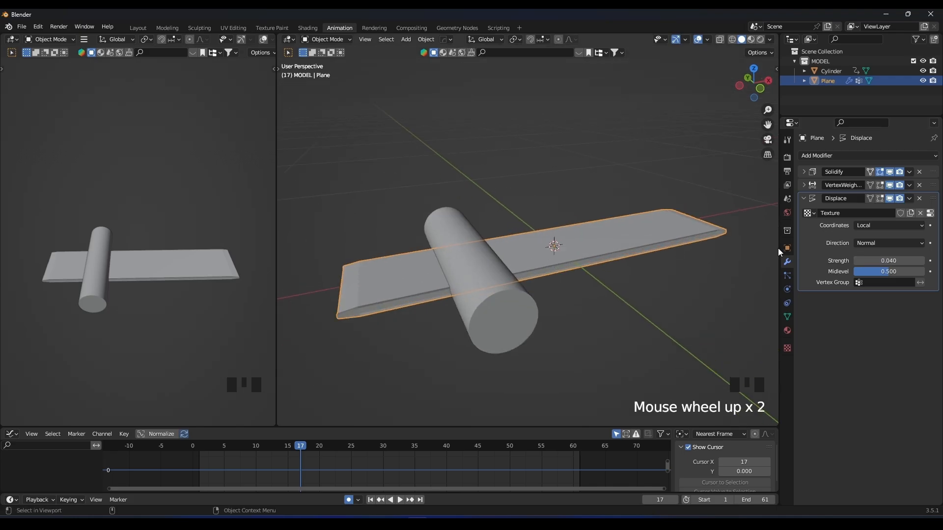
left_click(862, 281)
left_click(865, 297)
Hide the cylinder and play the animation to check the strip's displacement.
middle_click_drag(496, 230, 637, 240)
key("space")
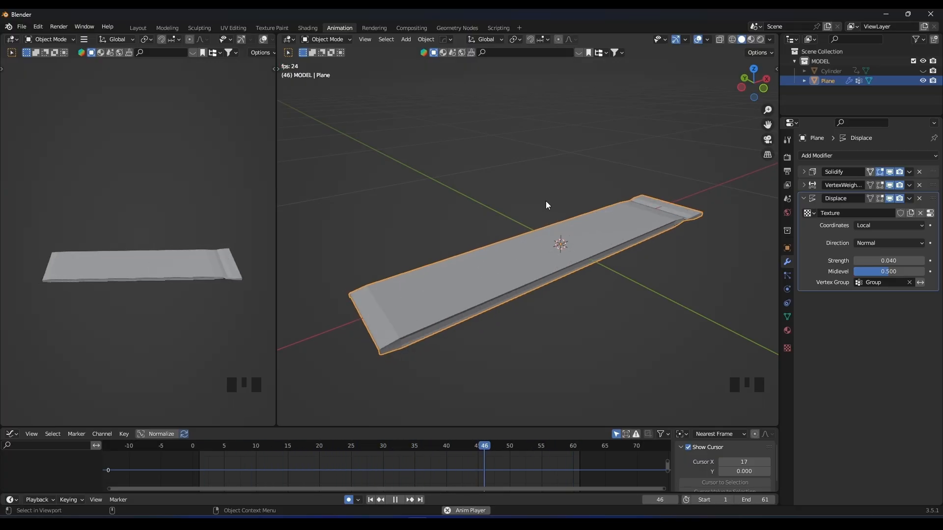
key("space")
Move the Solidify modifier below Displace in the strip's stack and play the animation to check the deformation.
left_click(555, 231)
left_click(807, 198)
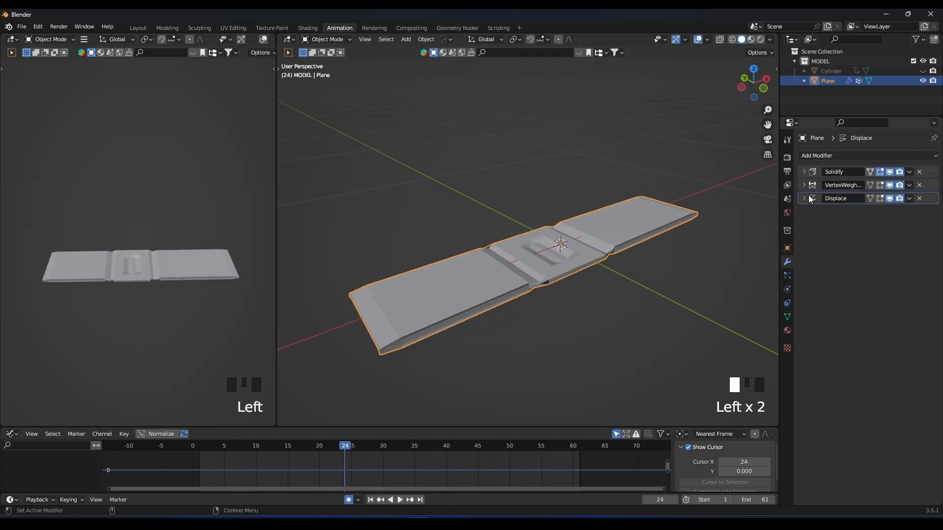
left_click_drag(933, 173, 933, 199)
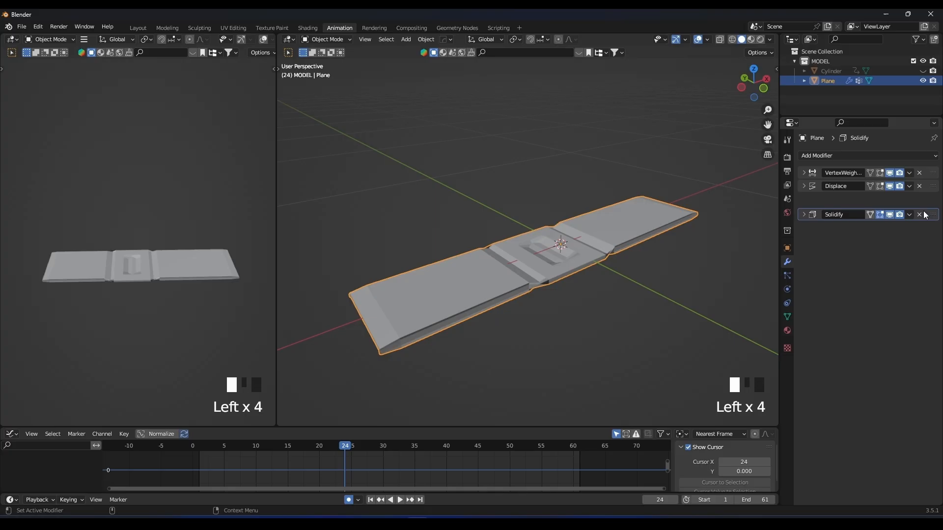
middle_click_drag(756, 232, 582, 246)
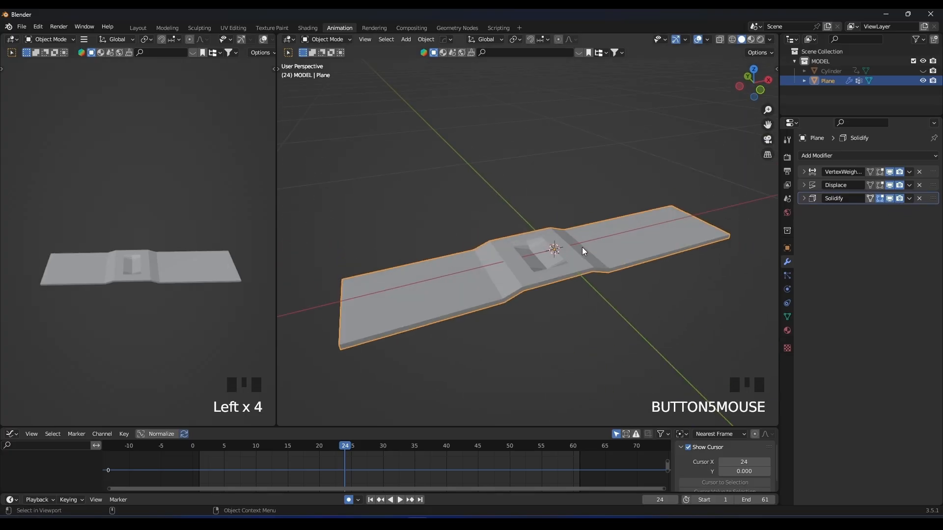
key("space")
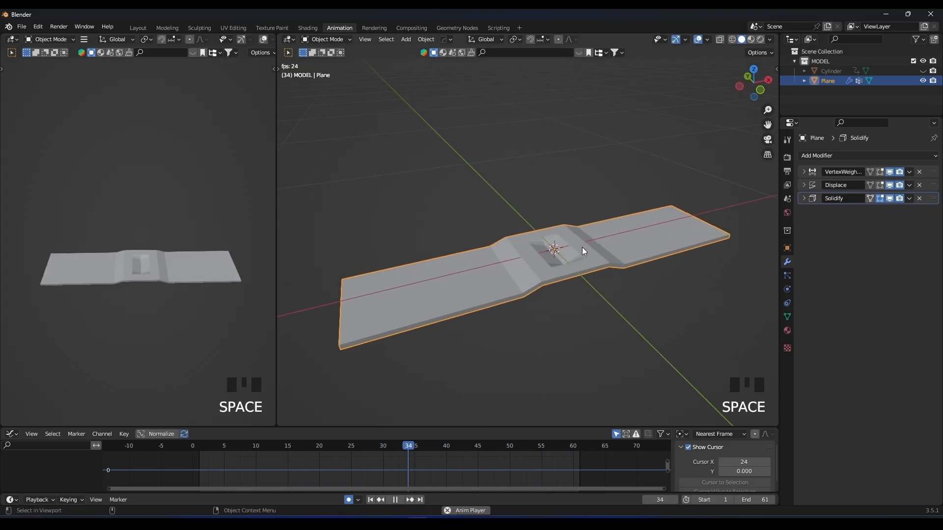
left_click(569, 267)
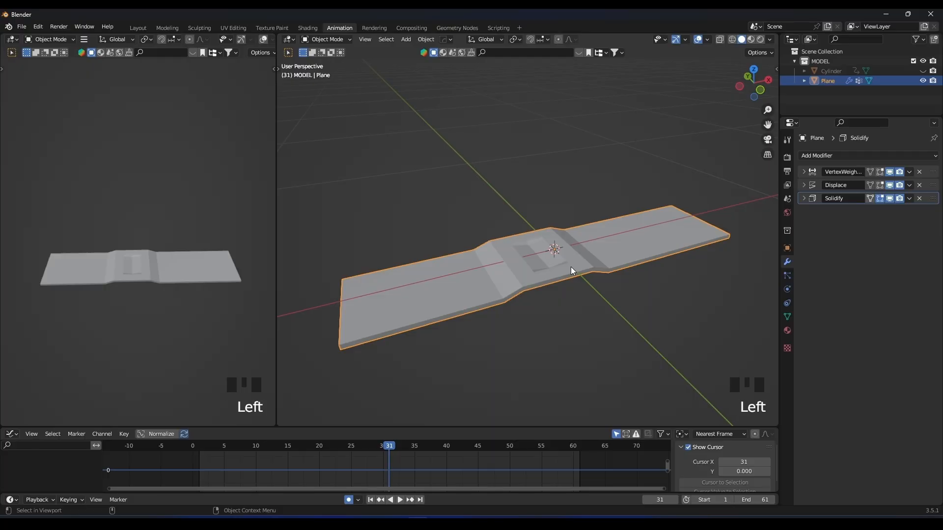
Shade the strip smooth and play the animation to inspect its bulge from the side.
right_click(502, 238)
left_click(525, 233)
middle_click_drag(524, 233, 549, 196)
key("space")
key("space")
key("space")
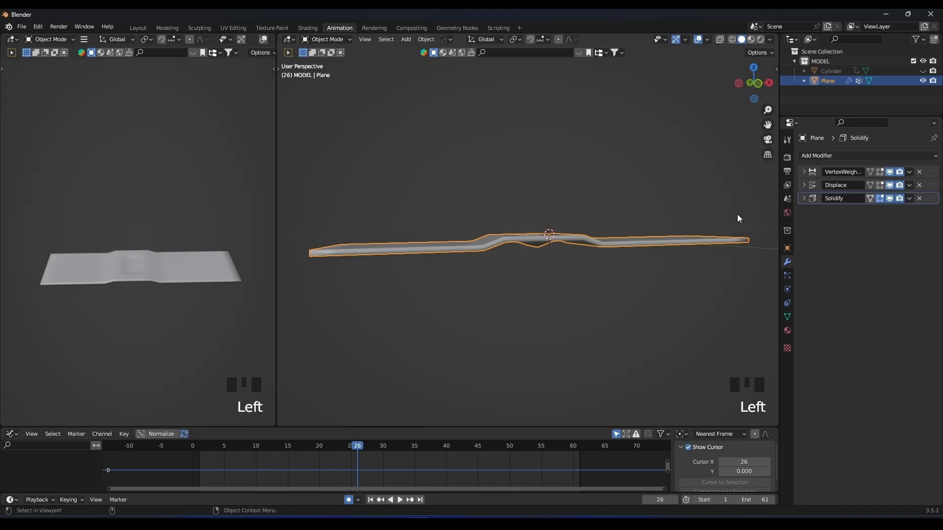
Set the strip's Displace strength to 0.100.
left_click(804, 185)
middle_click_drag(577, 198, 620, 231)
middle_click_drag(598, 216, 604, 229)
left_click_drag(886, 248, 901, 248, "shift")
middle_click_drag(609, 255, 625, 226)
Play the animation to check the stronger displacement, and make the cylinder visible again at frame 31.
key("space")
scroll(549, 234, "down", 2)
middle_click_drag(550, 233, 579, 262)
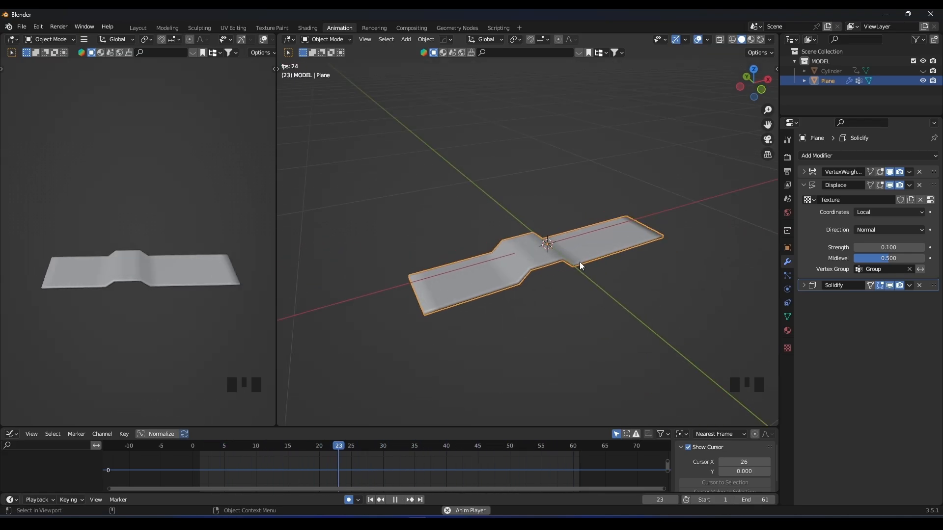
key("space")
left_click(591, 247)
middle_click_drag(591, 246, 588, 267)
scroll(612, 185, "up", 2)
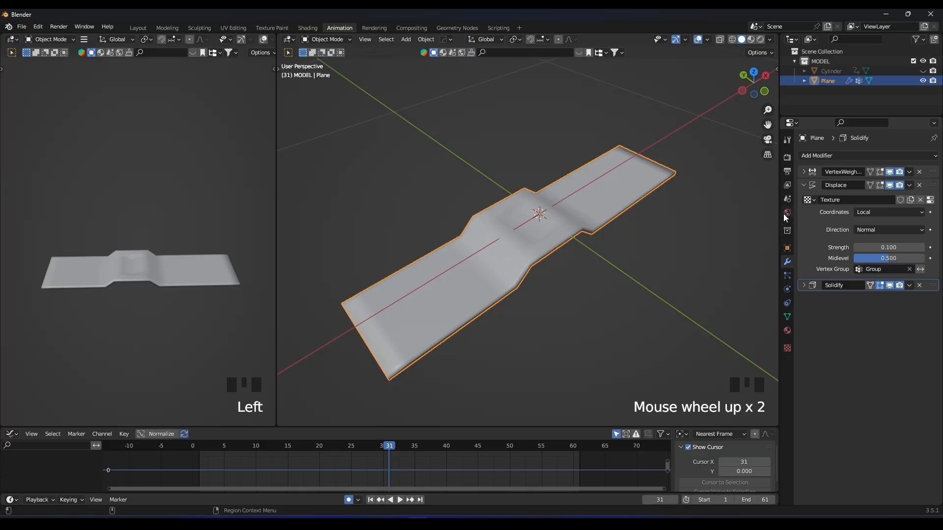
middle_click_drag(575, 227, 571, 194)
left_click(923, 71)
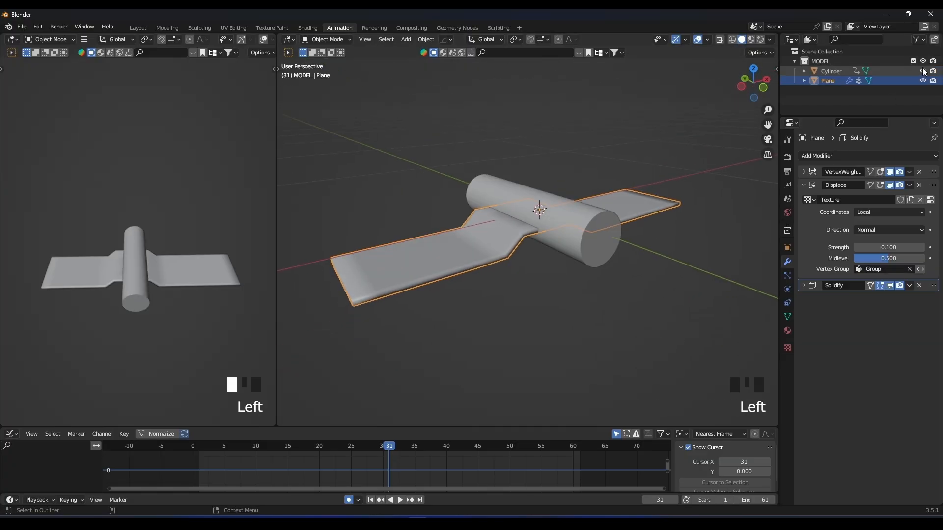
Add 22 loop cuts along the length of the cylinder's mesh.
left_click(594, 234)
middle_click_drag(565, 216, 526, 192)
key("Tab")
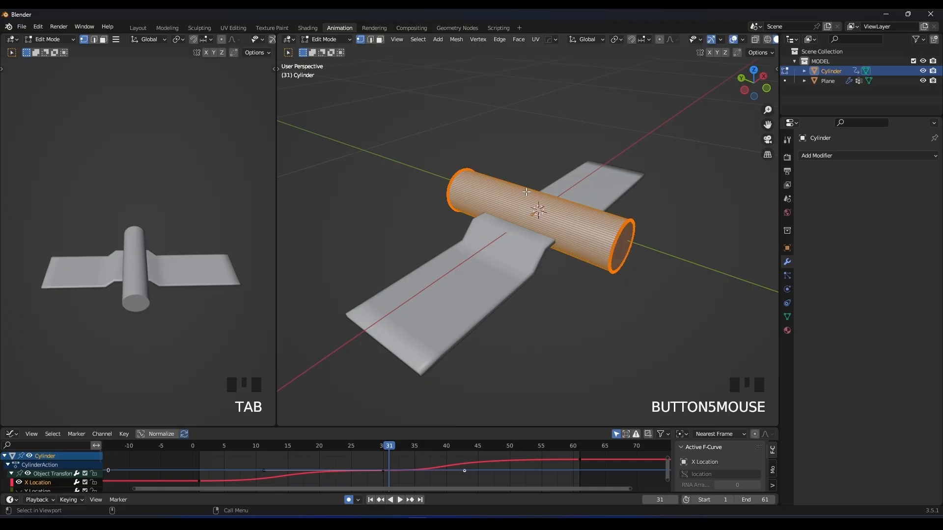
scroll(537, 195, "up", 20)
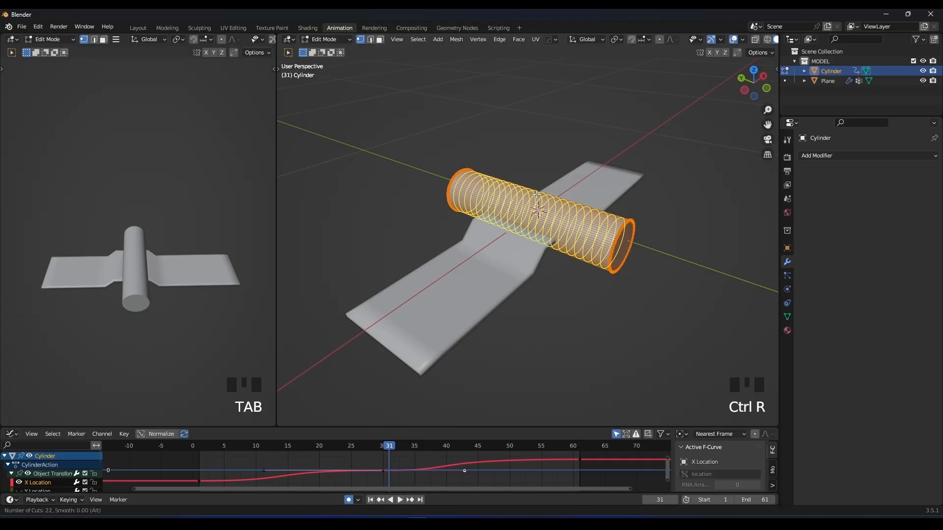
left_click(537, 194)
right_click(537, 194)
key("Tab")
mouse_move(637, 200)
middle_mouse_down()
mouse_move(596, 191)
mouse_move(585, 174)
mouse_move(627, 195)
middle_mouse_up()
key("Tab")
key("g")
key("z")
right_click(585, 180)
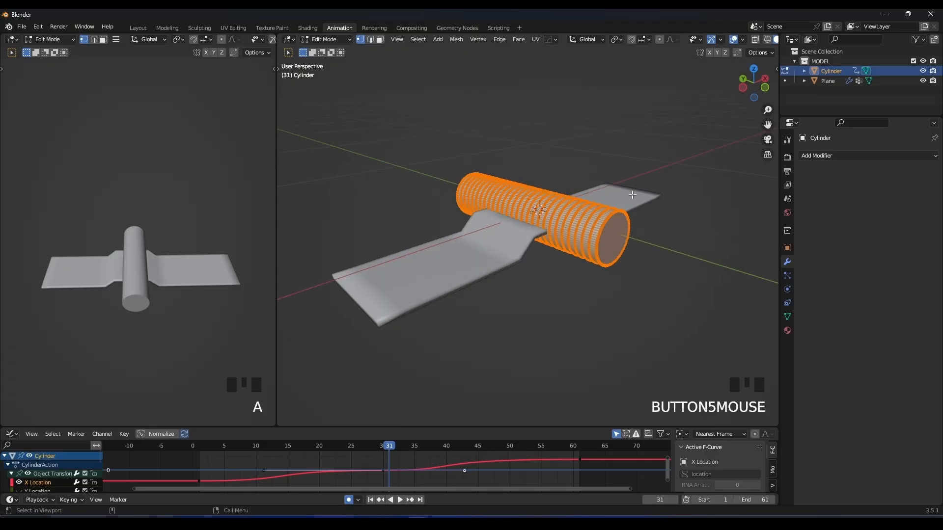
key("Tab")
Set the cylinder's viewport display to Wire and exclude the cylinder from renders.
left_click(787, 248)
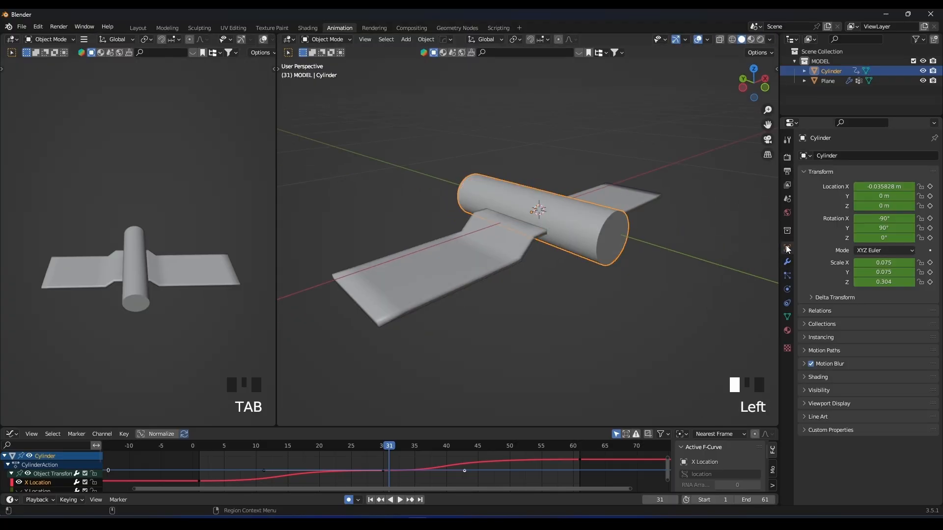
left_click(806, 402)
left_click(806, 402)
left_click(808, 403)
scroll(840, 405, "down", 3)
scroll(841, 404, "down", 3)
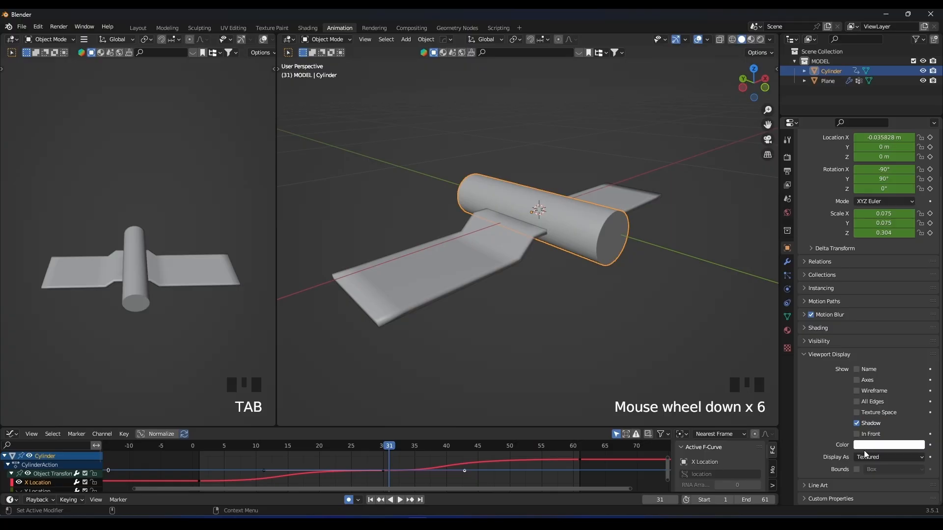
left_click(876, 457)
left_click(876, 436)
middle_click_drag(538, 221, 550, 255)
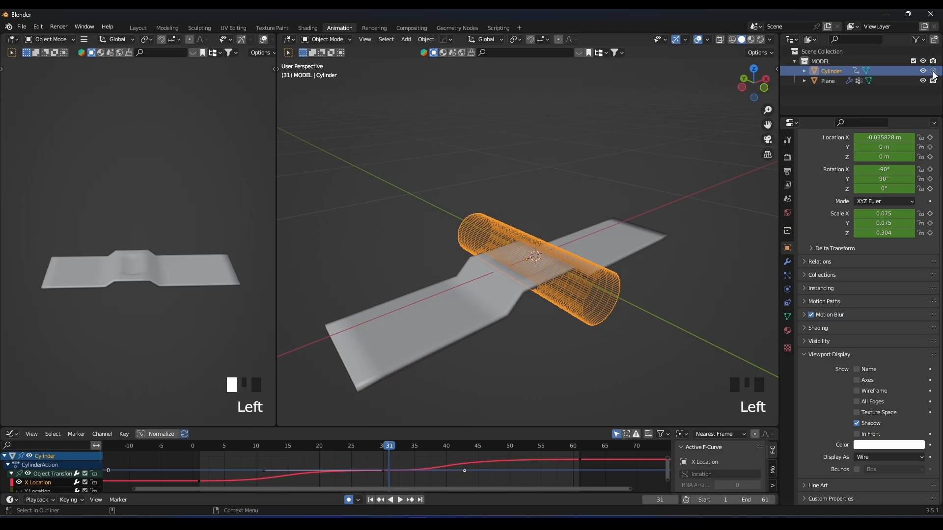
Play the animation to check the strip's deformation against the wireframe cylinder.
middle_click_drag(575, 259, 542, 190, "shift")
middle_click_drag(543, 191, 500, 212, "shift")
key("space")
scroll(455, 255, "down", 2)
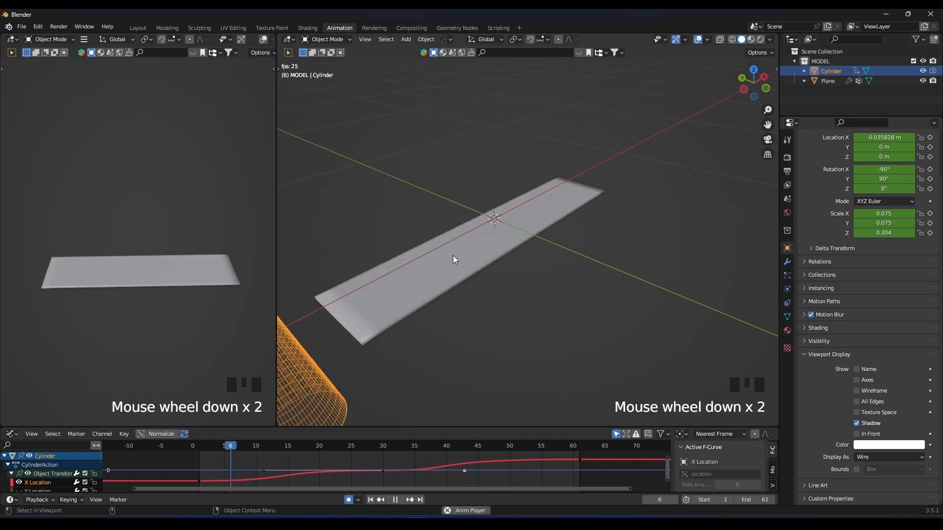
key("space")
Lower the cylinder's mesh along the global Z axis so it sits further beneath the strip.
middle_click_drag(470, 254, 499, 228)
key("Tab")
middle_click_drag(574, 217, 576, 169)
key("g")
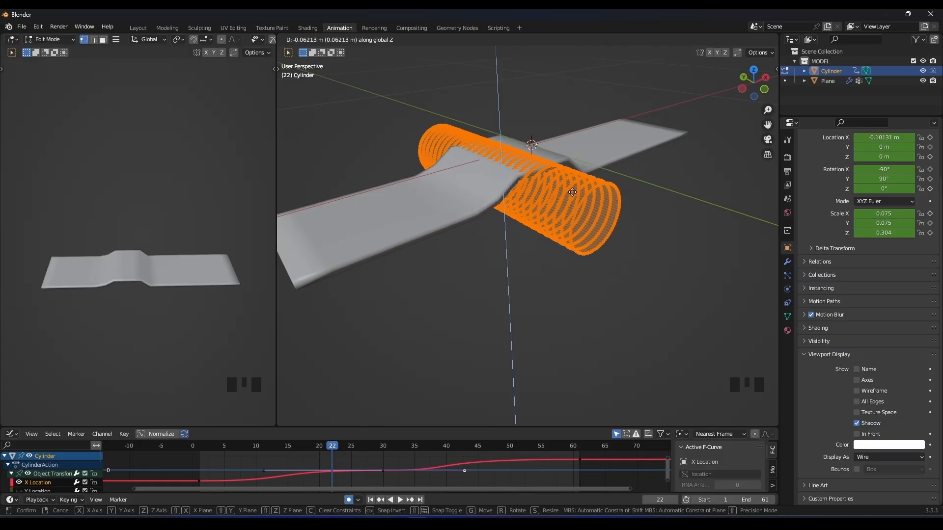
left_click(572, 193)
middle_click_drag(572, 192, 526, 238)
key("g")
key("z")
left_click(530, 196)
key("Tab")
Play the animation to inspect the bulge produced by the lowered cylinder.
scroll(537, 248, "down", 3)
key("space")
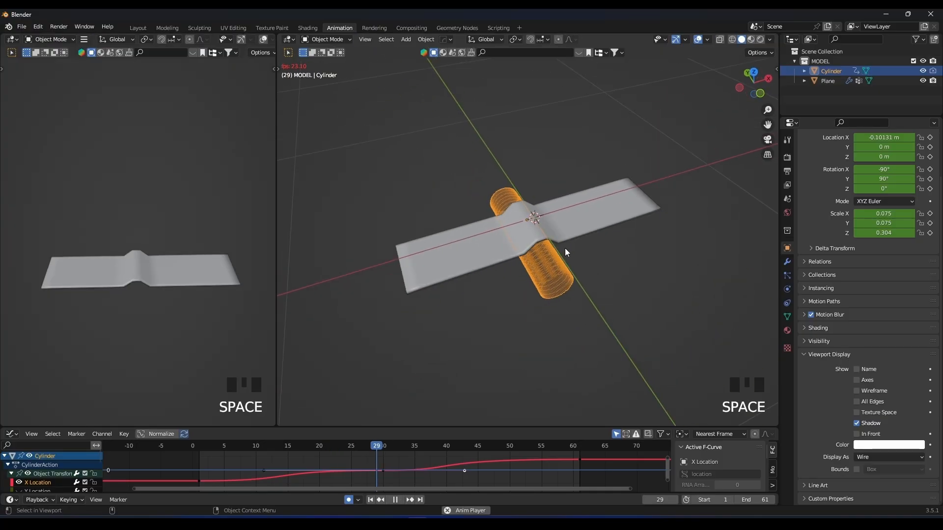
left_click(559, 267)
scroll(558, 265, "up", 2)
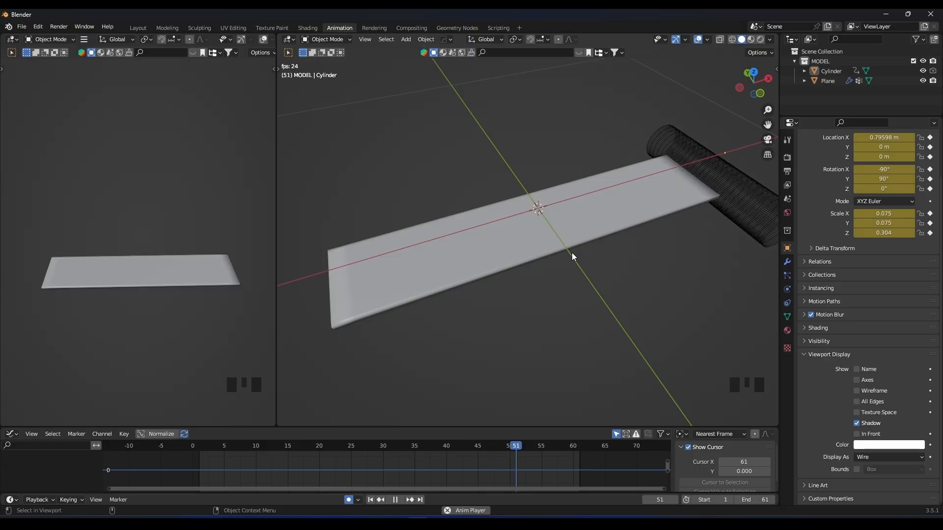
Add a Subdivision Surface modifier to the strip after its Solidify modifier.
left_click(529, 244)
left_click(790, 263)
left_click(788, 263)
left_click(801, 188)
left_click(812, 156)
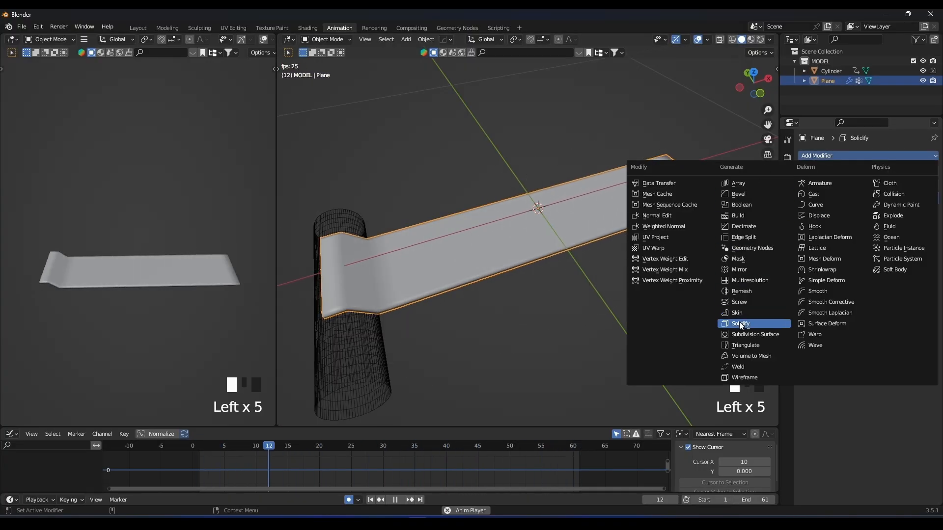
left_click(757, 334)
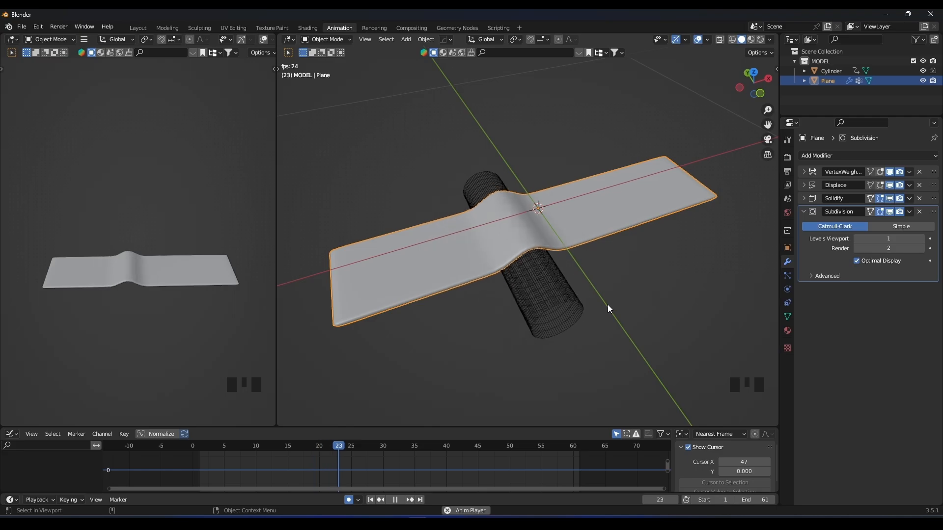
Set the strip's Subdivision viewport level to 2 and watch the smoothed deformation during playback.
left_click(558, 305)
middle_click_drag(559, 304, 555, 267)
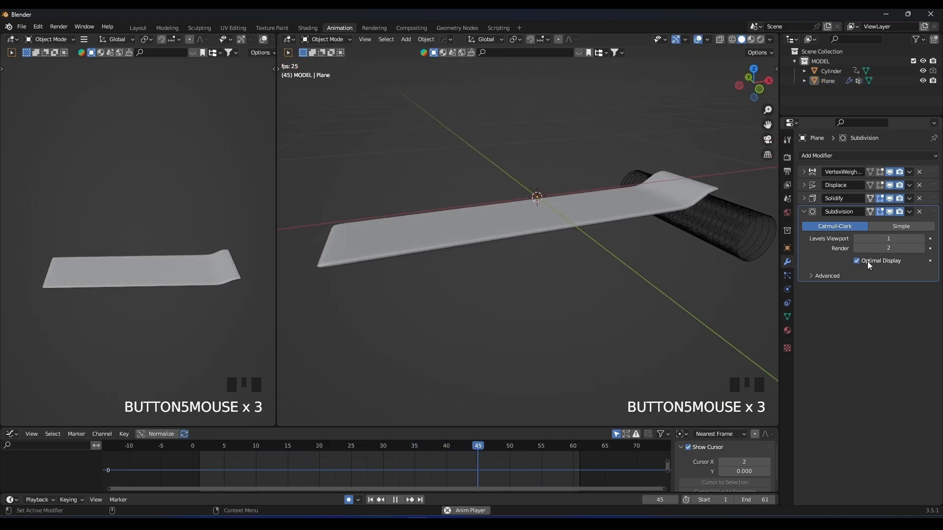
left_click(921, 238)
middle_click_drag(580, 275, 538, 294)
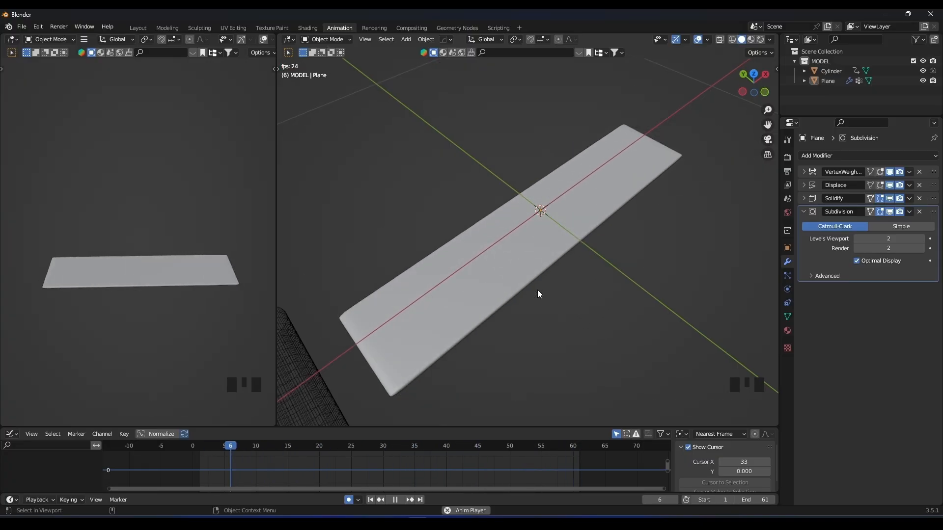
middle_click_drag(537, 290, 535, 285)
Add single loop cuts across the strip between its existing edge loops along its whole length and play the animation.
left_click(490, 242)
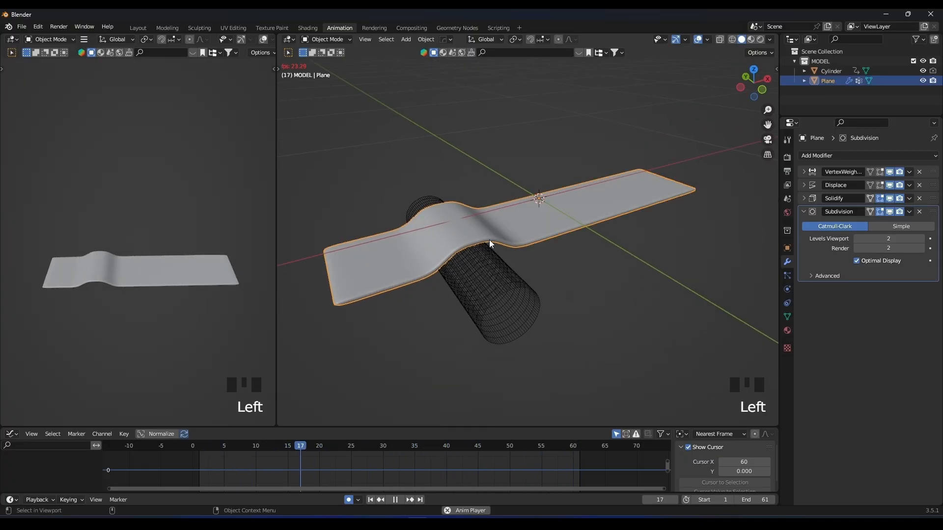
key("space")
key("Tab")
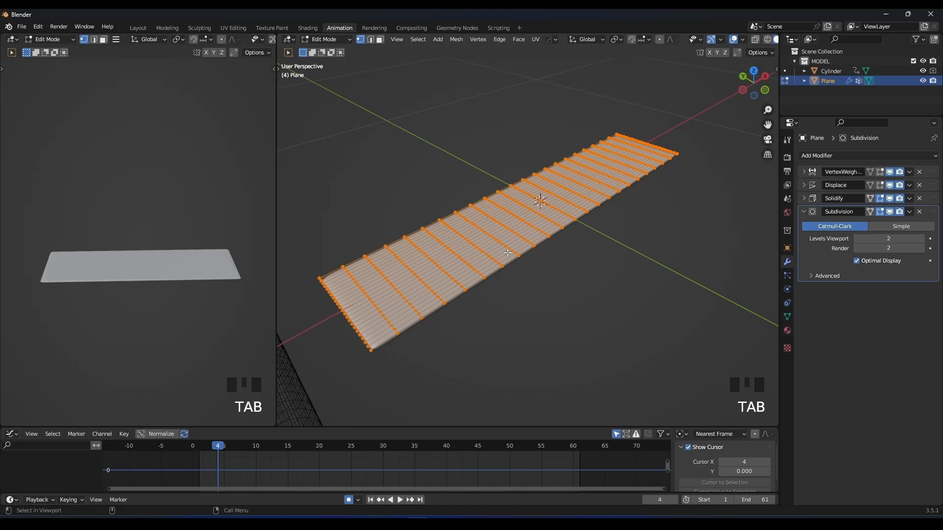
middle_click_drag(489, 244, 431, 260)
key("ctrl+r")
left_click(411, 239)
right_click(412, 240)
key("ctrl+r")
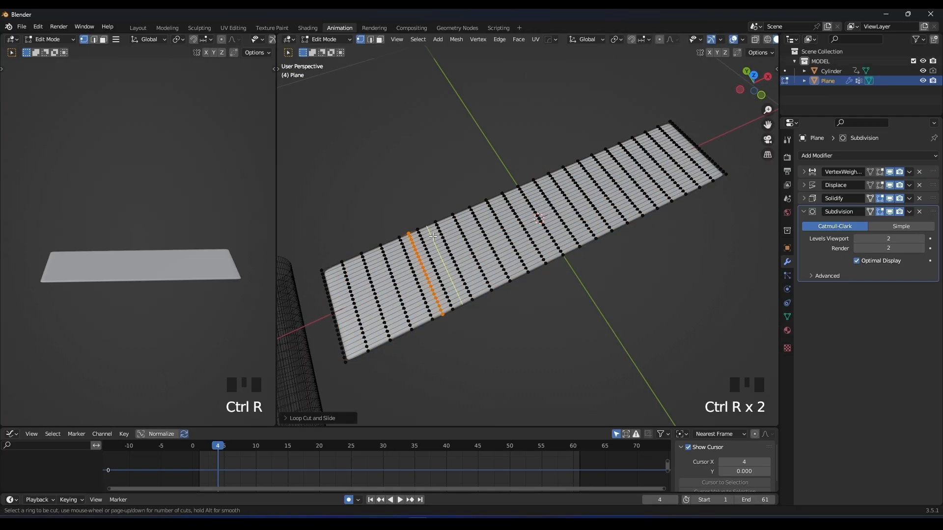
key("ctrl+r")
key("ctrl+r")
left_click(519, 212)
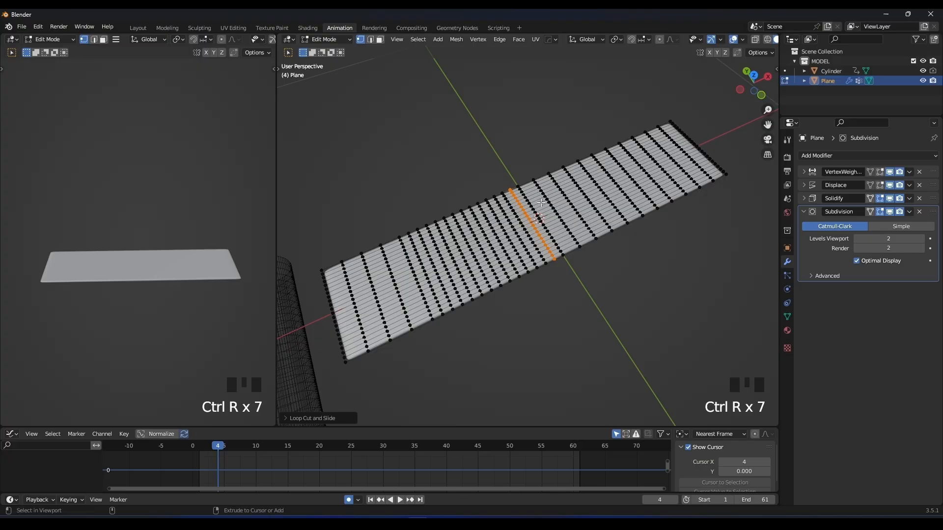
key("ctrl+r")
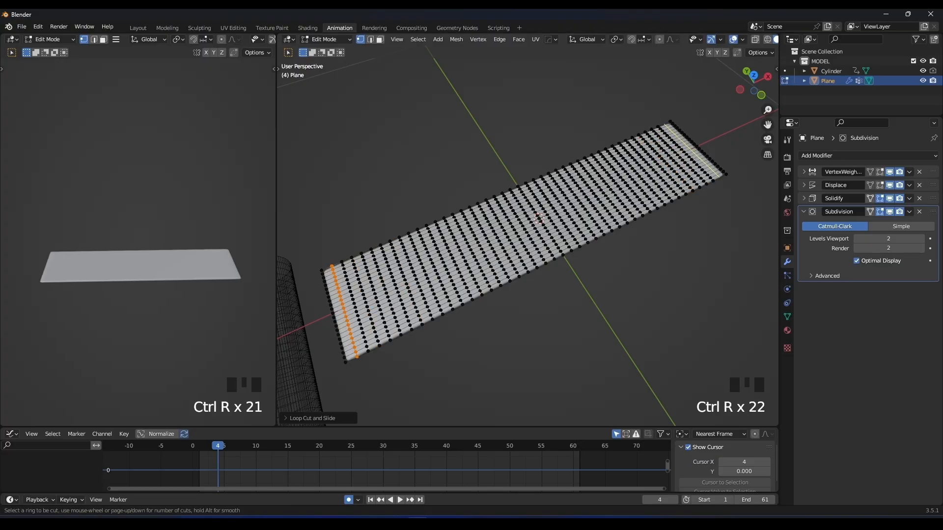
middle_click_drag(468, 297, 491, 265)
mouse_move(491, 265)
middle_mouse_down("shift")
mouse_move(531, 228)
mouse_move(520, 294)
mouse_move(516, 242)
mouse_move(493, 232)
mouse_move(479, 264)
middle_mouse_up("shift")
scroll(515, 242, "down", 3)
key("Tab")
key("space")
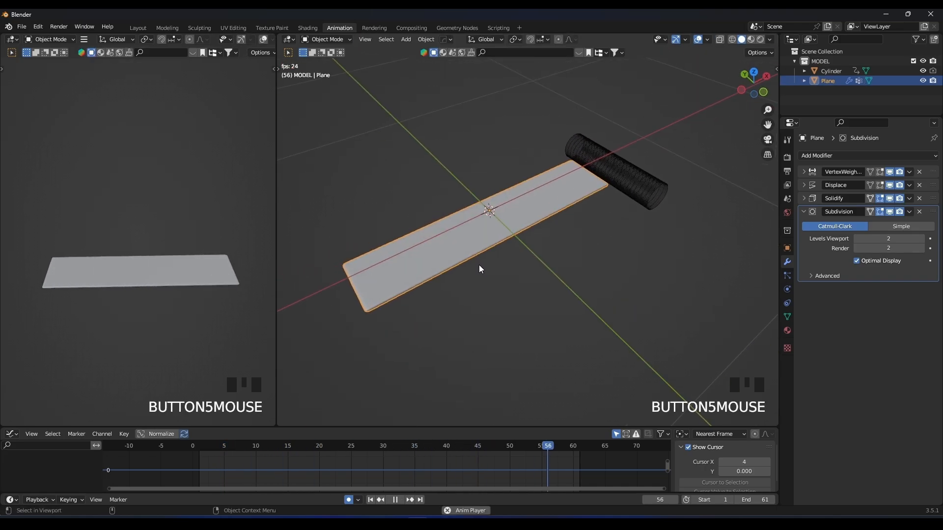
key("space")
Subdivide the strip's entire mesh and play the animation to check the deformation.
key("Tab")
key("a")
right_click(426, 261)
key("Tab")
key("space")
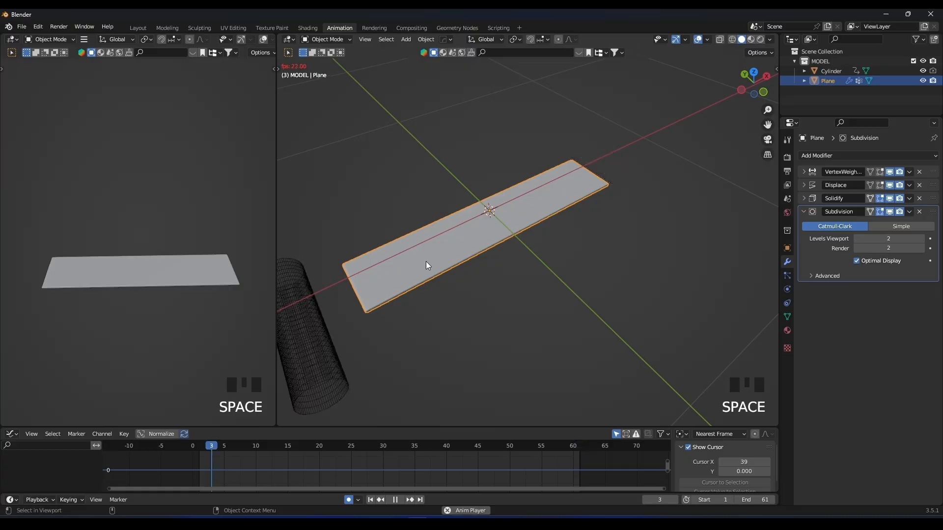
scroll(425, 261, "up", 2)
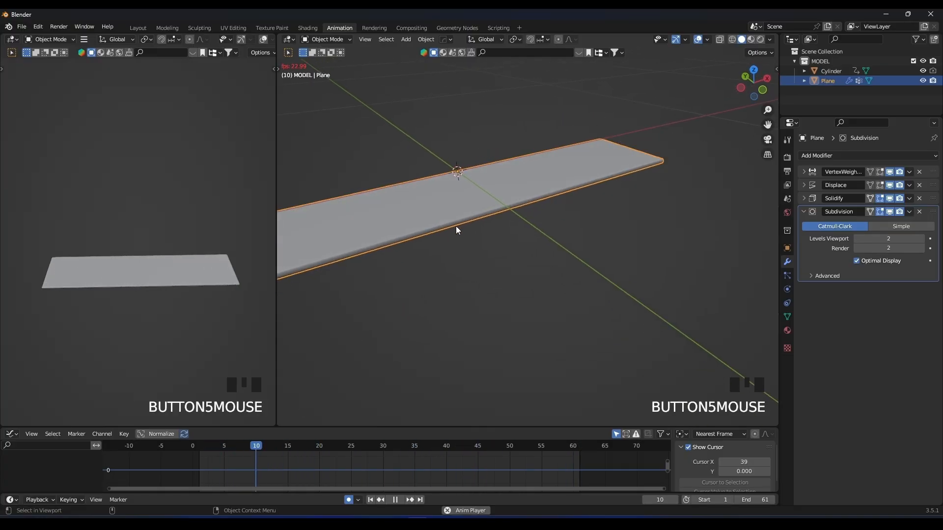
key("space")
Shift the cylinder's mesh slightly downward along the global Z axis at frame 25.
middle_click_drag(455, 226, 447, 210)
left_click(448, 213)
key("Tab")
key("g")
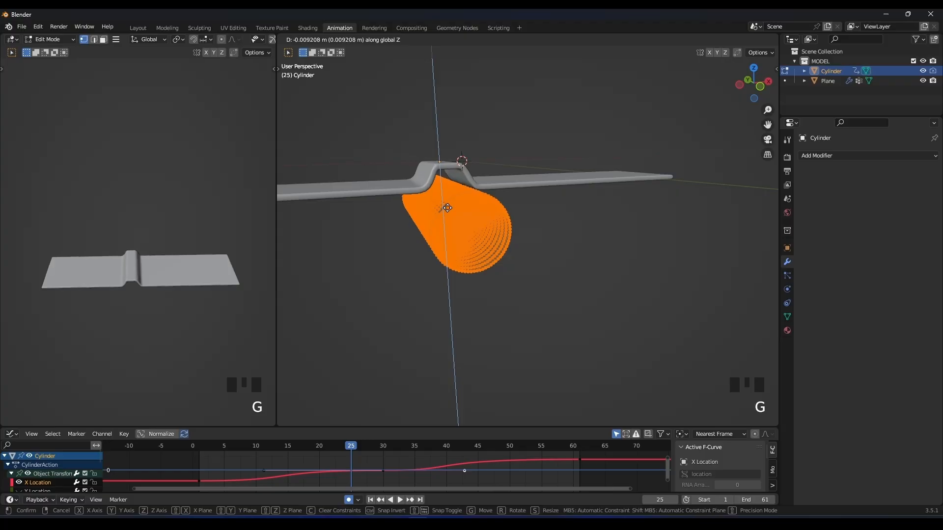
left_click(448, 211)
middle_click_drag(448, 212, 463, 248)
key("Tab")
Stretch the cylinder's mesh along the global X axis to well over twice its width, in two scaling passes.
left_click(485, 217)
left_click(476, 261)
left_click(505, 233)
key("Tab")
key("s")
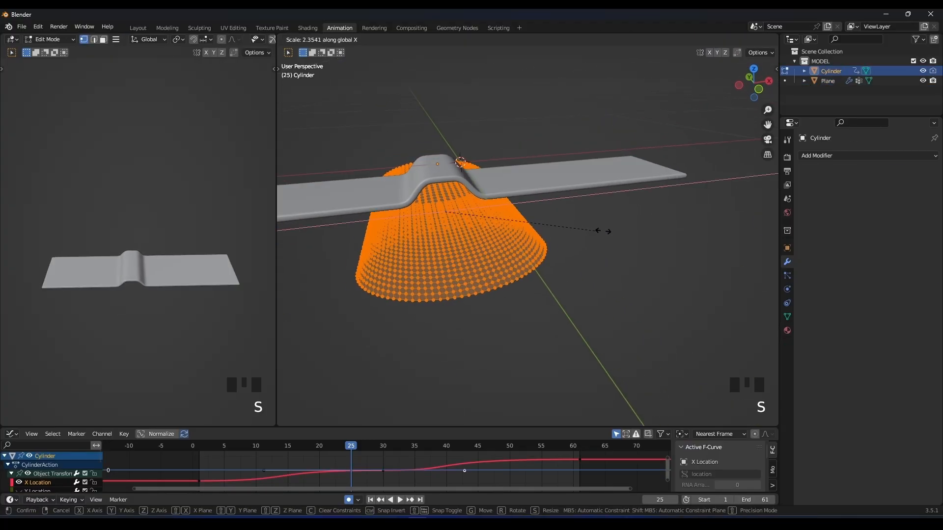
left_click(697, 220)
scroll(697, 220, "down", 4)
middle_click_drag(697, 220, 555, 255)
key("s")
left_click(575, 215)
key("Tab")
Hide the cylinder in the viewport and play the animation to inspect the wider bulge.
key("space")
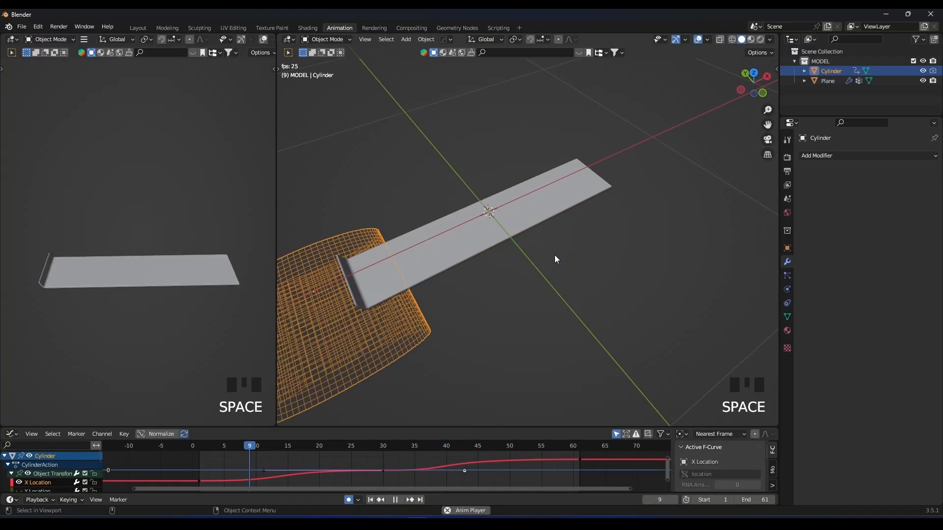
left_click(922, 71)
scroll(482, 252, "up", 1)
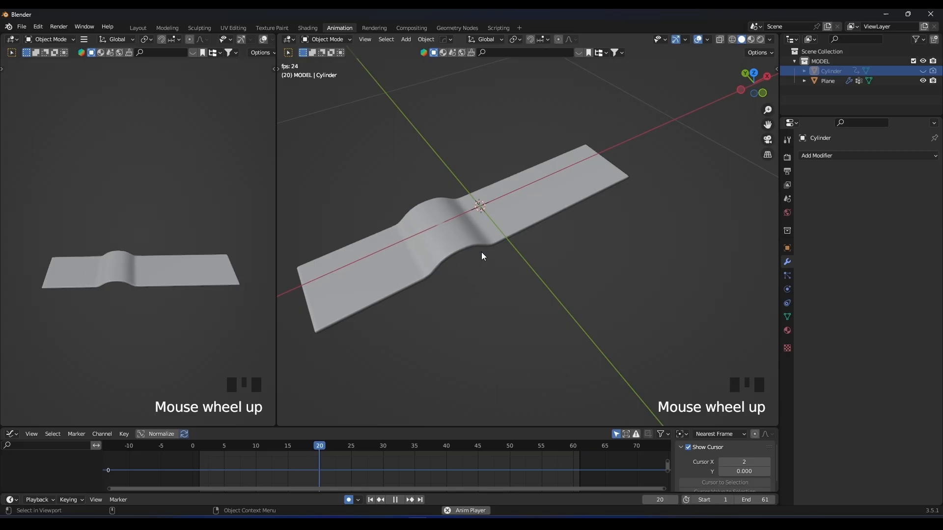
middle_click_drag(481, 253, 525, 273, "shift")
key("space")
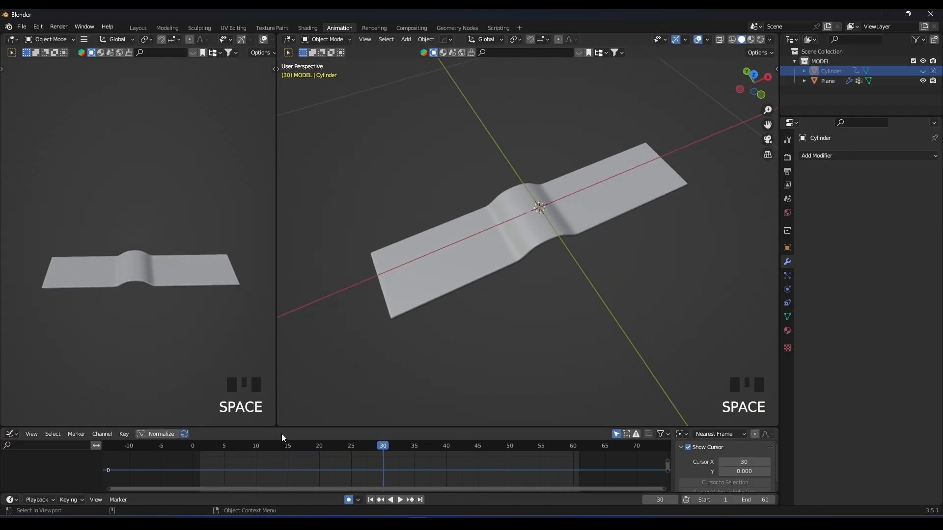
Scrub through the timeline to examine how the bulge travels to the far end of the strip.
left_click(200, 448)
left_click_drag(266, 446, 340, 446)
middle_click_drag(578, 227, 418, 313, "shift")
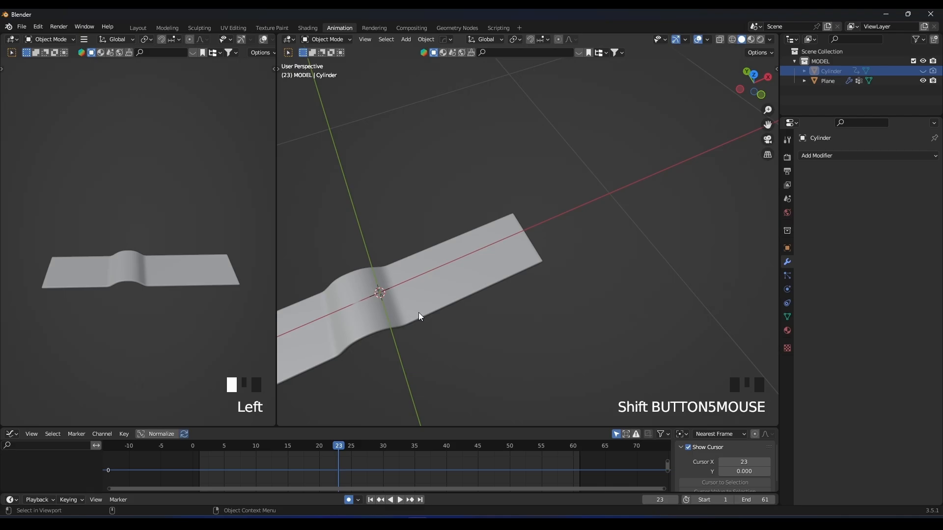
left_click_drag(347, 447, 465, 447)
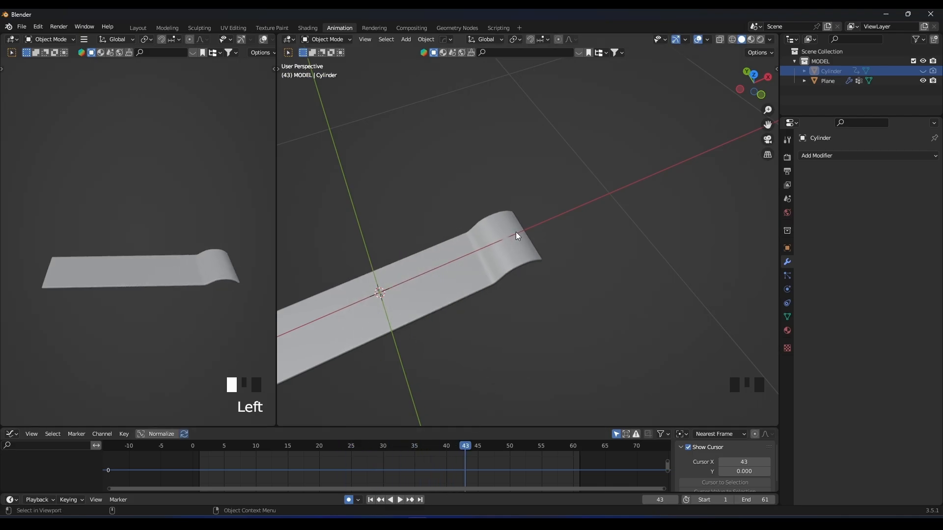
left_click_drag(425, 446, 453, 437)
Add a Wave modifier at the end of the strip's modifier stack.
left_click(456, 269)
left_click(803, 209)
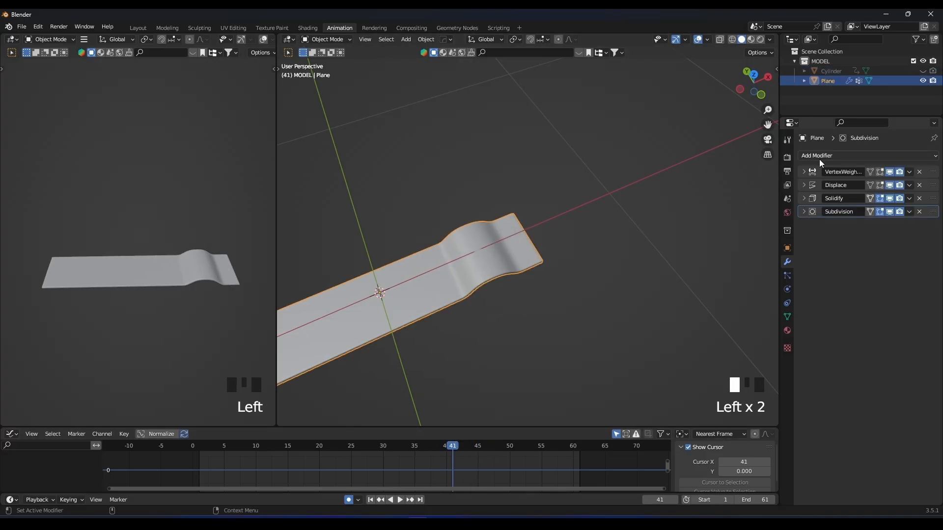
left_click(819, 156)
left_click(810, 346)
Play and scrub the animation to examine the wave motion combined with the travelling bulge.
scroll(558, 287, "down", 2)
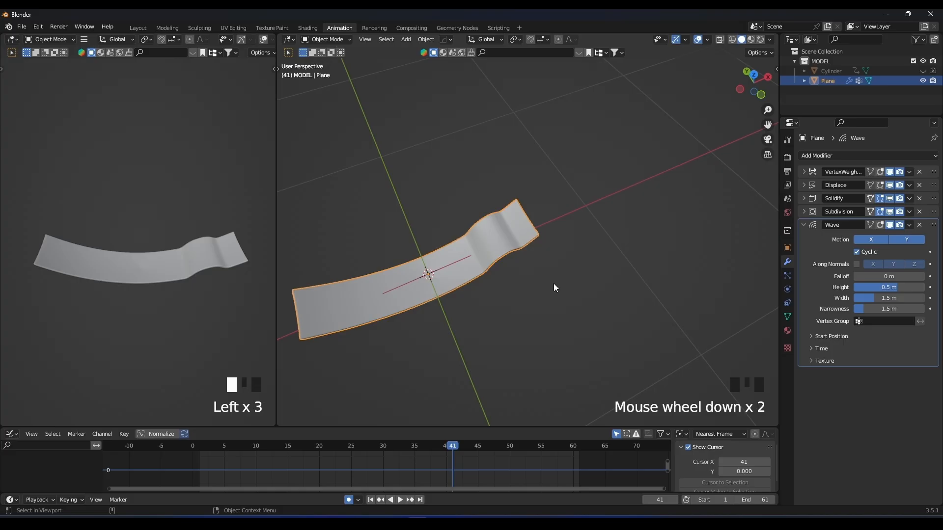
scroll(551, 261, "down", 3, "shift")
key("space")
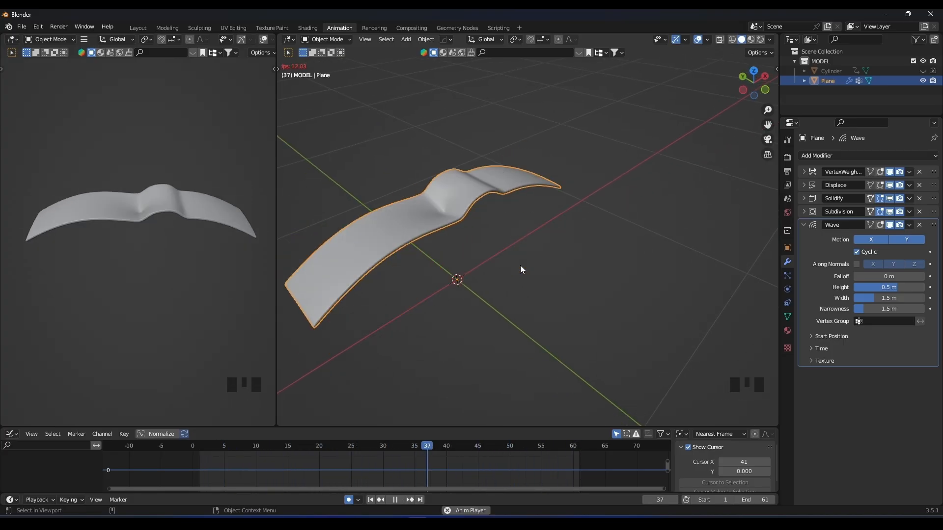
left_click(423, 449)
left_click_drag(422, 449, 440, 446)
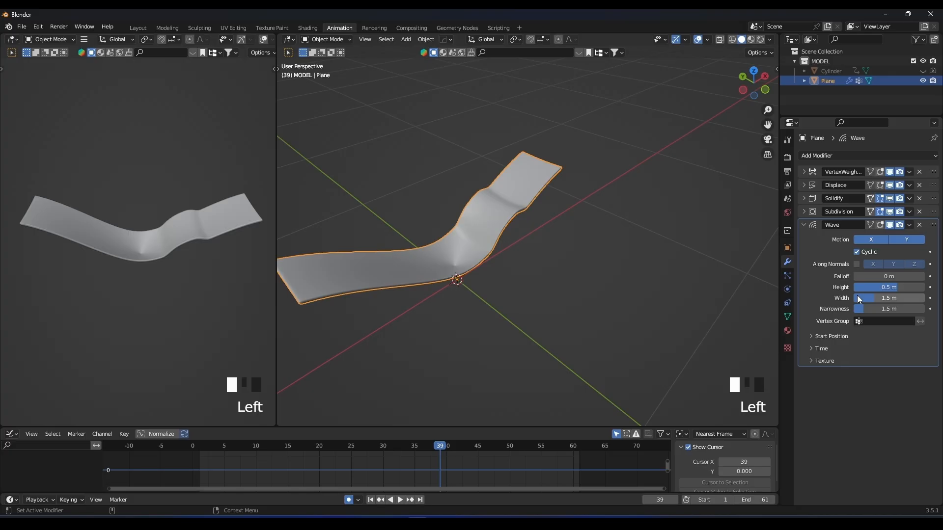
Set the Wave modifier's height to 0.61 m and width to 0.044 m, checking the ripples in playback.
left_click_drag(893, 290, 853, 299)
key("space")
key("space")
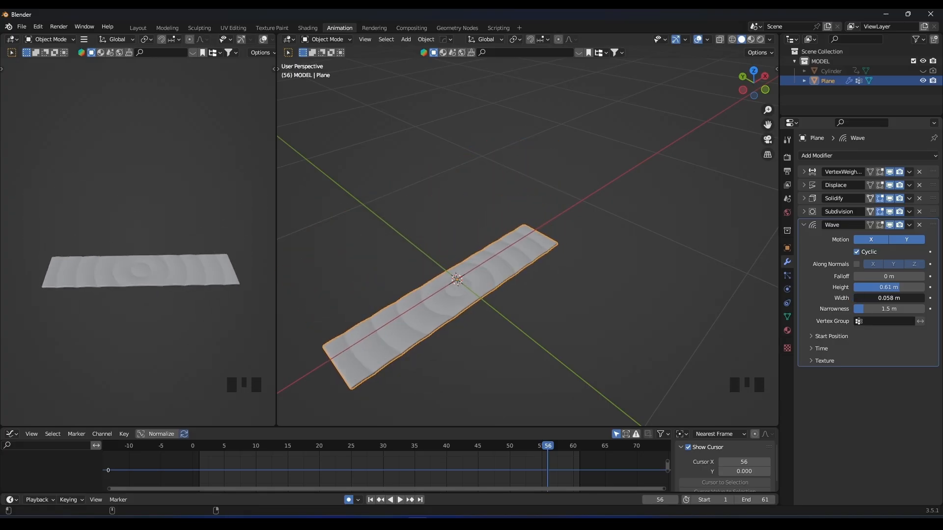
scroll(538, 276, "up", 3)
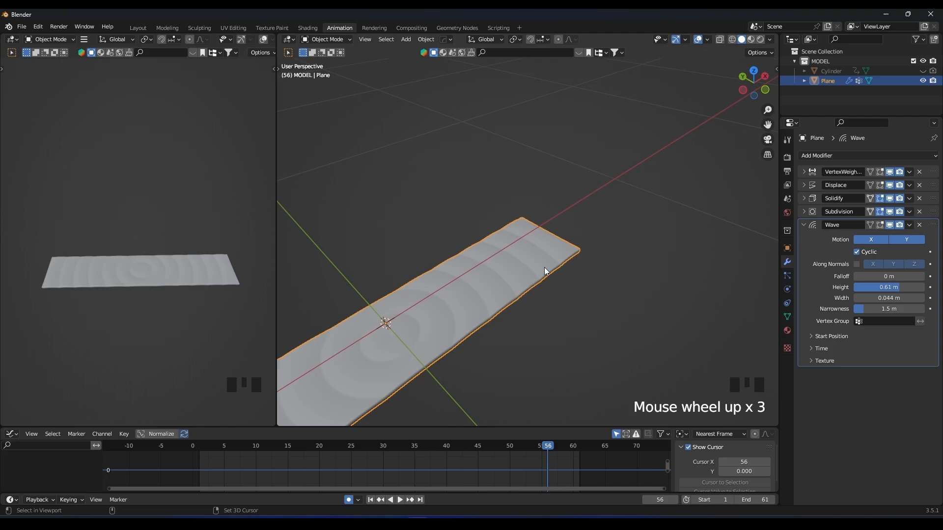
Set the Wave modifier's narrowness to 4.6 m, checking the ripples in playback.
key("space")
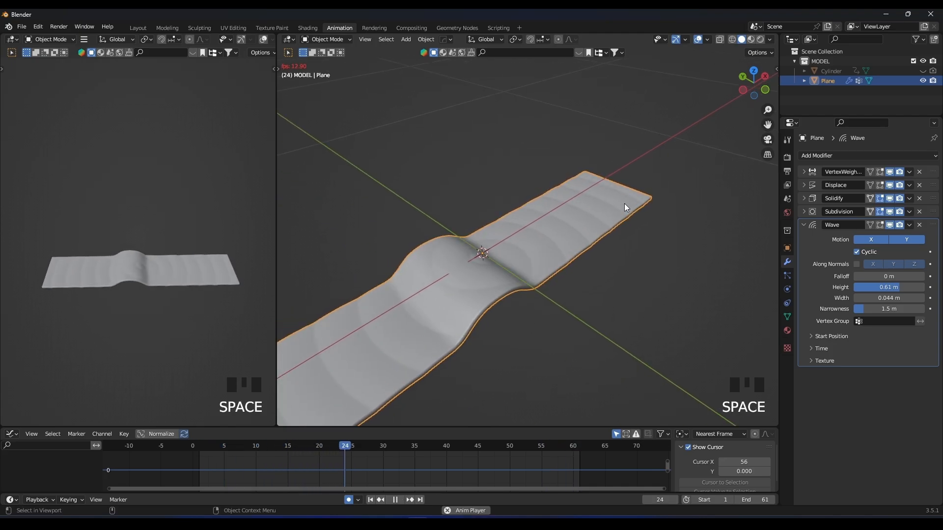
key("space")
left_click_drag(870, 308, 882, 309, "shift")
scroll(573, 290, "down", 3)
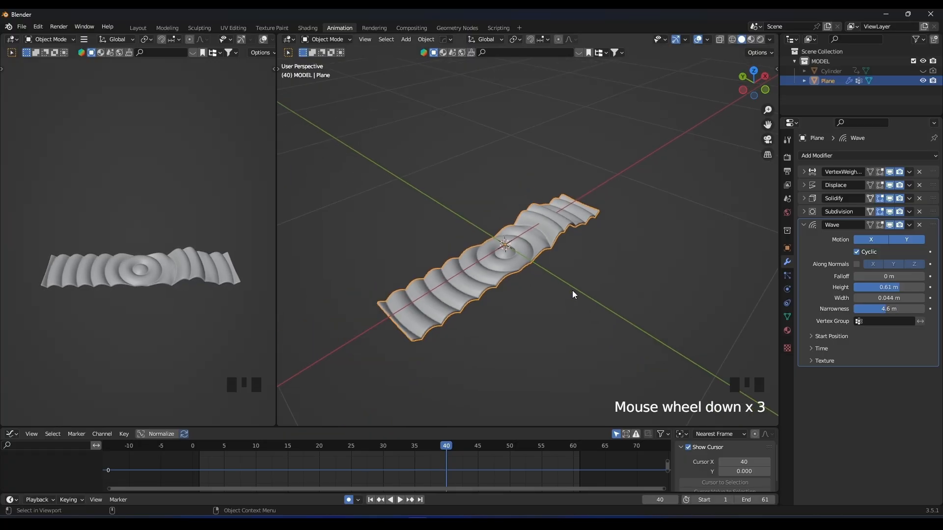
key("space")
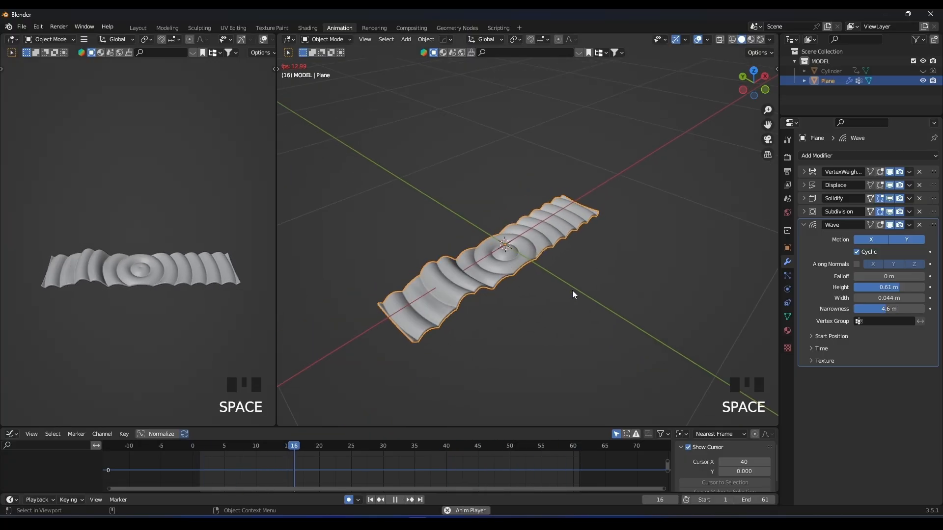
key("space")
Open the Wave modifier's start position settings and play the animation to examine where the ripples originate.
left_click(817, 337)
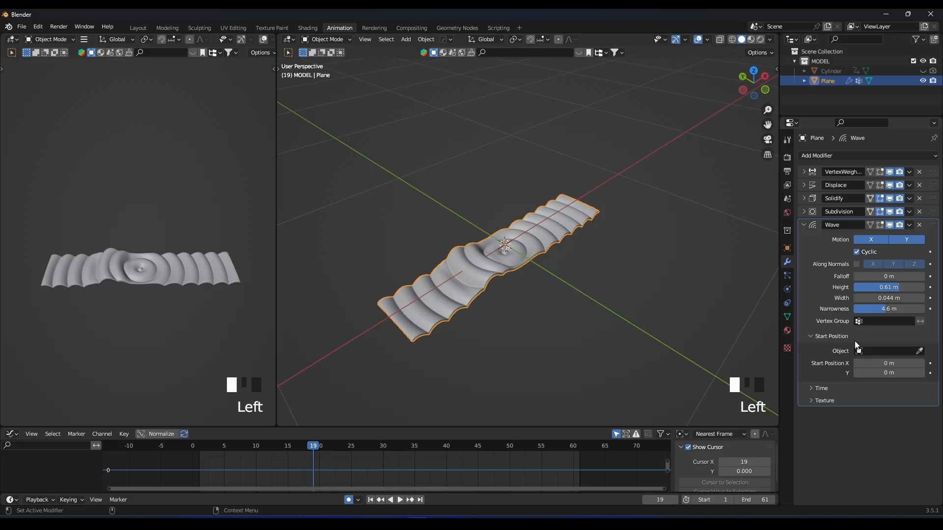
middle_click_drag(580, 272, 482, 266)
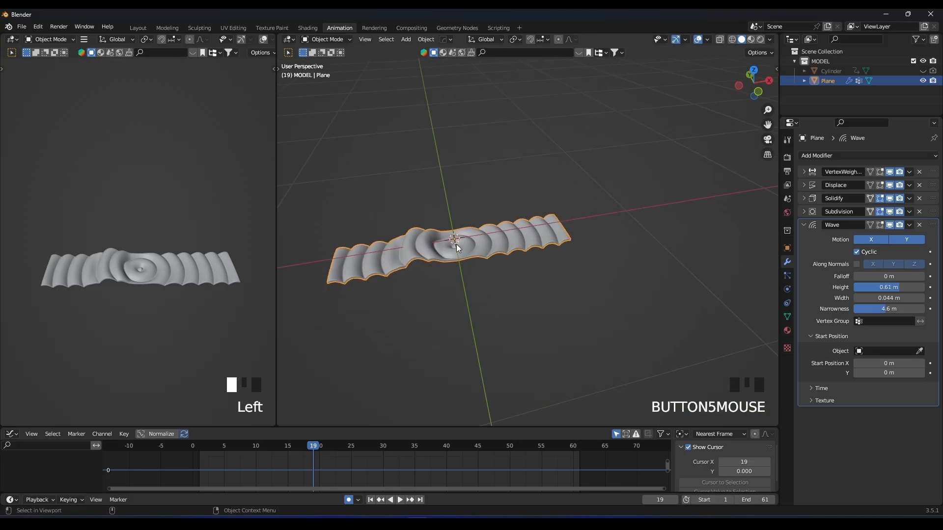
key("space")
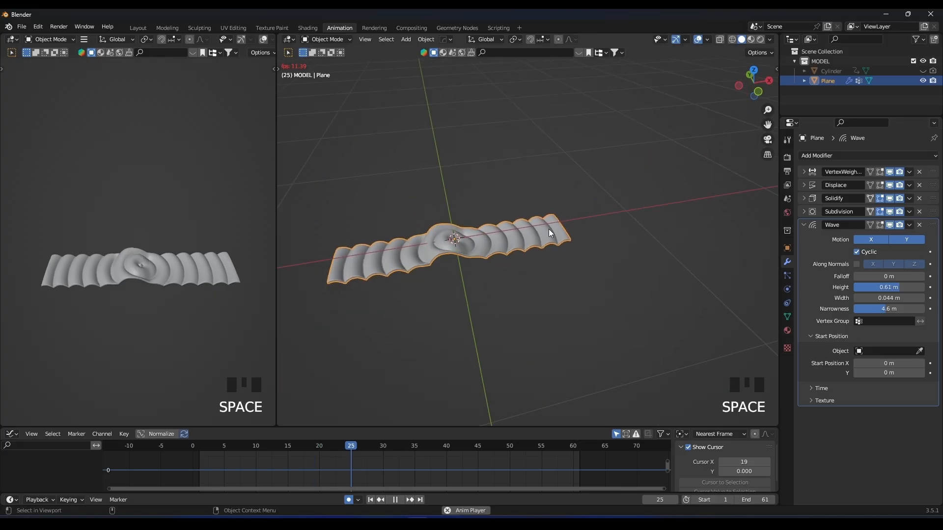
key("space")
middle_click_drag(554, 223, 618, 239)
scroll(536, 242, "up", 3)
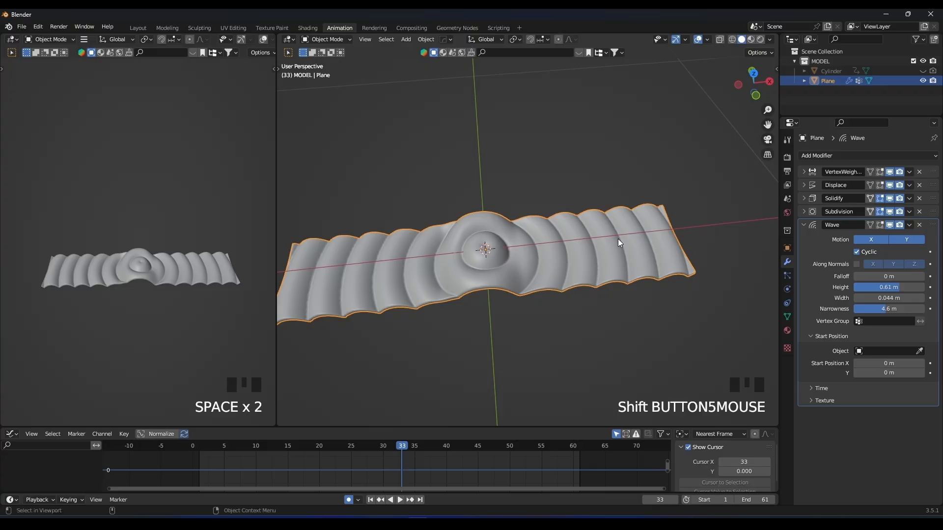
Add an Empty and move it along X to about 0.52 m, near the strip's far end.
key("shift+a")
mouse_move(512, 335)
left_click(581, 334)
key("g")
key("x")
left_click(696, 266)
middle_click_drag(696, 266, 639, 258, "shift")
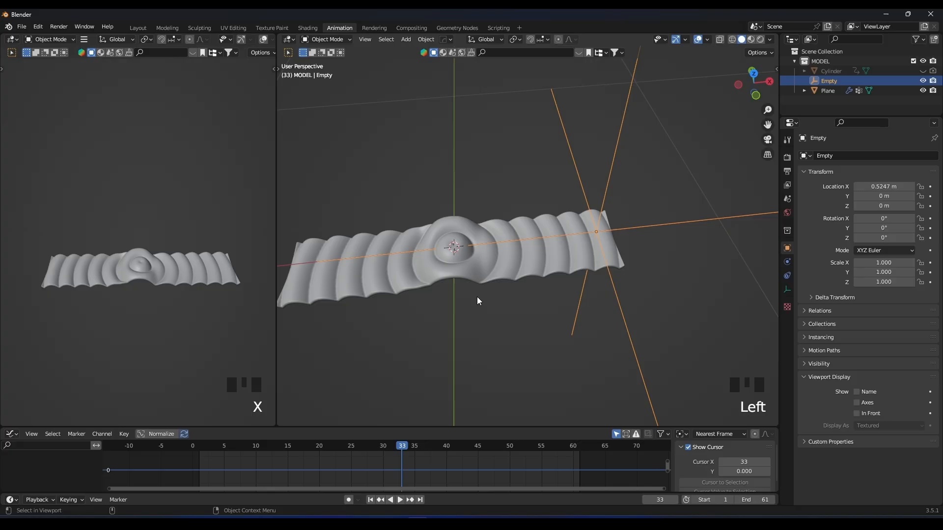
Assign the Empty as the start position object of the strip's Wave modifier.
left_click(486, 259)
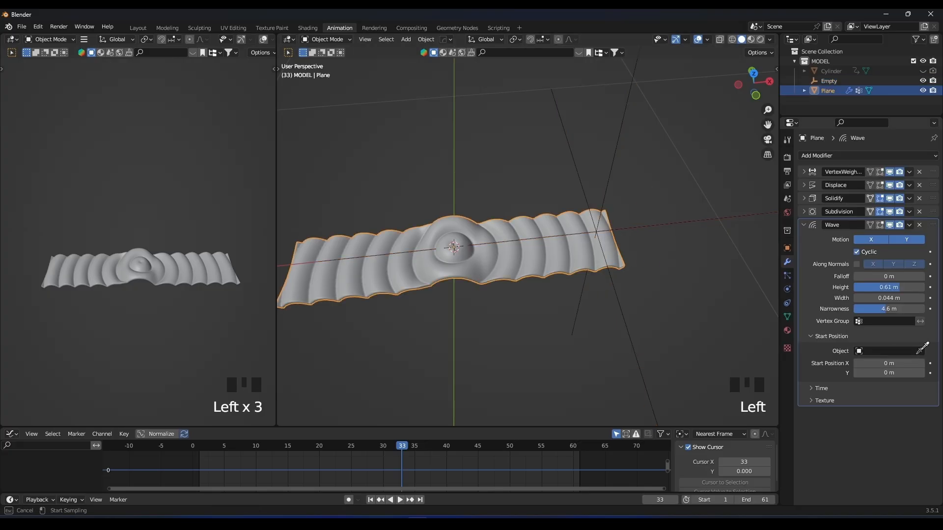
left_click(610, 169)
left_click(599, 185)
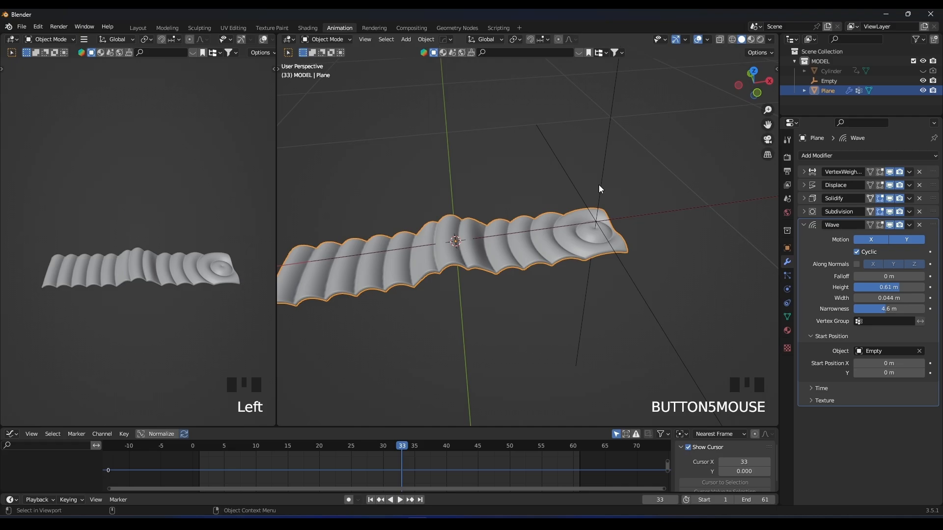
Move the Empty along X to about 0.368 m and play the animation to check the shifted ripple centre.
scroll(606, 193, "down", 3)
scroll(605, 241, "up", 2)
key("g")
key("x")
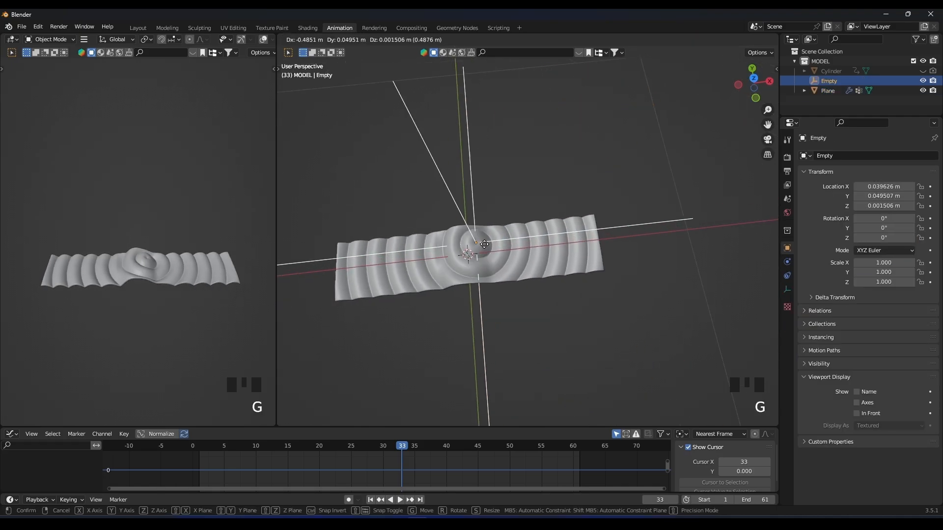
left_click(576, 252)
scroll(584, 249, "up", 3)
middle_click_drag(630, 242, 621, 215)
key("g")
key("x")
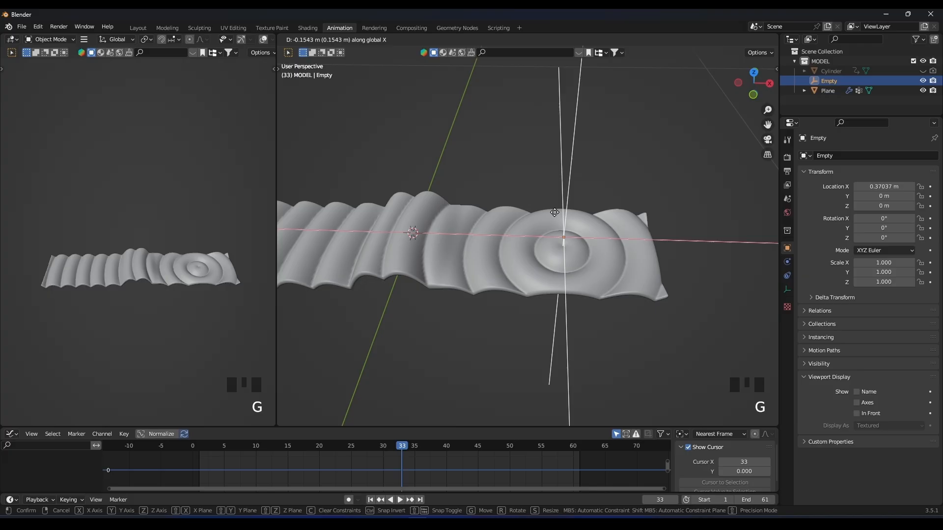
left_click(569, 219)
scroll(568, 221, "down", 3)
key("space")
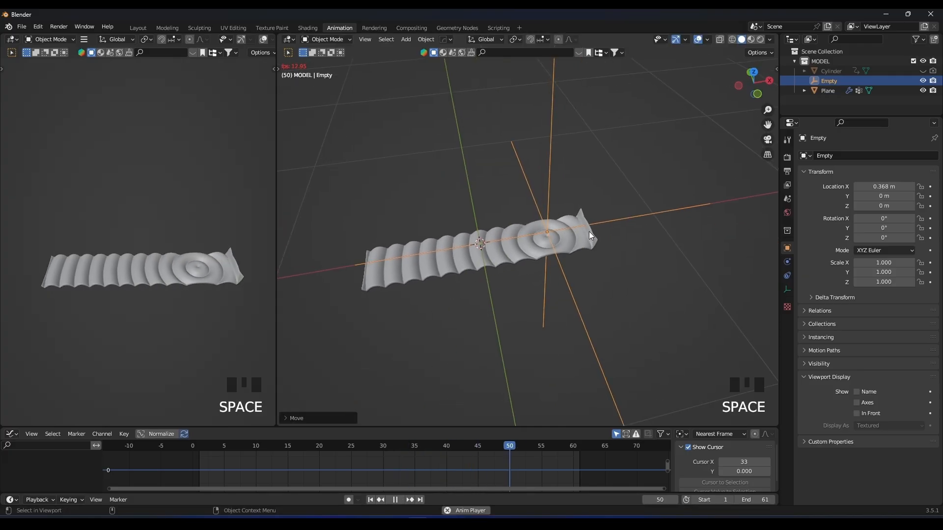
scroll(588, 231, "up", 2)
key("space")
Set the width of the strip's Wave modifier to 0.031 m and check the tighter ripples in playback.
left_click(617, 240)
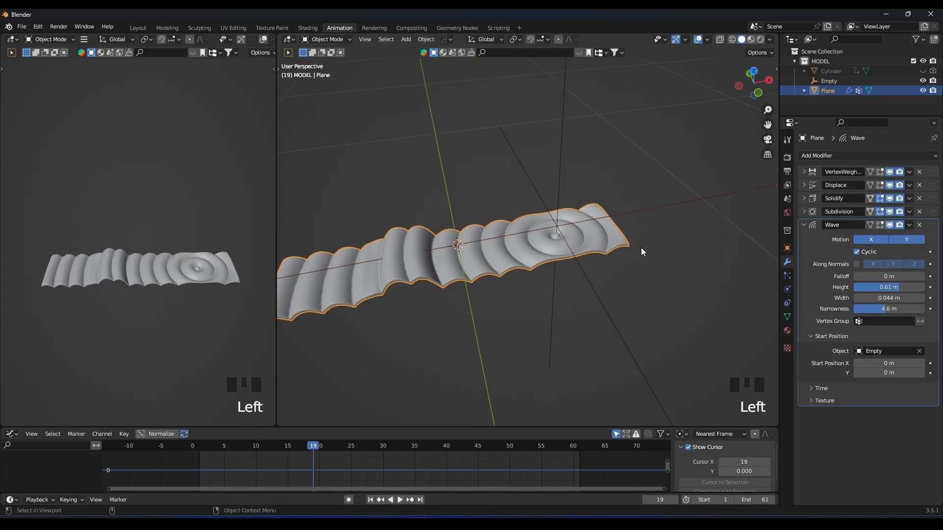
left_click_drag(889, 298, 867, 298, "shift")
middle_click_drag(548, 269, 531, 292)
key("space")
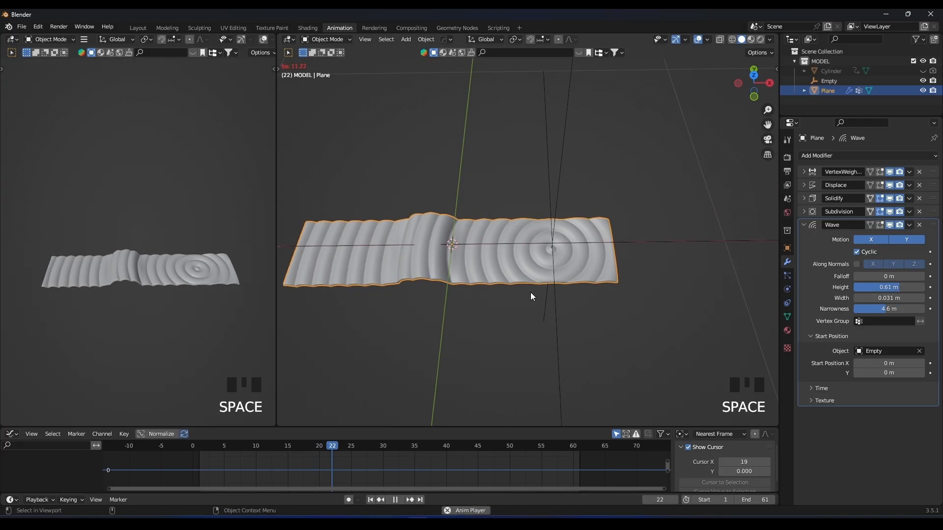
key("space")
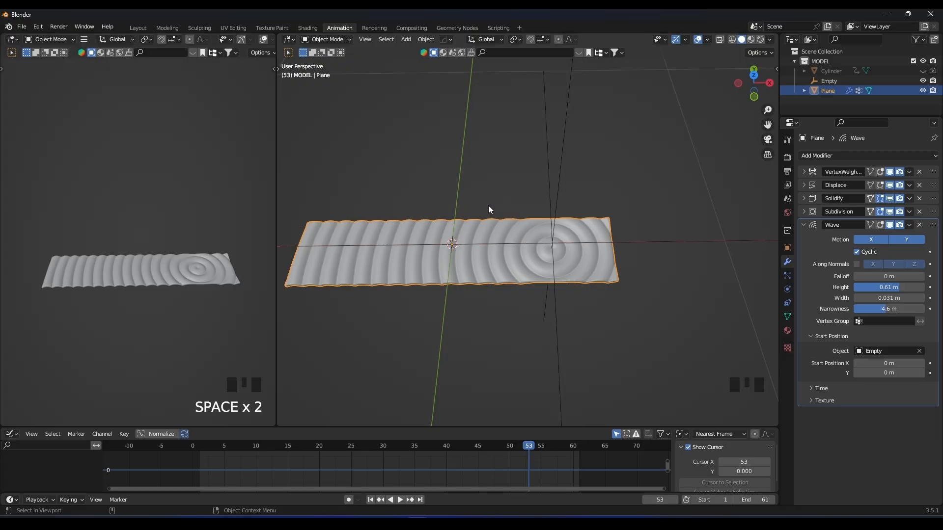
Lower the Wave modifier's speed to a near-zero value in its time settings, checking the slower ripples in playback.
left_click(812, 387)
left_click_drag(889, 435, 862, 436, "shift")
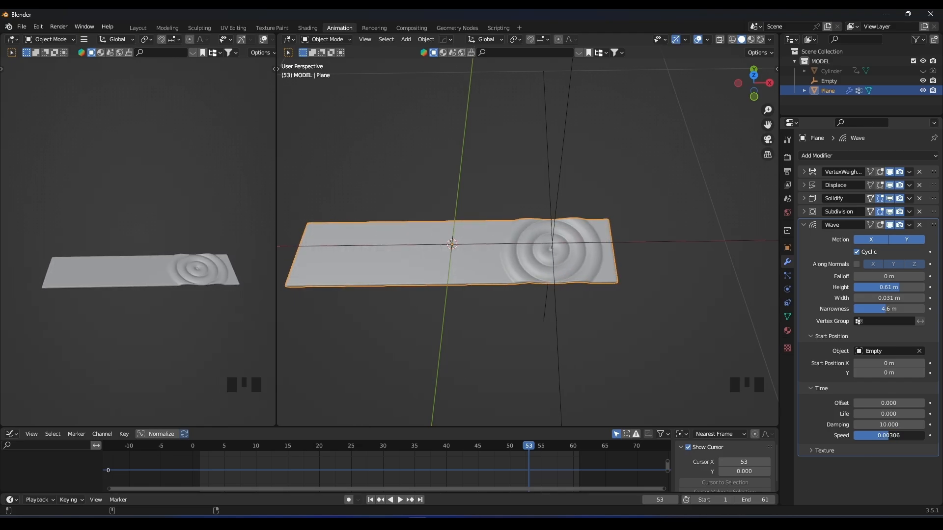
key("space")
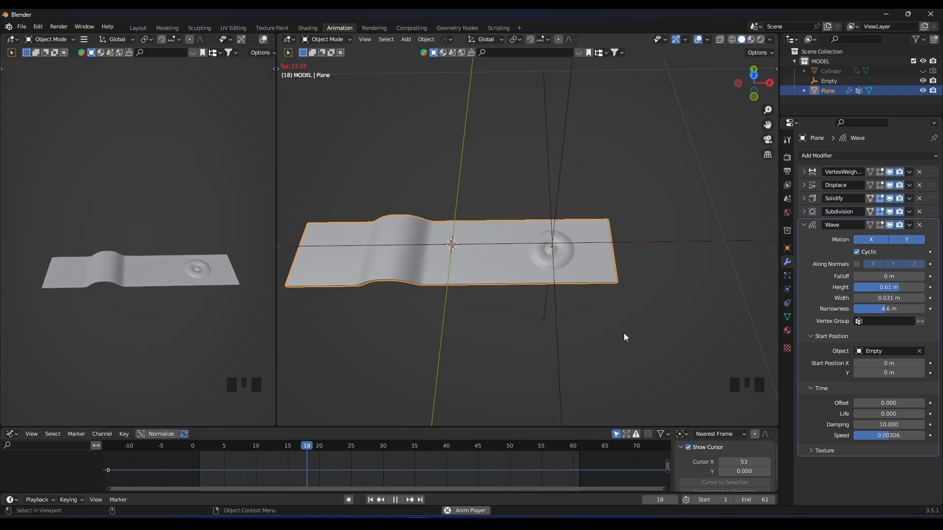
middle_click_drag(625, 335, 647, 308)
double_click(892, 436)
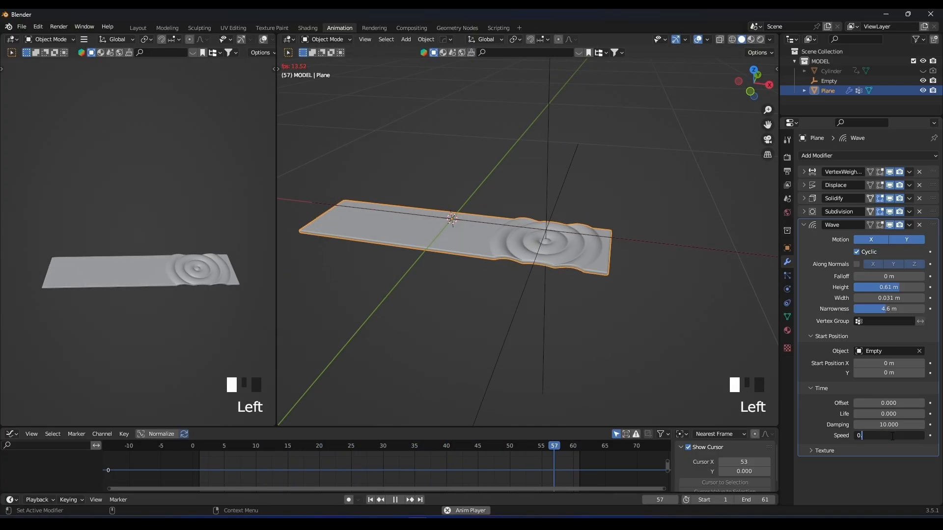
type("00")
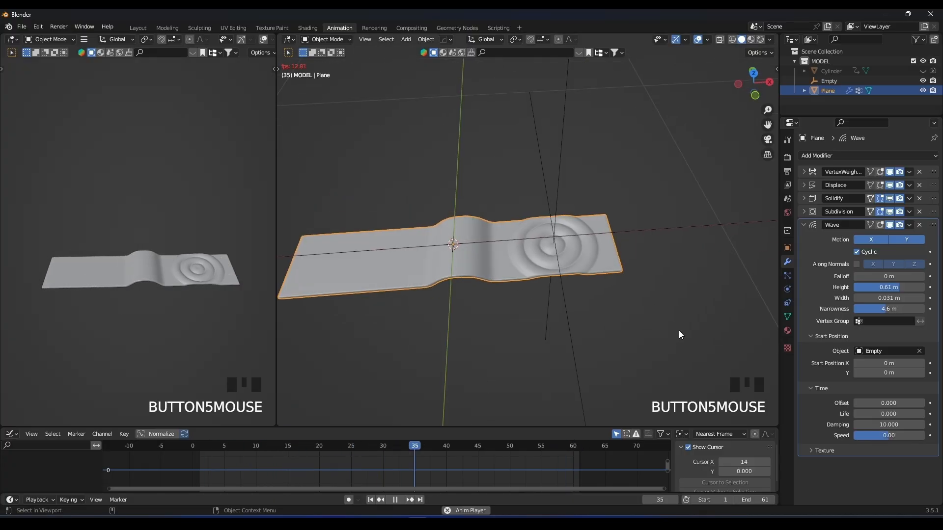
scroll(682, 317, "up", 2)
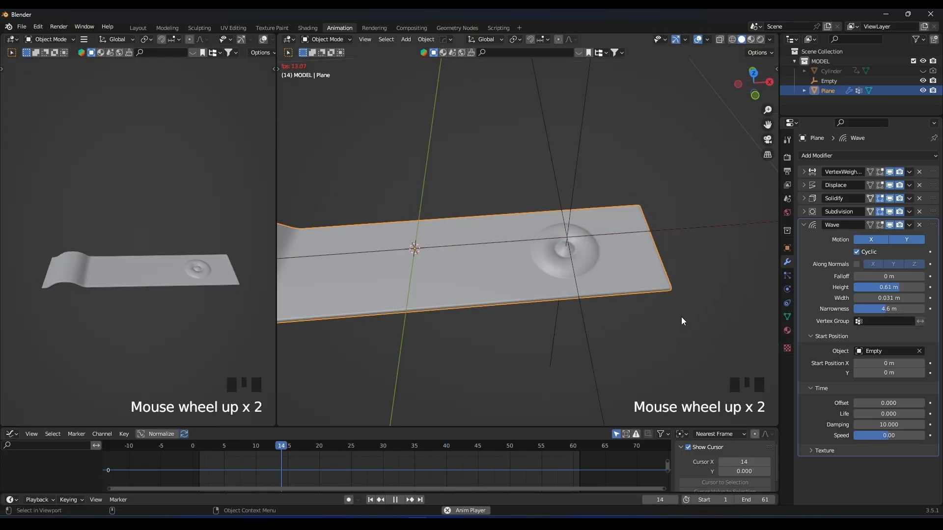
key("space")
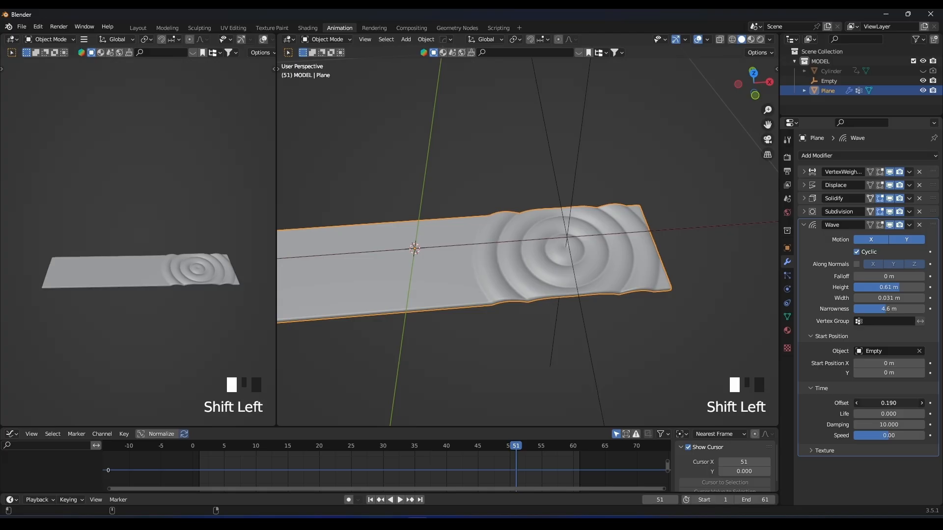
Set the Wave modifier's time offset to -1.600 and its height to 1.1 m, checking the ripples in playback.
mouse_move(889, 403)
left_mouse_down("shift")
mouse_move(915, 403)
mouse_move(892, 404)
left_mouse_up("shift")
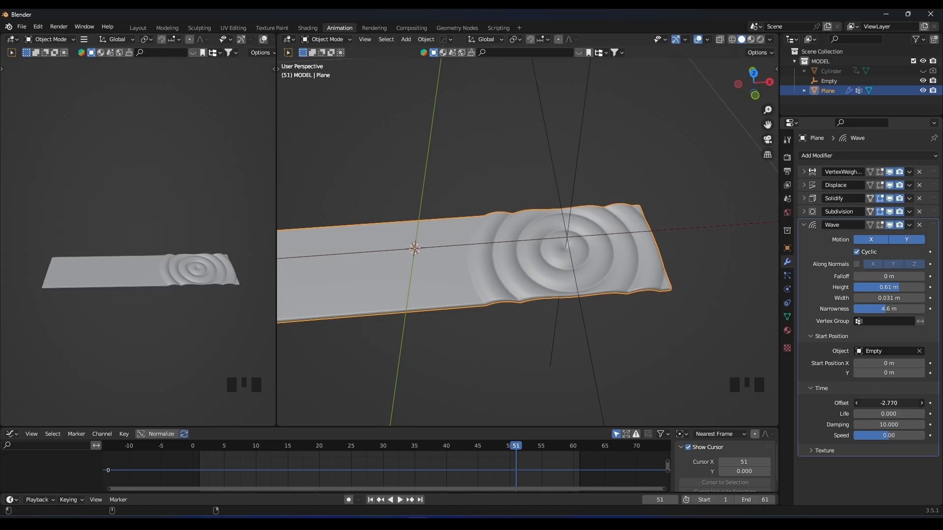
key("space")
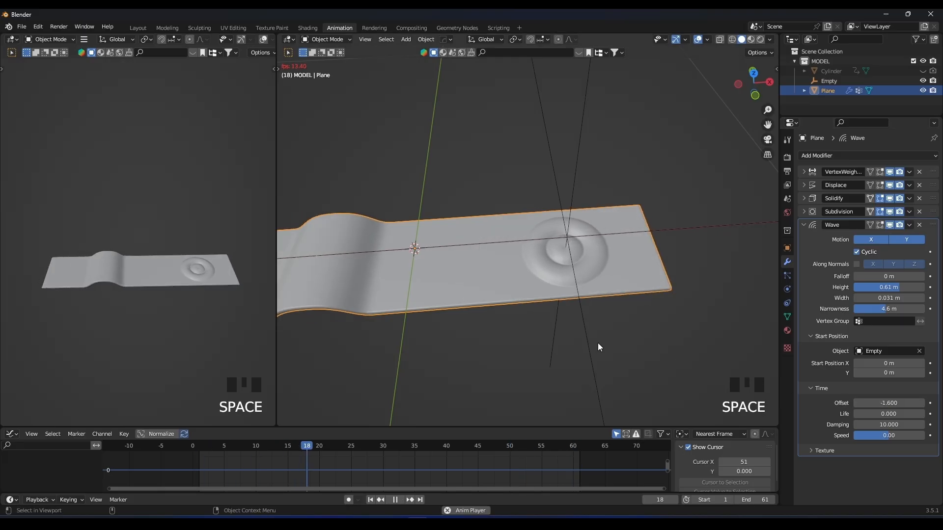
scroll(598, 342, "down", 2)
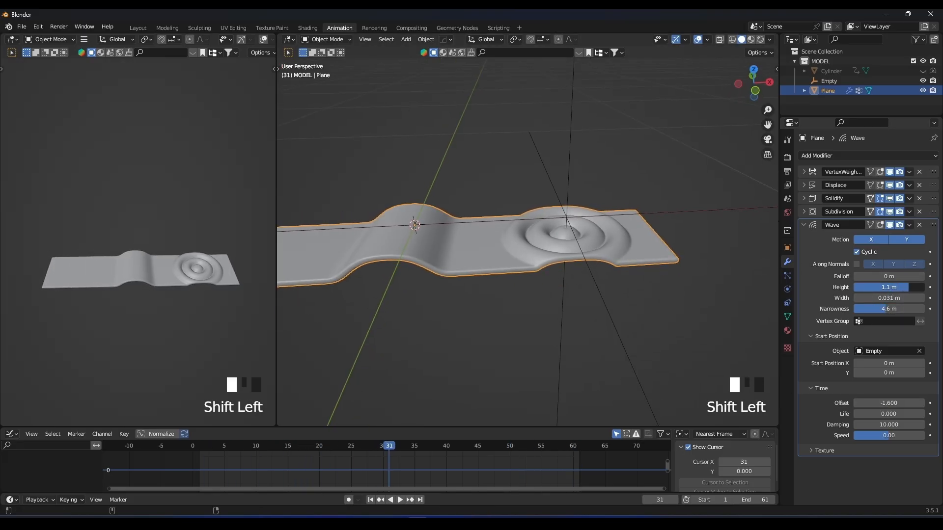
scroll(580, 252, "up", 3)
middle_click_drag(580, 251, 535, 212)
key("space")
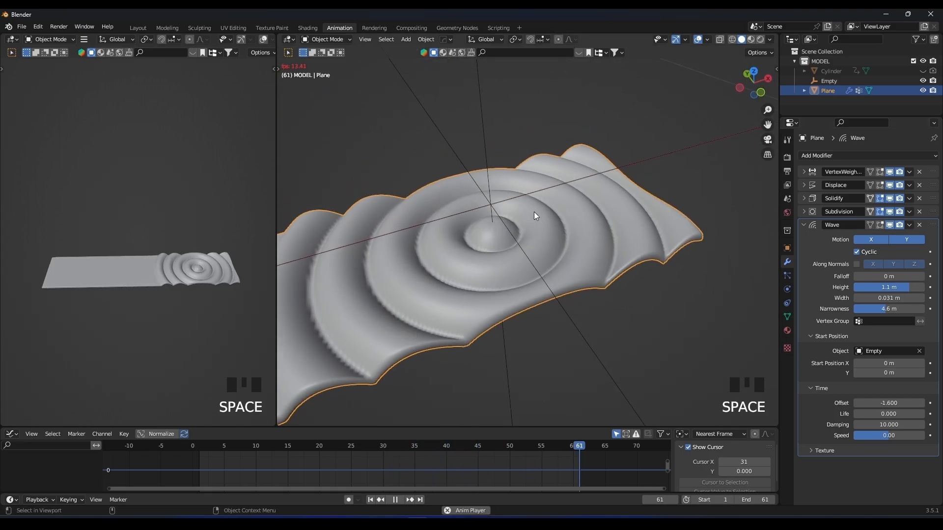
scroll(535, 211, "down", 3)
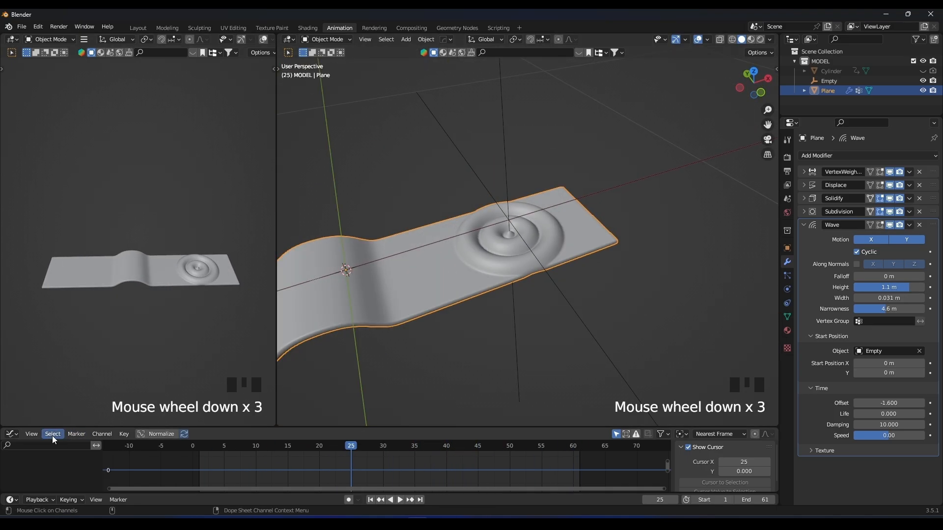
Switch the graph editor area below the viewports to the Timeline editor.
left_click(11, 434)
left_click(136, 347)
scroll(326, 368, "down", 6)
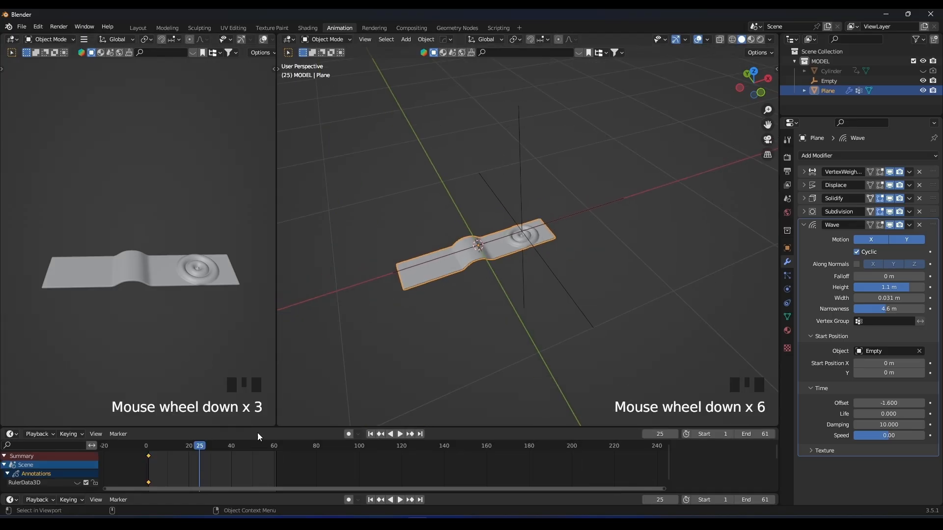
Scrub through the animation and stop at frame 40, where the bulge reaches the ripple centre.
left_click_drag(206, 447, 174, 446)
scroll(393, 249, "up", 6)
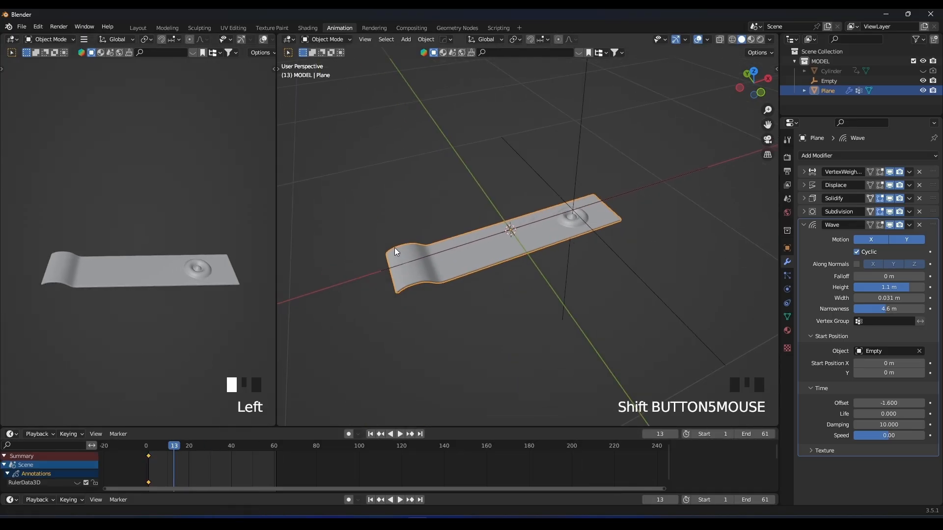
scroll(423, 256, "down", 2)
scroll(375, 238, "down", 1)
left_click_drag(188, 450, 231, 440)
scroll(607, 205, "down", 1, "shift")
scroll(459, 303, "up", 2)
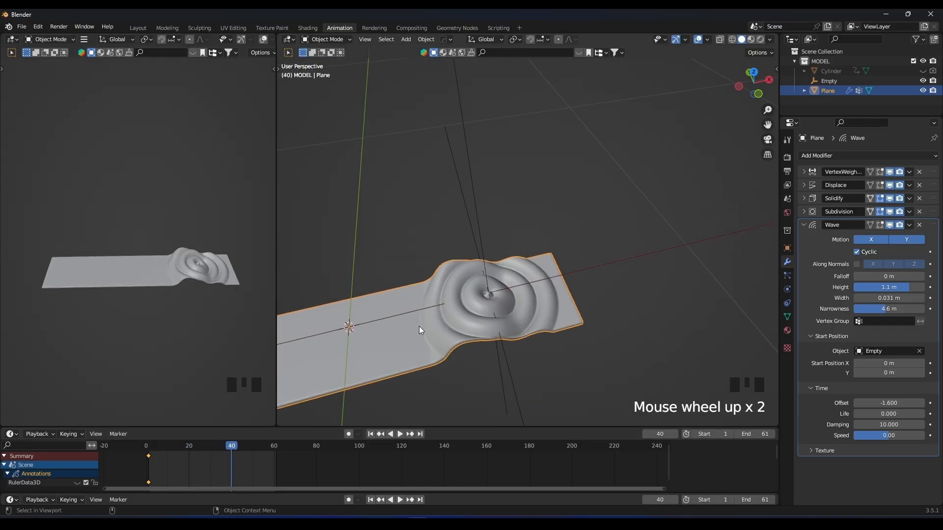
mouse_move(234, 449)
left_mouse_down()
mouse_move(219, 444)
mouse_move(231, 442)
left_mouse_up()
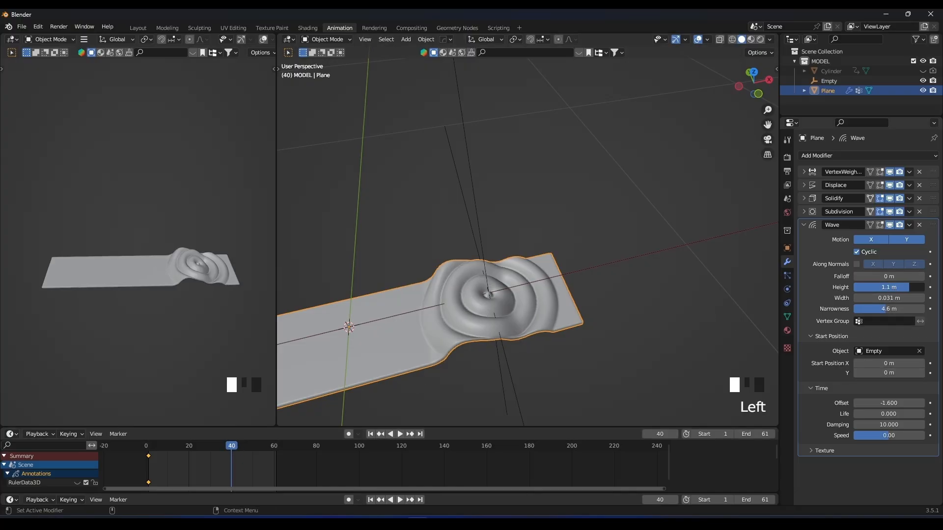
Set the Wave modifier's height to 0 m and keyframe it at frame 40.
type("0")
key("Return")
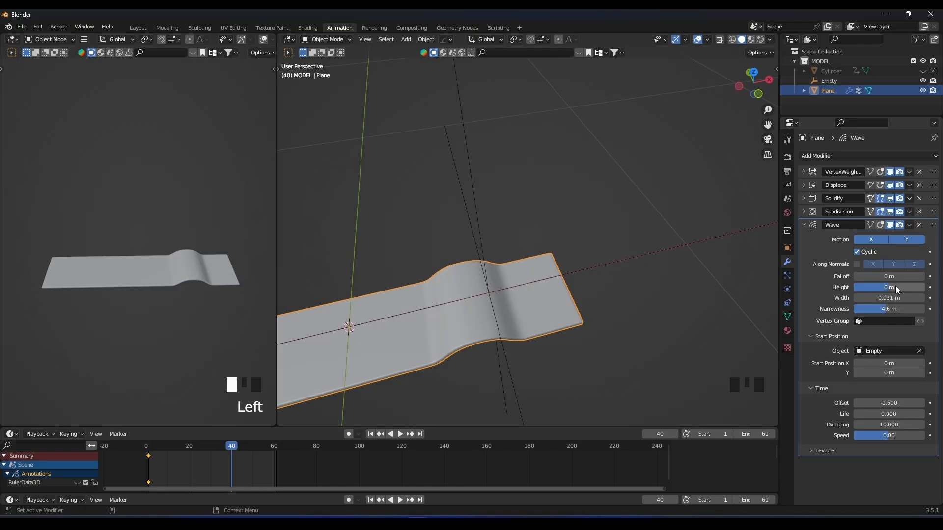
left_click(930, 287)
Set the Wave modifier's height to 1.1 m at frame 41 and keyframe it.
left_click(234, 448)
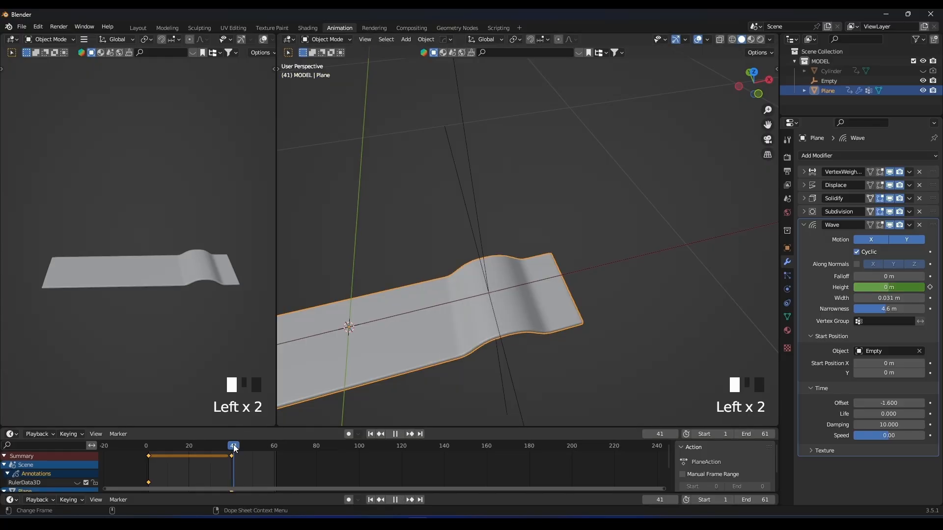
scroll(241, 464, "down", 2, "shift")
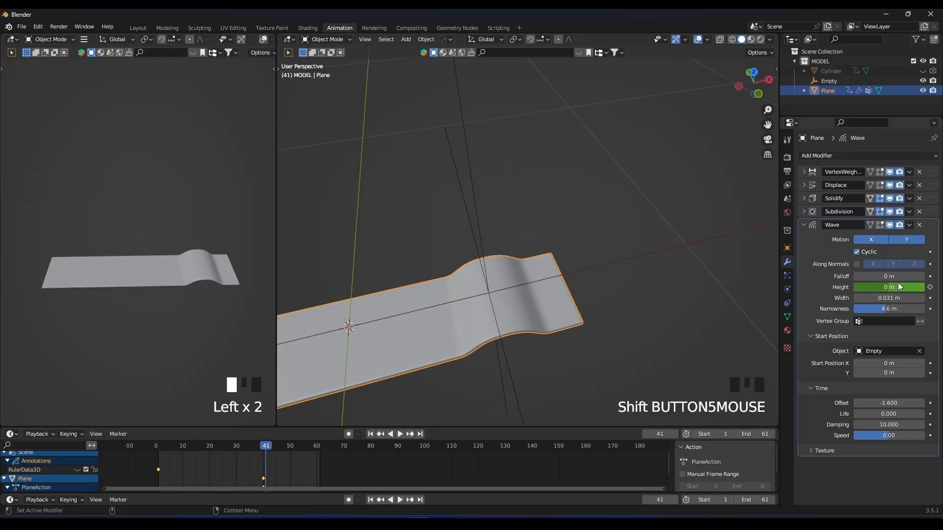
type(".1")
key("Return")
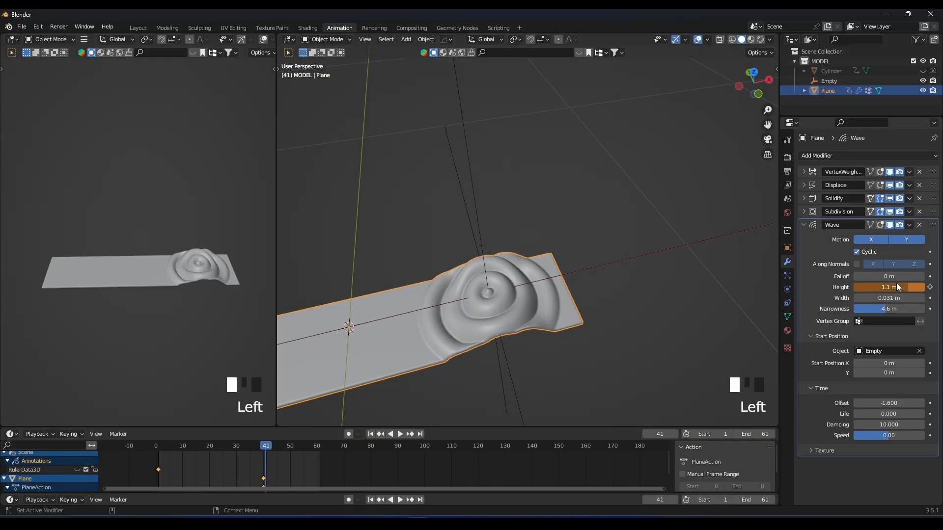
left_click(930, 287)
Go to frame 55, set the Wave modifier's height to 0 m and keyframe it.
left_click_drag(276, 446, 305, 446)
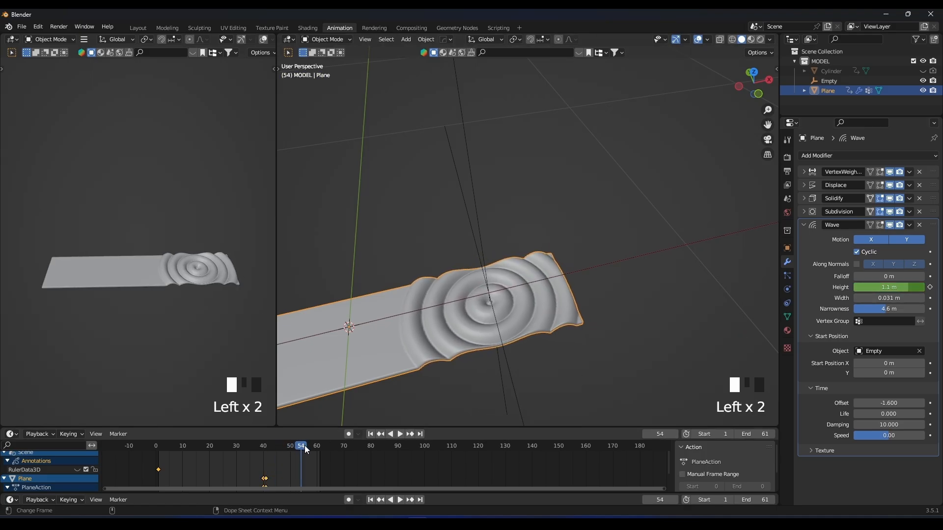
left_click(303, 446)
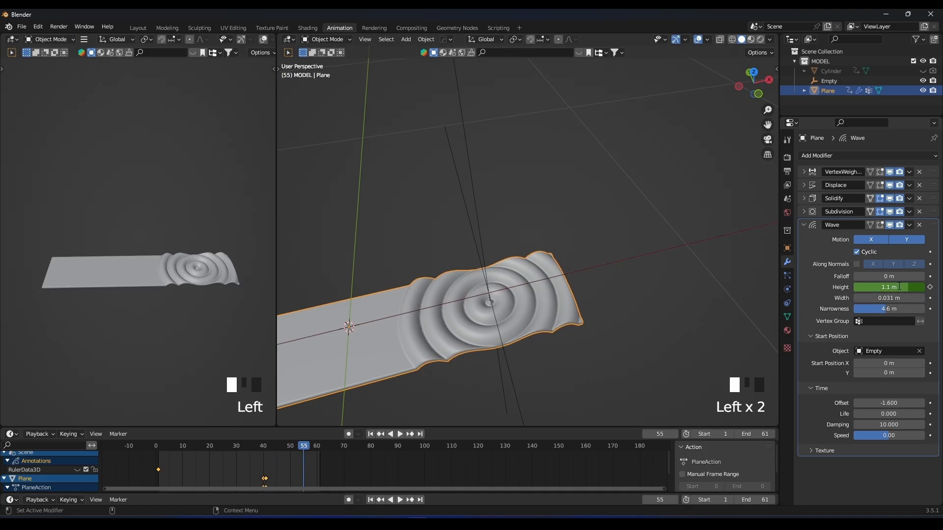
type("0")
key("Return")
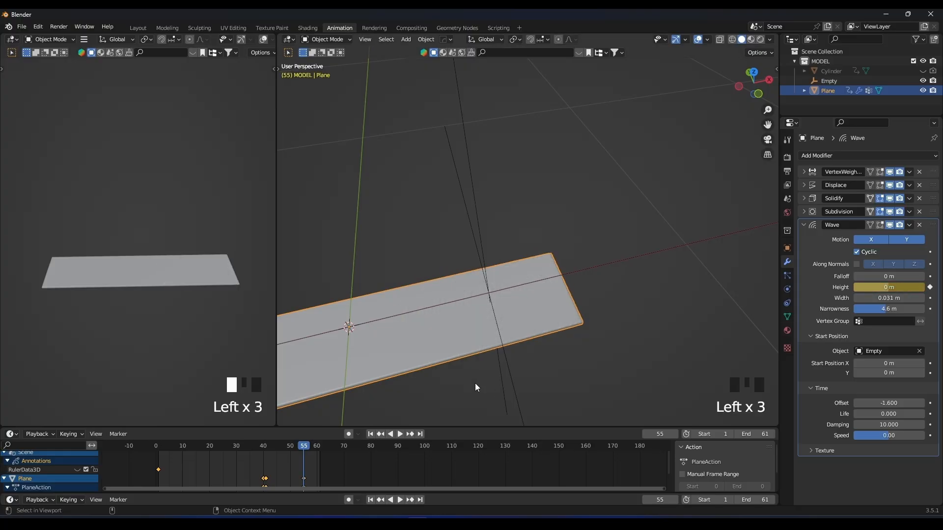
Play the animation from the start and examine the ripple timing on the strip from several angles.
left_click(149, 446)
key("space")
scroll(435, 328, "down", 4)
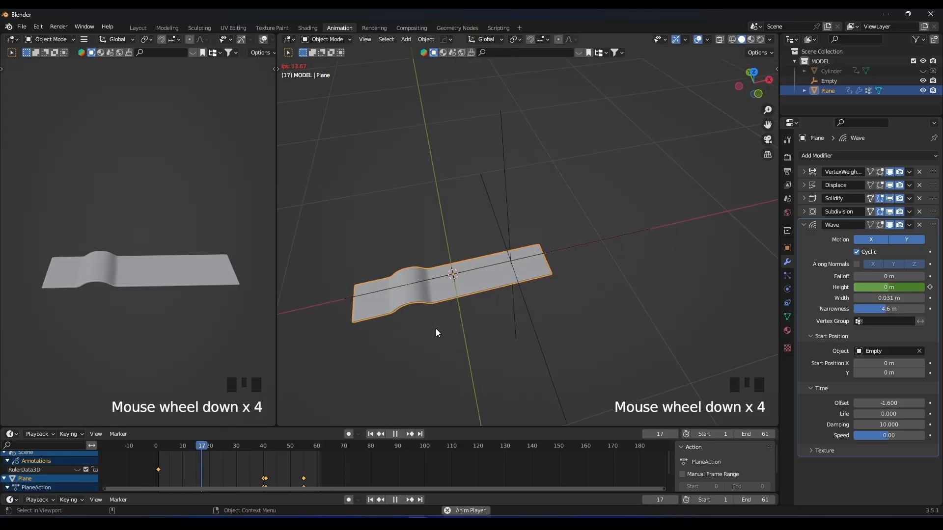
scroll(469, 287, "up", 3)
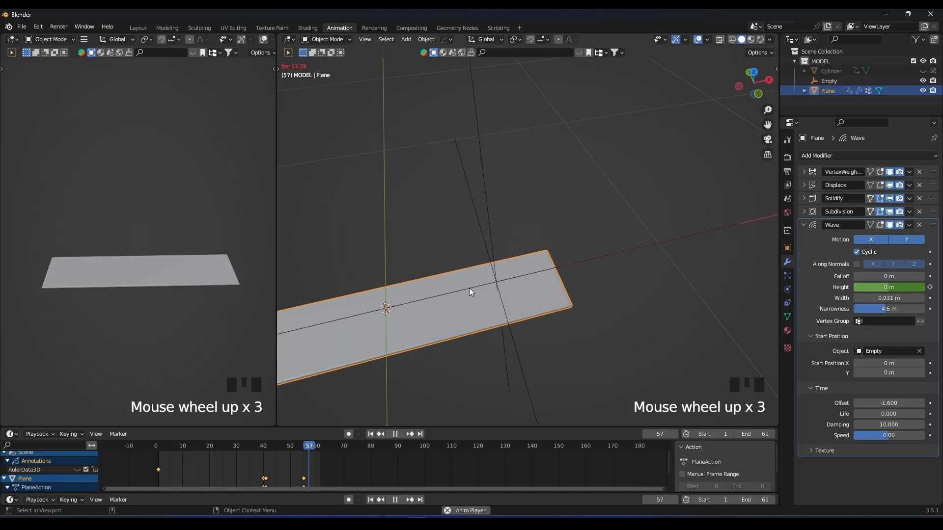
middle_click_drag(470, 288, 545, 273, "shift")
scroll(561, 249, "down", 1)
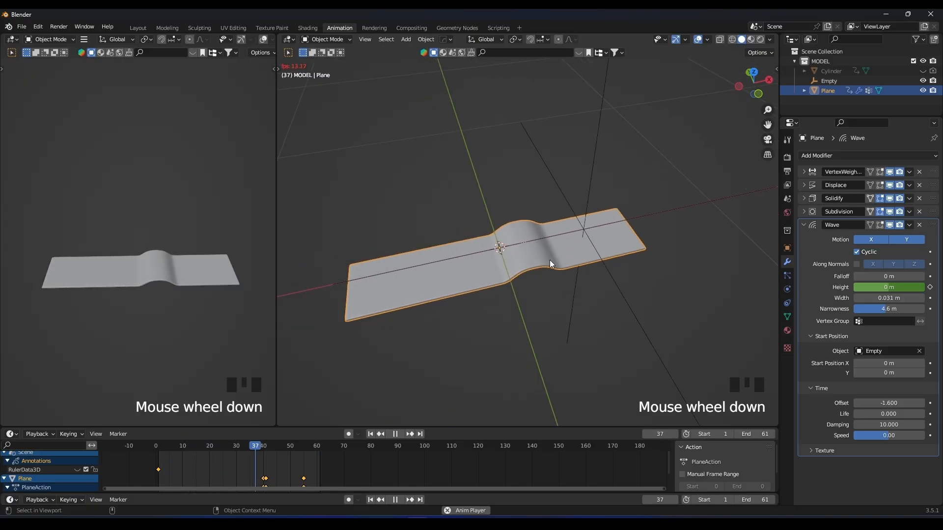
scroll(588, 211, "up", 3)
middle_click_drag(591, 253, 547, 273)
scroll(547, 273, "down", 2)
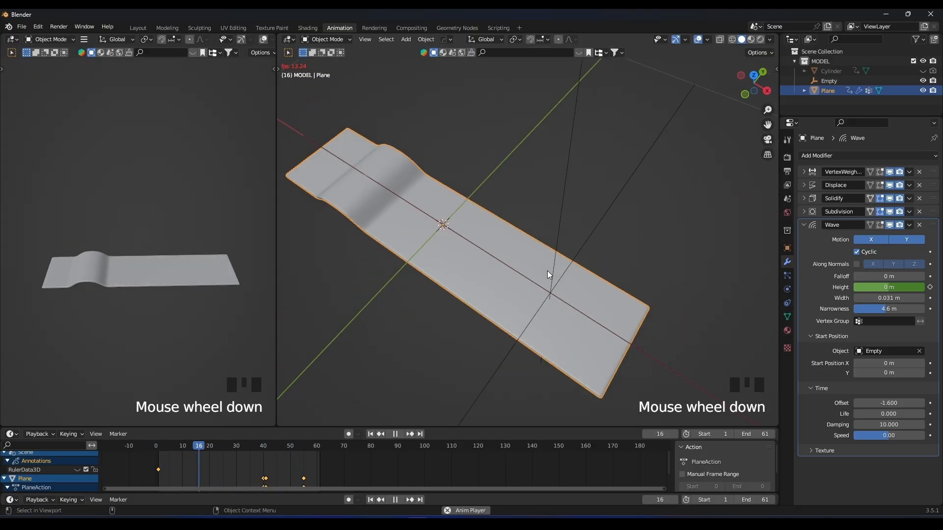
middle_click_drag(536, 273, 581, 239)
key("space")
Unhide the Cylinder in the viewport and select it.
left_click(580, 239)
middle_click_drag(502, 239, 516, 253)
left_click(922, 71)
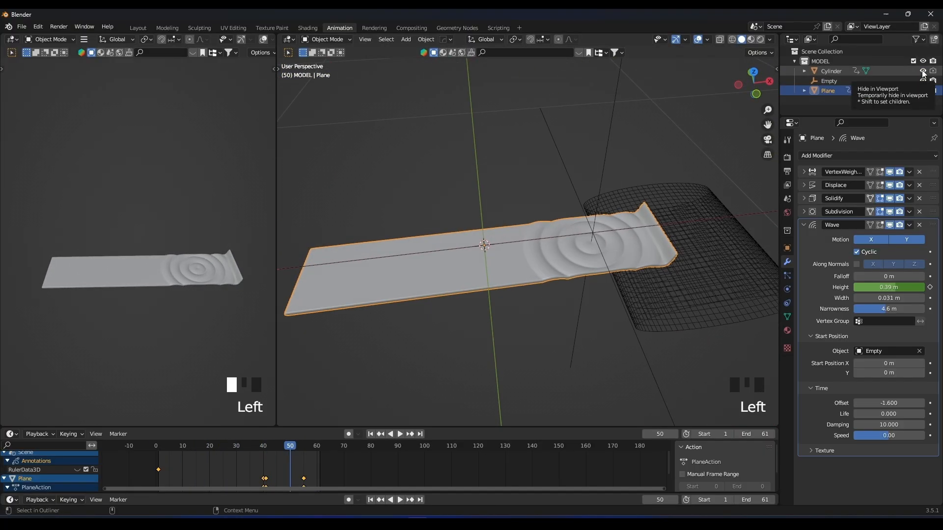
left_click(639, 278)
middle_click_drag(638, 278, 625, 260)
Stop the animation at frame 17 and widen the cylinder's mesh along X in Edit Mode.
left_click(155, 445)
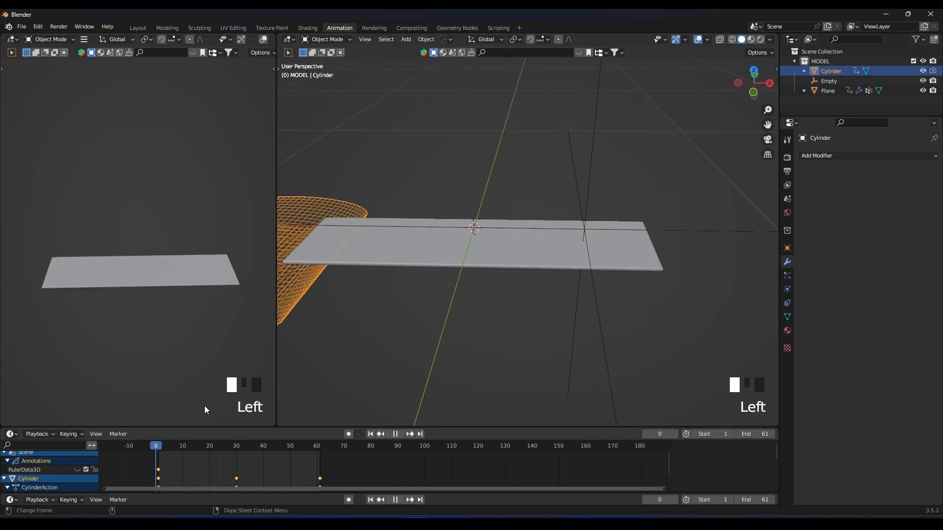
middle_click_drag(314, 334, 395, 329, "shift")
key("space")
key("space")
key("Tab")
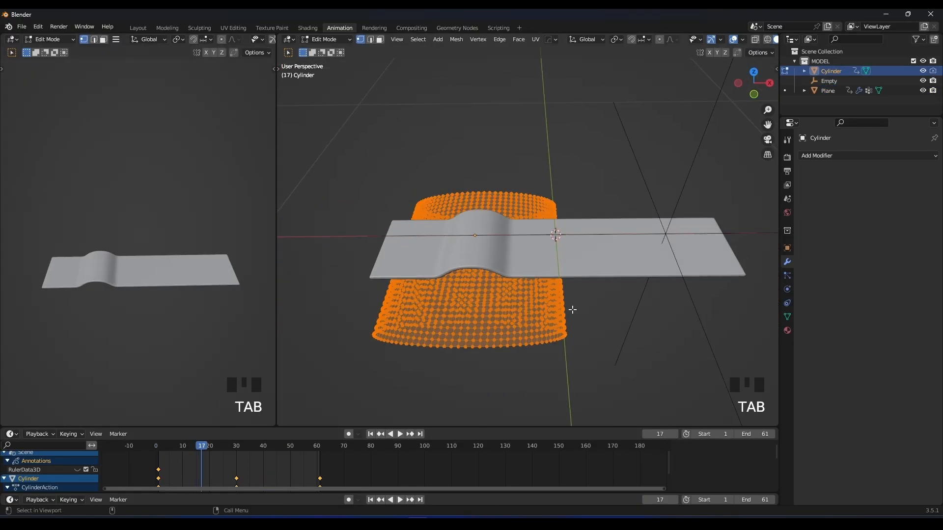
key("s")
key("x")
left_click(608, 308)
middle_click_drag(608, 307, 603, 283)
Move the cylinder's mesh slightly along Z, return to Object Mode and check the wider bulge in playback.
key("g")
key("z")
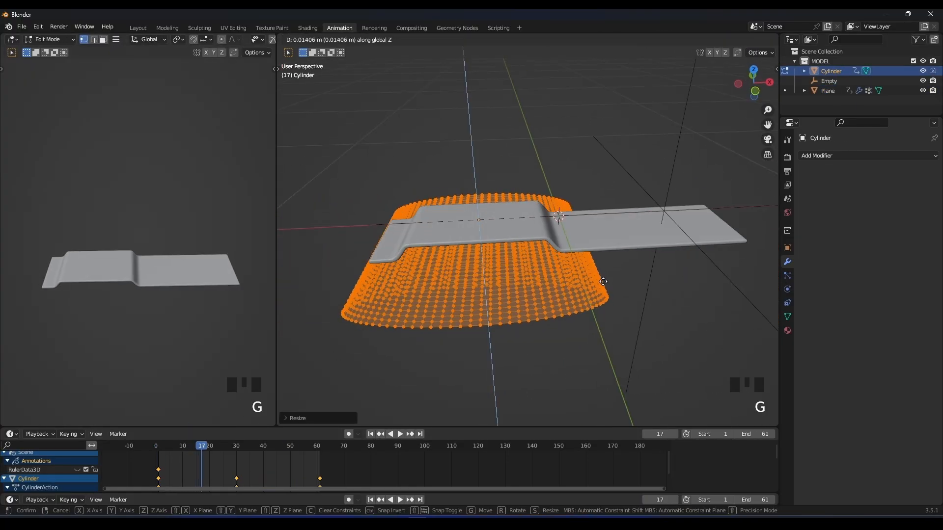
middle_click_drag(605, 279, 573, 302)
key("Tab")
key("space")
scroll(537, 291, "up", 2)
scroll(573, 303, "down", 4)
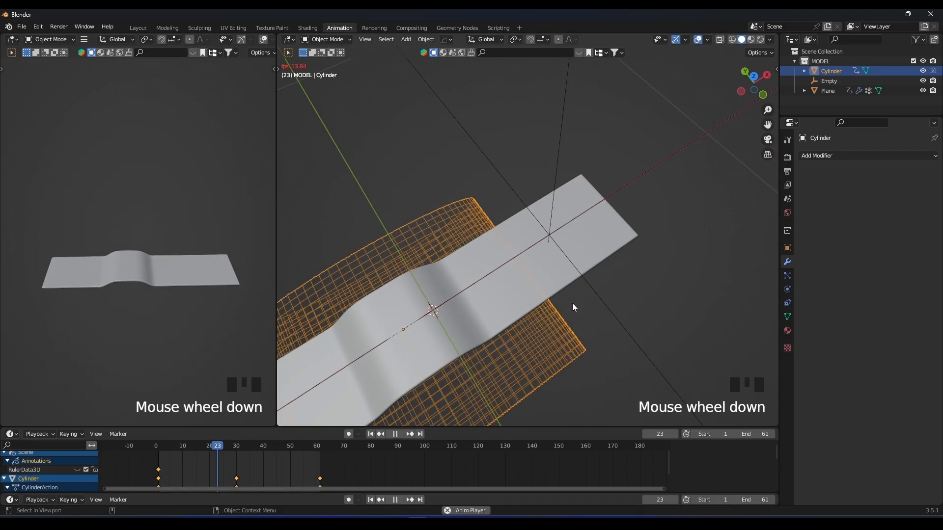
Select the plane and scale its mesh along Y to about 0.7 in Edit Mode to make the strip narrower.
key("space")
left_click(515, 288)
middle_click_drag(515, 288, 575, 296)
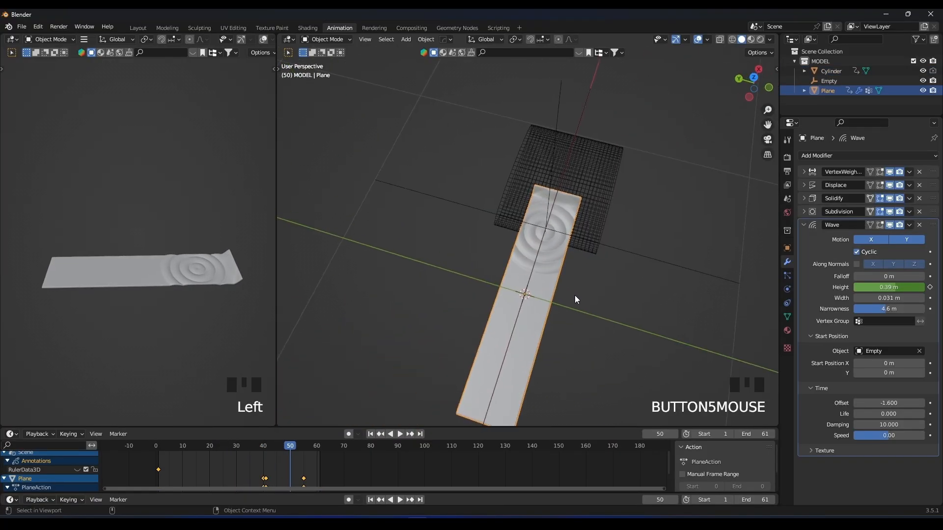
scroll(574, 296, "up", 2)
key("Tab")
key("s")
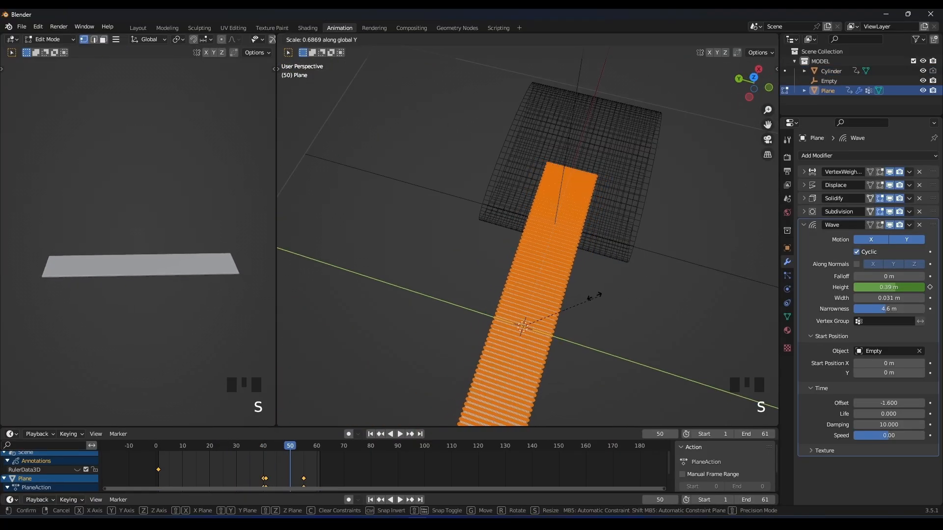
left_click(605, 299)
key("Tab")
Play back the animation and set the Wave modifier's narrowness to 6.3 m.
middle_click_drag(605, 299, 524, 269)
key("space")
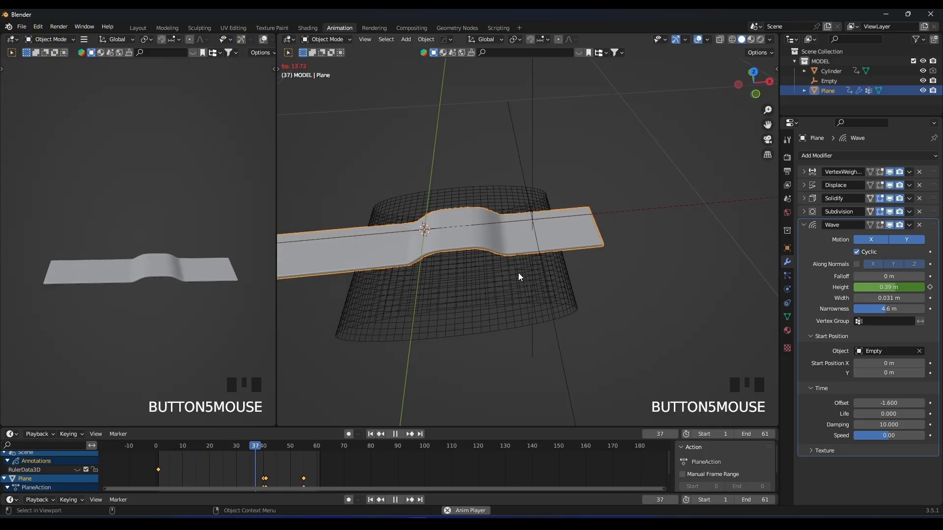
middle_click_drag(518, 277, 567, 260)
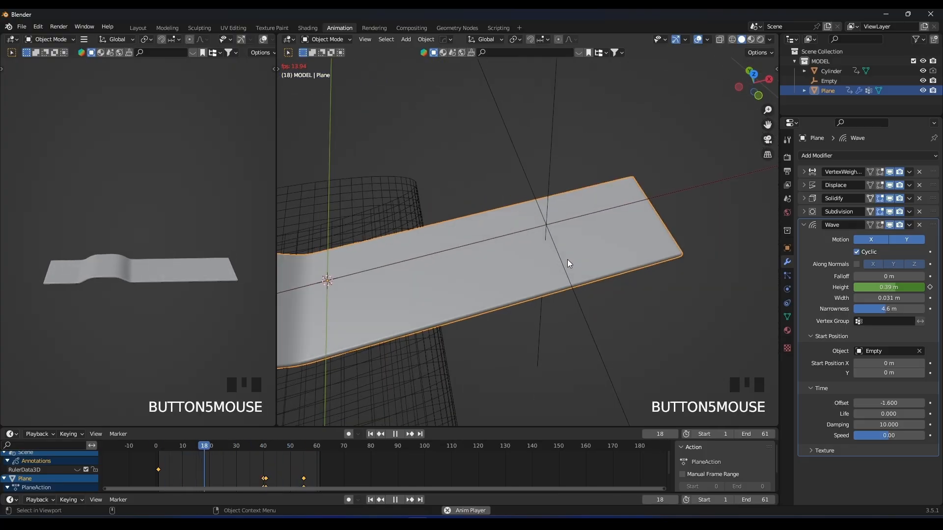
scroll(568, 264, "down", 2)
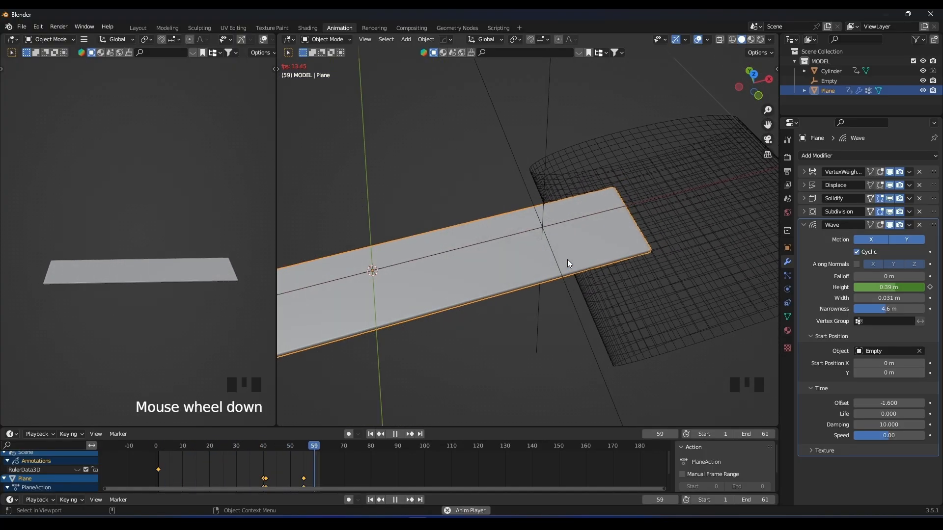
left_click_drag(873, 310, 886, 310)
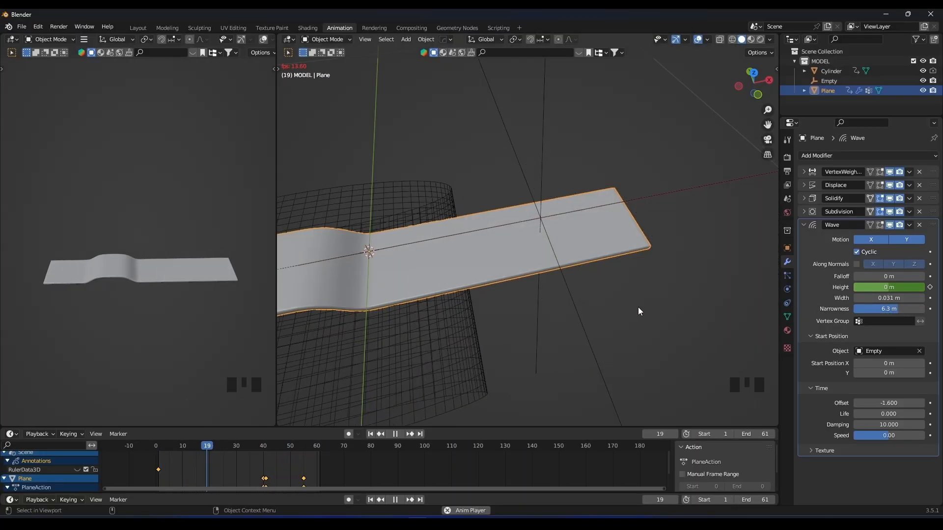
Deselect the plane and examine the playing ripple animation up close in the overlay-free viewport.
left_click(500, 319)
mouse_move(124, 276)
middle_mouse_down()
mouse_move(151, 281)
mouse_move(113, 266)
middle_mouse_up()
scroll(179, 279, "up", 4)
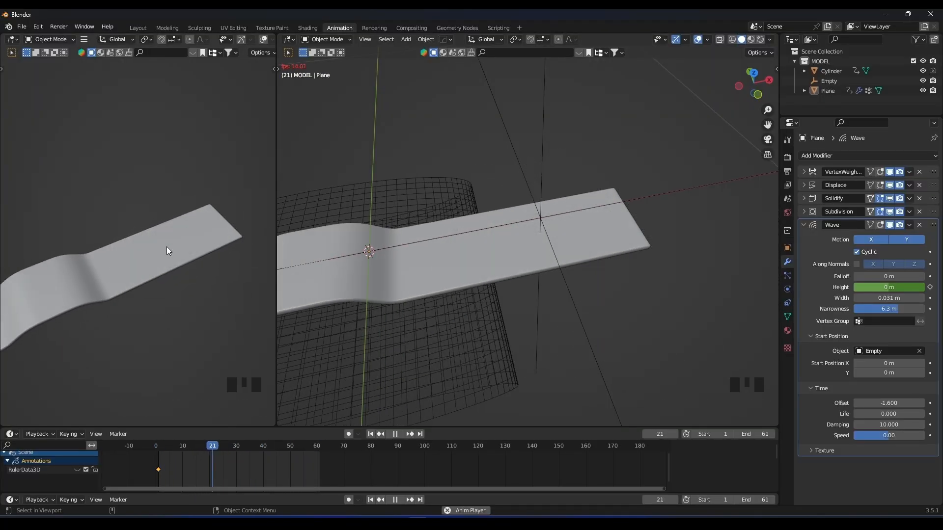
scroll(163, 284, "down", 4)
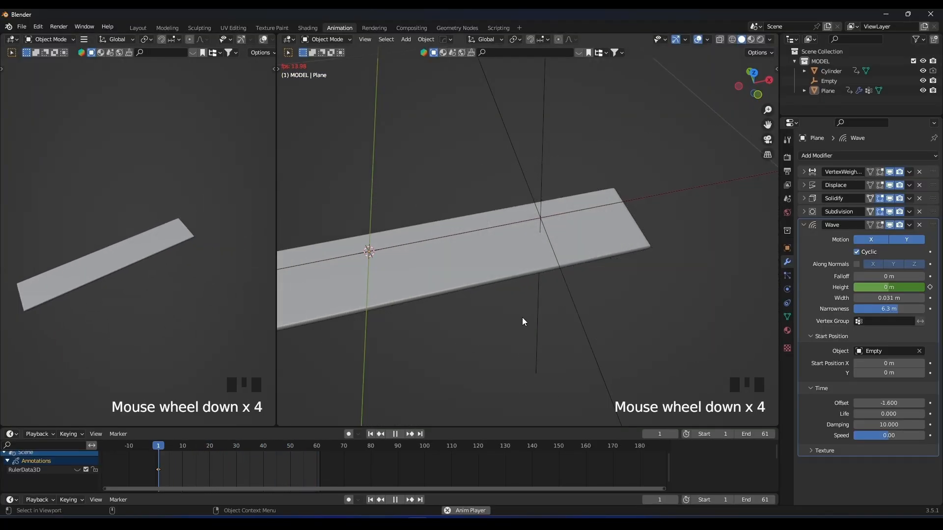
Stop playback, add a cube in front view and move it up along Z above the strip.
key("space")
key("KP_1")
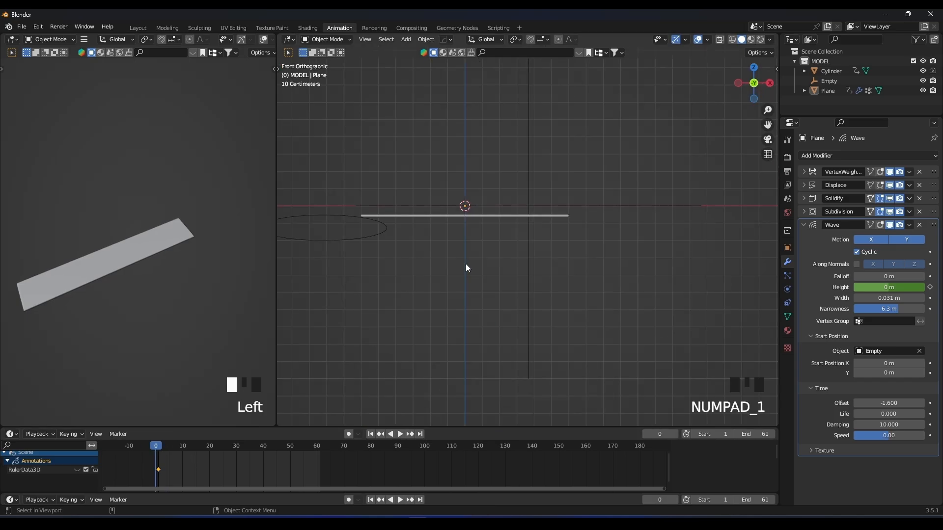
middle_click_drag(466, 263, 500, 166, "shift")
key("shift+a")
mouse_move(446, 169)
mouse_move(418, 75)
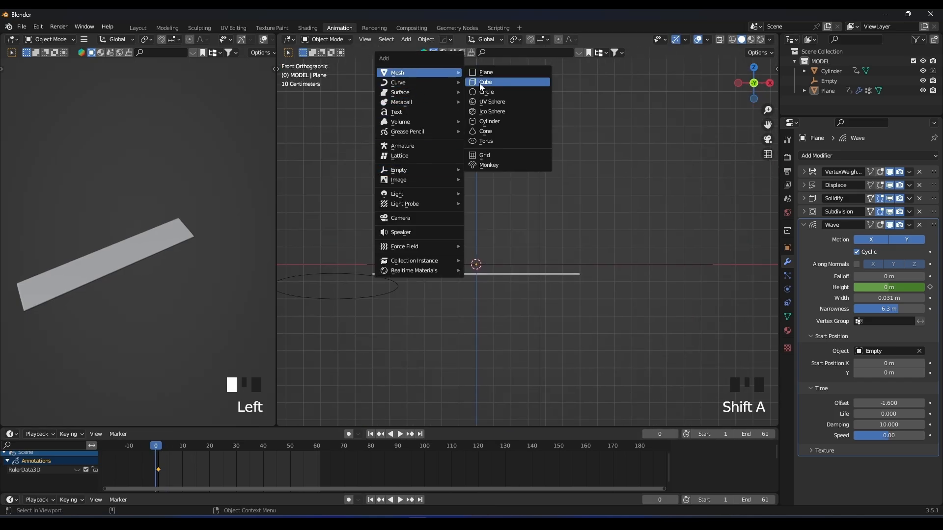
left_click(479, 83)
key("s")
key("z")
left_click(613, 265)
Scale the cube down and narrow it along X and Y into a small upright block.
key("s")
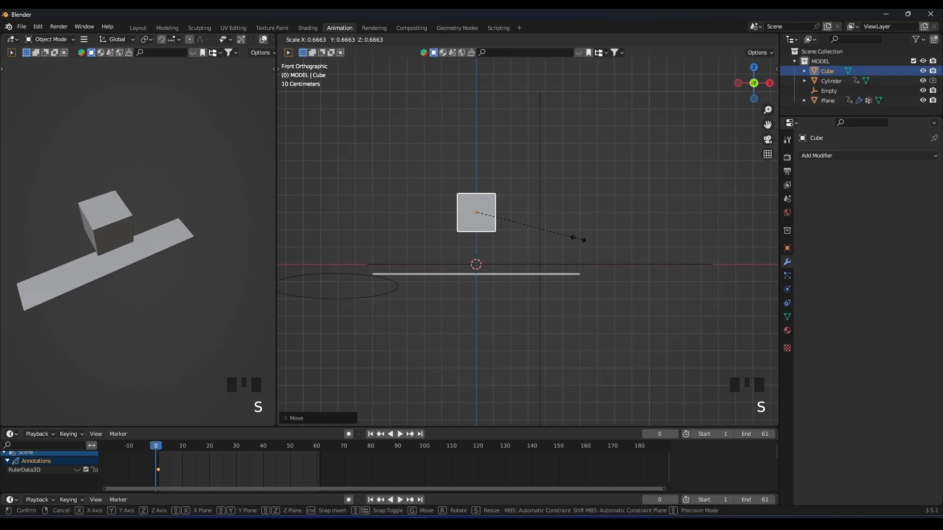
left_click(523, 237)
scroll(523, 237, "up", 7)
middle_click_drag(501, 232, 602, 280, "shift")
key("s")
key("x")
key("s")
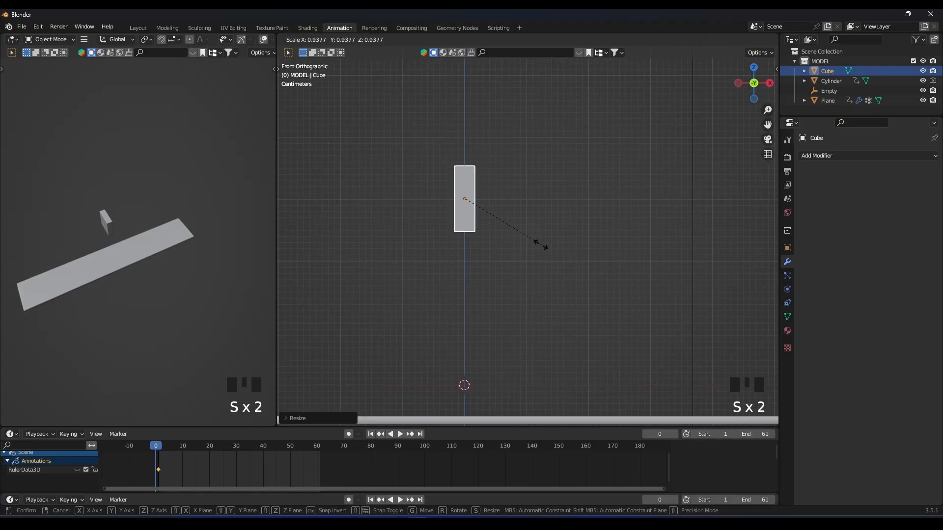
key("KP_3")
key("s")
key("y")
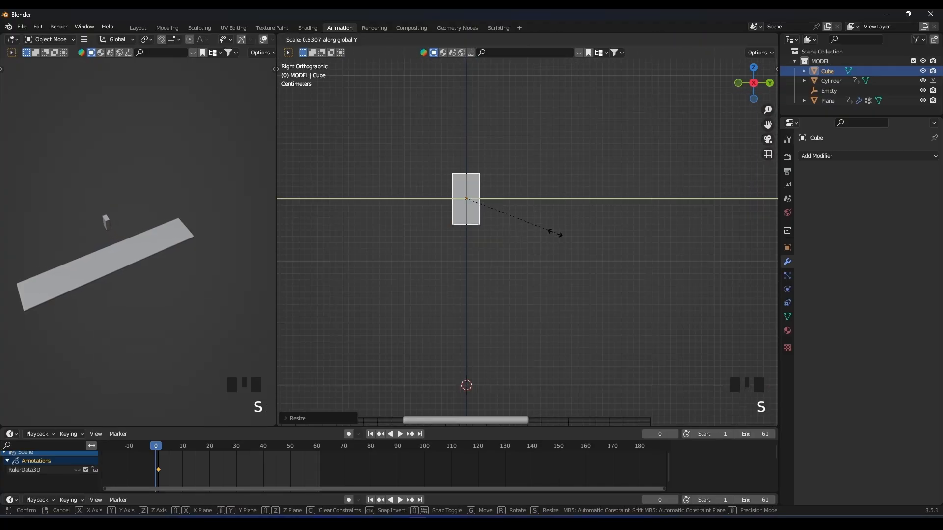
Add loop cuts to the cube in Edit Mode and pull its bottom centre vertices down along Z into a point.
key("KP_1")
scroll(488, 231, "up", 4)
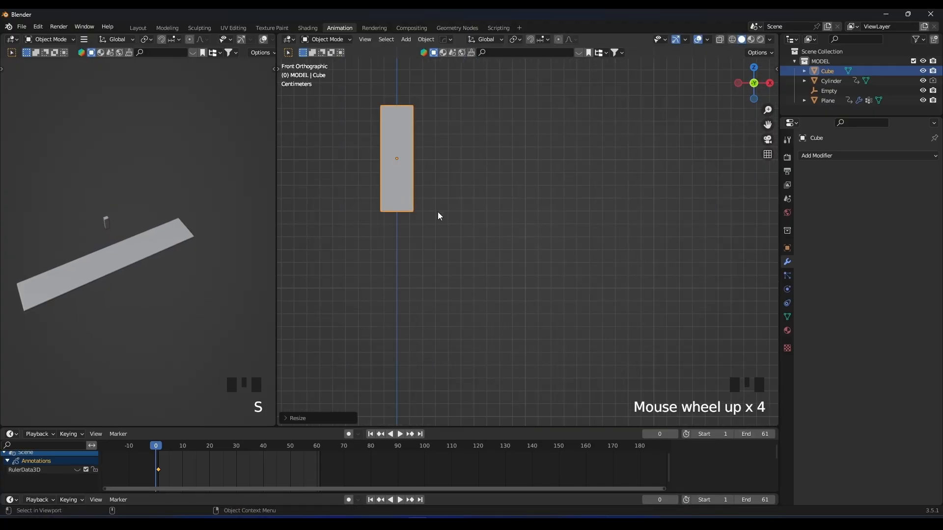
key("Tab")
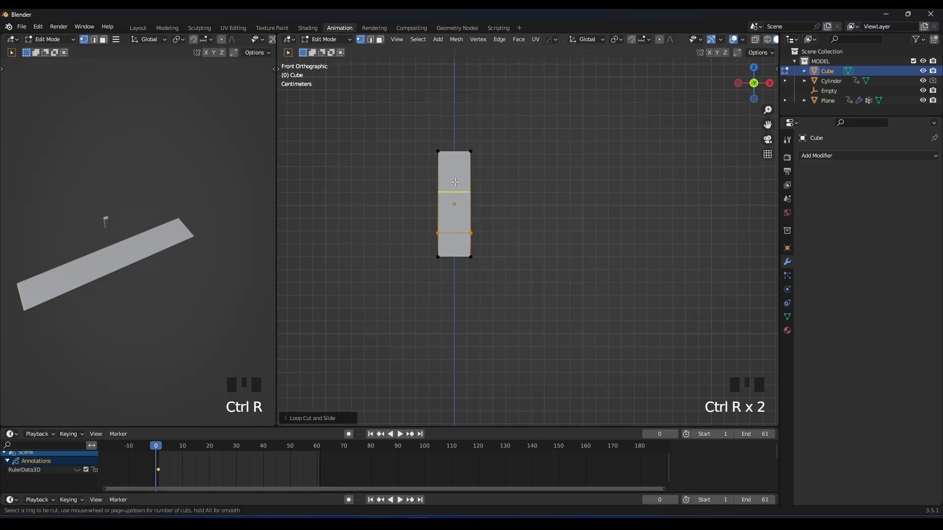
left_click(454, 256)
key("g")
key("z")
left_click(439, 301)
Add a loop cut above the tip and move the side vertices below it outward along X to form half an arrowhead.
left_click(510, 240)
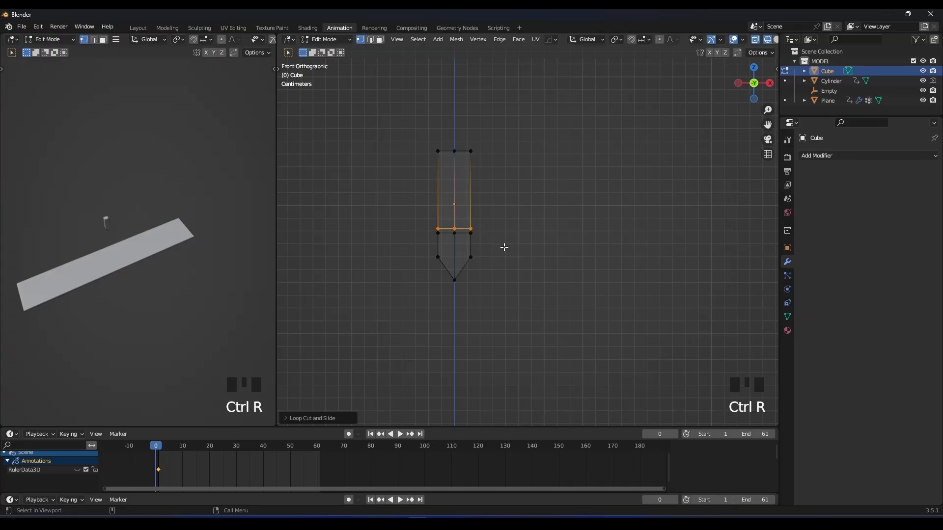
key("g")
key("x")
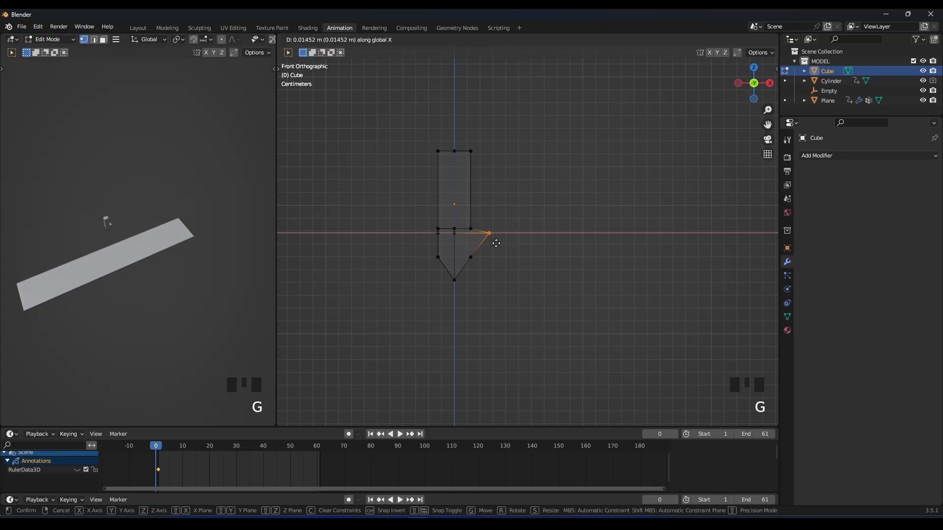
key("g")
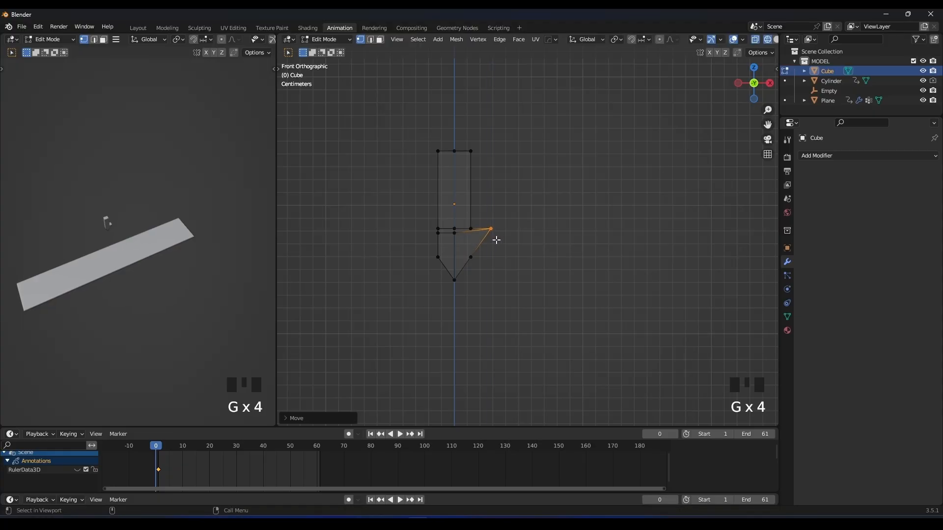
key("Tab")
Add a Mirror modifier on the X axis to complete the arrow and switch the viewport to solid shading.
left_click(818, 155)
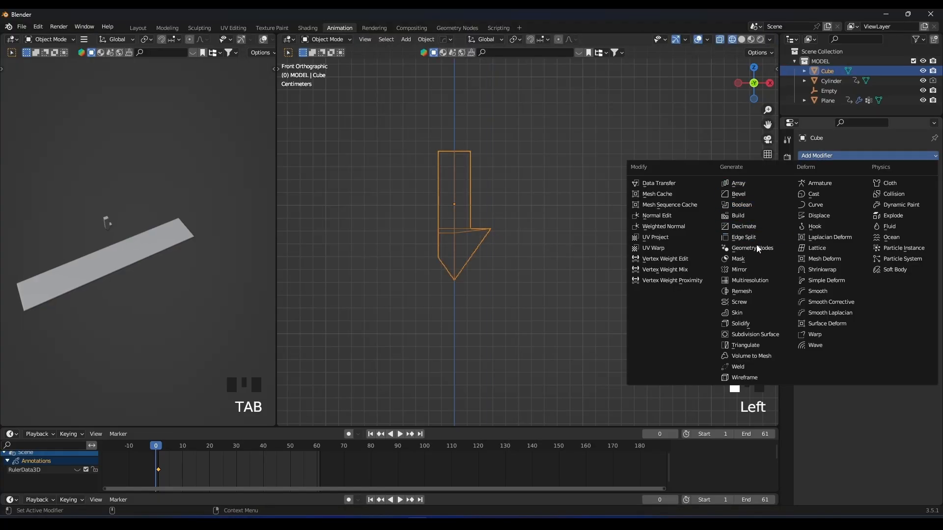
left_click(747, 272)
left_click(574, 224)
middle_click_drag(575, 224, 507, 238)
key("z")
left_click(585, 234)
Shorten the arrow's shaft in Edit Mode by moving its top face down along Z.
mouse_move(389, 194)
middle_mouse_down("shift")
mouse_move(630, 237)
mouse_move(577, 262)
mouse_move(604, 184)
middle_mouse_up("shift")
left_click(624, 236)
key("Tab")
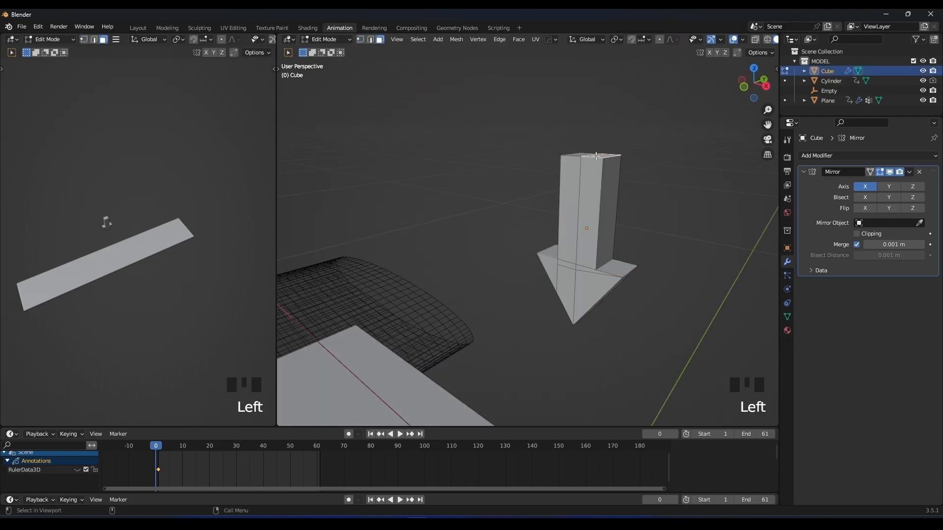
key("g")
key("z")
left_click(608, 211)
middle_click_drag(609, 211, 544, 229)
key("Tab")
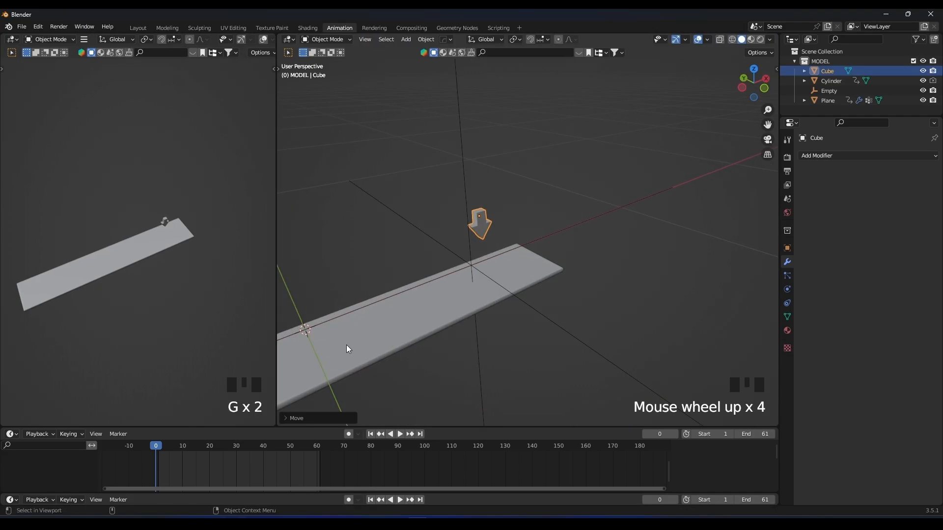
Move the arrow near the strip's far end and, at frame 41, position it over the ripple's centre.
middle_click_drag(342, 346, 517, 267)
key("g")
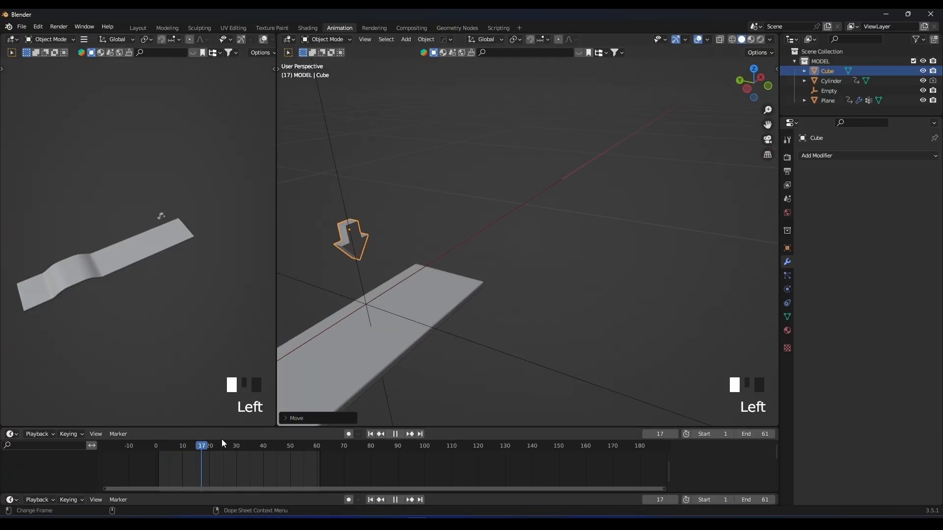
left_click_drag(220, 439, 264, 434)
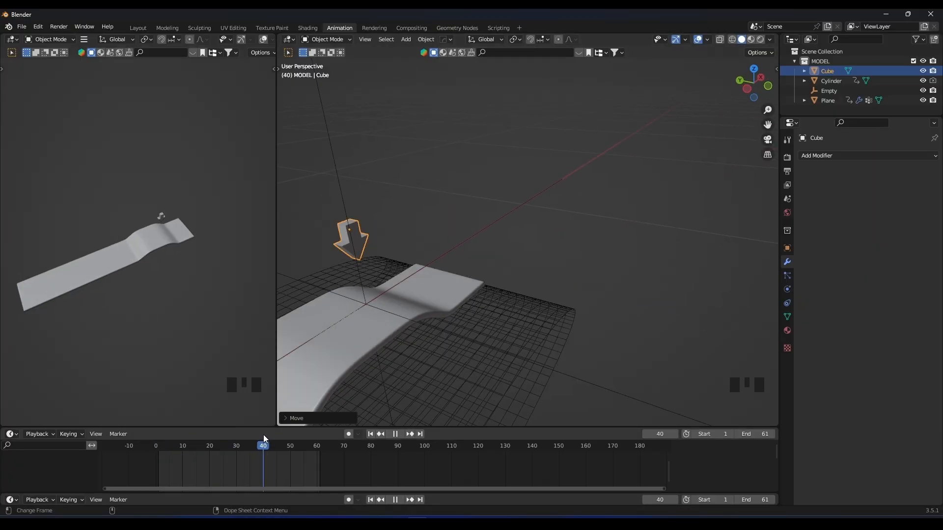
key("KP_1")
key("KP_Decimal")
scroll(358, 358, "down", 8)
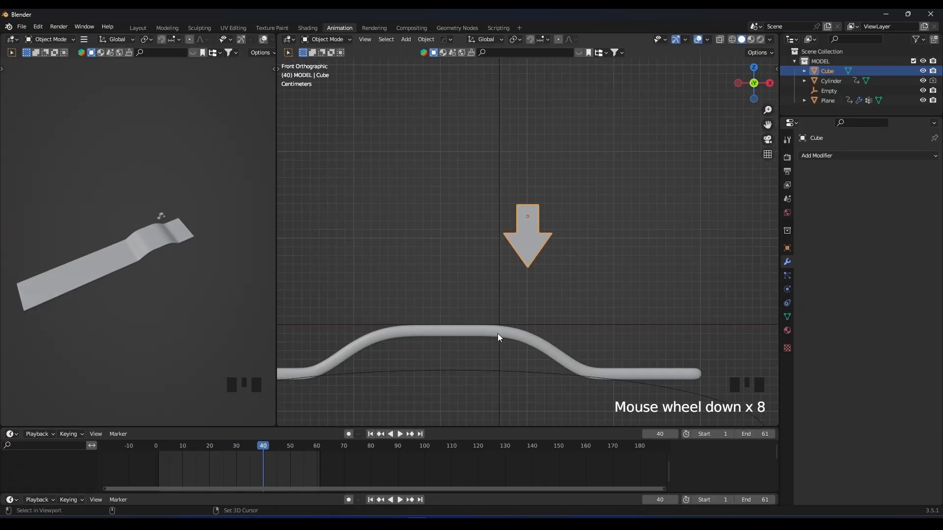
left_click_drag(305, 440, 266, 440)
key("g")
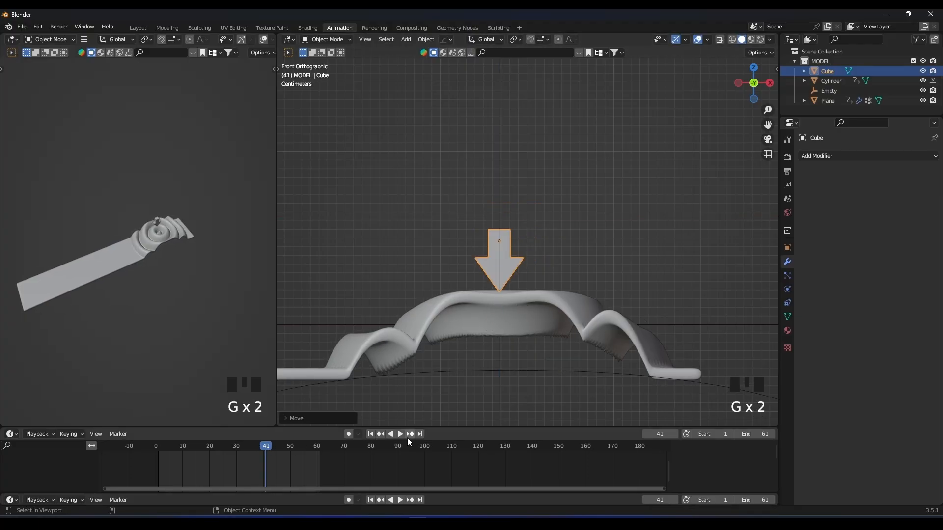
Lower the arrow along Z onto the ripple, fine-tune it along X, and record its position at frame 41 with auto keying.
key("g")
key("z")
left_click(498, 286)
mouse_move(520, 273)
middle_mouse_down()
mouse_move(539, 319)
mouse_move(597, 309)
mouse_move(533, 283)
middle_mouse_up()
key("g")
left_click(625, 318)
key("g")
key("x")
left_click(531, 284)
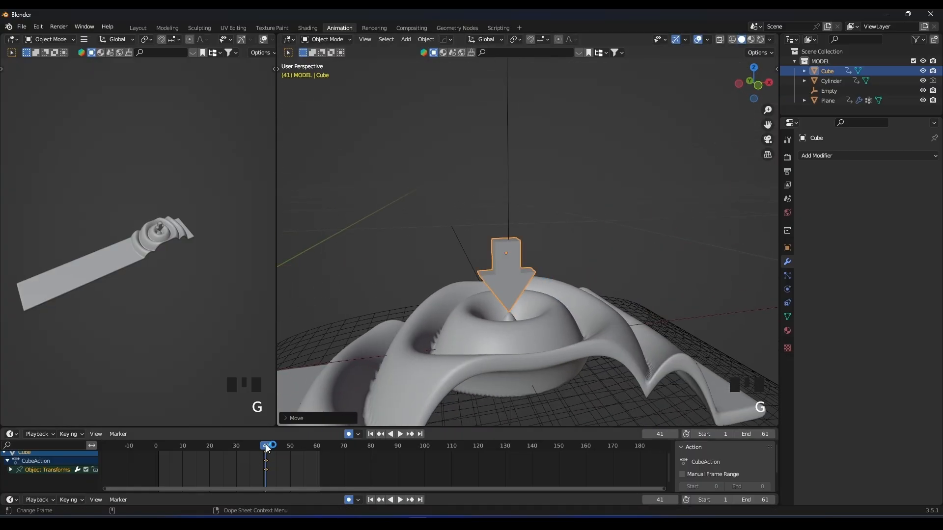
Raise the arrow well above the strip at frame 36 and duplicate that keyframe to frame 45.
left_click_drag(268, 448, 252, 444)
scroll(557, 147, "down", 4)
key("g")
left_click(557, 136)
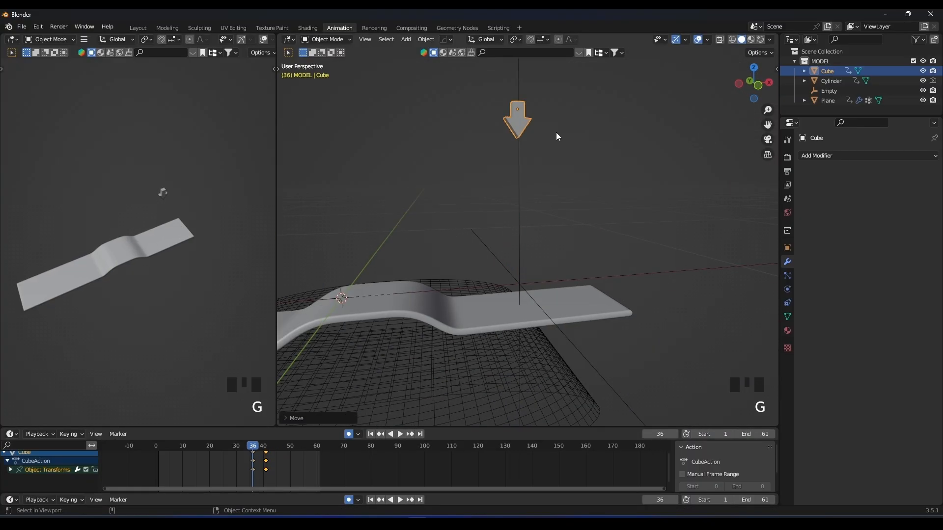
left_click_drag(279, 457, 278, 451)
double_click(262, 460)
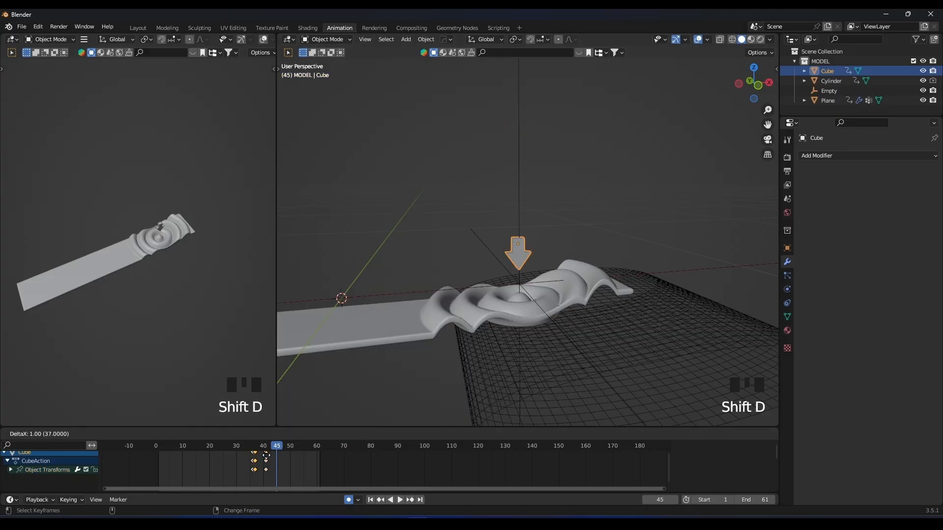
left_click(283, 456)
Play the arrow's animation and set all of its keyframes to Bezier interpolation.
key("space")
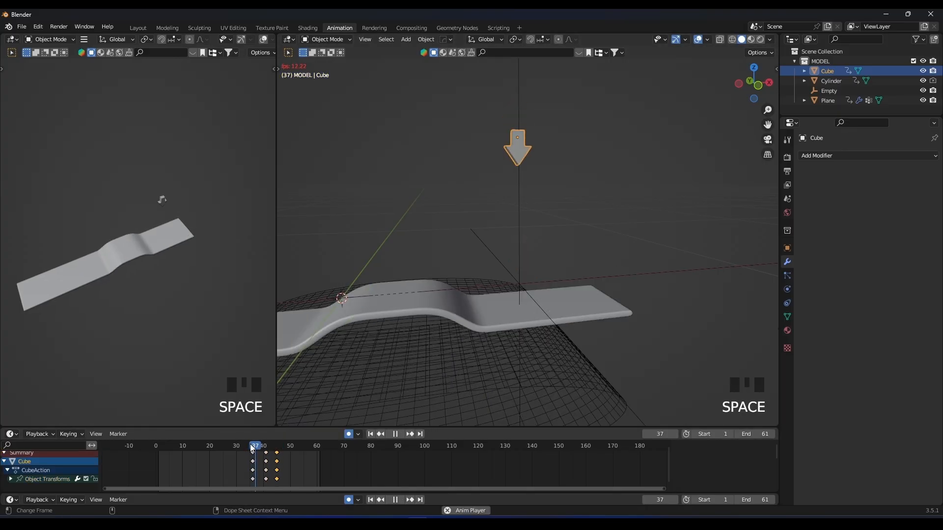
left_click(244, 447)
key("space")
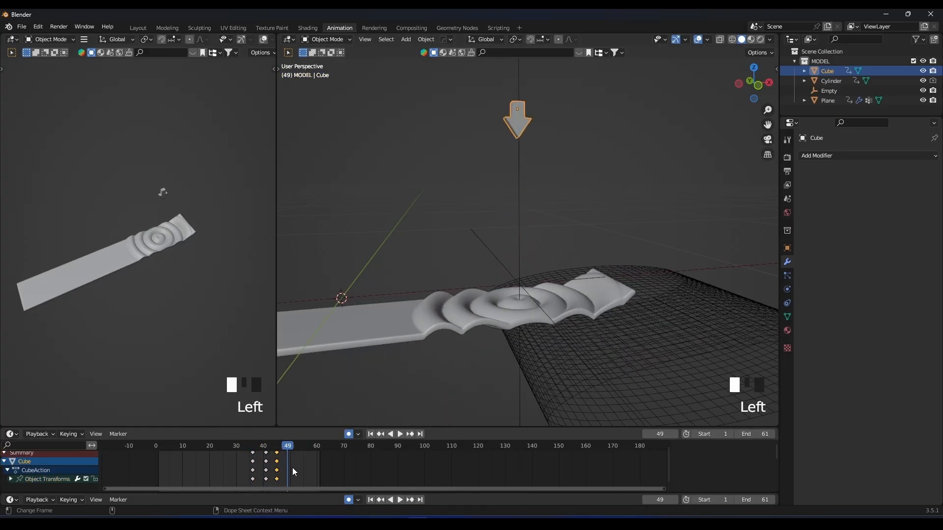
left_click_drag(245, 453, 246, 452)
right_click(255, 453)
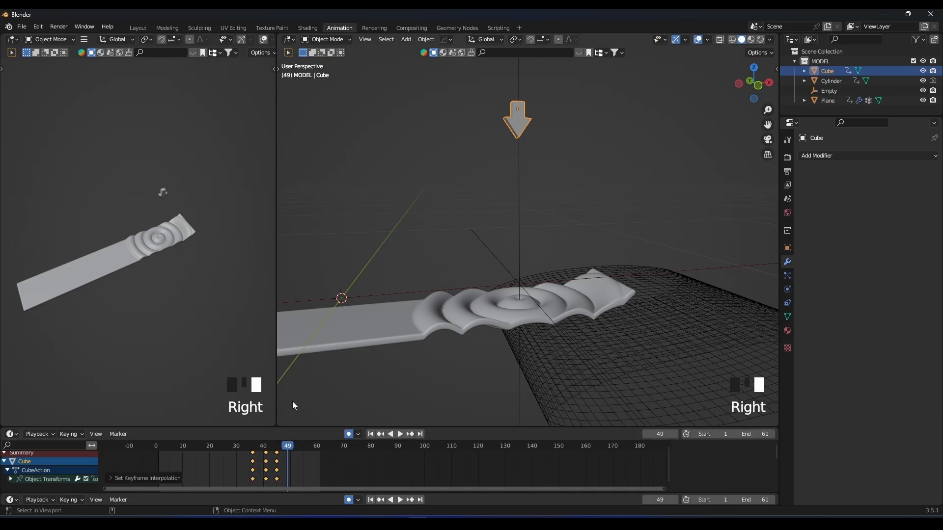
Play the animation and examine how the arrow strikes the bulge in the preview viewport.
left_click(247, 445)
key("space")
left_click(178, 229)
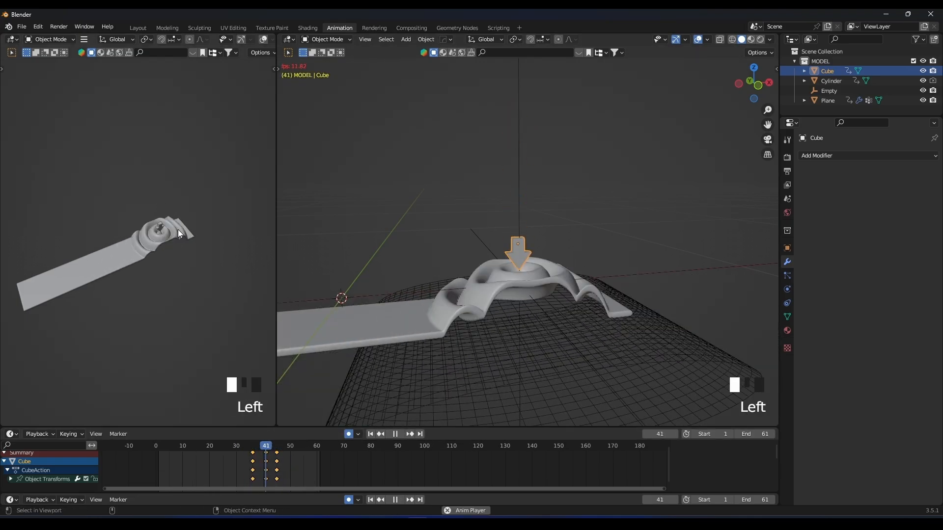
scroll(170, 248, "down", 3, "shift")
scroll(185, 248, "up", 2)
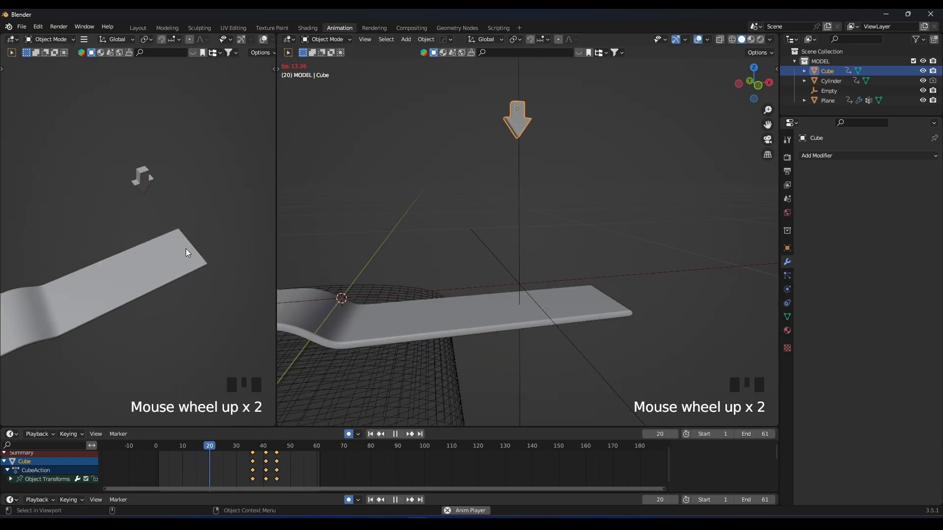
scroll(185, 249, "up", 2)
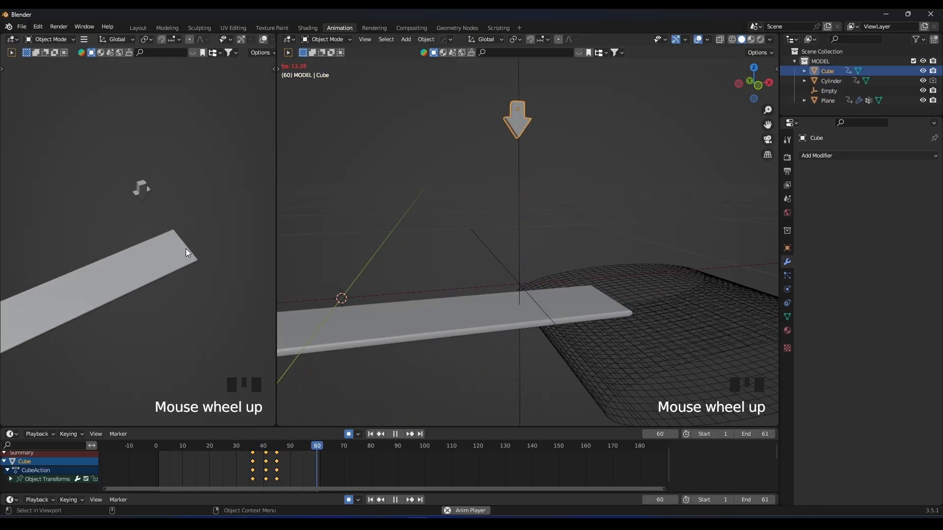
mouse_move(185, 248)
middle_mouse_down()
mouse_move(193, 220)
mouse_move(226, 220)
mouse_move(176, 246)
middle_mouse_up()
scroll(187, 245, "down", 2)
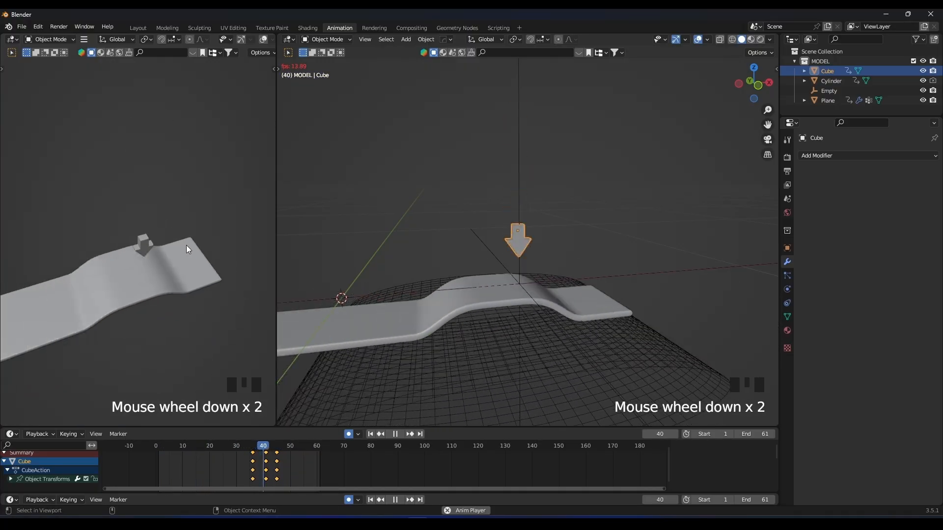
Rotate the arrow about -33° around Z at frame 41 and play back the result.
key("space")
left_click(266, 448)
scroll(525, 249, "up", 4)
middle_click_drag(525, 250, 564, 286)
key("r")
key("z")
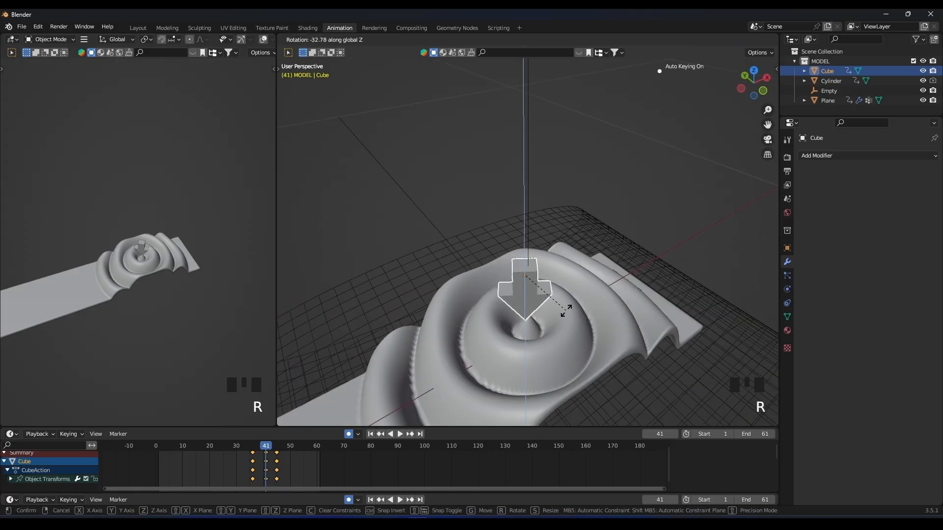
left_click(564, 307)
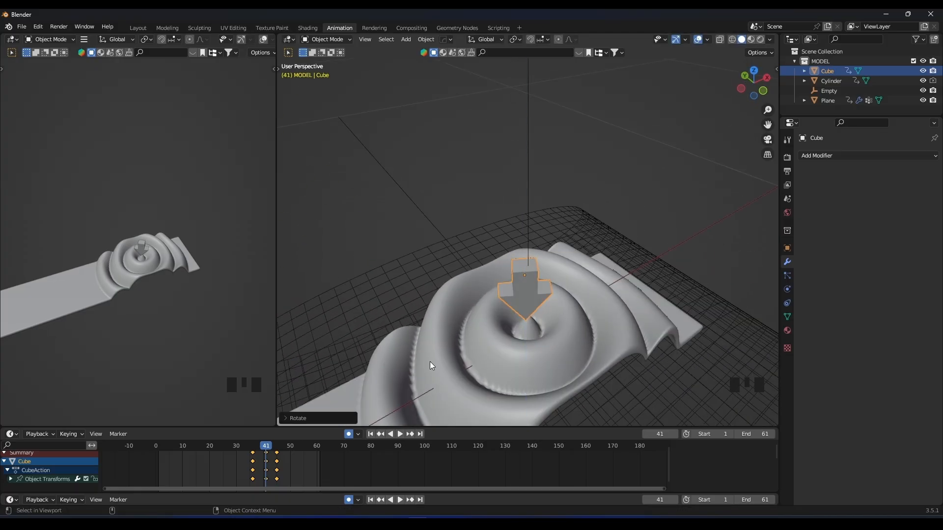
key("space")
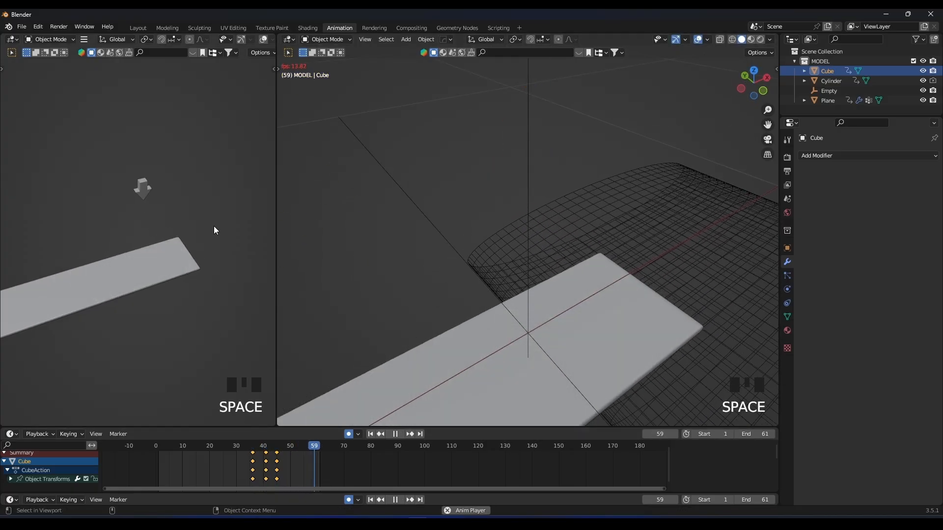
scroll(212, 204, "up", 3)
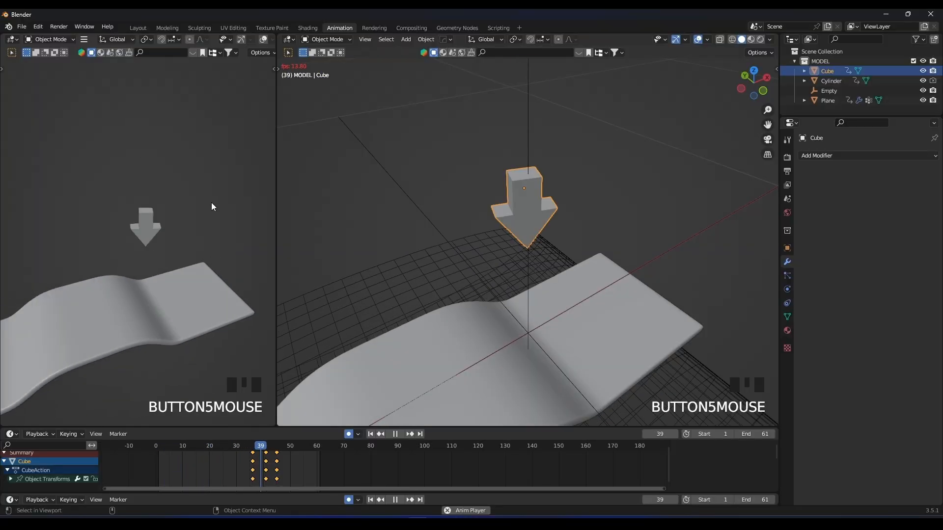
key("space")
Enlarge the timeline area, switch it to the Graph Editor, and isolate and frame the arrow's Z Location curve.
left_click_drag(244, 427, 244, 381)
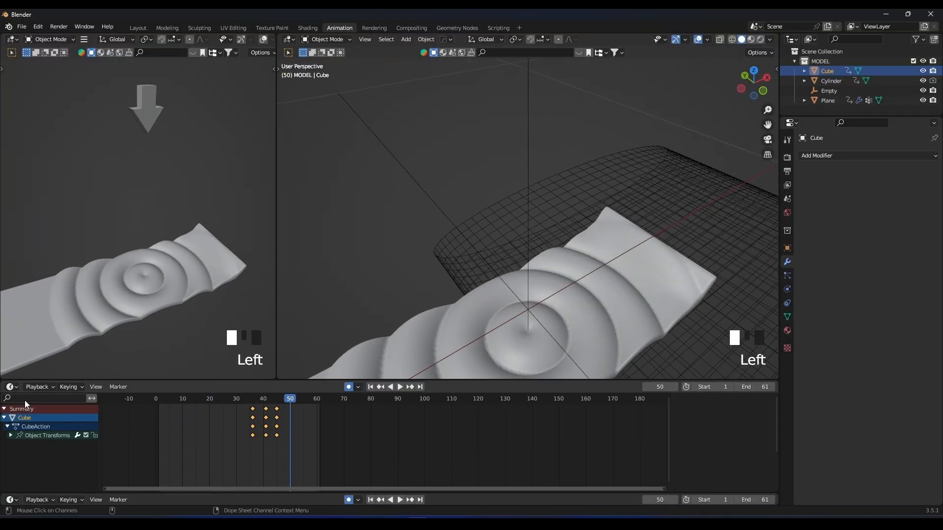
left_click(30, 387)
left_click(15, 387)
left_click(123, 438)
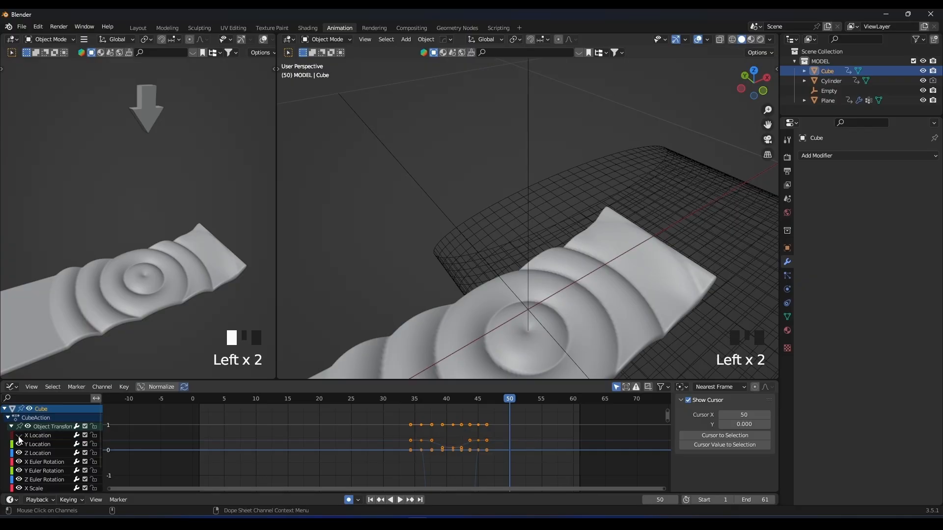
scroll(32, 478, "down", 2)
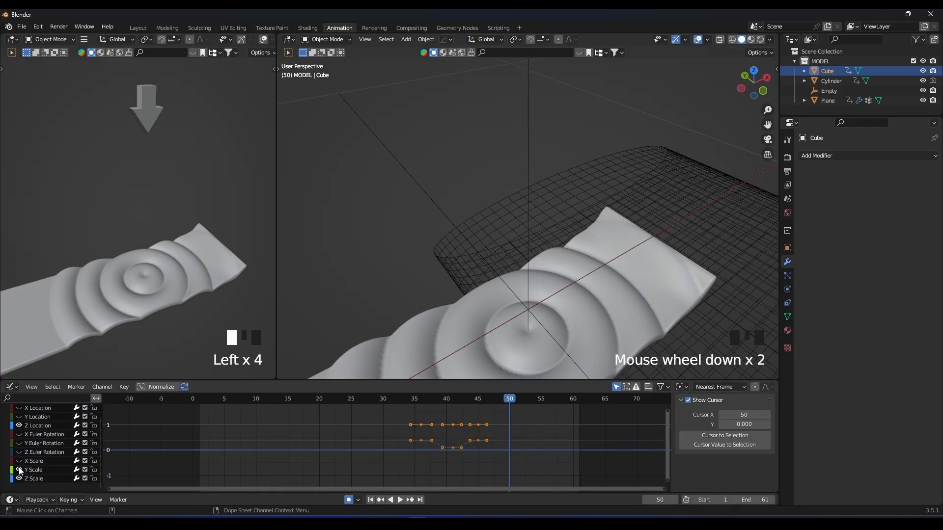
double_click(43, 426)
key("KP_Decimal")
scroll(443, 442, "down", 4)
scroll(447, 443, "down", 2, "shift")
Extend the facing handles of the frame 36 and 41 keyframes to steepen the arrow's drop, then preview the motion.
left_click(335, 421)
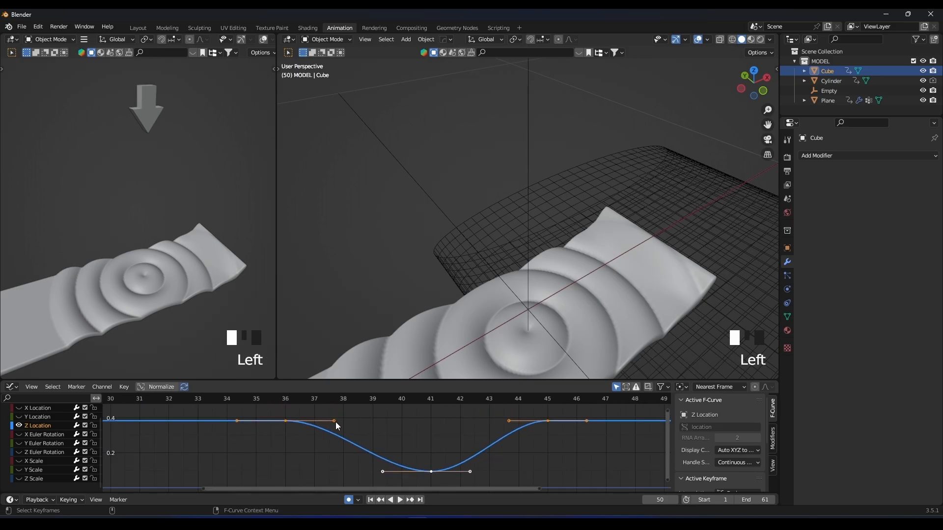
key("g")
left_click(393, 473)
left_click(427, 470)
left_click(384, 473)
key("g")
left_click(337, 472)
key("space")
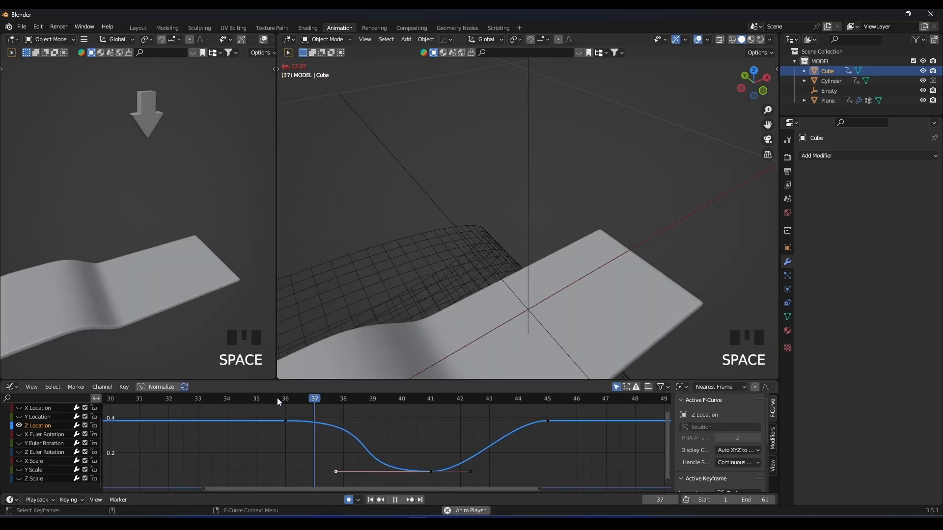
left_click(277, 399)
left_click(277, 398)
left_click(277, 398)
key("space")
Stretch the left handle of the frame 41 keyframe to about frame 37 and replay the drop.
key("g")
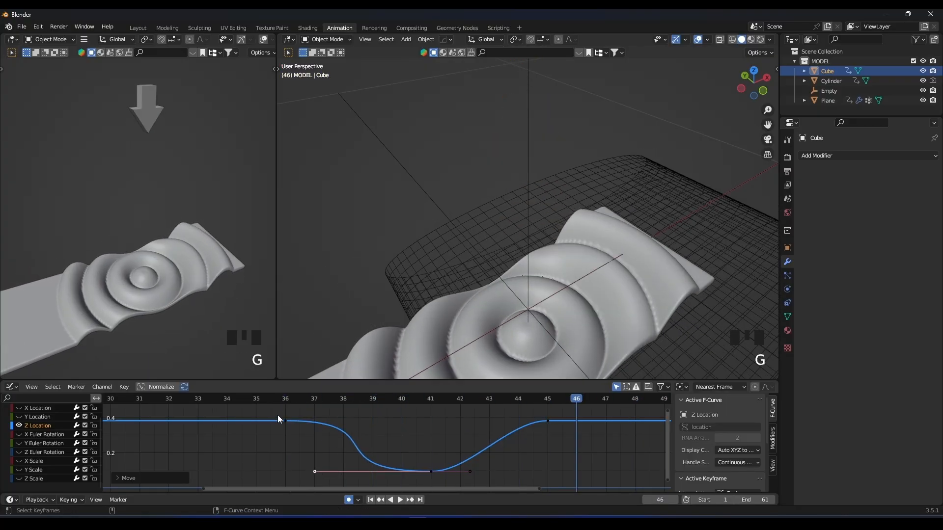
left_click(277, 398)
key("space")
left_click(277, 398)
key("space")
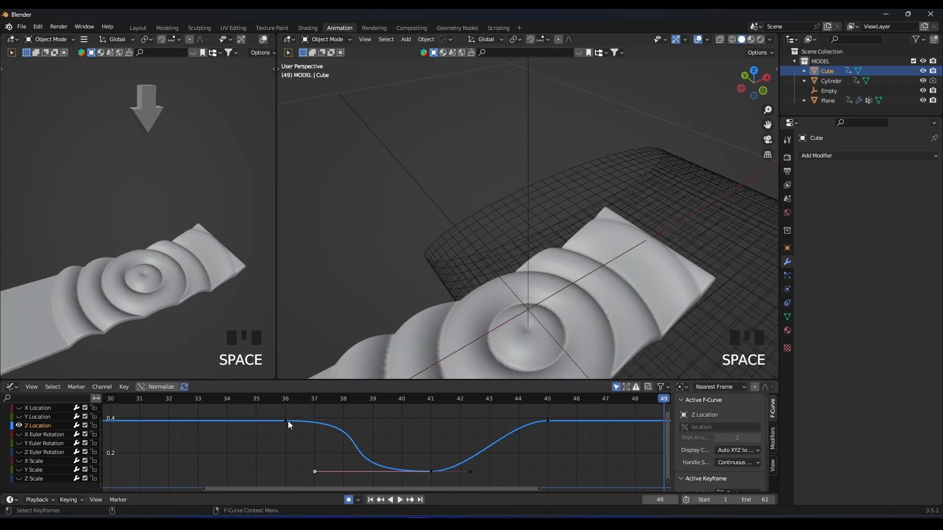
Extend the right handle of the frame 36 keyframe to about frame 41 and replay the drop.
left_click(287, 421)
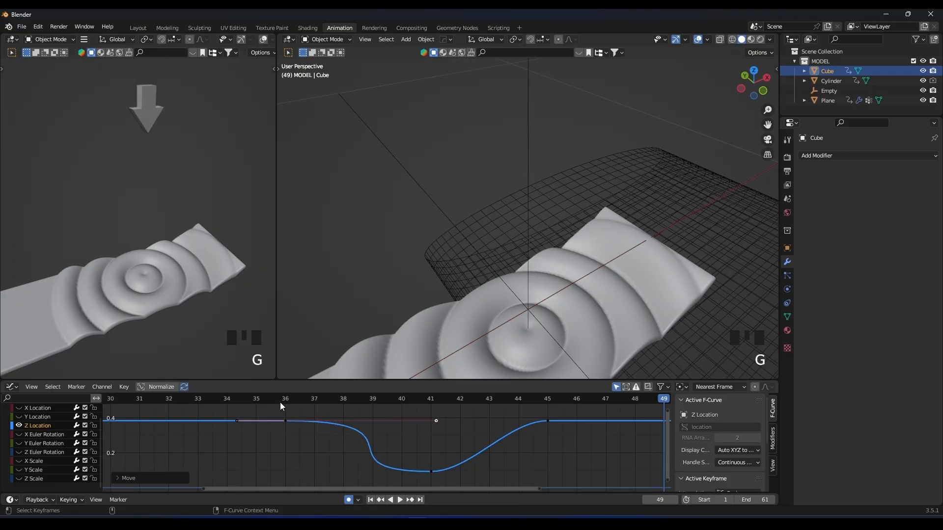
left_click(280, 402)
key("space")
left_click(280, 403)
key("space")
Extend the left handle of the frame 45 keyframe to about frame 42.5 and replay the arrow's rise.
left_click(548, 421)
left_click(417, 402)
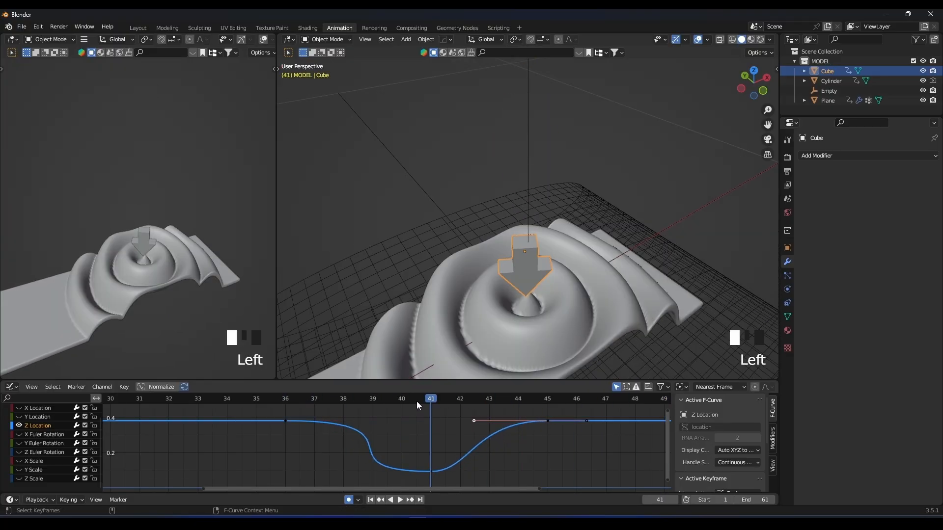
key("space")
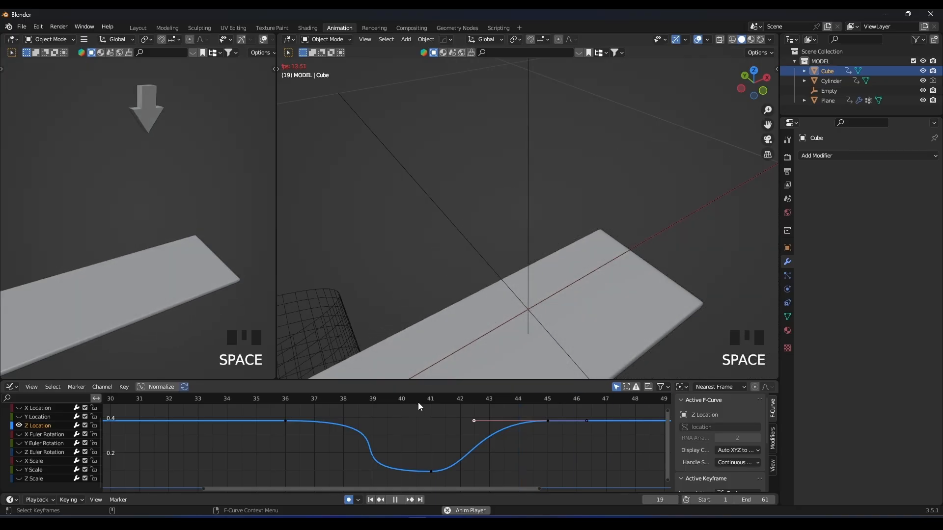
key("space")
Set the frame 41 keyframe's right handle to about frame 43 and its left handle to about frame 37.7.
left_click(432, 471)
left_click(468, 473)
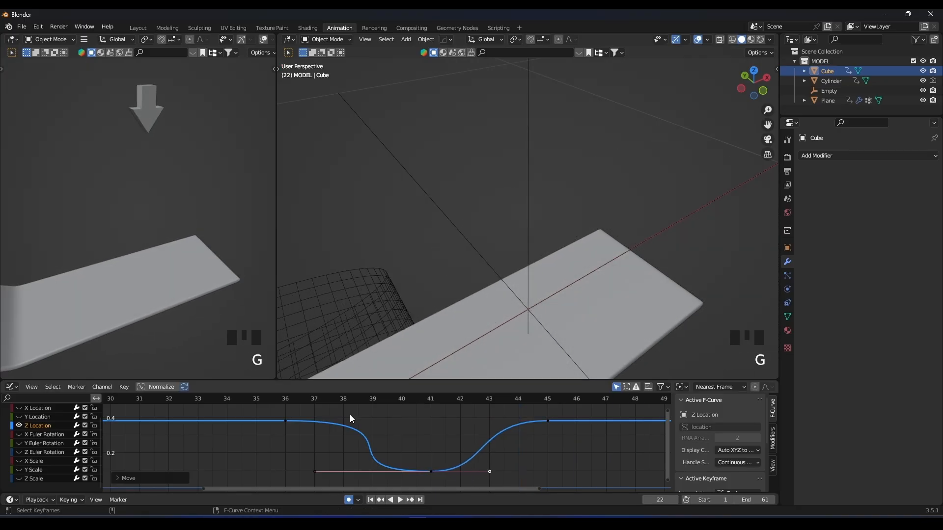
key("g")
left_click(338, 473)
Play the animation from frame 36 and inspect the arrow's hit on the strip from different preview angles.
left_click(282, 397)
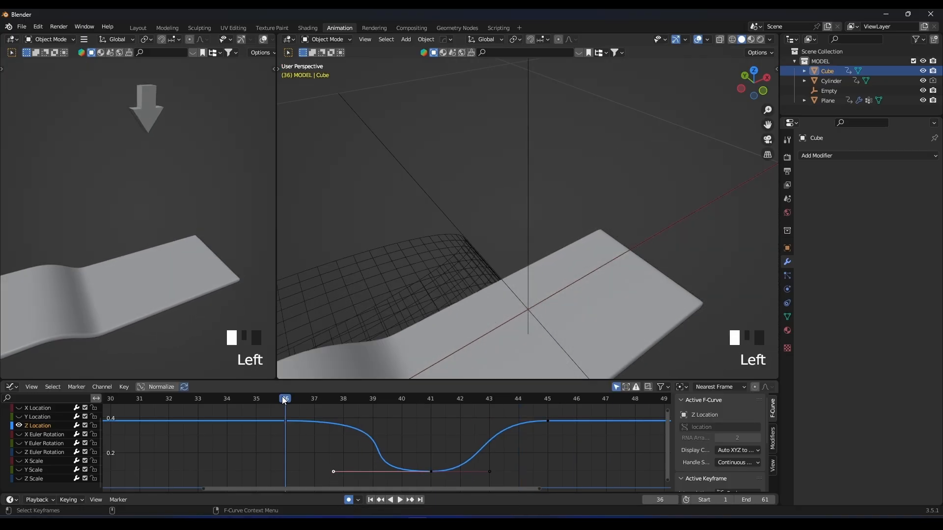
key("space")
key("space")
scroll(175, 216, "down", 8)
middle_click_drag(176, 215, 208, 247, "shift")
scroll(208, 247, "up", 5)
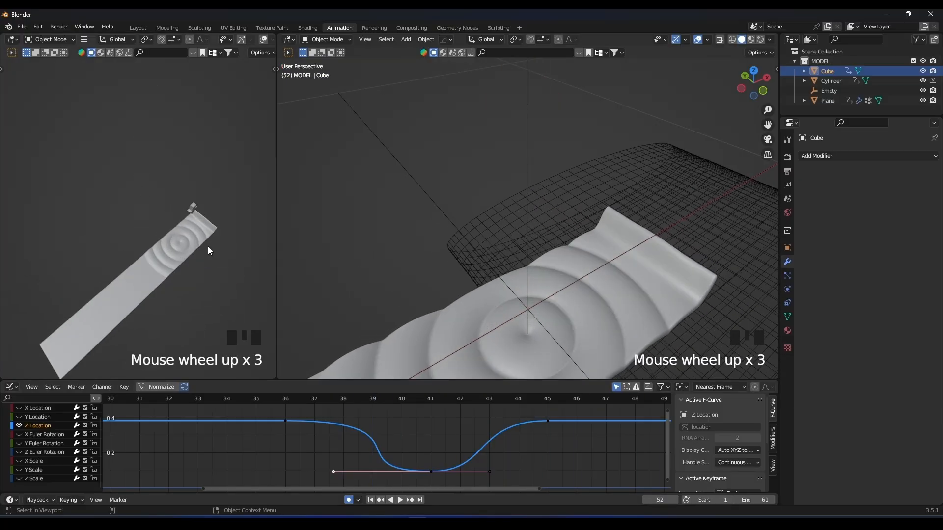
key("space")
scroll(199, 224, "down", 3)
scroll(176, 196, "down", 4, "shift")
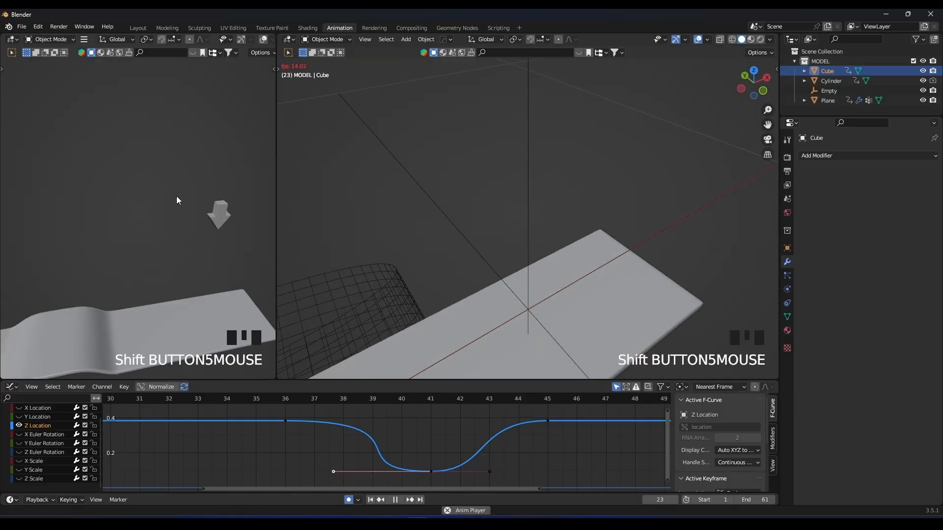
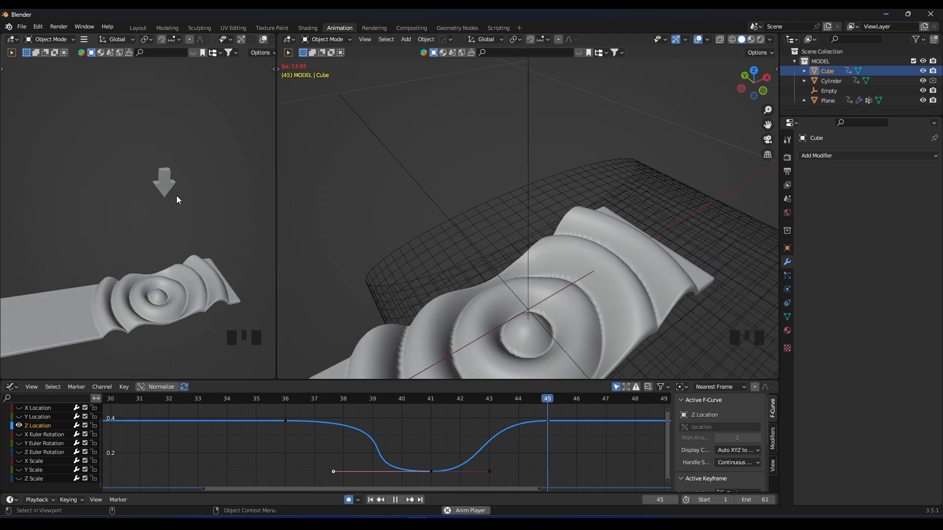
Set the strip's Wave modifier time offset to -7.730 and replay the ripple.
key("space")
left_click(566, 326)
scroll(819, 267, "down", 1)
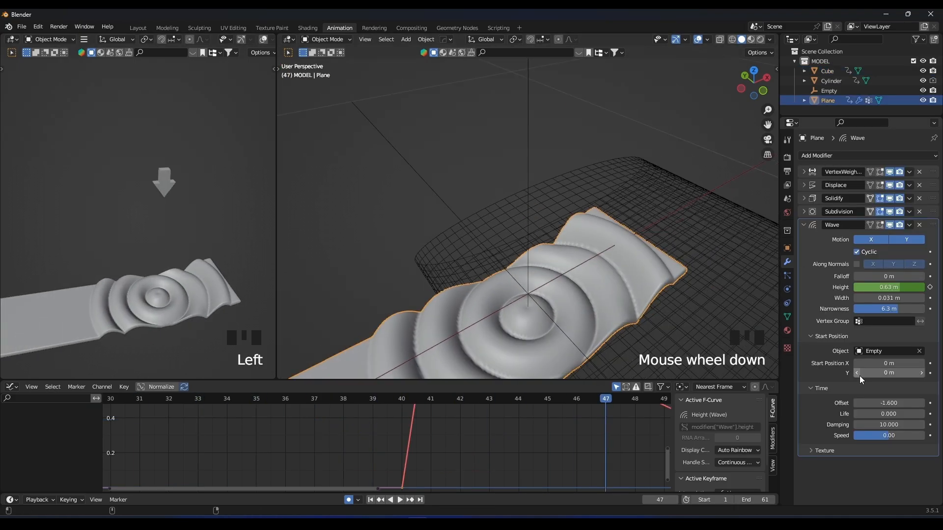
left_click_drag(889, 403, 852, 403, "shift")
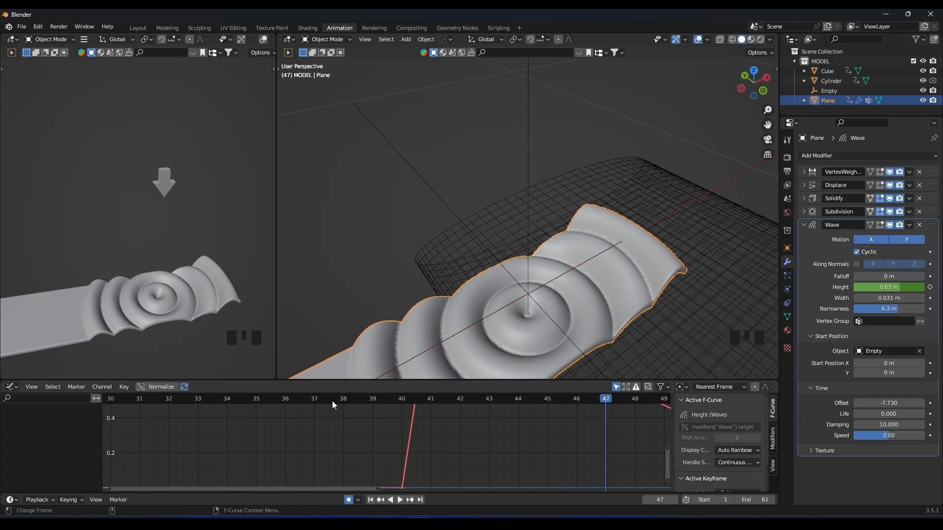
key("space")
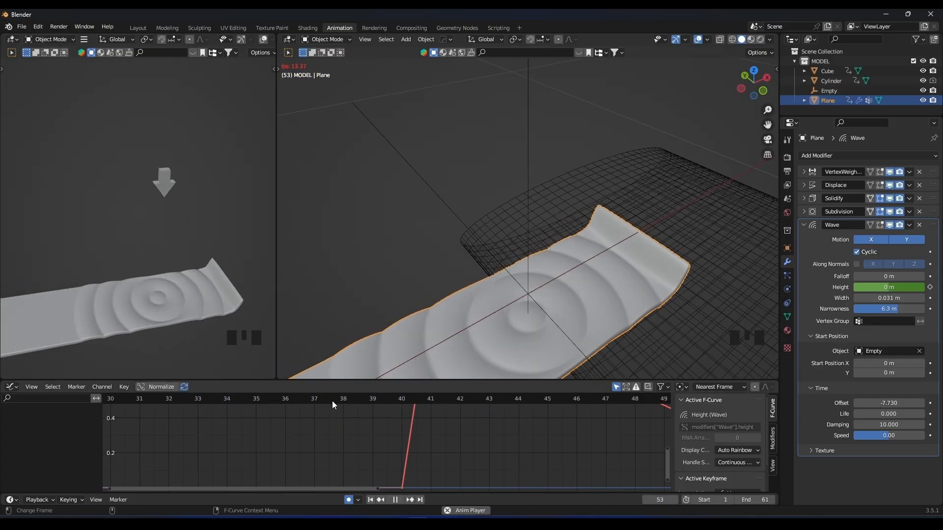
With the strip's ripple shown at frame 41, set the Wave time offset to -14.280 and replay the hit.
left_click(332, 401)
left_click_drag(332, 401, 424, 402)
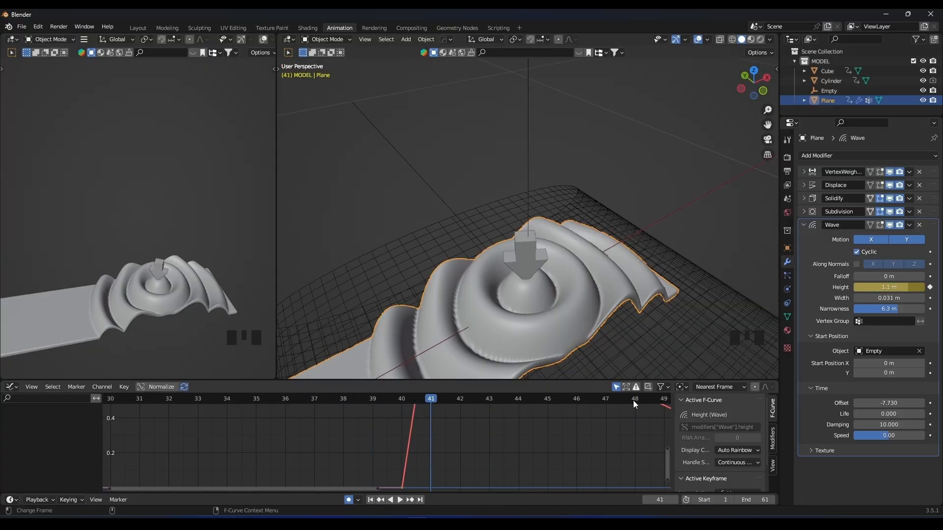
left_click_drag(884, 402, 855, 402, "shift")
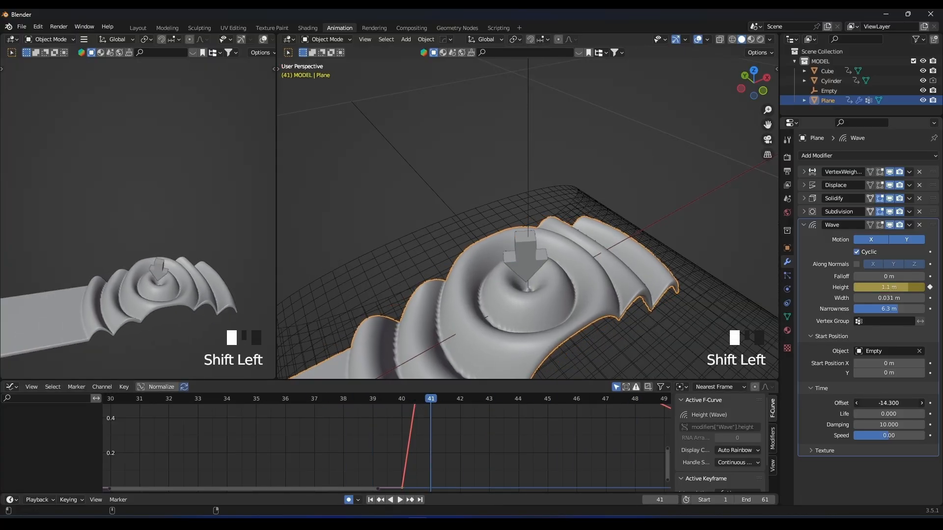
key("space")
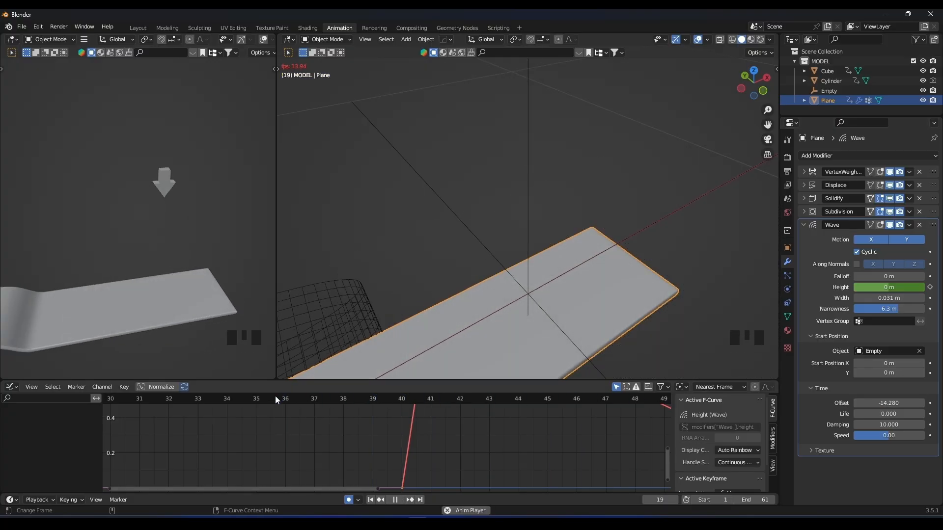
scroll(147, 204, "down", 6)
middle_click_drag(147, 204, 185, 242)
scroll(228, 242, "up", 5)
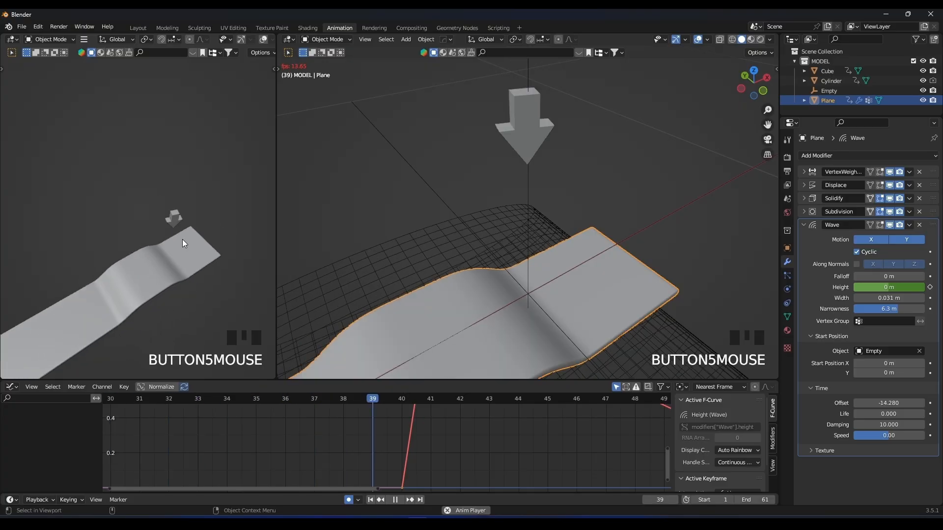
Switch the Graph Editor area to a Timeline and reduce its height to enlarge the viewports.
left_click(11, 387)
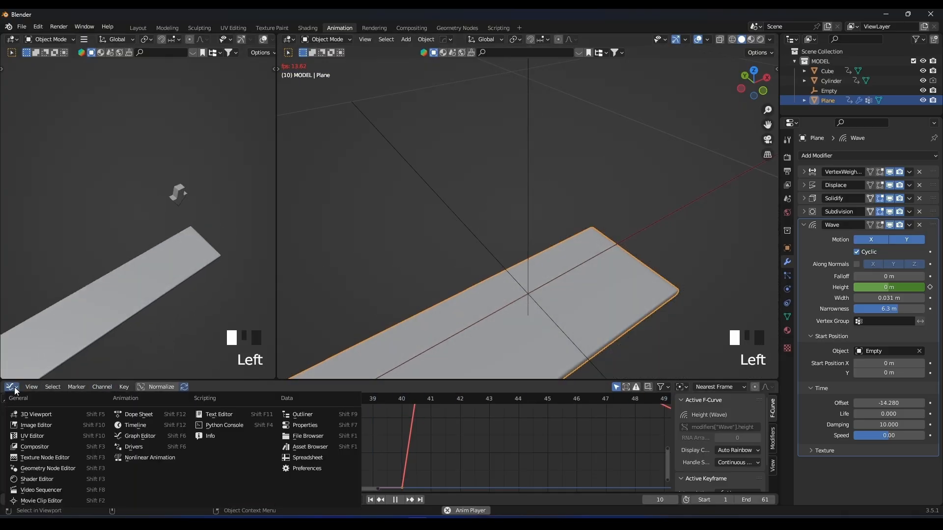
left_click(36, 414)
left_click(11, 387)
left_click(139, 416)
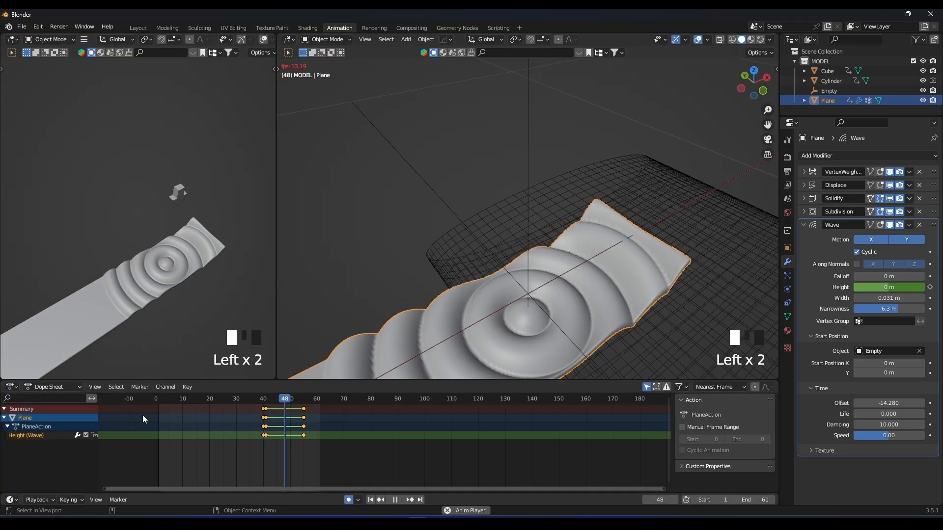
left_click(12, 388)
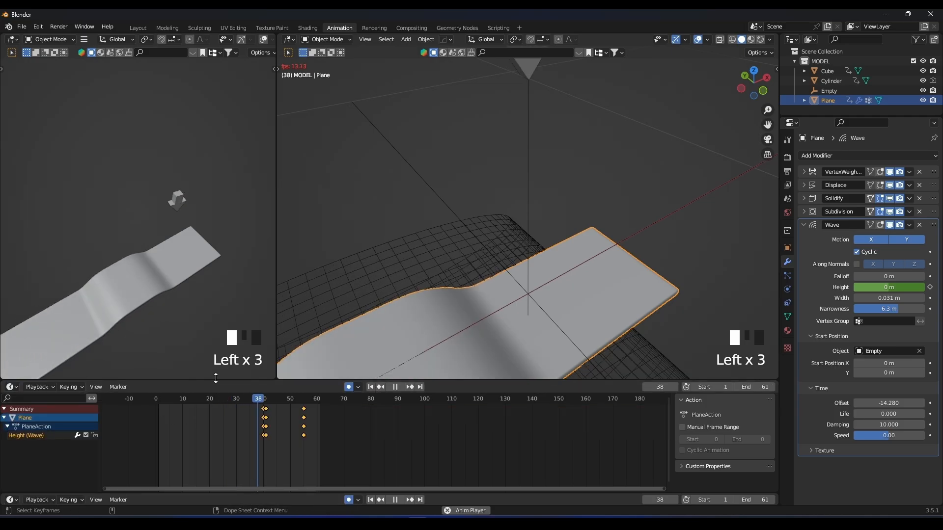
left_click_drag(211, 381, 223, 428)
Add a cube mesh at the 3D cursor near the strip and stop the playback.
scroll(508, 276, "down", 18)
left_click(594, 234)
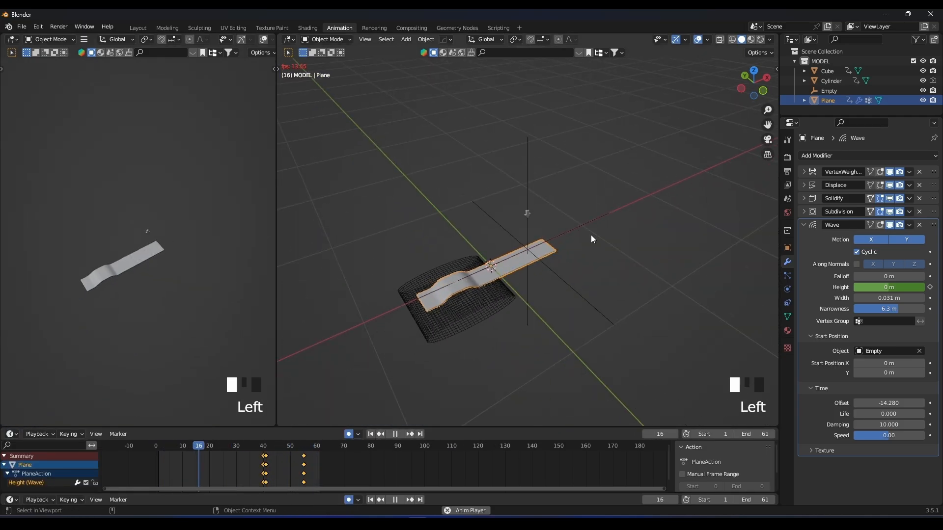
scroll(476, 253, "down", 2)
key("shift+a")
left_click(514, 259)
key("space")
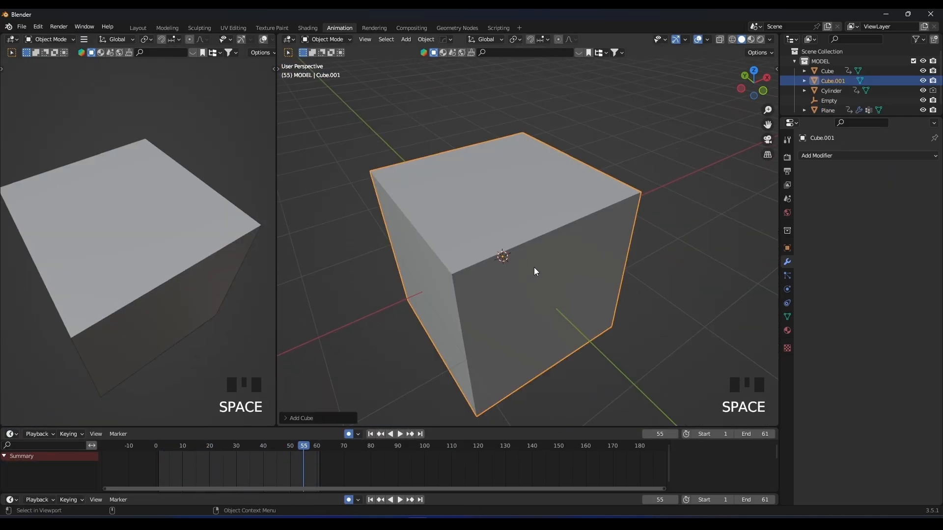
Flatten the new cube along Z and narrow it along X to form a slab.
key("s")
key("z")
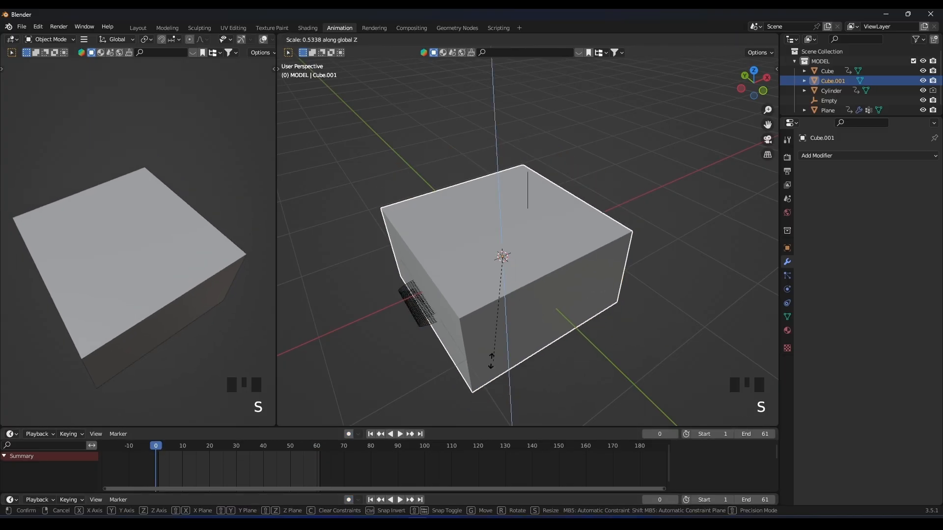
left_click(482, 329)
key("s")
key("z")
left_click(565, 310)
key("s")
key("x")
left_click(544, 310)
Lower the slab along Z so its top face sits just beneath the strip.
middle_click_drag(543, 310, 617, 304)
key("g")
key("z")
left_click(583, 273)
scroll(550, 310, "up", 3)
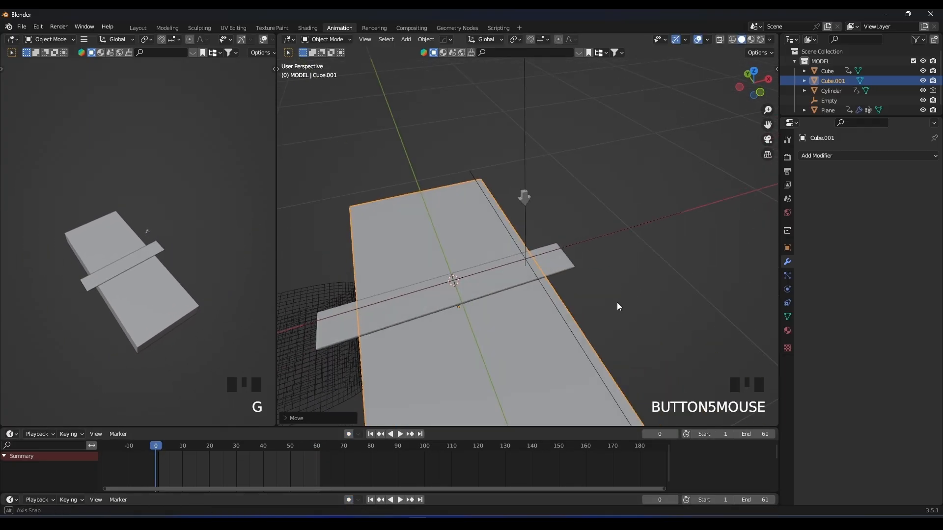
Widen the slab along X so that it reaches both ends of the strip.
key("s")
key("y")
right_click(651, 294)
scroll(597, 283, "down", 2)
scroll(597, 283, "down", 2)
key("s")
key("x")
left_click(647, 268)
Adjust the slab's proportions along X and Y and apply its scale.
middle_click_drag(595, 285, 595, 317)
key("s")
key("y")
key("x")
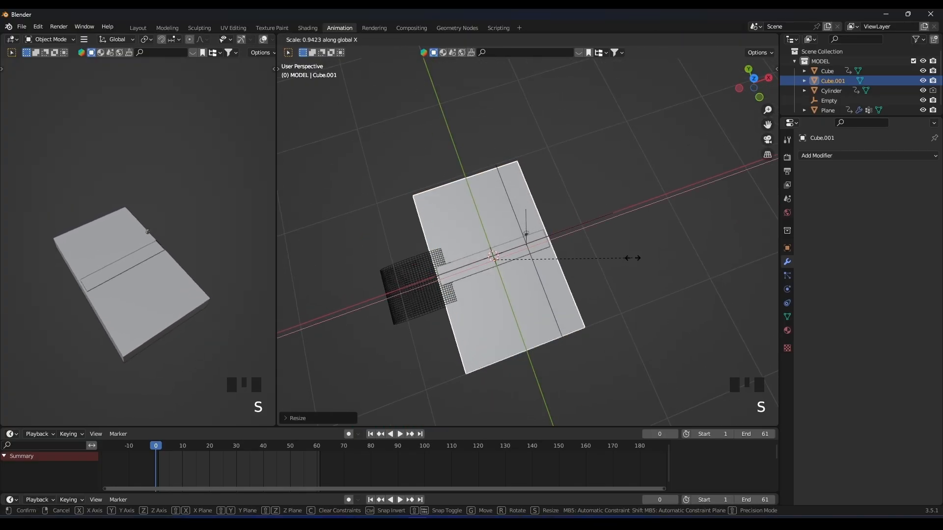
left_click(665, 264)
key("ctrl+a")
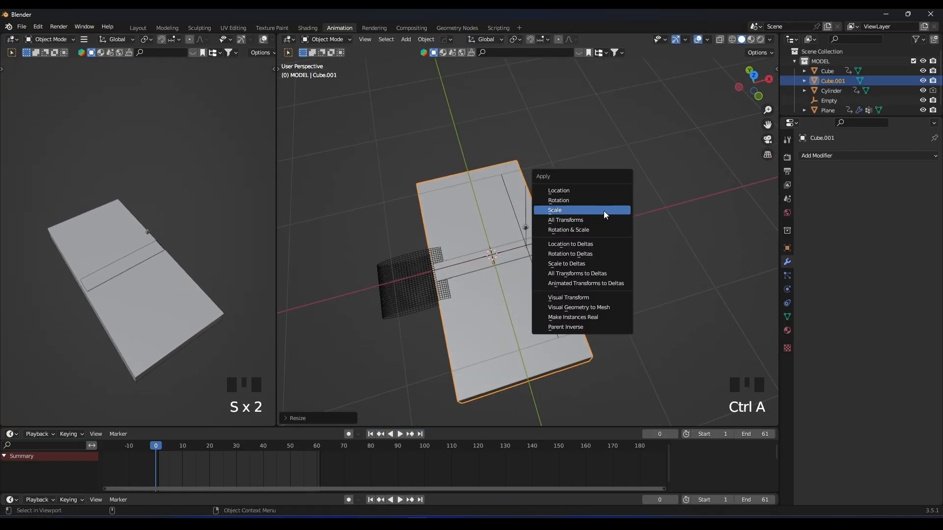
left_click(603, 211)
Add a mirror modifier to the slab on the X axis with bisect enabled.
scroll(600, 221, "up", 2)
middle_click_drag(596, 243, 594, 205)
scroll(584, 211, "down", 3)
key("alt+x")
left_click(551, 271)
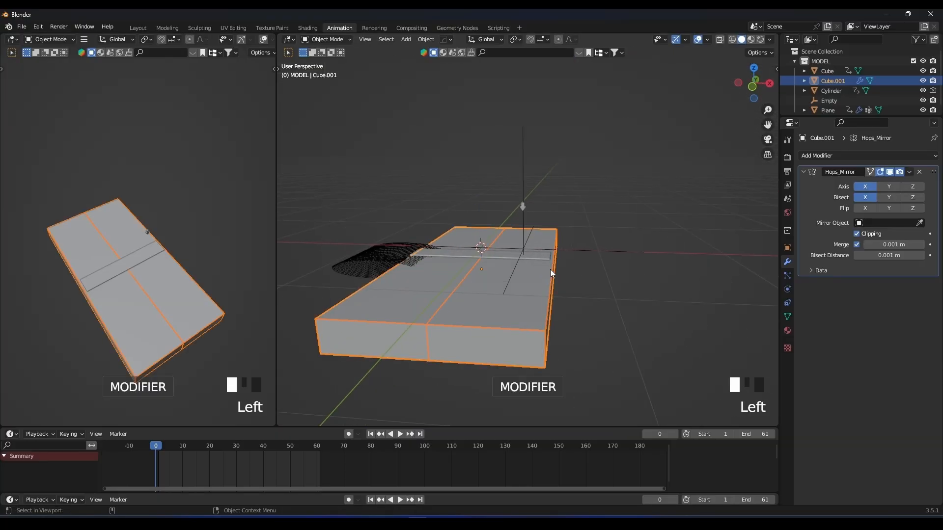
scroll(506, 290, "down", 1)
Bevel the slab's vertical corner edges about 0.095 m with 8 segments and return to Object Mode.
key("Tab")
key("2")
middle_click_drag(506, 291, 688, 260)
left_click(512, 361, "shift")
middle_click_drag(515, 353, 580, 319)
left_click(373, 310, "shift")
middle_click_drag(408, 246, 506, 250)
middle_click_drag(520, 221, 605, 239)
key("ctrl+b")
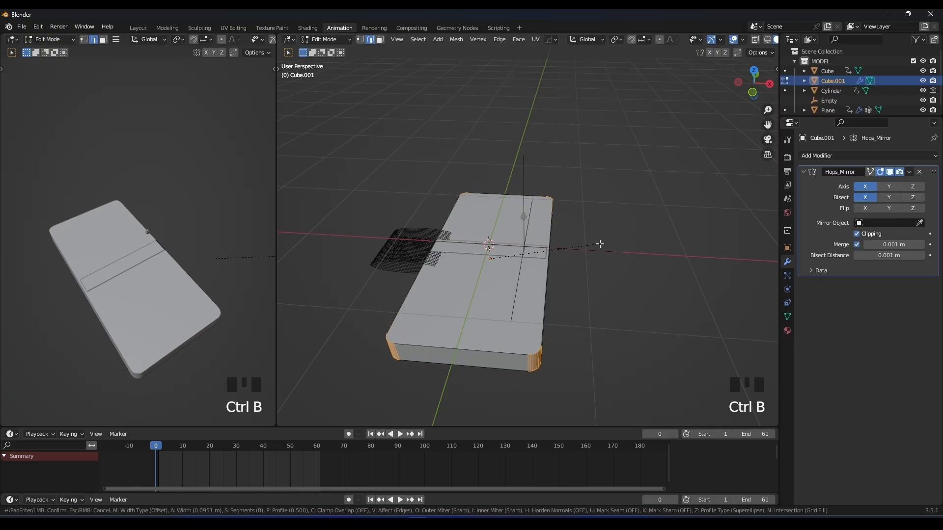
left_click(603, 245)
middle_click_drag(604, 244, 629, 201)
key("Tab")
Thin the slab to about 0.59 along Z and shift it vertically to line up with the strip.
key("s")
key("z")
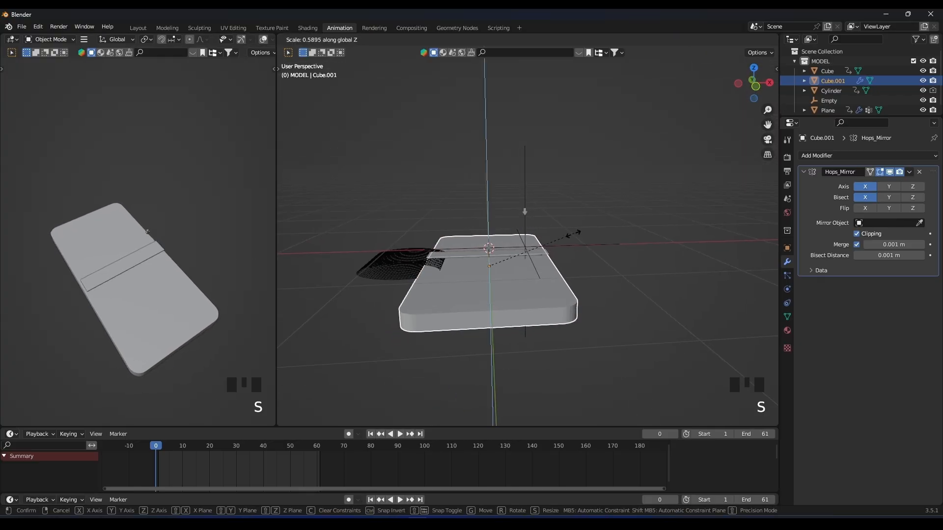
key("z")
left_click(567, 236)
Enlarge the slab to about 1.04 times its size and play the animation to check the ripple on it.
key("s")
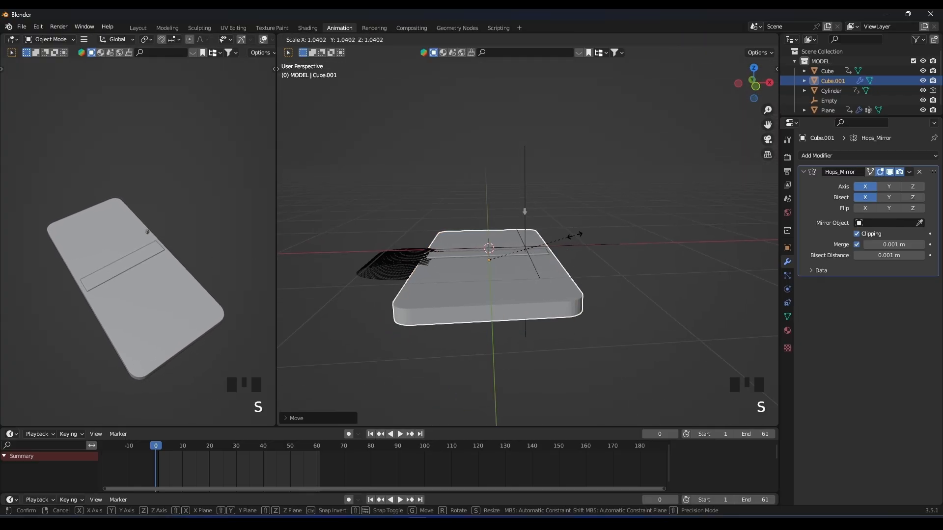
left_click(576, 237)
scroll(128, 228, "up", 4)
middle_click_drag(128, 228, 176, 200)
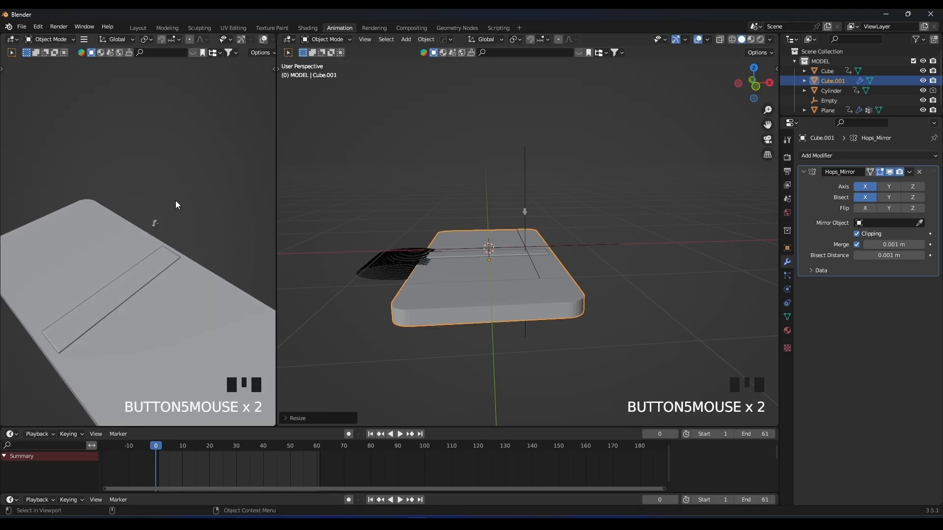
key("space")
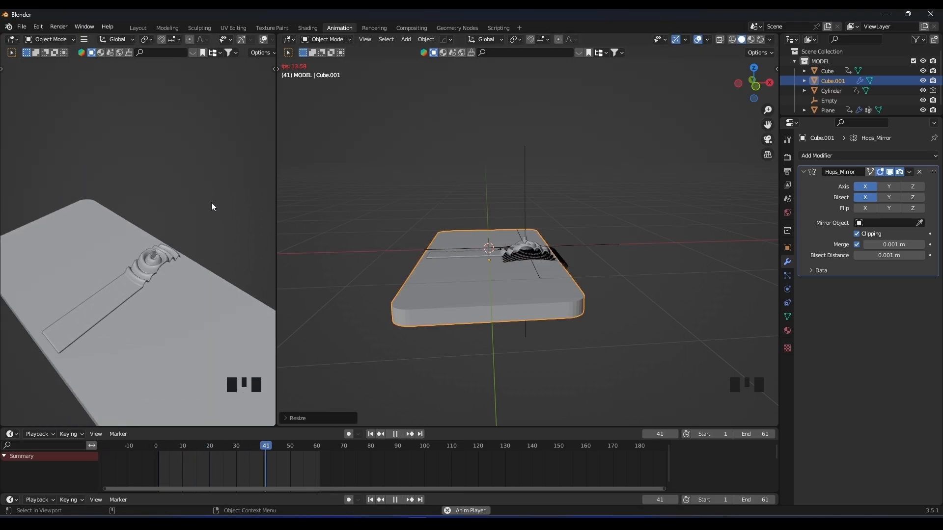
scroll(212, 202, "up", 4)
key("space")
Select the arrow above the strip and snap the 3D cursor to it.
middle_click_drag(518, 156, 576, 278)
left_click(527, 216)
key("KP_1")
key("KP_Decimal")
scroll(544, 234, "down", 2)
scroll(576, 278, "down", 5)
middle_click_drag(566, 239, 542, 164, "shift")
key("shift+s")
Add a torus mesh at the arrow's position.
key("shift+a")
mouse_move(542, 163)
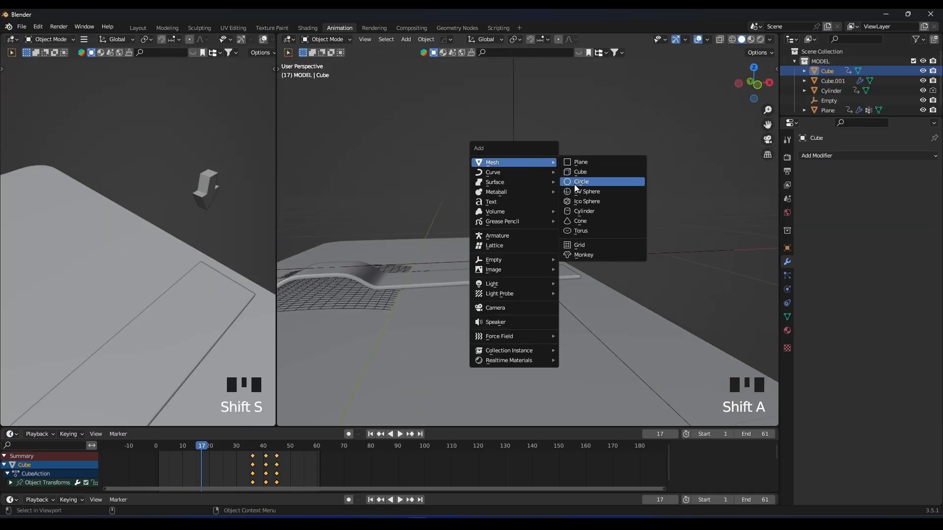
left_click(579, 231)
scroll(471, 265, "down", 7)
scroll(487, 243, "up", 4)
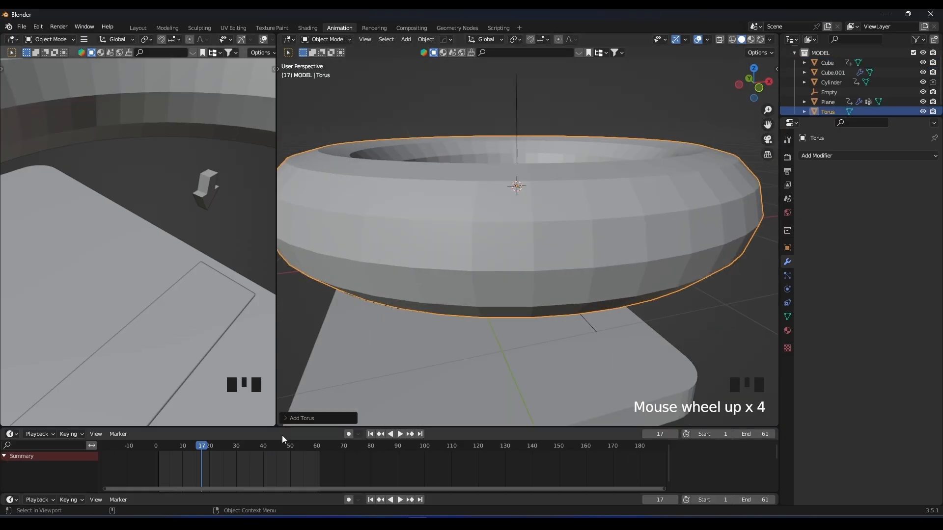
Set the torus's major radius to 0.079 m and minor radius to 0.006 m so it rings the arrow.
left_click(300, 418)
middle_click_drag(492, 295, 496, 334)
scroll(496, 334, "up", 1)
left_click_drag(386, 320, 348, 319)
middle_click_drag(162, 175, 153, 218)
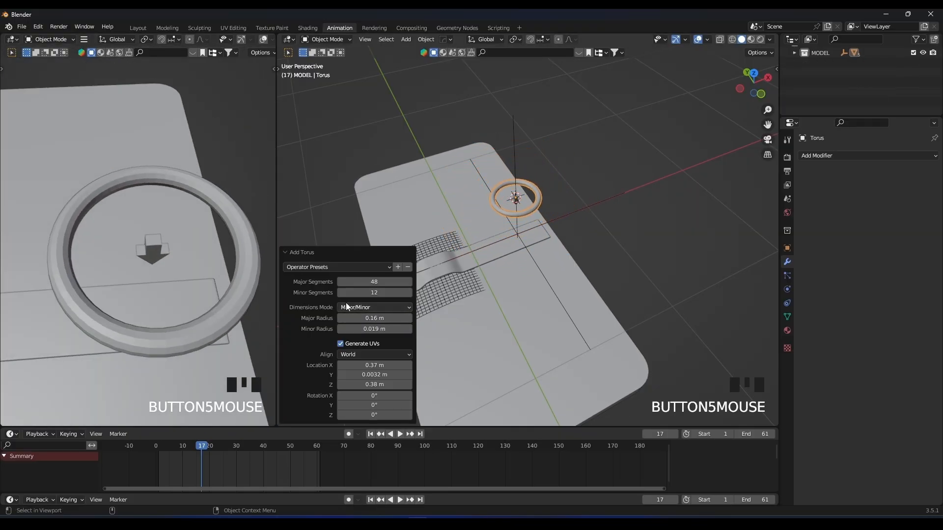
left_click_drag(374, 329, 357, 319, "shift")
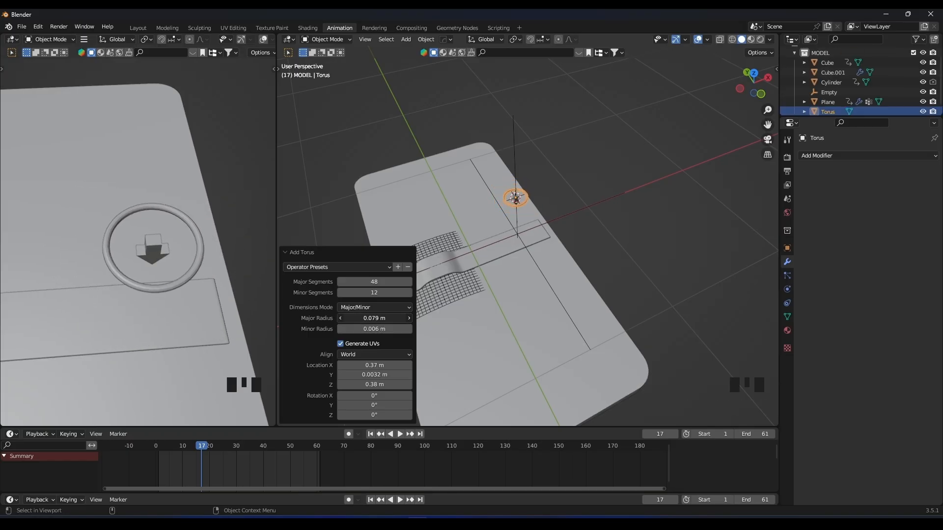
Set the torus's major segments to 31 and view the ring around the arrow from the side.
middle_click_drag(533, 213, 532, 176)
mouse_move(375, 281)
left_mouse_down("shift")
mouse_move(367, 281)
mouse_move(379, 281)
left_mouse_up("shift")
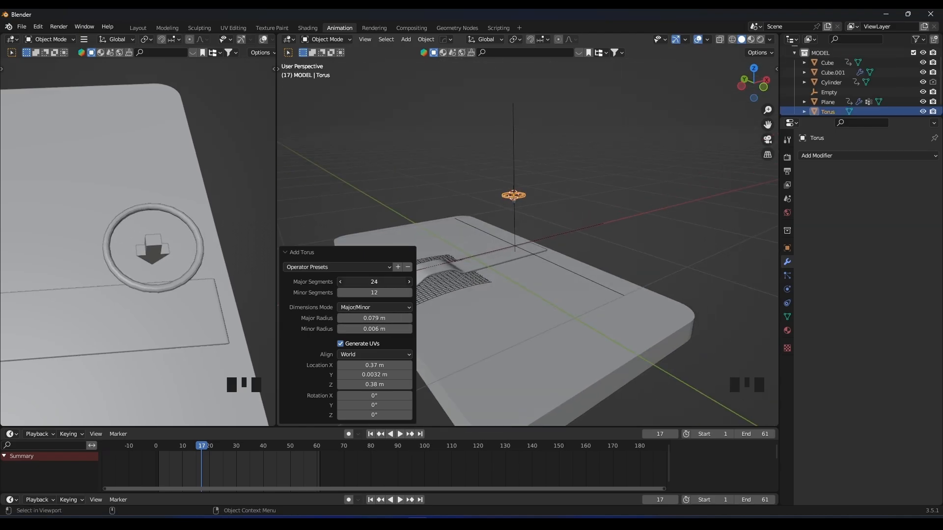
middle_click_drag(180, 227, 143, 162)
scroll(517, 187, "up", 7)
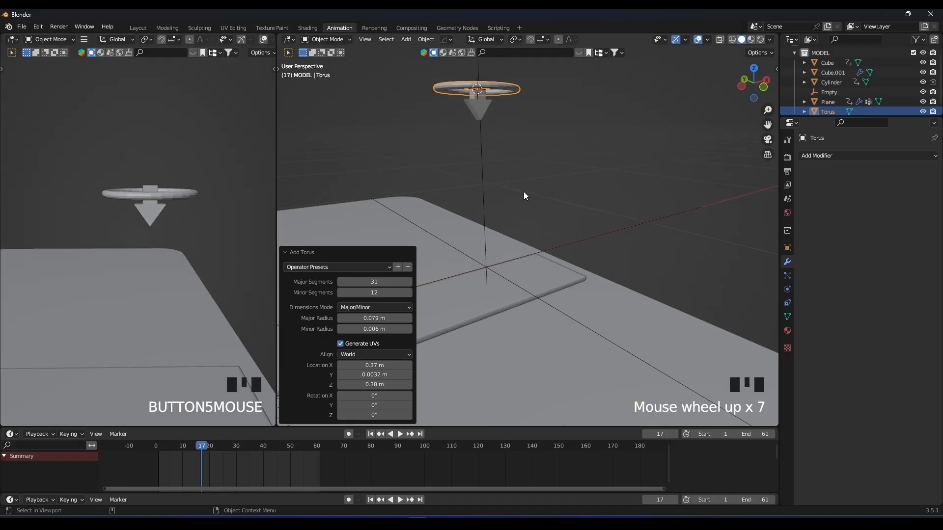
Shade the torus around the arrow smooth.
key("KP_Decimal")
right_click_drag(524, 192, 528, 190)
scroll(579, 206, "down", 4)
scroll(609, 222, "down", 1)
middle_click_drag(591, 197, 570, 191)
scroll(616, 189, "up", 5)
Add an Array modifier to the torus with a count of 3.
left_click(818, 156)
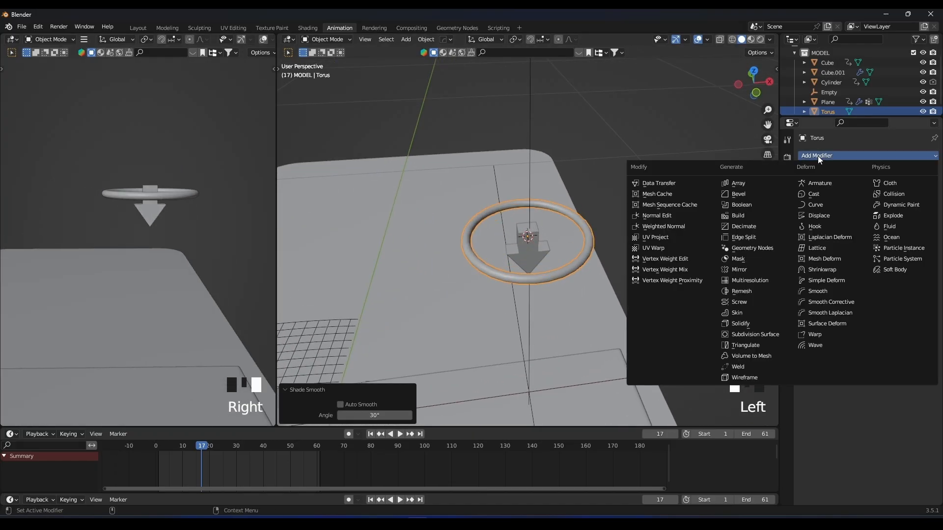
left_click(763, 180)
left_click(921, 200)
Add a sphere-shaped empty at the centre of the first torus ring.
scroll(666, 205, "down", 3)
middle_click_drag(631, 211, 553, 209, "shift")
middle_click_drag(445, 230, 528, 195, "shift")
key("shift+a")
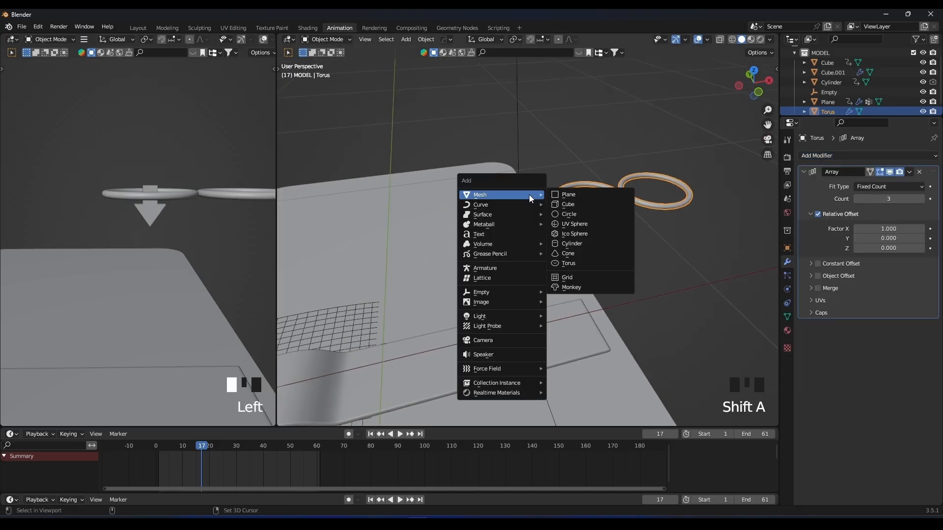
mouse_move(516, 293)
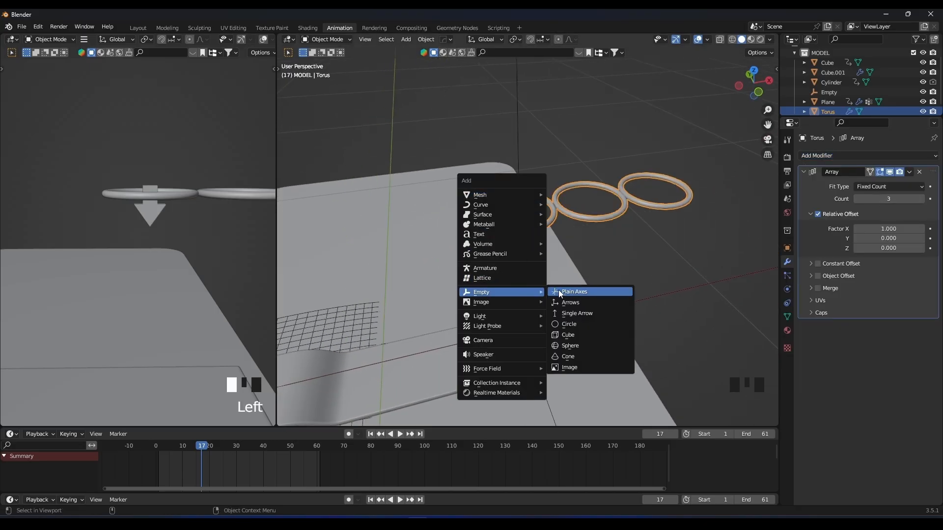
left_click(576, 345)
scroll(571, 317, "down", 5)
key("s")
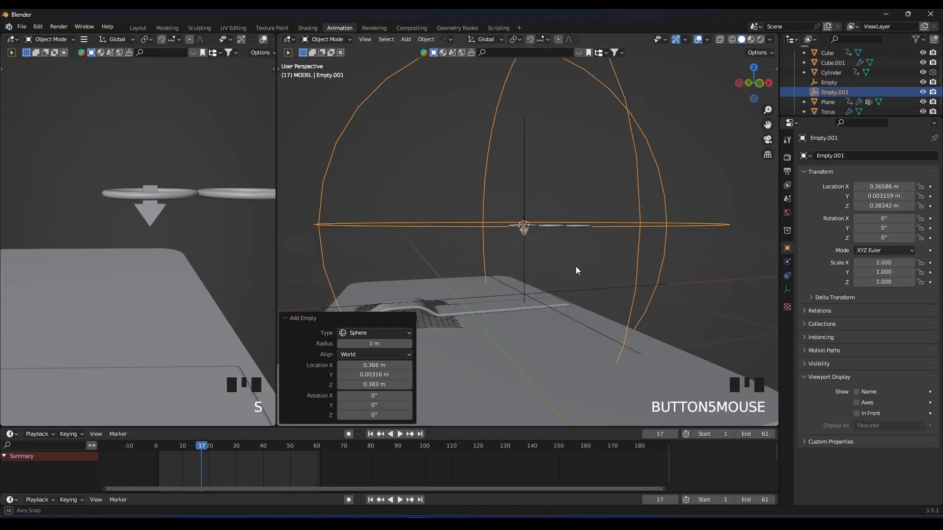
Enable Object Offset in the torus's Array modifier and assign Empty.001 as the offset object.
scroll(575, 266, "up", 3)
left_click(570, 226)
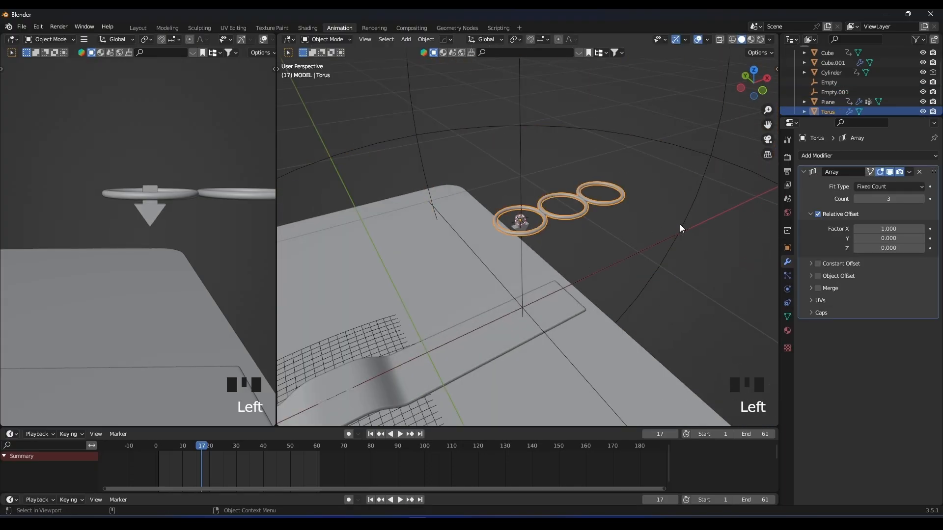
left_click(817, 276)
left_click(811, 276)
scroll(618, 169, "down", 4)
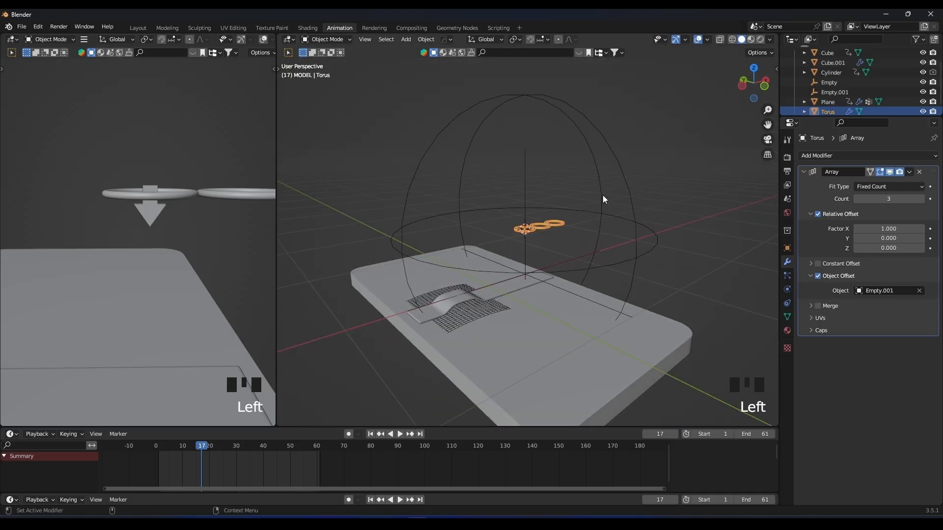
scroll(638, 206, "up", 3)
scroll(634, 206, "up", 2)
scroll(729, 216, "down", 1, "shift")
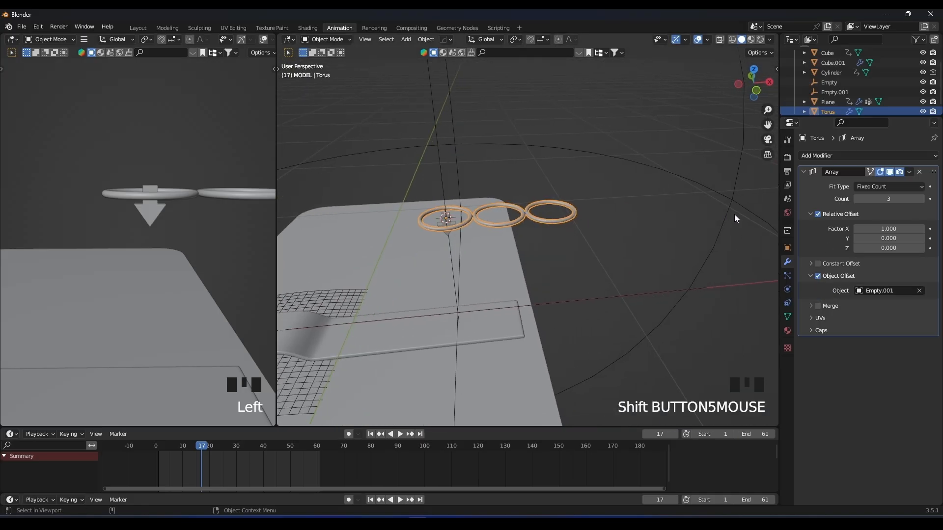
Set the torus array's relative offset factors to 0 on X and 1 on Z.
mouse_move(889, 248)
left_mouse_down()
mouse_move(904, 248)
mouse_move(888, 248)
left_mouse_up()
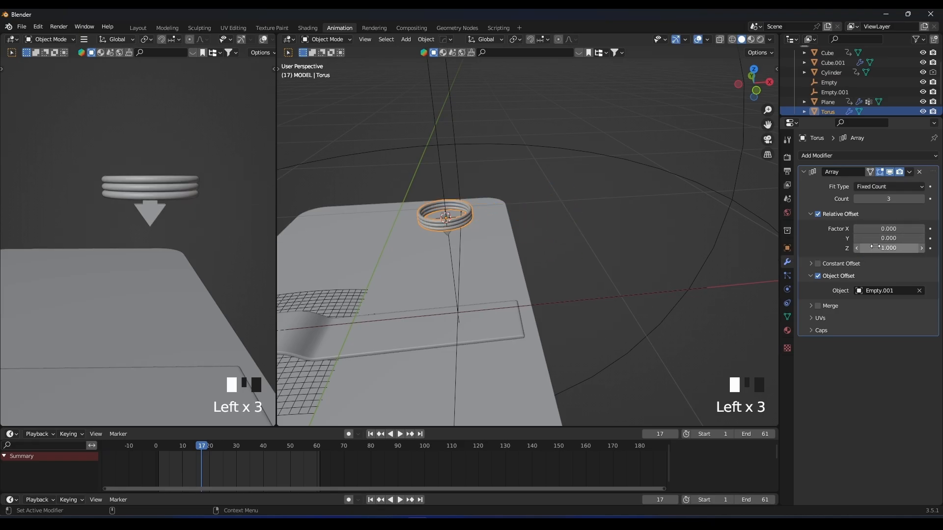
Try moving and scaling Empty.001 to preview its effect on the arrayed rings.
scroll(554, 227, "down", 6)
left_click(595, 236)
key("g")
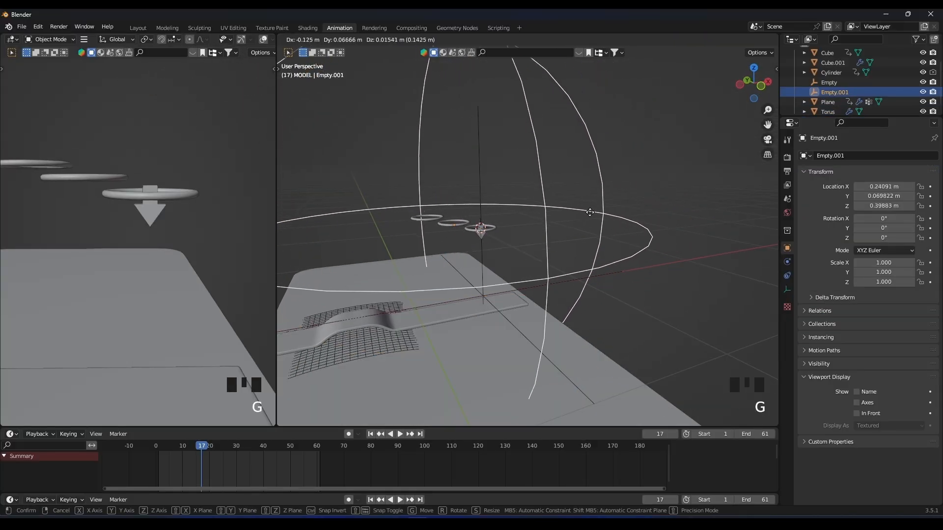
key("g")
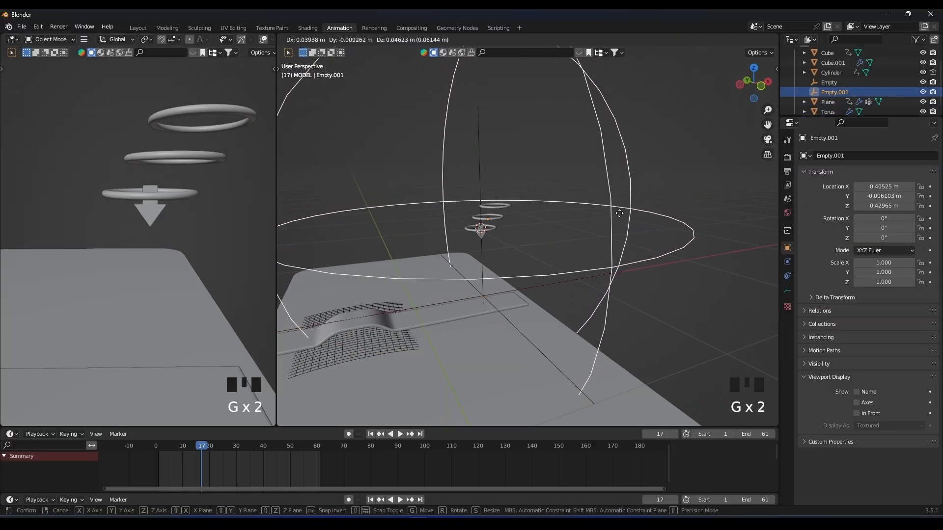
left_click(611, 211)
key("s")
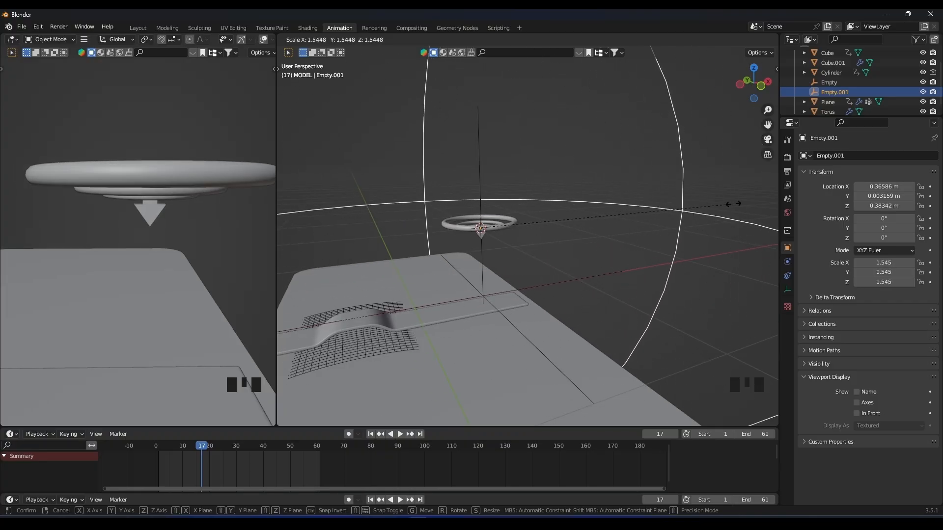
right_click(701, 205)
Select the torus together with Empty.001 and lower both about 0.465 m along Z into the top of the slab.
scroll(514, 225, "up", 3)
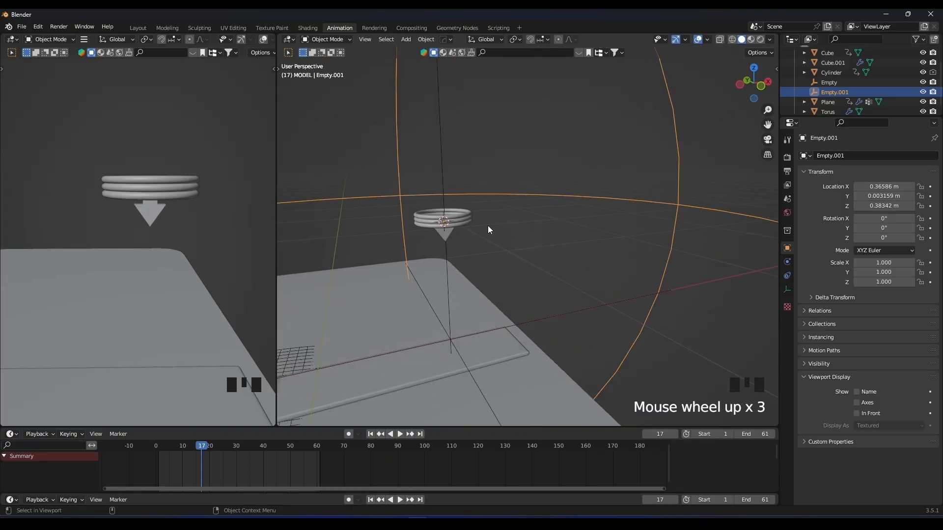
left_click(464, 220)
scroll(511, 197, "down", 2)
left_click(595, 196, "shift")
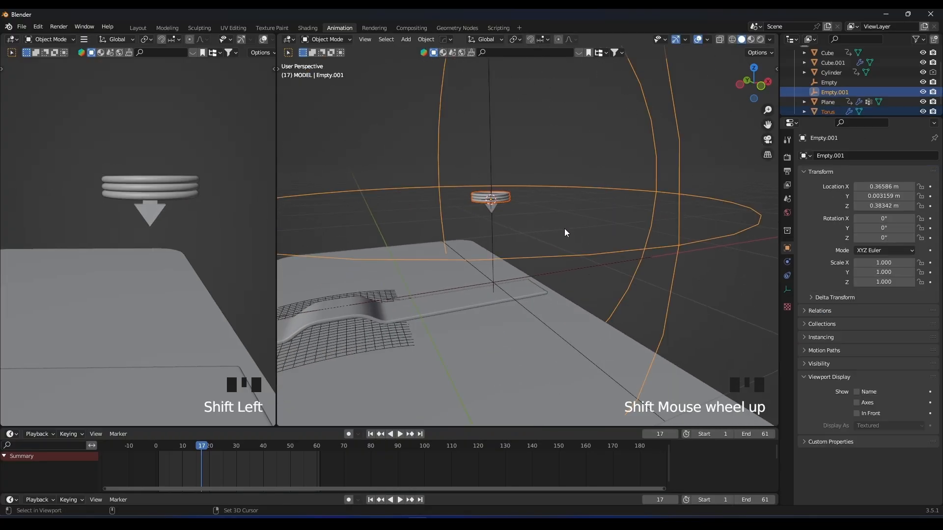
scroll(572, 231, "down", 4)
key("KP_Decimal")
key("KP_1")
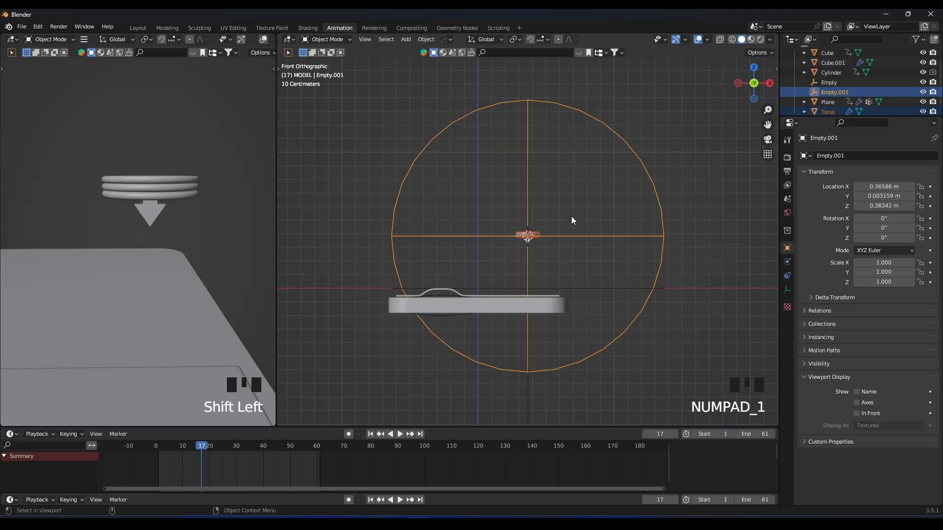
key("g")
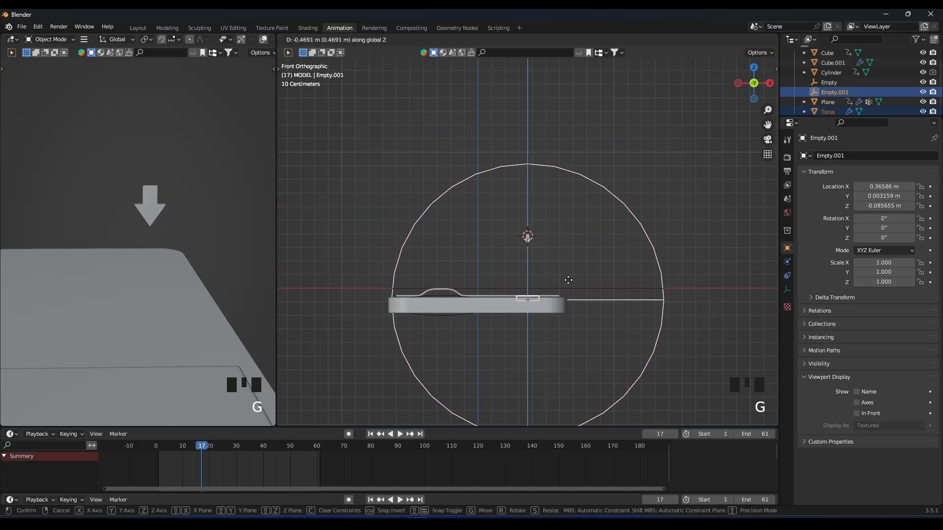
left_click(569, 279)
Scale the torus and Empty.001 down to about 0.811 and raise them about 0.0076 m along Z beneath the strip.
scroll(570, 283, "up", 2)
middle_click_drag(570, 285, 559, 222, "shift")
scroll(584, 224, "up", 6)
key("s")
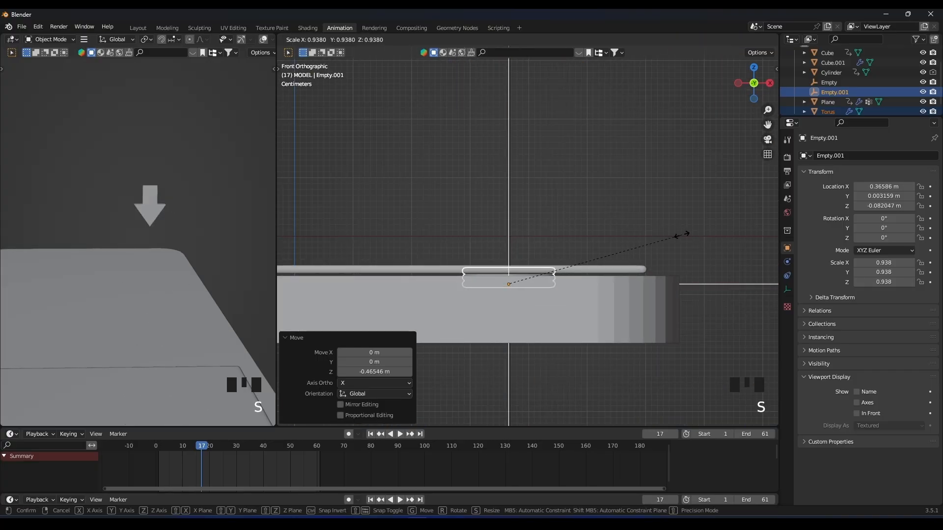
left_click(654, 246)
key("g")
key("z")
left_click(652, 240)
scroll(499, 296, "down", 4)
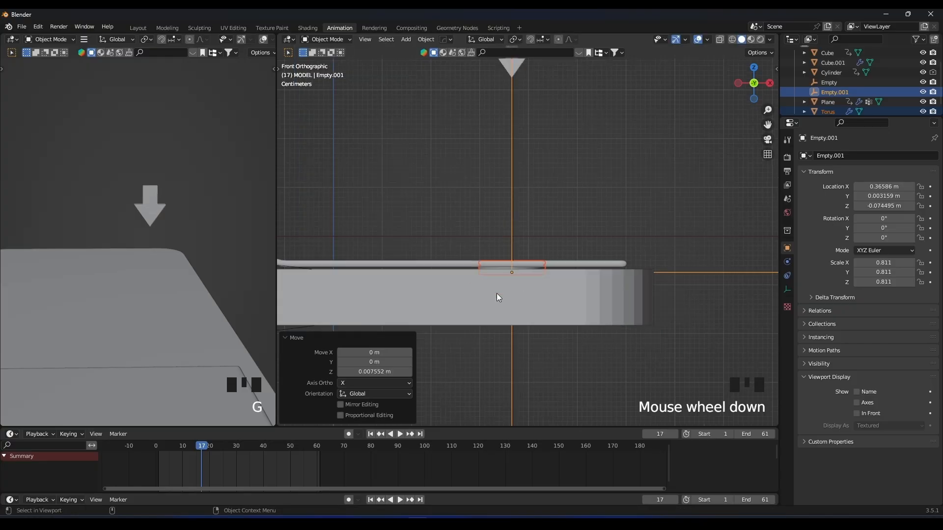
scroll(212, 314, "down", 3)
scroll(235, 287, "down", 2, "shift")
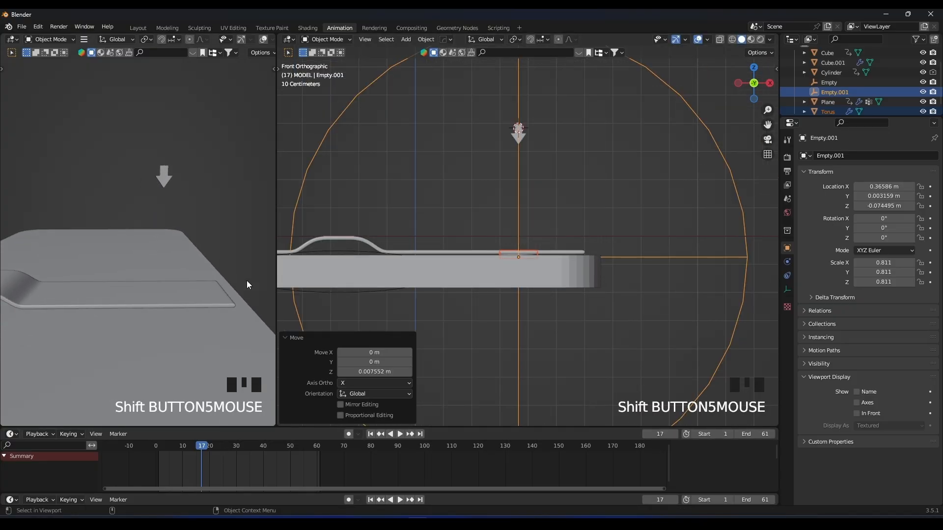
Turn on auto keying and keyframe Empty.001 in place at frame 40.
left_click(639, 260)
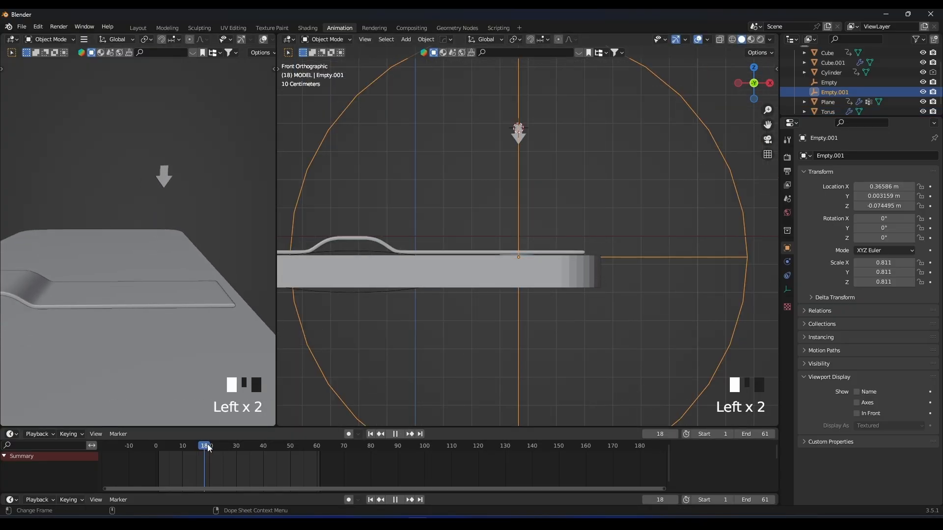
left_click_drag(256, 452, 264, 445)
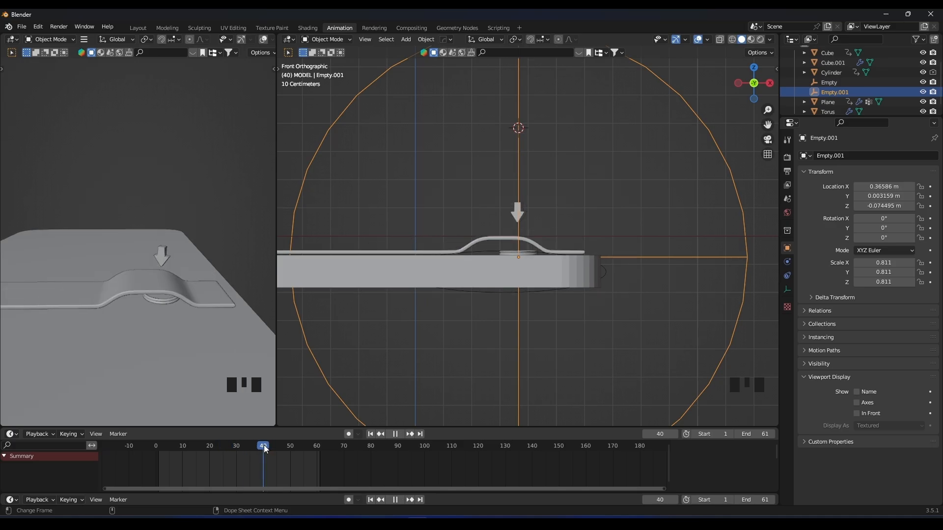
left_click(348, 499)
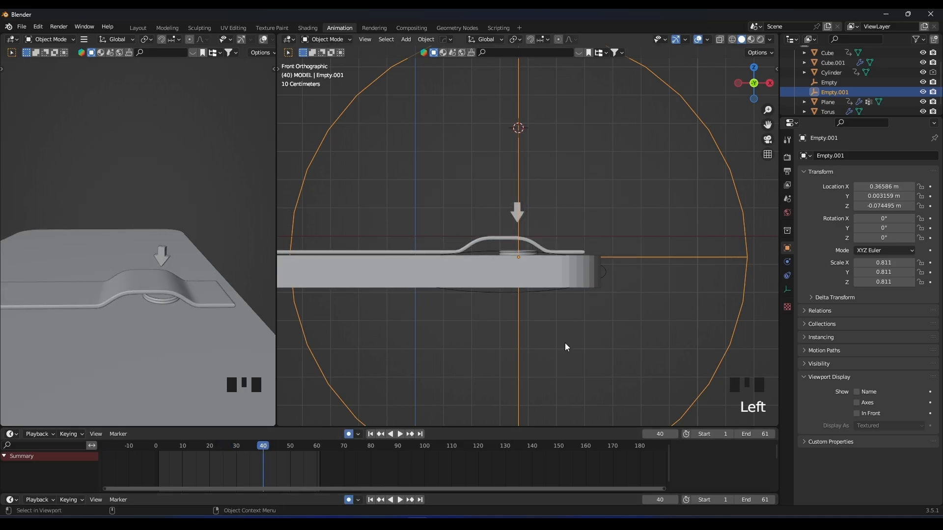
key("g")
left_click(565, 342)
left_click_drag(264, 447, 266, 447)
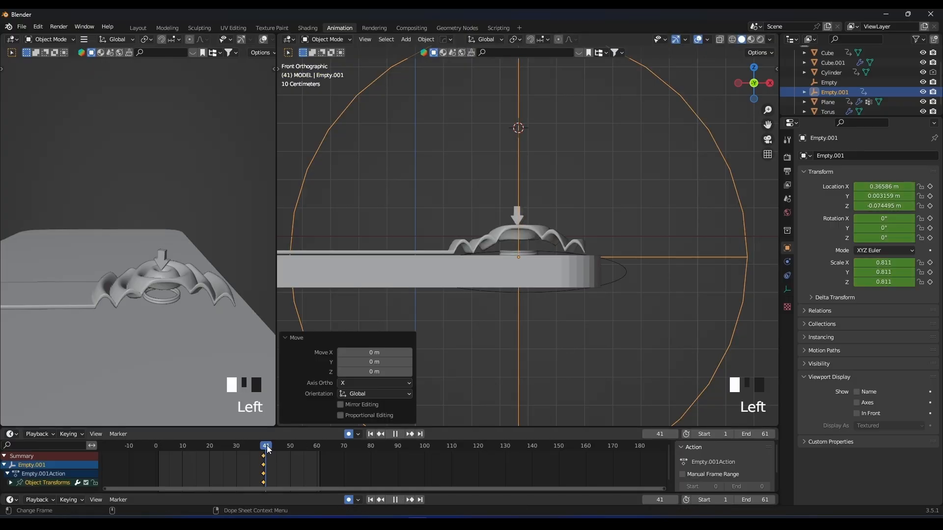
key("g")
right_click(543, 324)
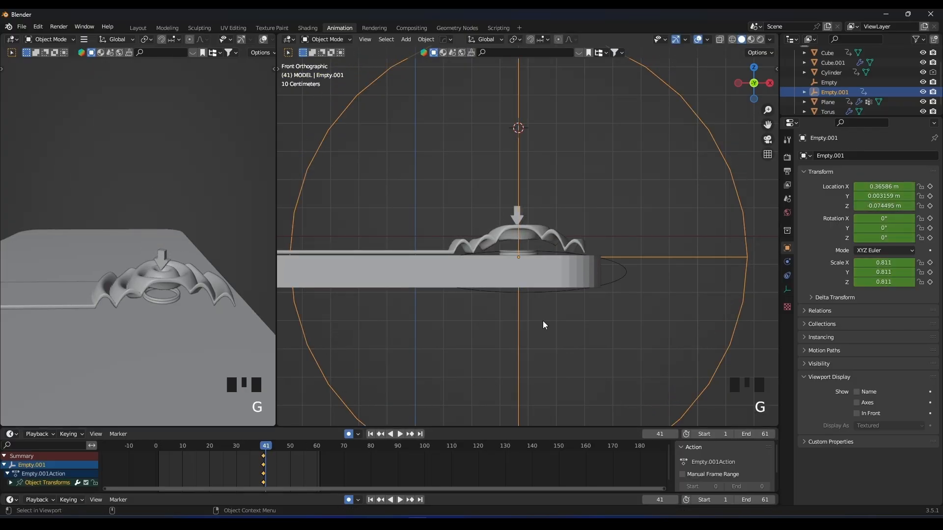
Select the torus along with Empty.001 and keyframe both in place at frame 40.
left_click(528, 253, "shift")
scroll(529, 251, "up", 4)
middle_click_drag(553, 252, 712, 218)
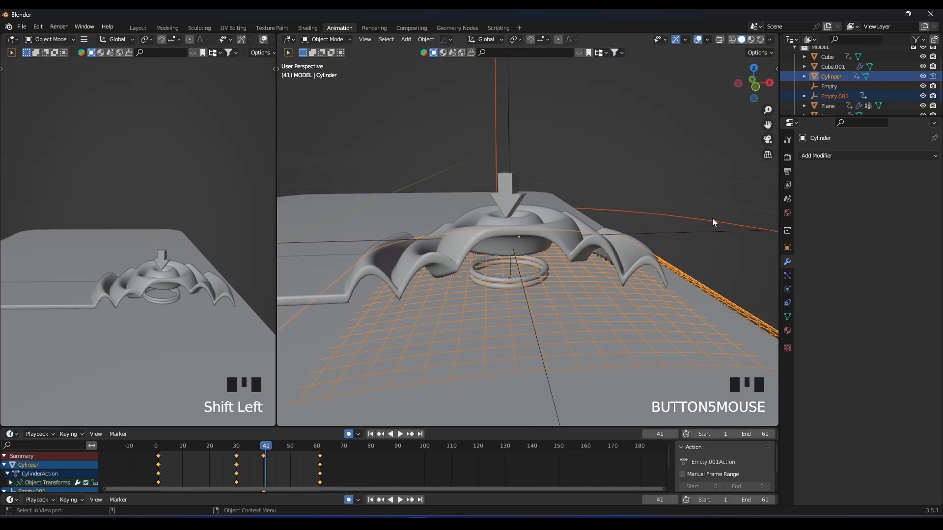
left_click(685, 216)
left_click(686, 216)
left_click(537, 274, "shift")
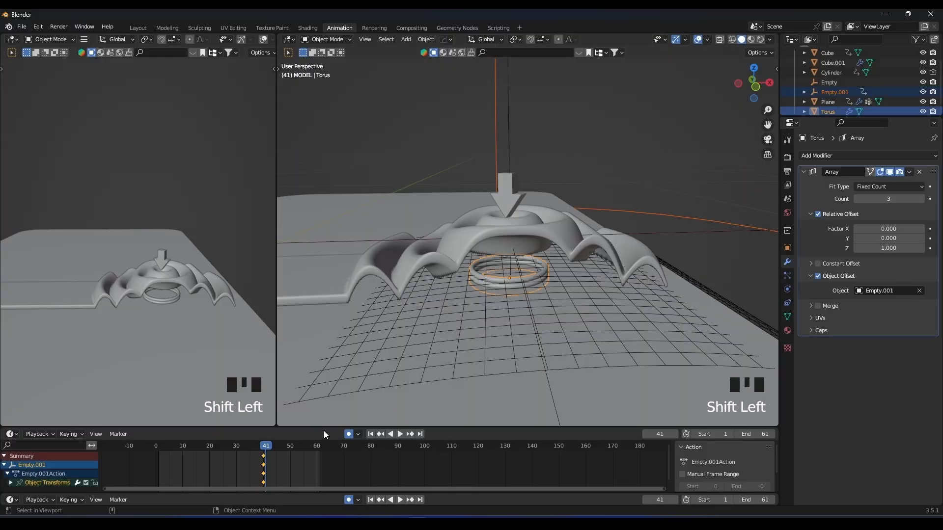
key("Left")
key("g")
left_click(527, 320)
At frame 41, raise the torus and Empty.001 by 0.1079 m along Z with auto keying.
left_click_drag(265, 448, 267, 448)
scroll(534, 295, "down", 4)
key("g")
left_click(539, 265)
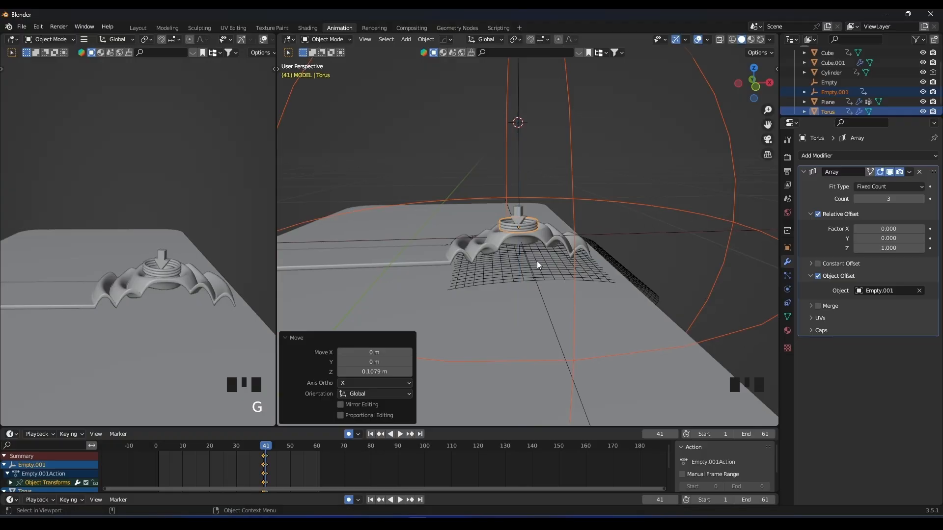
At frame 42, scale Empty.001 by 1.375 and raise it about 0.016 m along Z to spread the rings.
left_click_drag(269, 454, 269, 452)
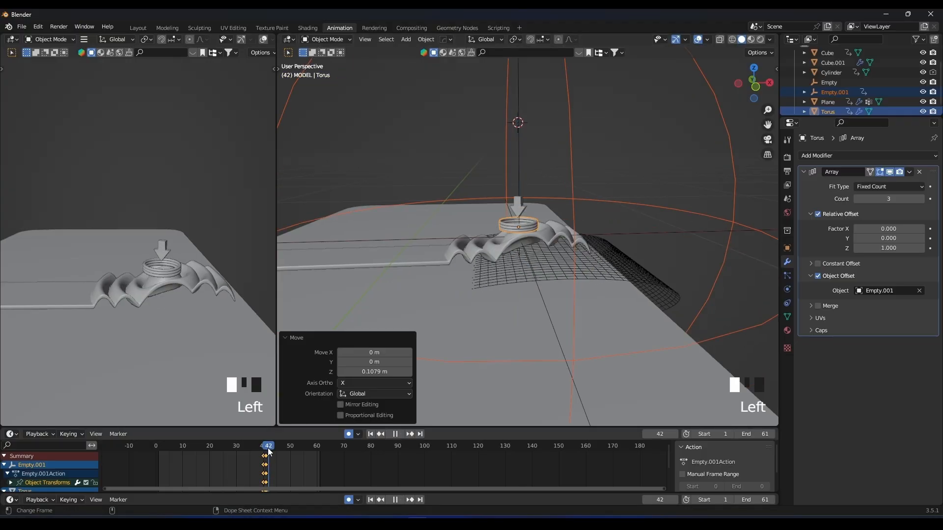
scroll(627, 204, "down", 4)
middle_click_drag(627, 204, 636, 213)
left_click(635, 213)
scroll(635, 213, "up", 3)
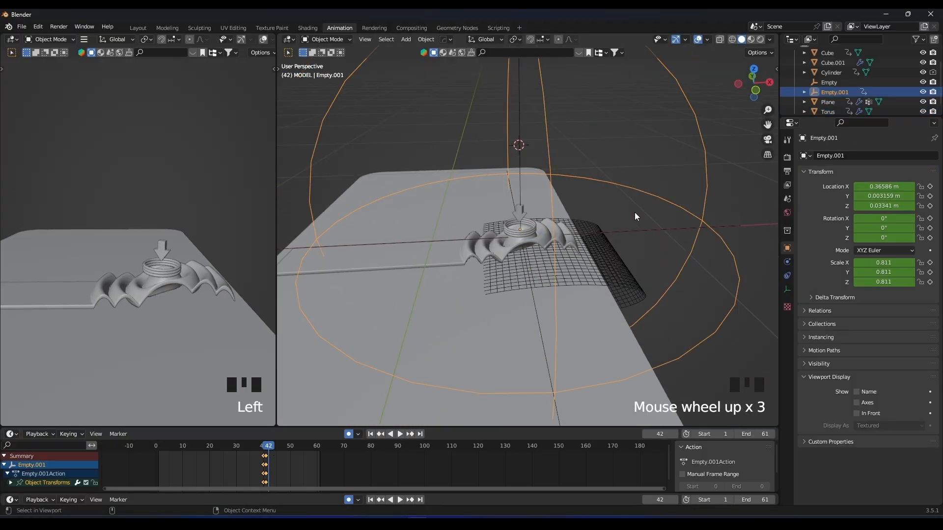
key("s")
left_click(678, 205)
key("g")
key("z")
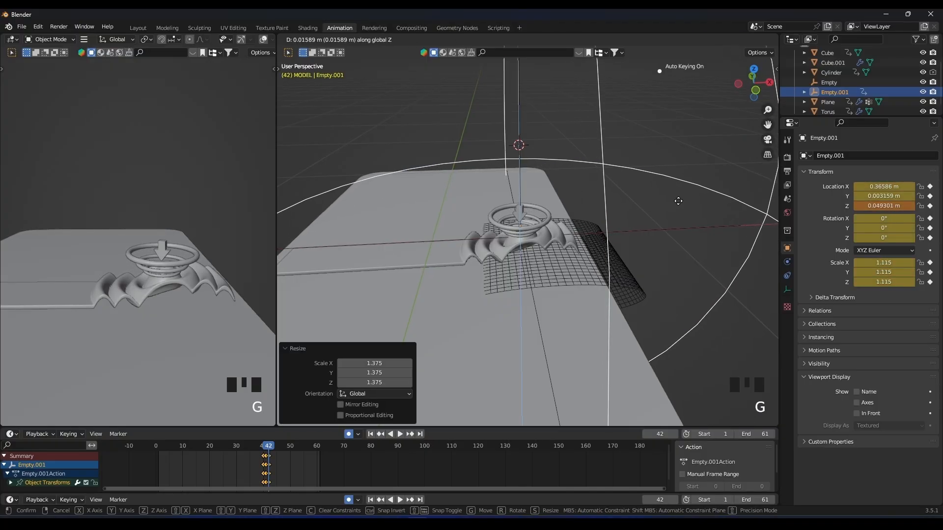
left_click(679, 202)
scroll(445, 354, "down", 2)
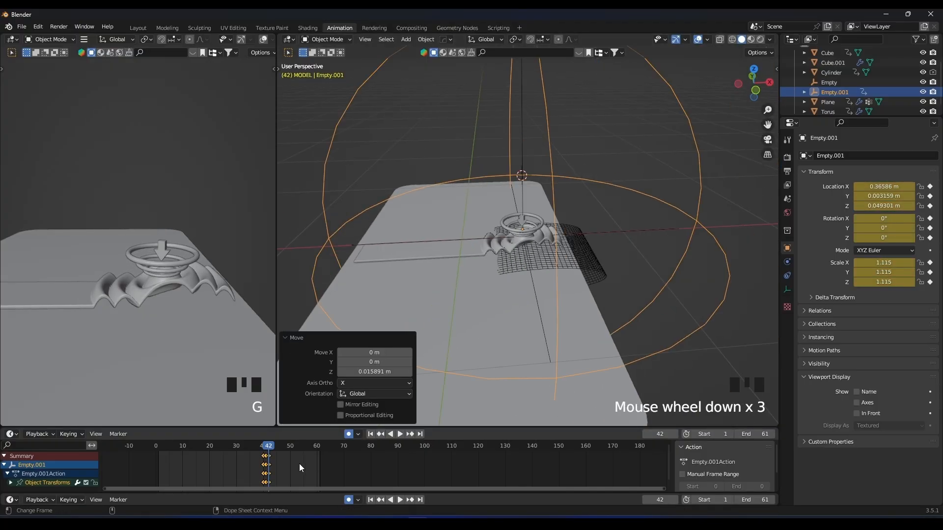
Enlarge the timeline area and play and scrub the ring animation around frames 36 to 43.
left_click(297, 463)
scroll(289, 462, "up", 2)
left_click_drag(289, 423, 289, 377)
left_click(242, 399)
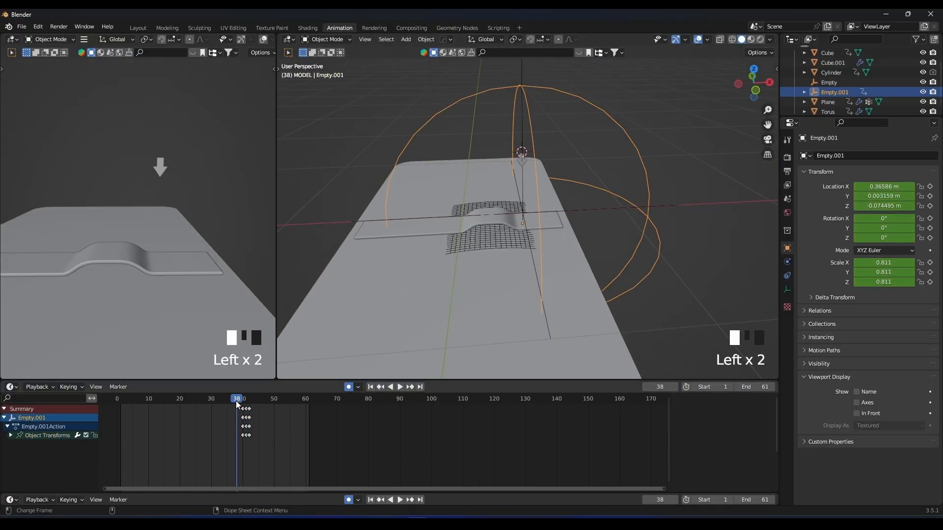
key("space")
left_click(233, 401)
scroll(184, 279, "up", 2)
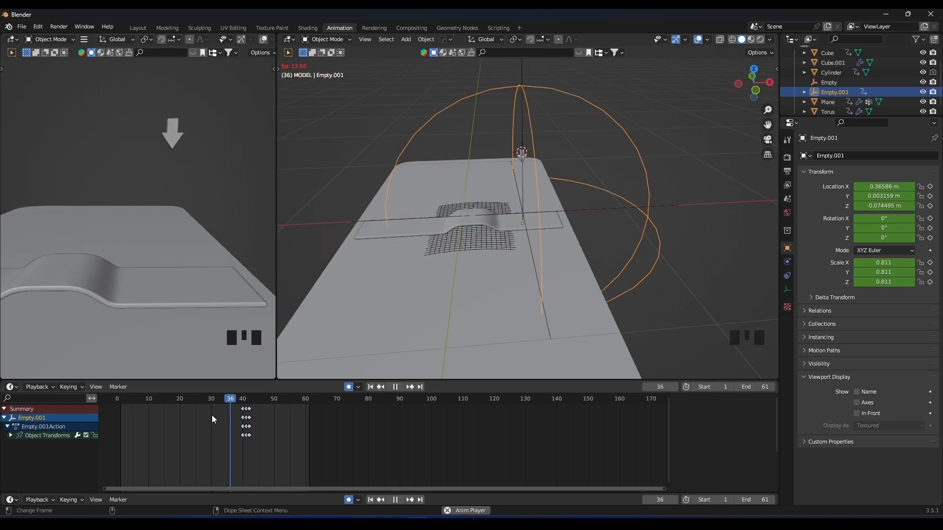
left_click(244, 399)
left_click(246, 400)
left_click(246, 399)
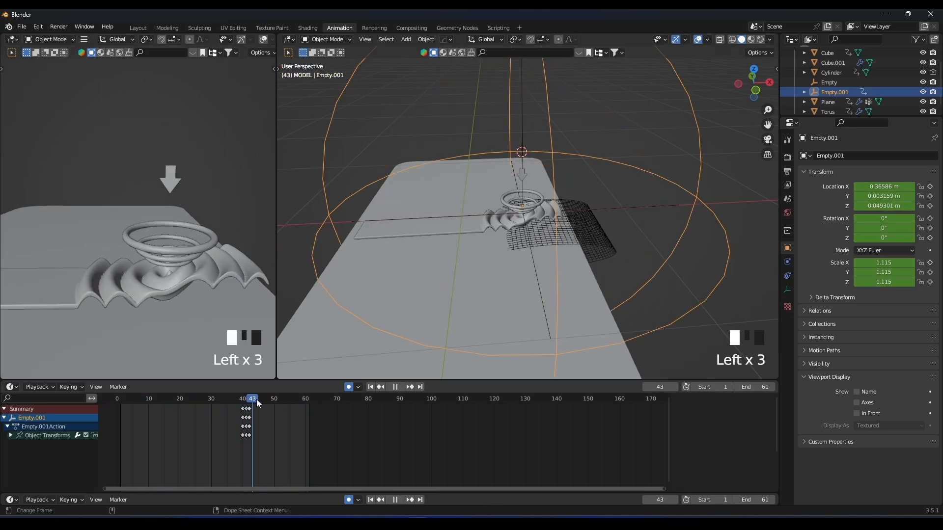
left_click_drag(249, 405, 254, 404)
scroll(494, 237, "up", 3)
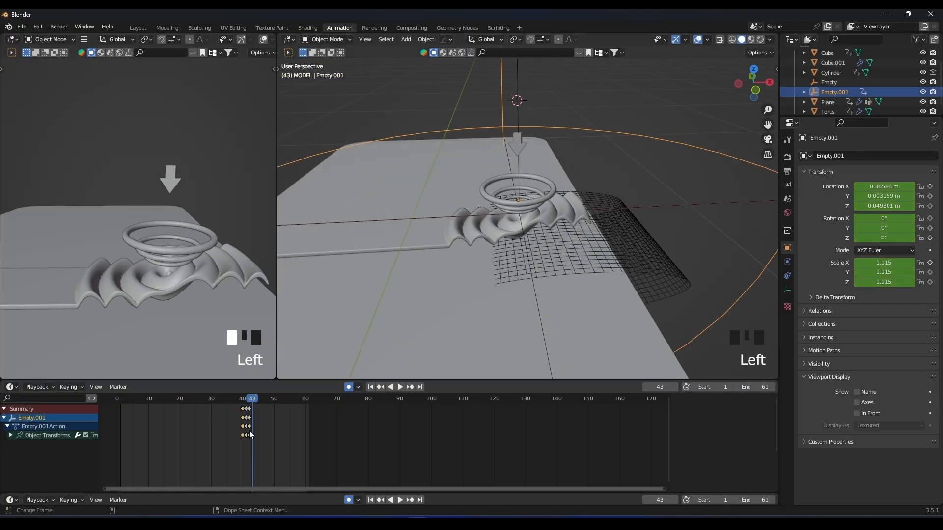
Duplicate Empty.001's frame 40 and 41 keyframes in reverse order, placing them at frames 47 and 45.
left_click_drag(239, 416, 246, 445)
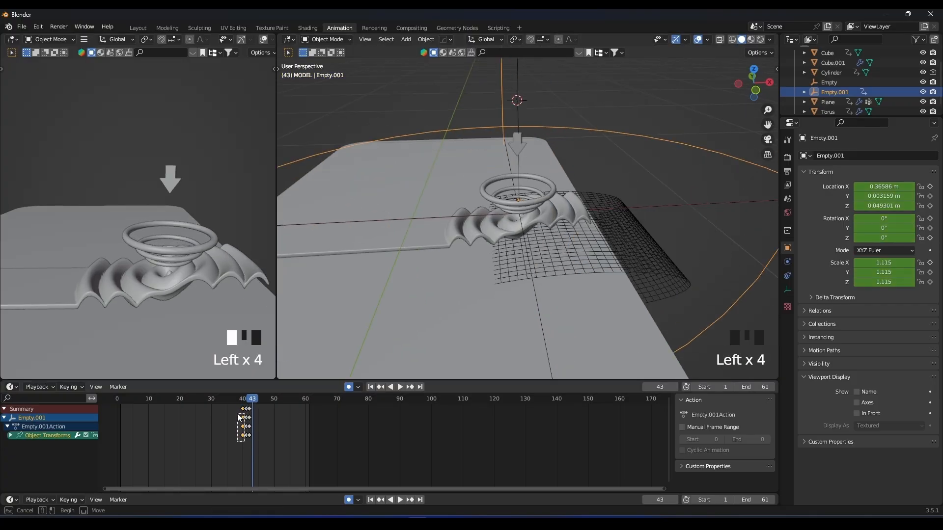
left_click(254, 414)
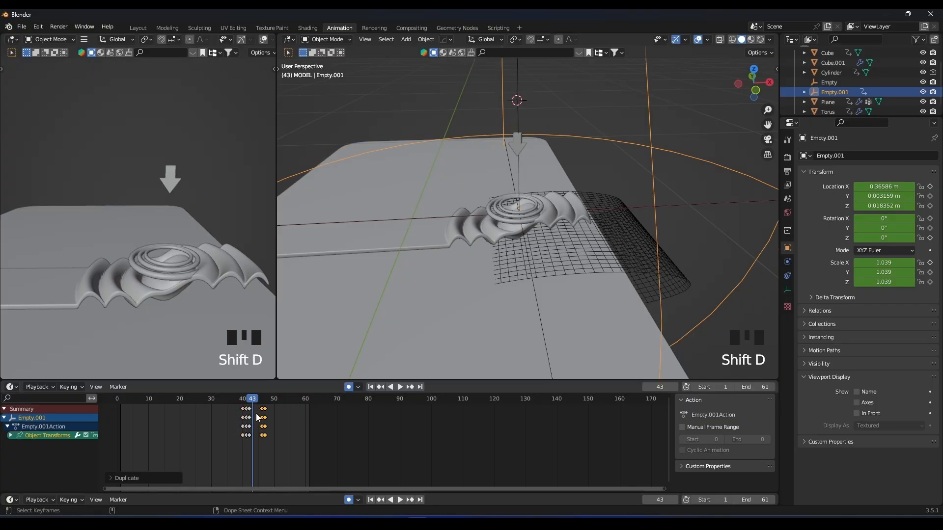
key("g")
left_click(273, 421)
key("g")
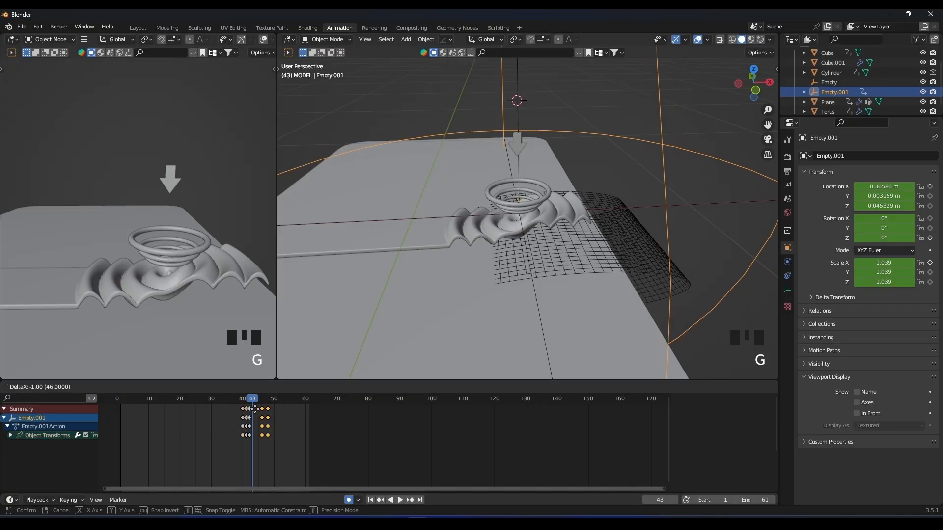
left_click(259, 423)
scroll(270, 419, "up", 5)
scroll(379, 420, "down", 1, "shift")
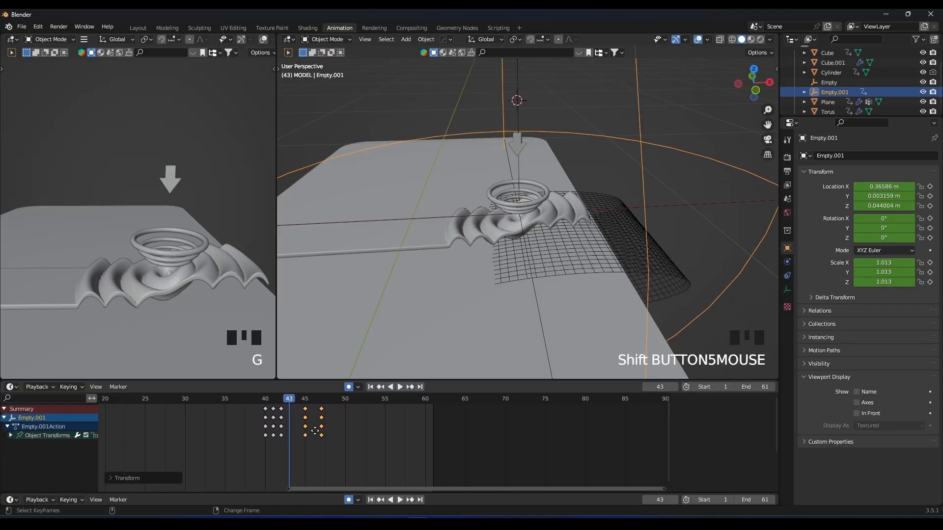
Scrub to frame 46, then duplicate the torus's frame 40 keyframe to frame 44.
scroll(325, 419, "up", 3)
left_click(261, 400)
left_click(270, 400)
mouse_move(270, 399)
left_mouse_down()
mouse_move(311, 400)
mouse_move(253, 400)
mouse_move(272, 400)
left_mouse_up()
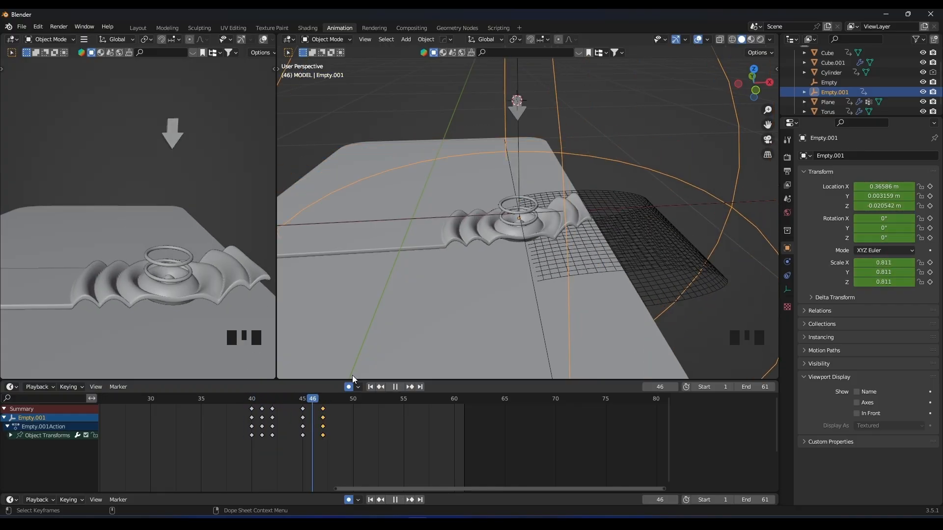
left_click(520, 211)
key("shift+d")
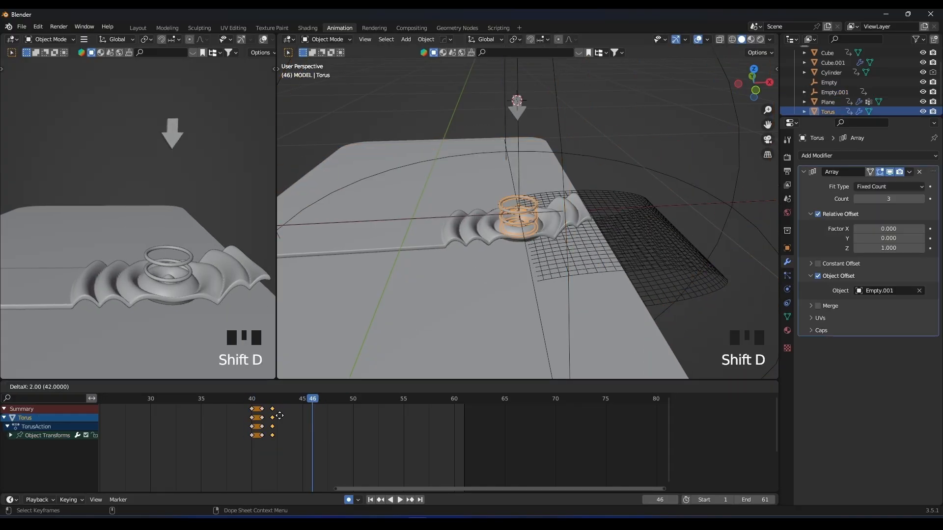
left_click(293, 416)
Play back the ring animation from just before frame 40 to check its timing.
left_click(249, 400)
left_click(236, 399)
key("space")
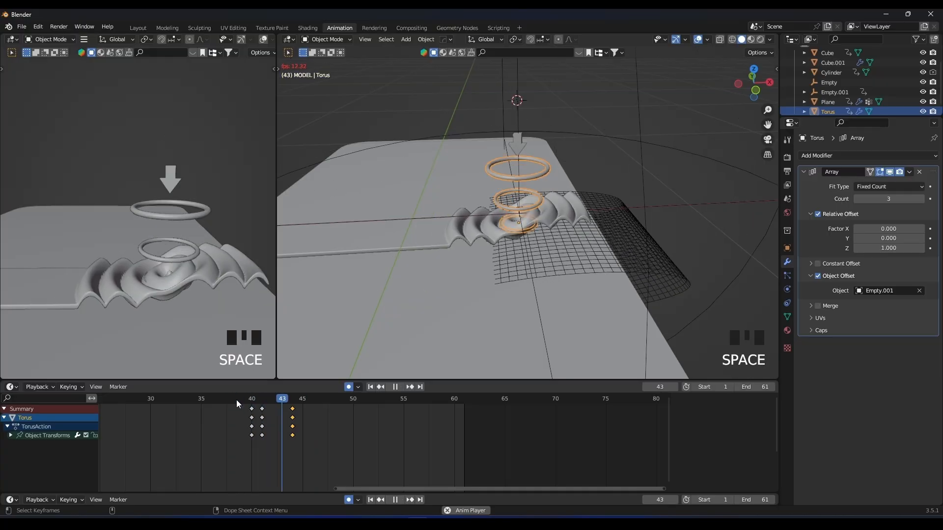
left_click(237, 399)
left_click(237, 399)
key("space")
Shift Empty.001's two duplicated keyframes two frames earlier, to frames 43 and 45, and scrub through the result.
left_click(296, 409)
left_click(729, 181)
middle_click_drag(728, 181, 657, 198)
middle_click_drag(657, 198, 637, 224, "shift")
left_click_drag(369, 454, 293, 414)
key("g")
left_click(269, 410)
mouse_move(235, 399)
left_mouse_down()
mouse_move(295, 399)
mouse_move(228, 398)
mouse_move(252, 399)
left_mouse_up()
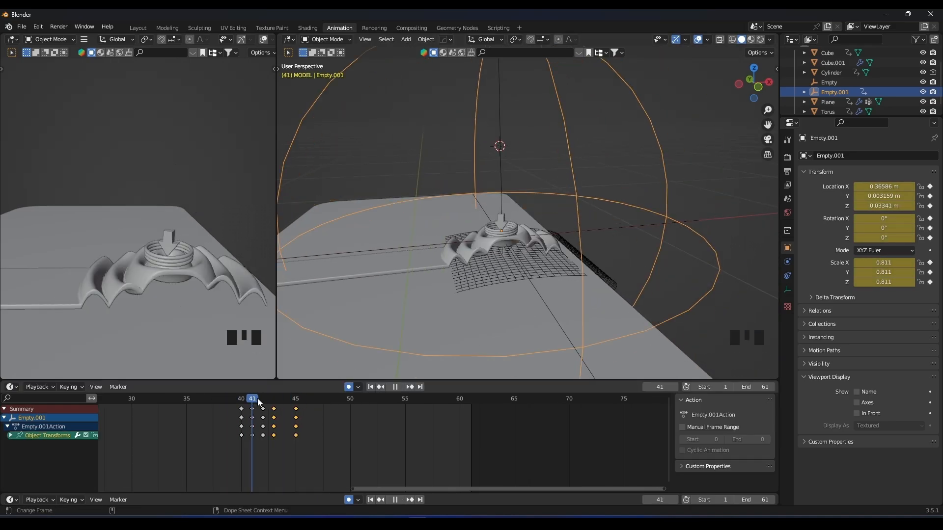
Remove Empty.001's frame 43 keyframe, pull its last keyframe back to frame 44, and play back the result.
left_click(274, 411)
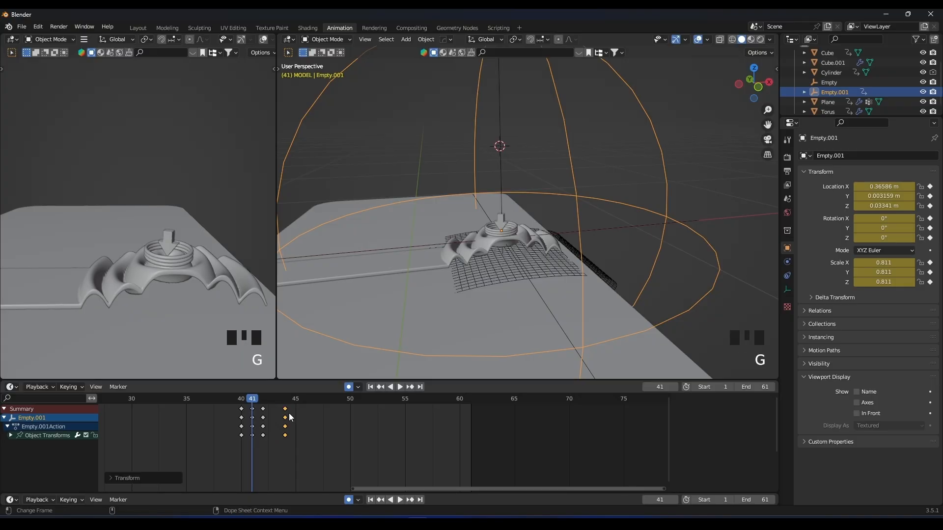
left_click_drag(251, 400, 295, 401)
middle_click_drag(269, 344, 194, 290)
key("space")
scroll(194, 290, "up", 2)
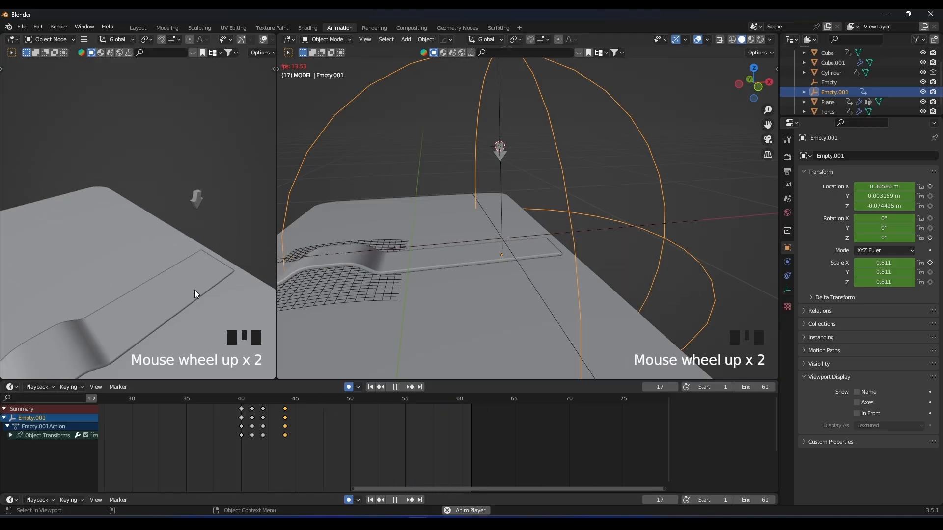
key("space")
Move Empty.001's last keyframe to frame 43 and replay the animation from just before frame 40.
key("Left")
key("Left")
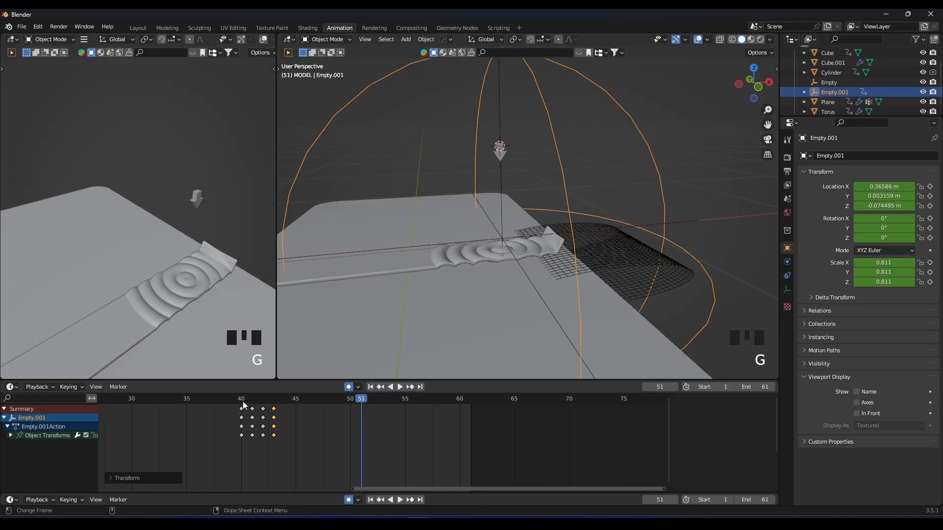
left_click(238, 402)
key("space")
left_click(237, 402)
key("space")
left_click(232, 401)
key("space")
Select the torus and move its last keyframe to frame 43.
scroll(519, 272, "up", 2)
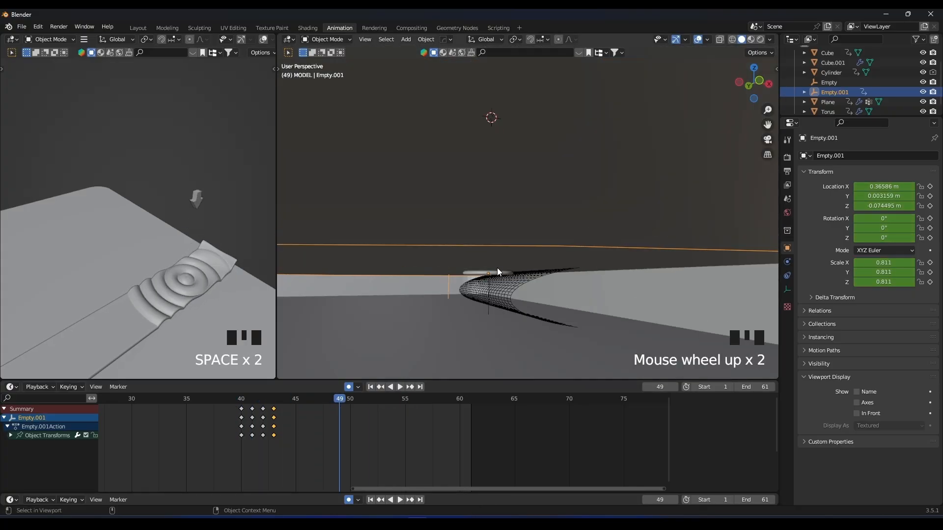
left_click(437, 326)
left_click(499, 272)
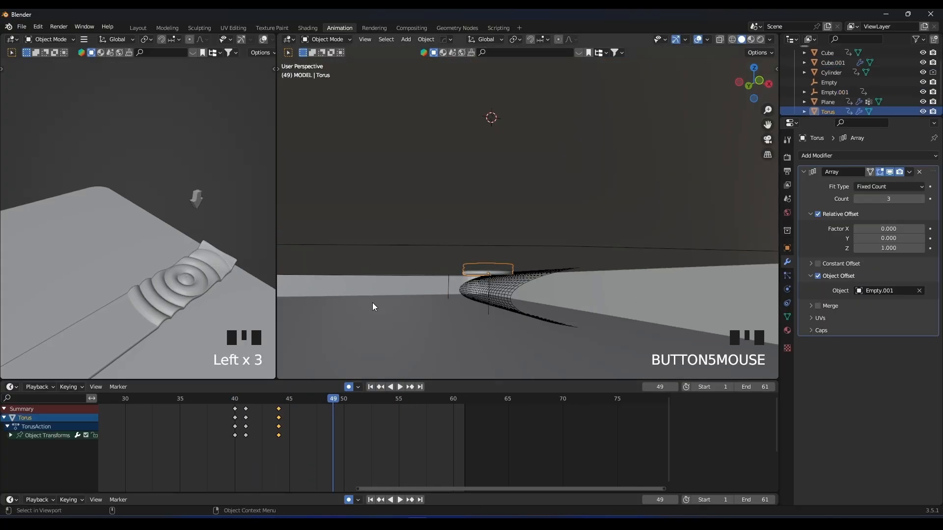
key("g")
left_click(268, 417)
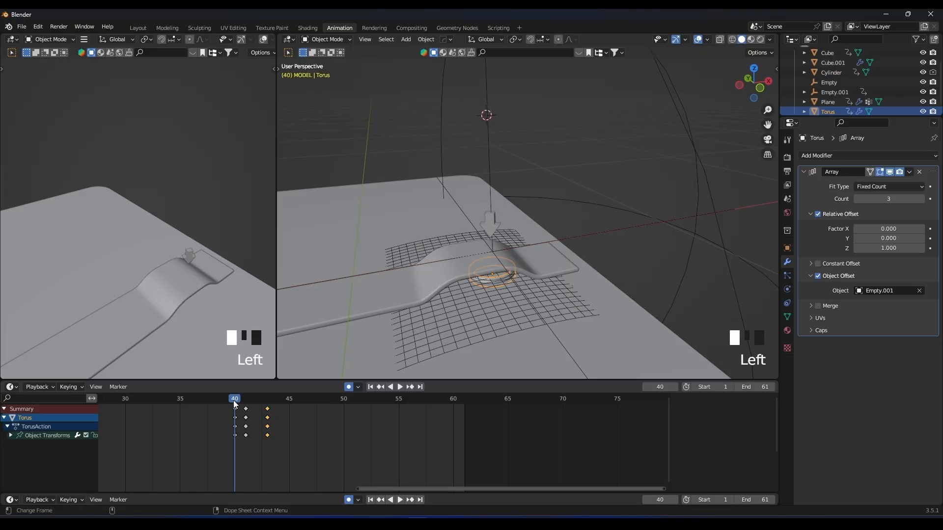
Replay the ring burst from just before frame 40 to check the torus and empty timing.
key("space")
left_click(220, 399)
key("space")
key("space")
left_click(226, 402)
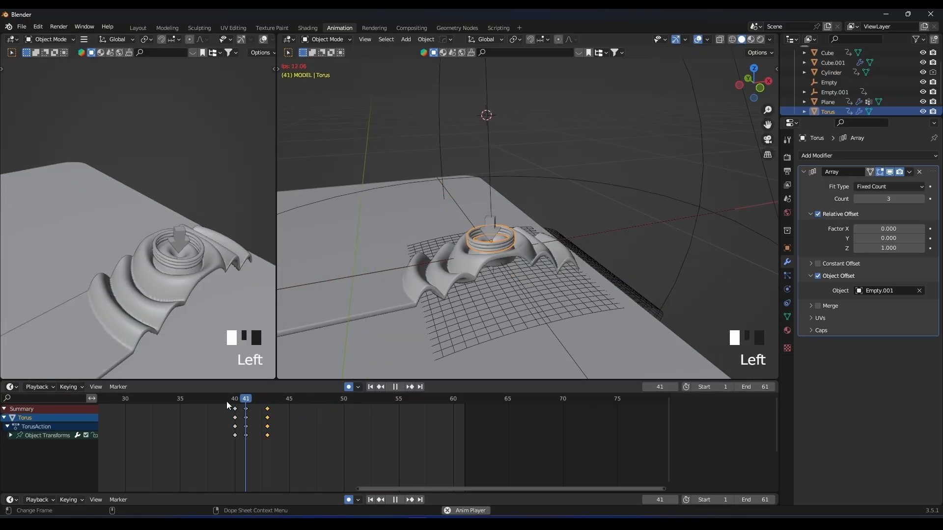
key("space")
Deselect the torus and enlarge the outliner to show all objects in the MODEL collection.
scroll(186, 269, "down", 8)
middle_click_drag(187, 268, 232, 288, "shift")
scroll(464, 291, "down", 6)
middle_click_drag(465, 290, 490, 246)
left_click(653, 187)
left_click_drag(816, 118, 818, 157)
scroll(524, 242, "down", 1)
middle_click_drag(478, 261, 457, 237)
Add a cube, flatten it along Z, and scale it down to a block that fits on the slab.
key("shift+a")
mouse_move(431, 139)
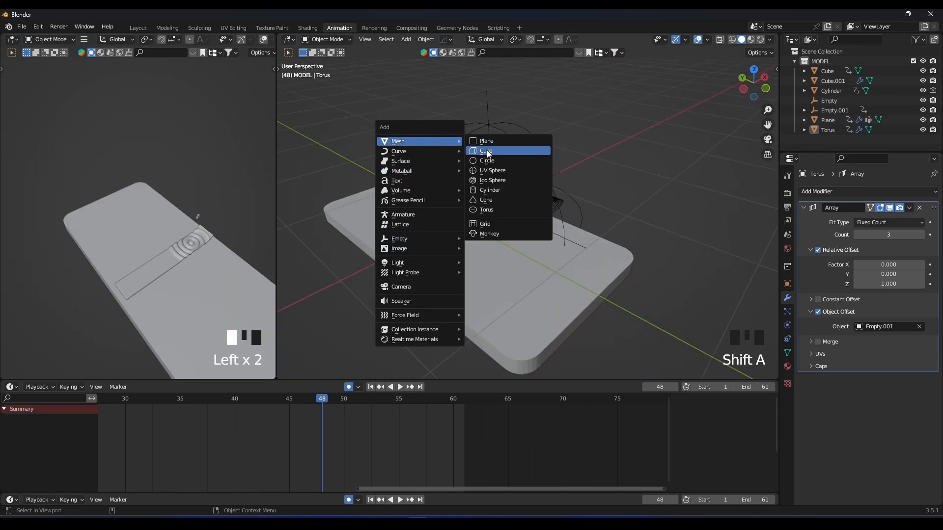
left_click(487, 150)
key("s")
key("z")
left_click(501, 208)
key("x")
left_click(355, 465)
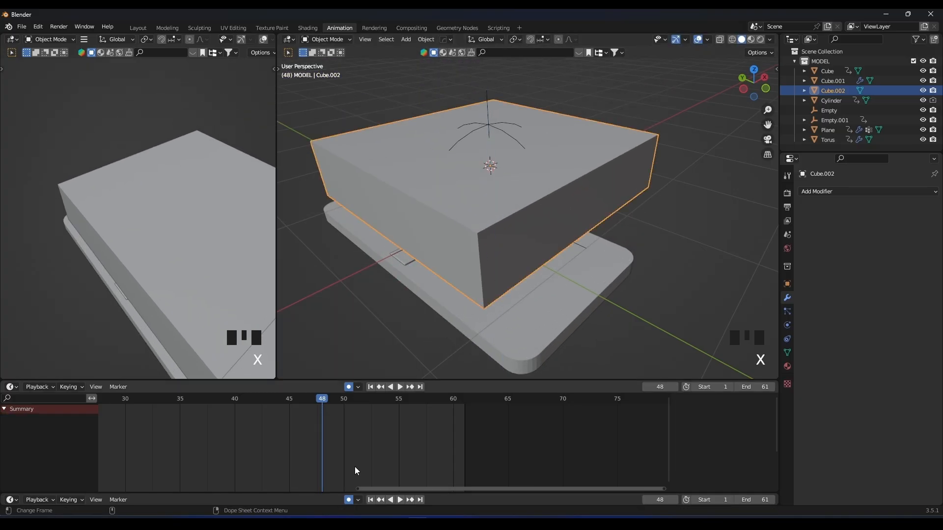
key("s")
left_click(508, 214)
With auto keying off, move the block along Z, about 0.66 m along Y, and along X onto the slab's end.
middle_click_drag(502, 231, 634, 222, "shift")
key("g")
key("z")
left_click(640, 207)
key("g")
key("y")
left_click(546, 191)
key("g")
key("x")
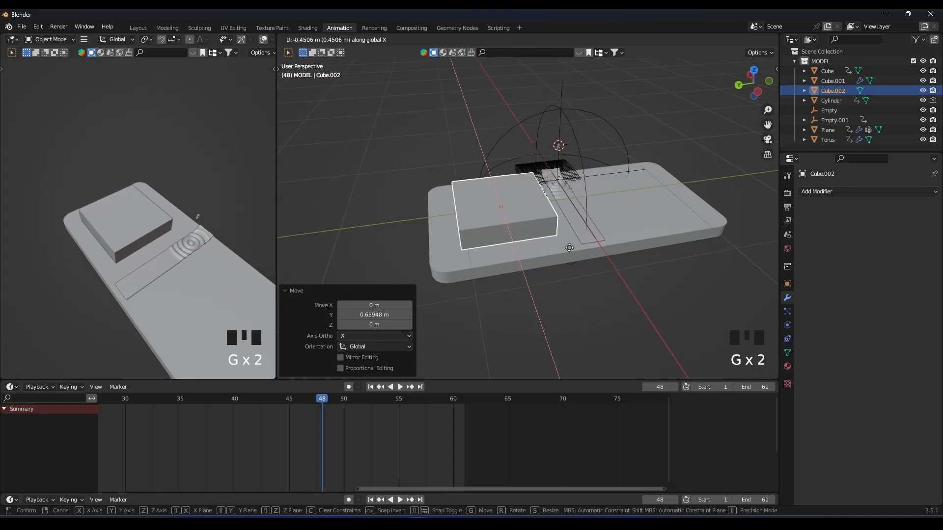
left_click(544, 193)
Scale the block to 0.357 along Z to make it a thin plate.
middle_click_drag(544, 193, 592, 175)
key("s")
key("z")
left_click(552, 215)
middle_click_drag(553, 202, 501, 219)
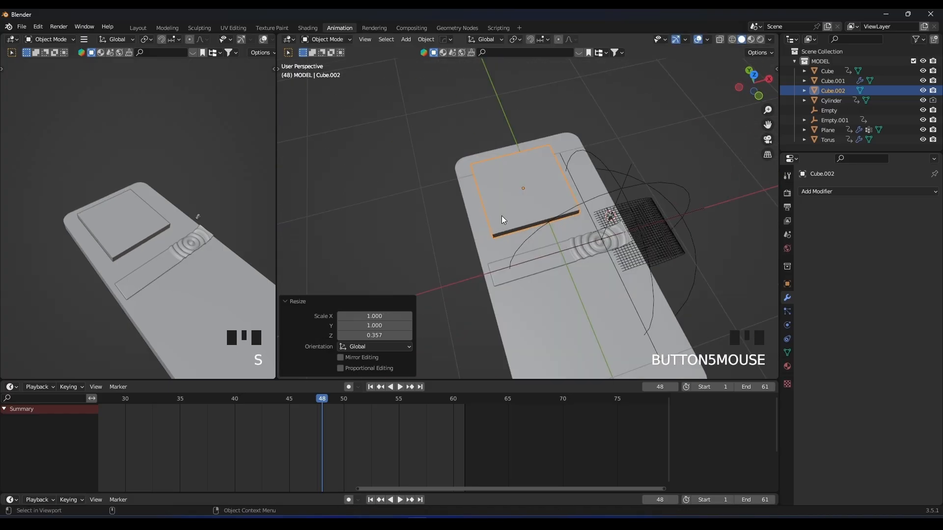
From the top view, enlarge the plate and move it along X to centre it across the slab's width.
key("KP_7")
key("s")
left_click(568, 208)
key("g")
key("x")
left_click(581, 209)
Flatten the plate further along Z.
middle_click_drag(634, 215, 641, 137)
key("s")
key("z")
left_click(603, 189)
Move the plate along Z onto the slab's surface and adjust its position along Y beside the strip.
middle_click_drag(604, 198, 593, 281)
key("g")
key("z")
left_click(640, 156)
key("g")
key("y")
left_click(597, 199)
Apply the plate's scale and bevel its four vertical corner edges about 0.064 m with 8 segments.
scroll(597, 198, "up", 4)
key("ctrl+a")
left_click(576, 189)
key("Tab")
middle_click_drag(467, 261, 521, 248)
scroll(505, 252, "down", 3)
left_click(523, 247, "shift")
middle_click_drag(437, 251, 507, 252)
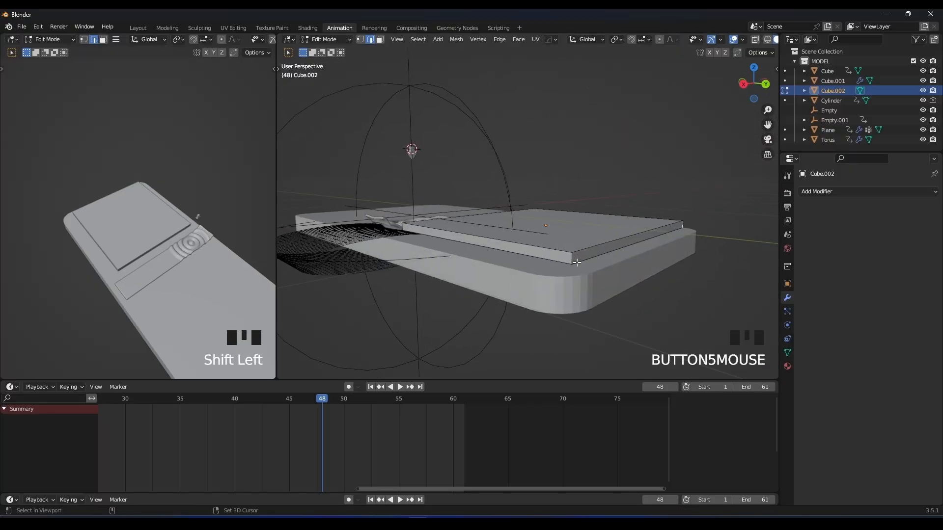
middle_click_drag(400, 222, 590, 275)
key("ctrl+b")
left_click(622, 274)
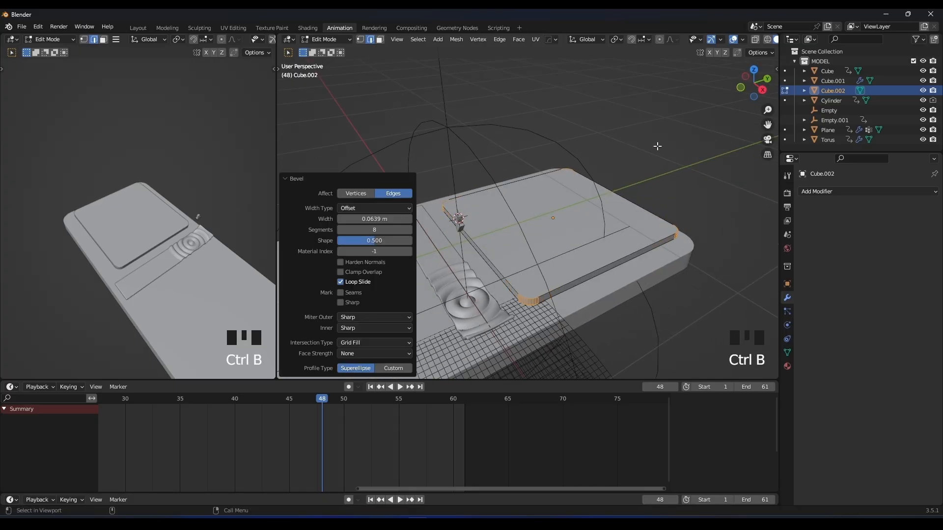
Set the main viewport's solid shading to random object colours and return to Object Mode.
left_click(746, 40)
left_click(747, 40)
scroll(747, 40, "down", 4)
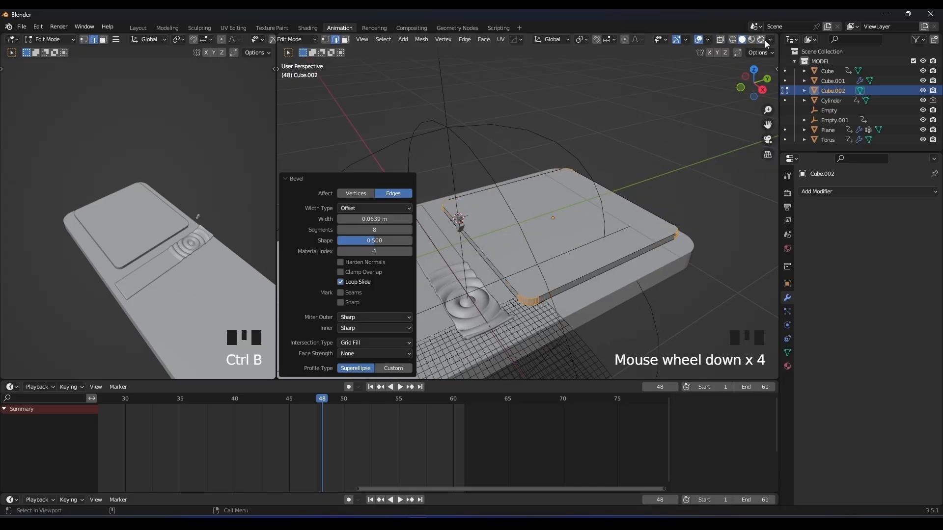
left_click(769, 40)
left_click(762, 173)
key("Tab")
middle_click_drag(598, 140, 600, 111)
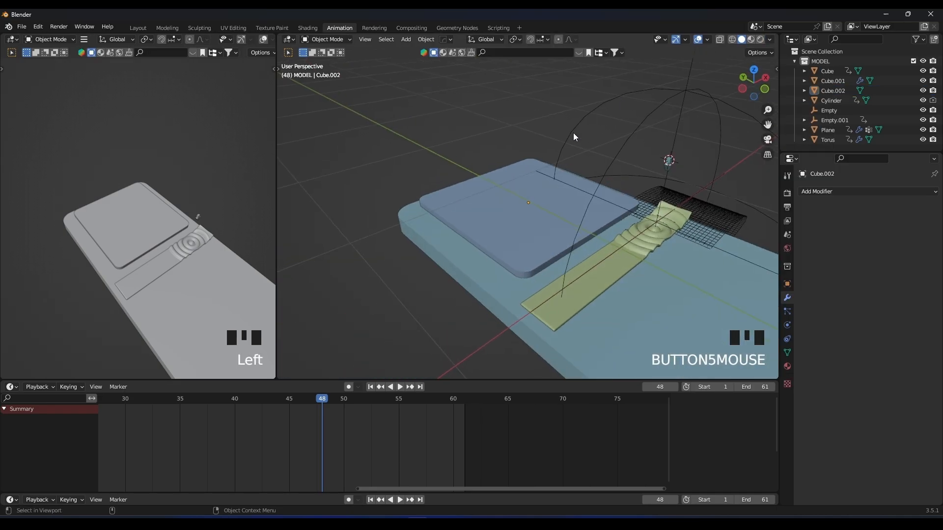
Add a 30° HardOps Bevel modifier with 3 segments to the corner-rounded plate.
scroll(484, 230, "up", 3)
middle_click_drag(483, 230, 543, 172, "shift")
left_click(543, 172)
key("q")
left_click(543, 172)
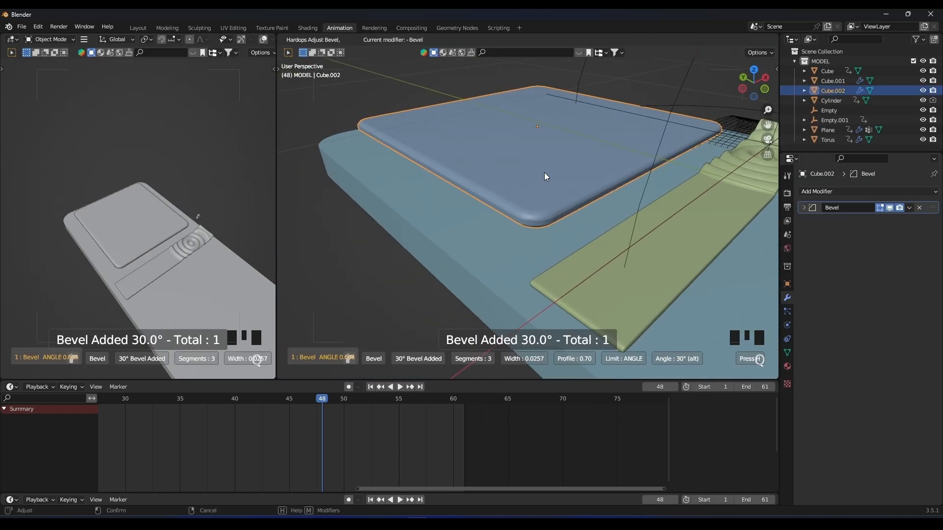
left_click(561, 172)
scroll(543, 153, "down", 5)
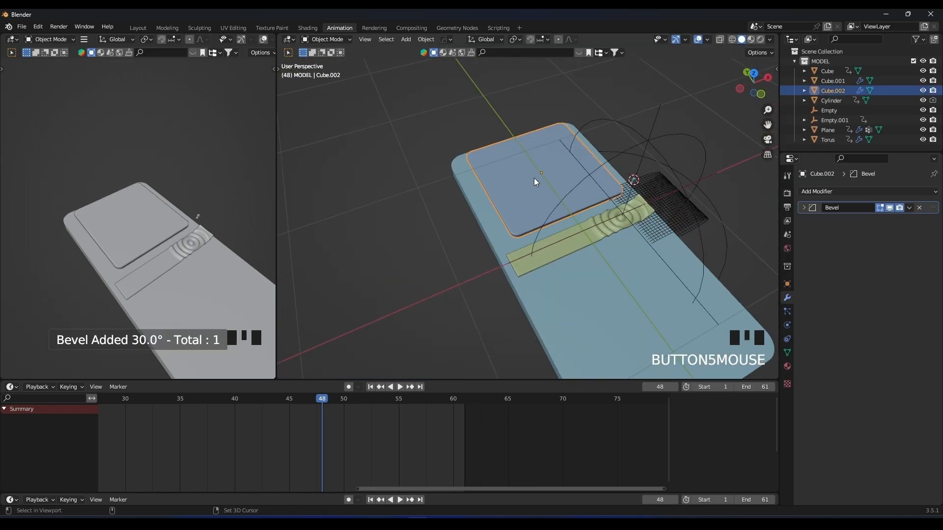
Scale the bevelled plate along X and shift it along X to fit the slab's width.
left_click(674, 101)
middle_click_drag(604, 131, 512, 165, "shift")
scroll(223, 233, "up", 2)
middle_click_drag(222, 234, 191, 212, "shift")
left_click(493, 196)
key("s")
key("x")
left_click(567, 186)
key("g")
key("y")
key("x")
left_click(566, 186)
Duplicate the plate upward, shrink the copy in X and Y, and set it on top along Z.
middle_click_drag(567, 186, 564, 226)
key("shift+d")
key("z")
left_click(520, 211)
key("s")
key("shift+z")
left_click(558, 196)
key("g")
key("z")
left_click(553, 201)
Duplicate the small top plate about -1.41 m along Y onto the slab's other side of the strip.
scroll(553, 201, "down", 2)
key("shift+d")
key("y")
left_click(631, 264)
Play back the animation with the new plates in the preview viewport, then stop and scrub back.
middle_click_drag(167, 216, 183, 223, "shift")
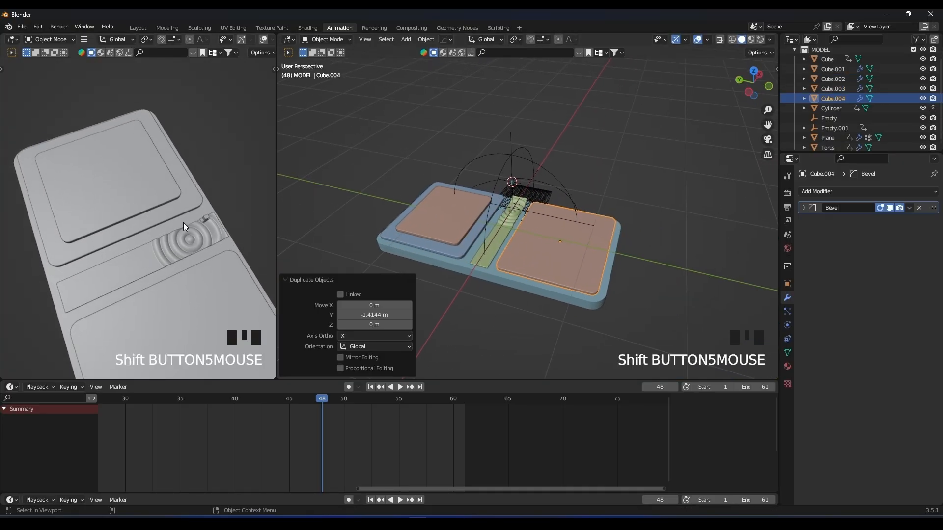
scroll(211, 232, "down", 1)
key("space")
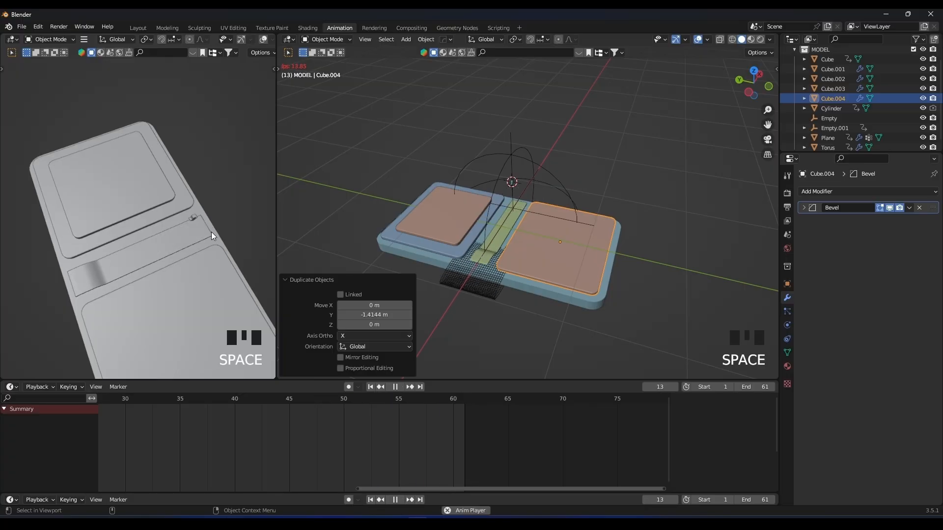
key("space")
key("Left")
key("Left")
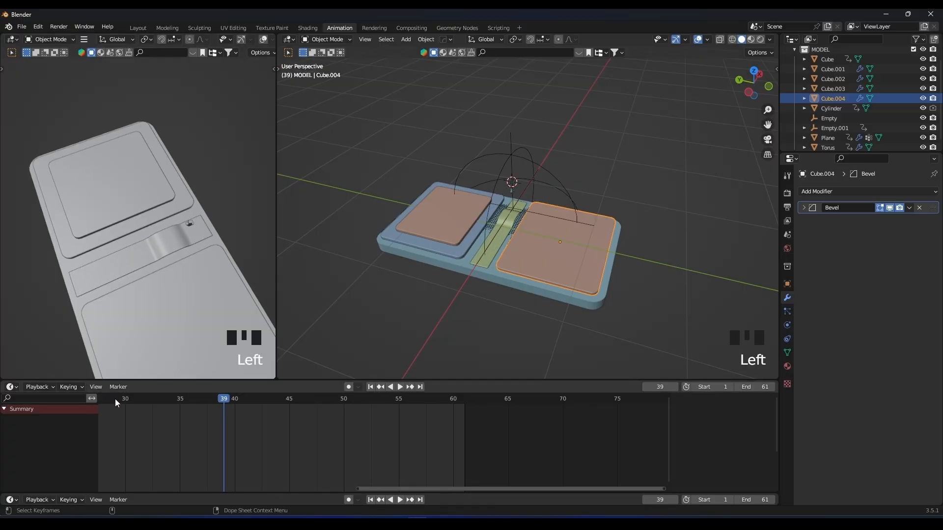
Enlarge the preview viewport and save the file as "project 03 .blend", then shrink the timeline area.
left_click_drag(276, 184, 360, 170)
middle_click_drag(333, 121, 304, 140, "shift")
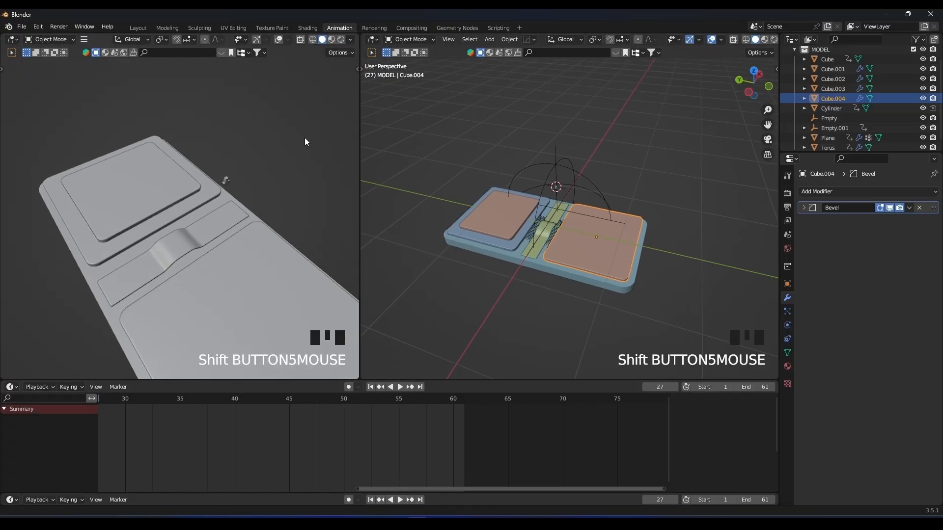
key("ctrl+s")
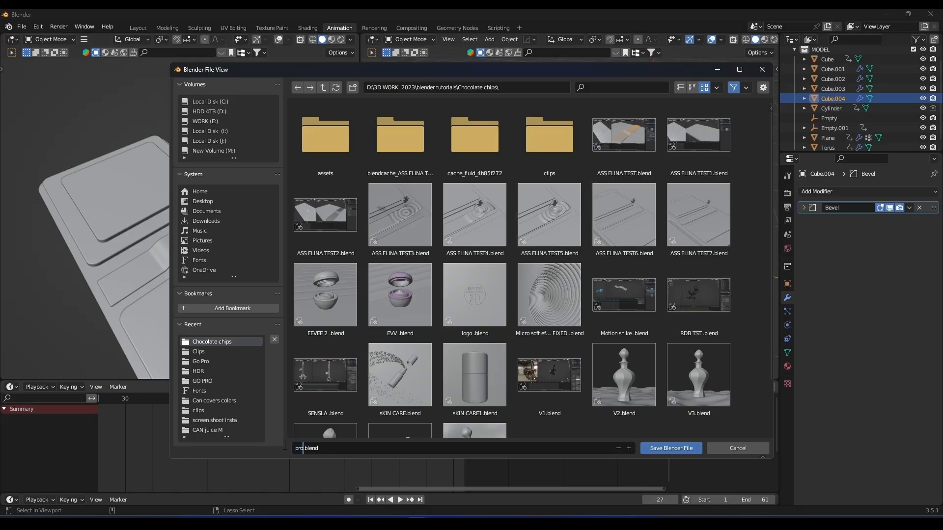
key("Return")
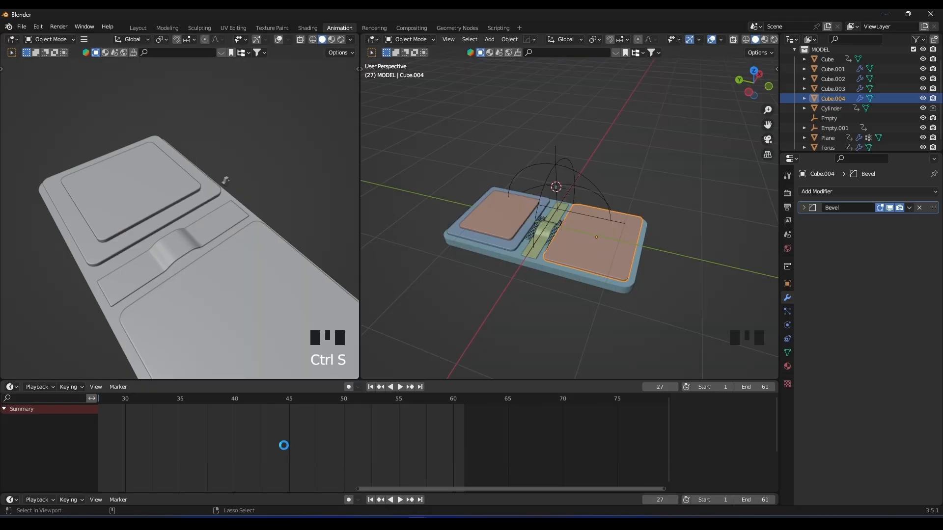
left_click_drag(476, 382, 476, 403)
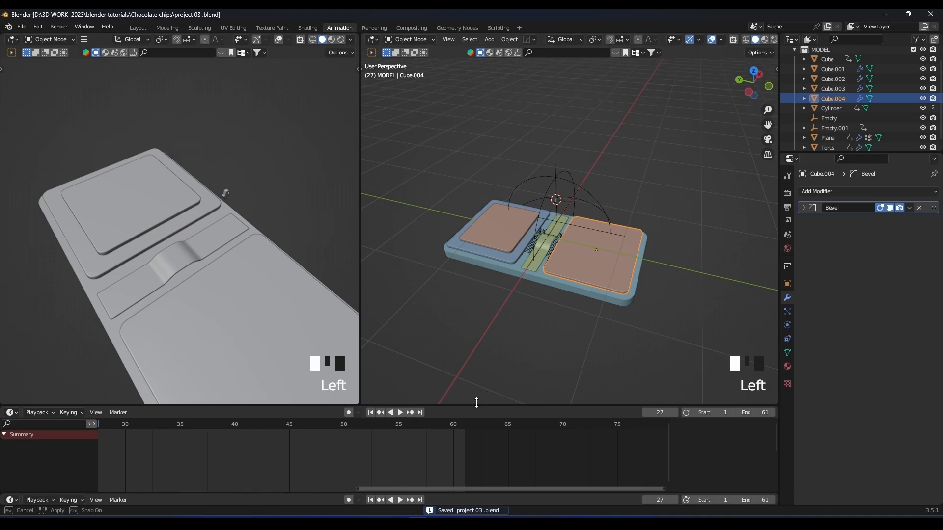
Select the rippling strip between the plates and create a new material for it.
left_click(787, 367)
scroll(564, 240, "up", 3)
middle_click_drag(563, 239, 623, 236, "shift")
scroll(596, 227, "up", 3)
left_click(569, 236)
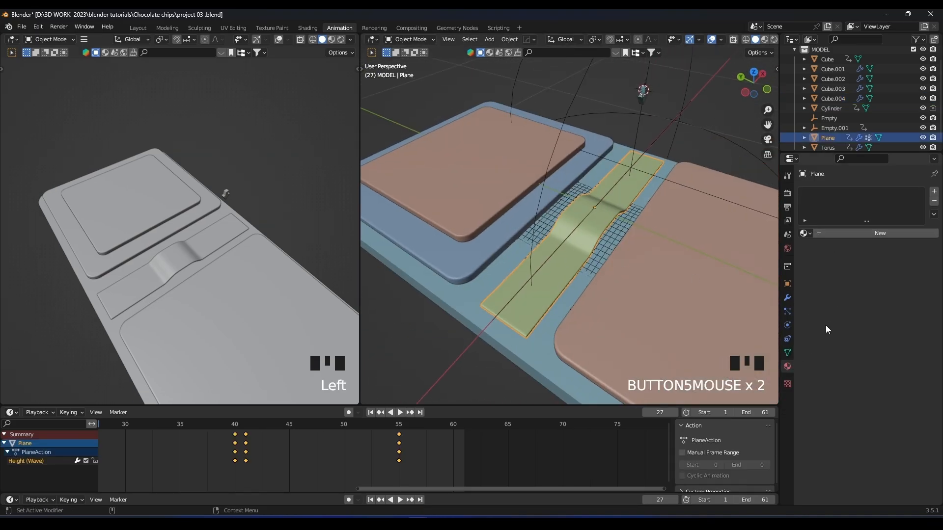
left_click(837, 234)
Switch the preview viewport to Material Preview shading, framed on the strip.
scroll(207, 254, "up", 1)
key("z")
scroll(236, 249, "down", 3)
scroll(238, 250, "up", 2)
middle_click_drag(265, 207, 234, 233)
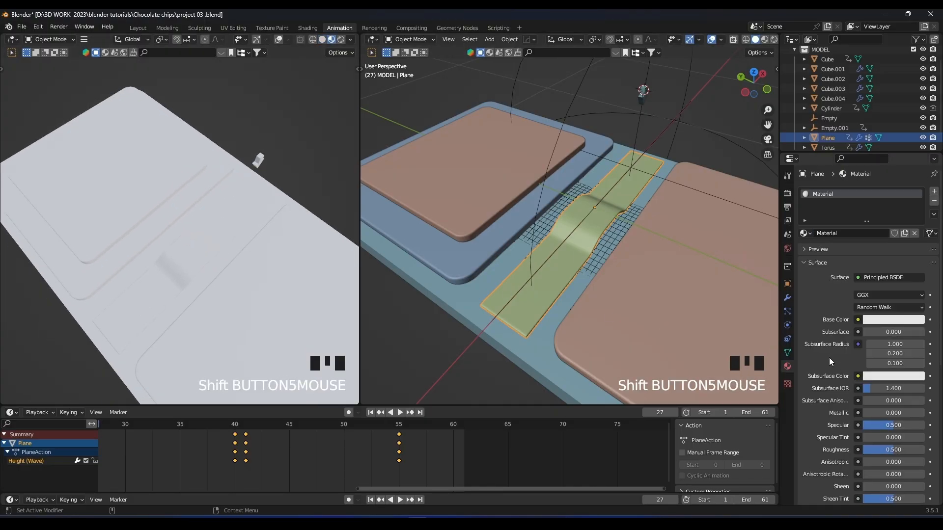
Give the strip's material a turquoise base color (hue 0.457, saturation 0.833) and set Transmission to 1.000.
left_click(869, 320)
left_click(874, 198)
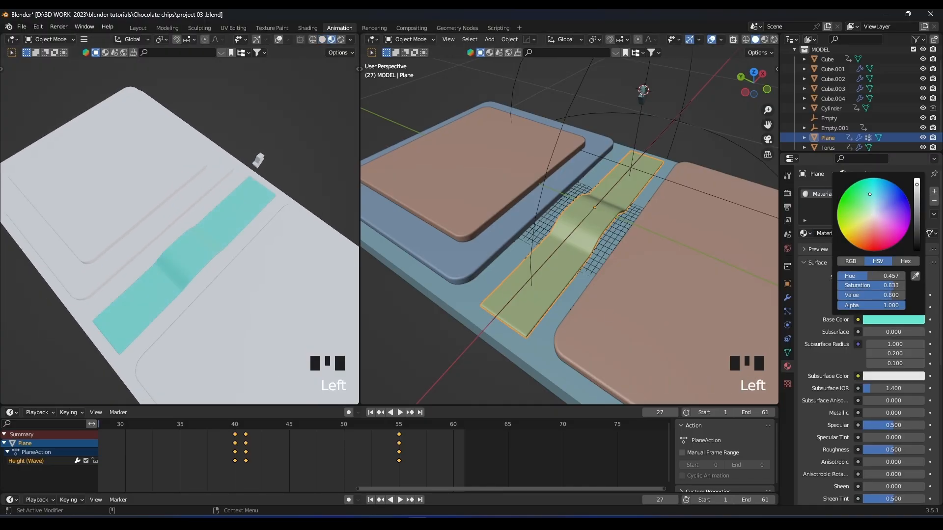
scroll(860, 420, "down", 7)
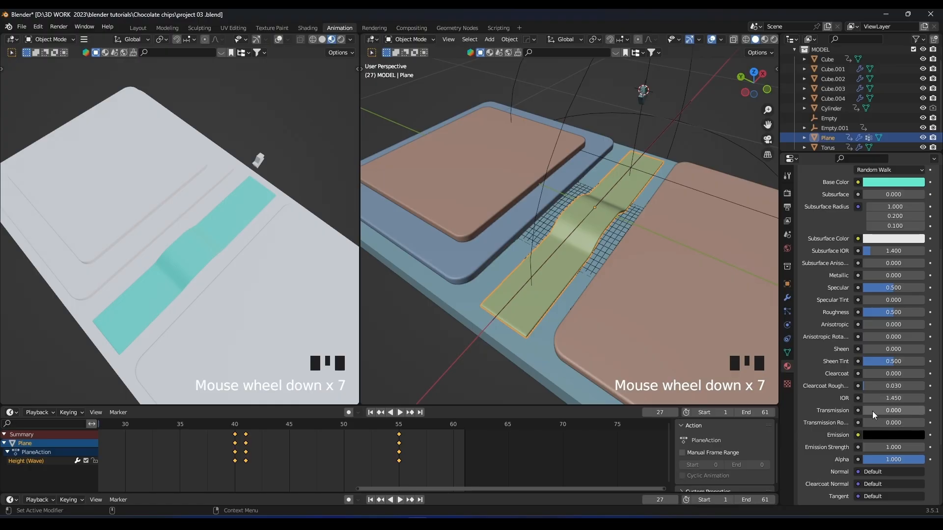
left_click_drag(869, 411, 923, 410)
Set the strip material's Roughness to 0.146 and IOR to 1.200, and inspect it in the preview viewport.
scroll(886, 317, "up", 1)
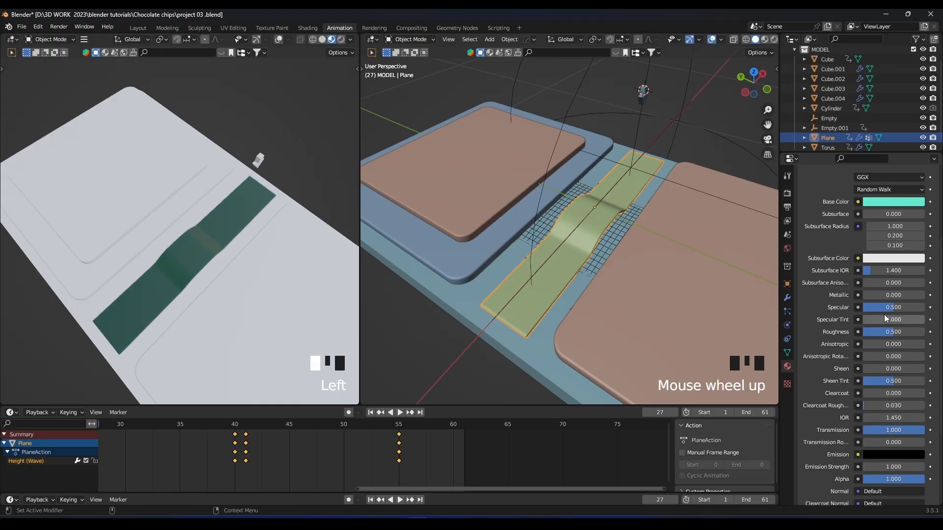
left_click_drag(894, 332, 878, 332)
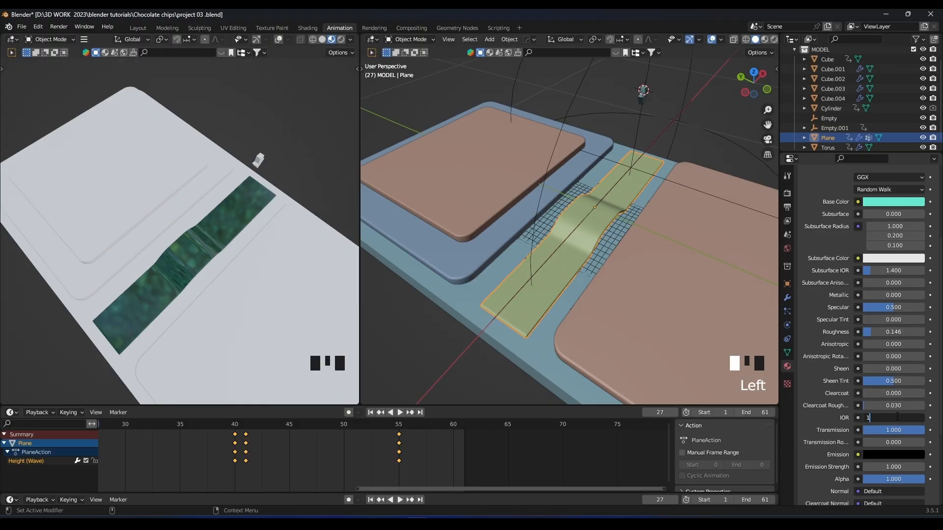
key("Return")
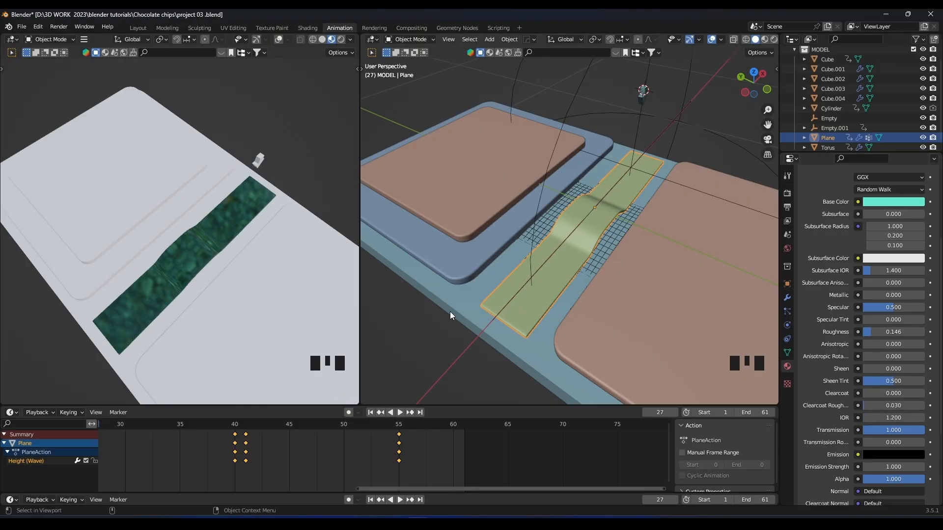
scroll(228, 290, "up", 3)
scroll(264, 246, "down", 3)
middle_click_drag(278, 229, 285, 177)
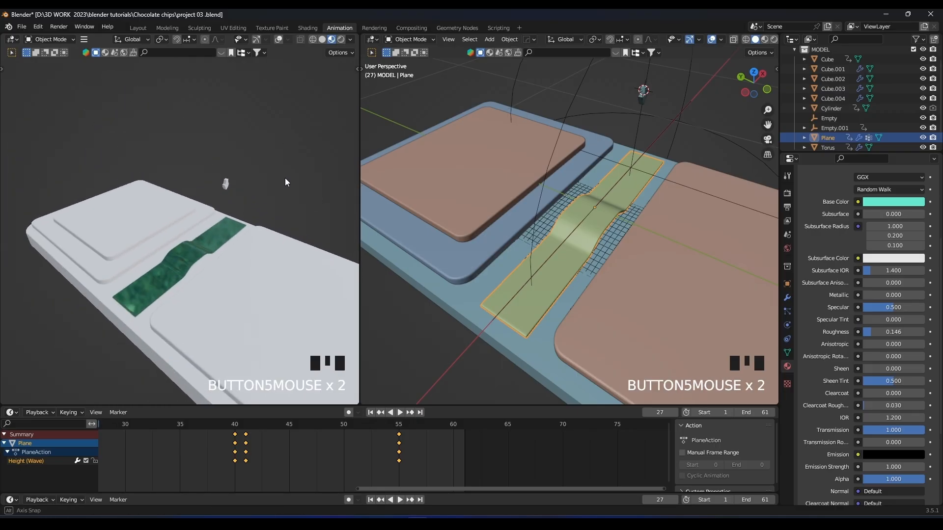
scroll(284, 178, "up", 1)
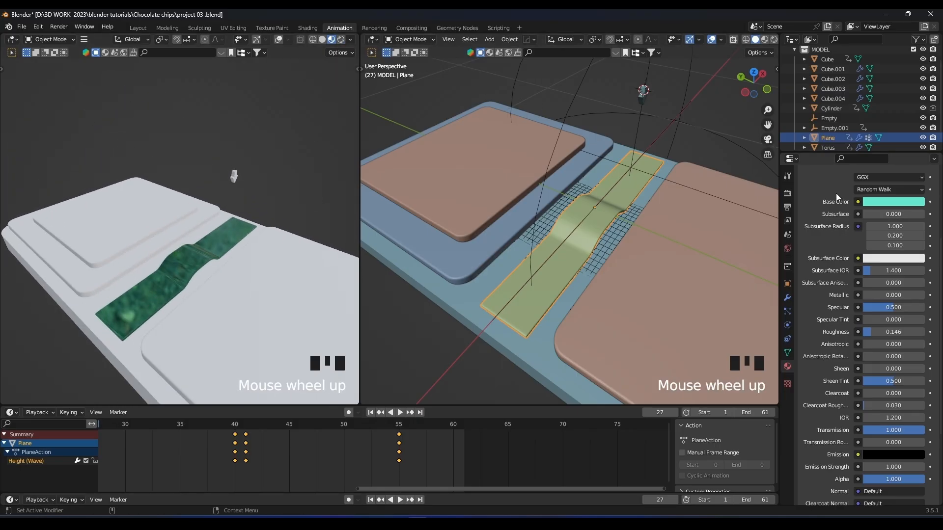
Check that the render engine is set to Cycles and switch the preview viewport to Rendered shading.
left_click(787, 193)
scroll(847, 229, "up", 6)
left_click(883, 192)
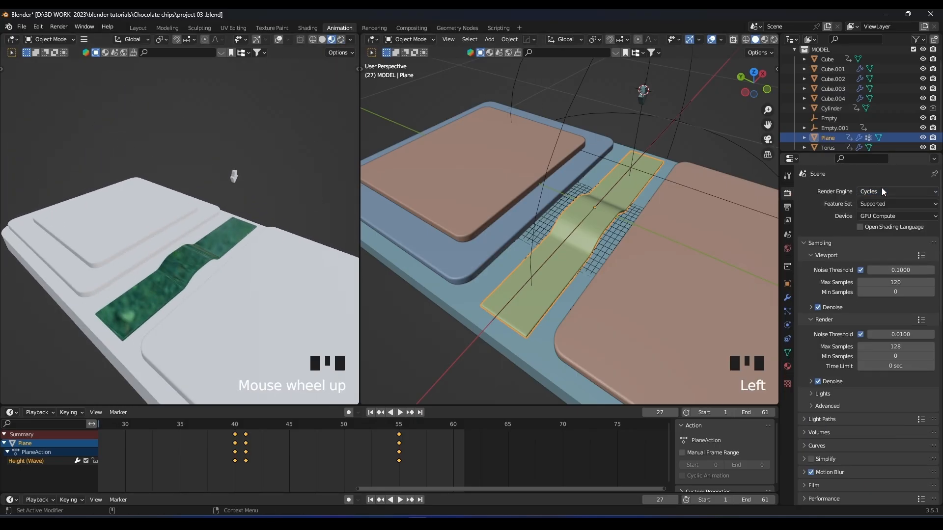
left_click(341, 39)
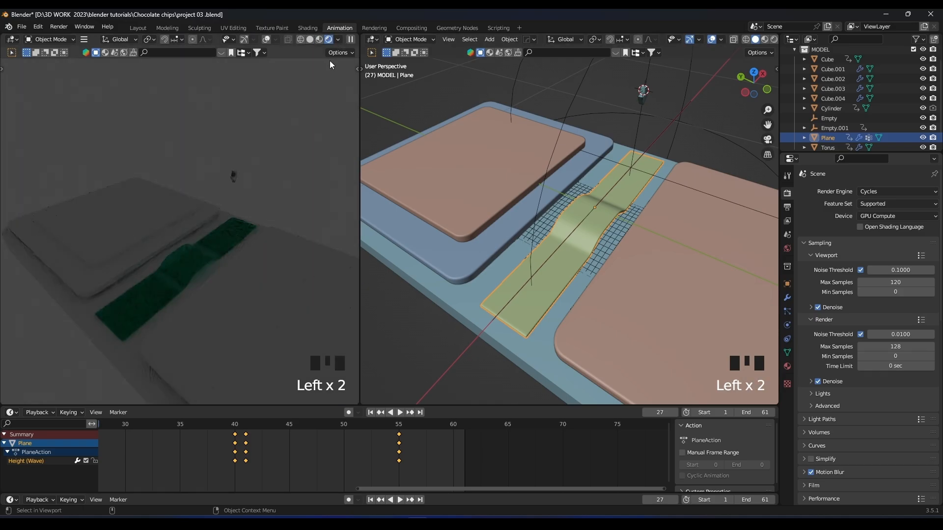
scroll(305, 114, "up", 2)
scroll(304, 114, "down", 1)
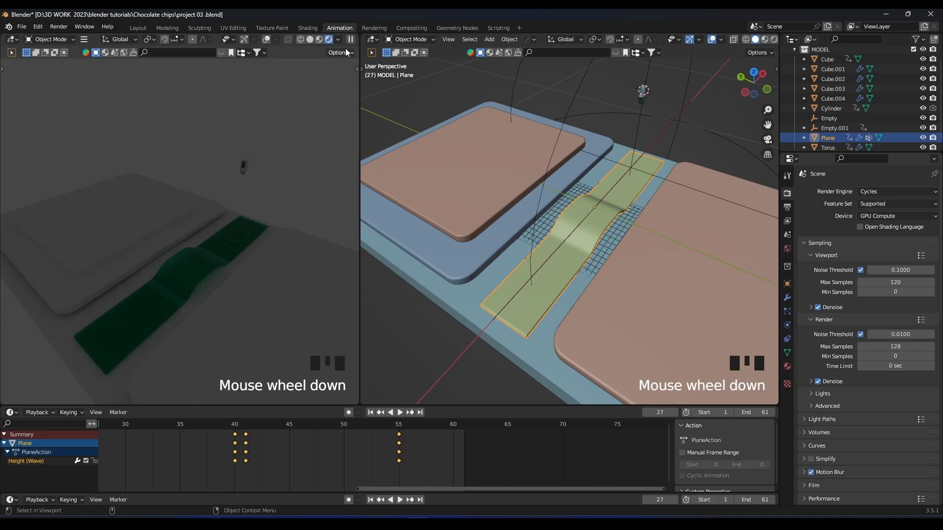
Turn off Scene World lighting in the preview viewport and briefly play the animation.
left_click(339, 40)
left_click(282, 99)
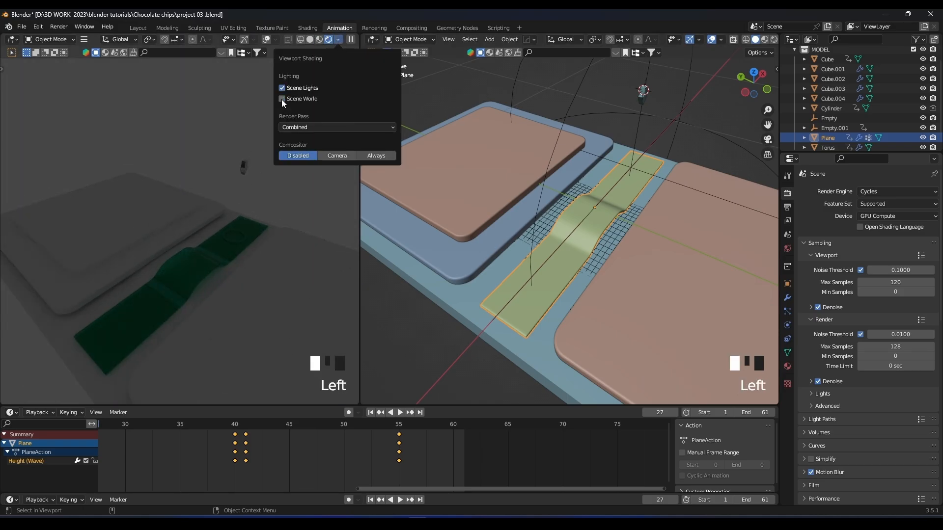
scroll(214, 228, "up", 2)
middle_click_drag(213, 228, 249, 181)
key("space")
key("space")
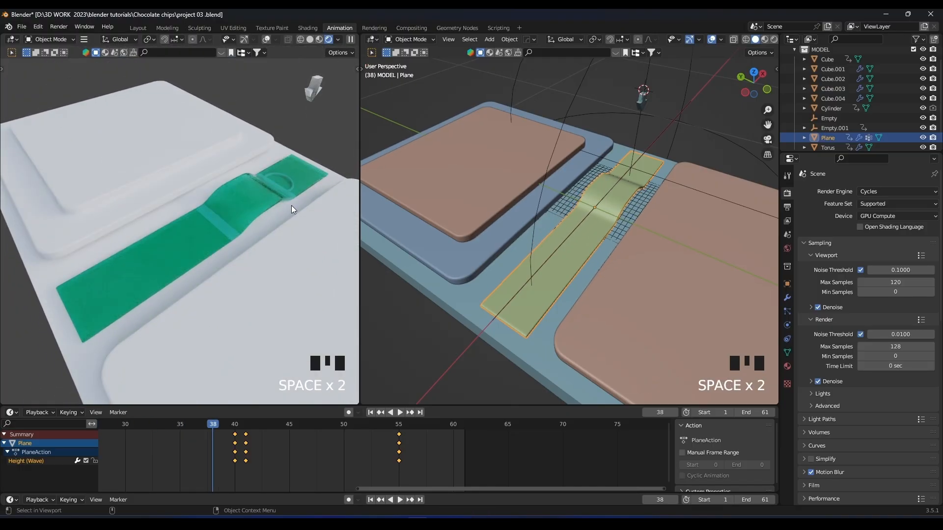
Change the strip material's base color to a near-white green with hue 0.375 and saturation 0.042.
scroll(291, 208, "up", 4)
left_click_drag(357, 197, 420, 206)
middle_click_drag(312, 214, 311, 132)
scroll(310, 132, "down", 1)
scroll(312, 161, "down", 2)
middle_click_drag(250, 182, 250, 242)
left_click(250, 242)
left_click(787, 366)
left_click(879, 320)
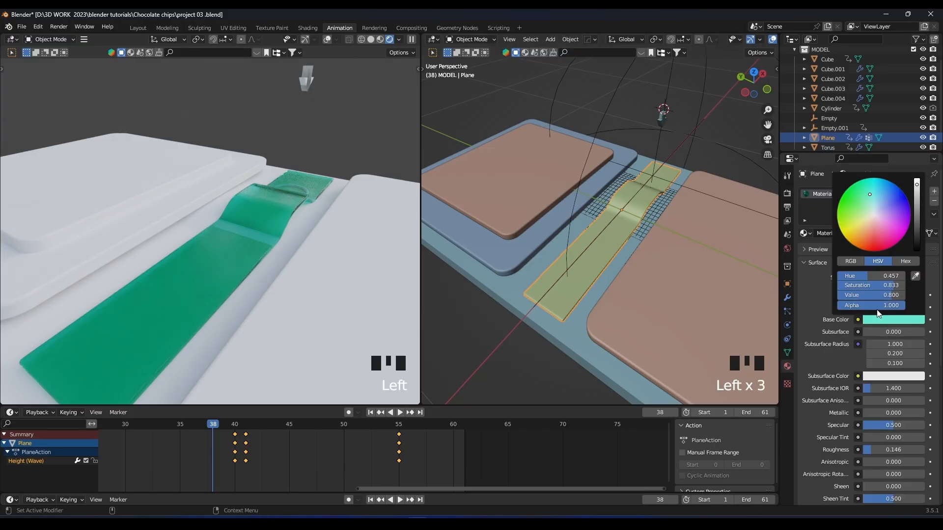
left_click(873, 215)
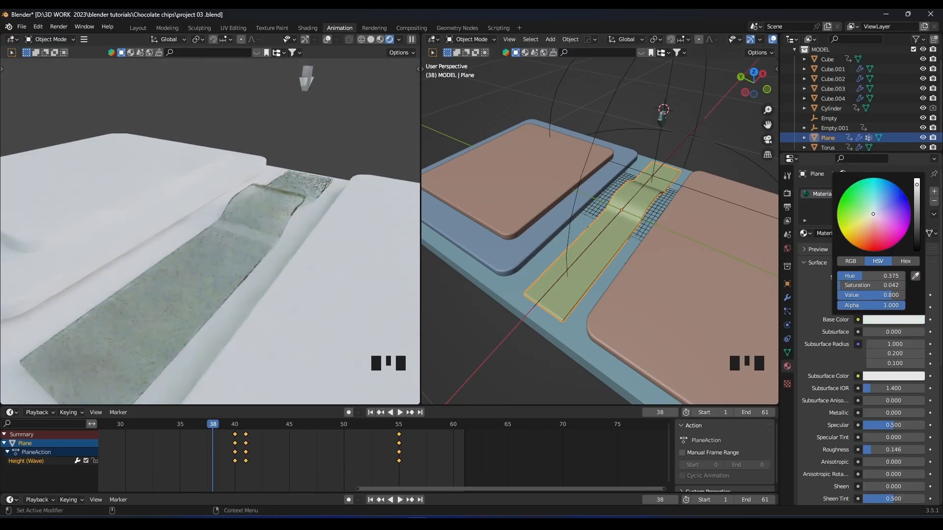
middle_click_drag(354, 216, 275, 253)
scroll(349, 250, "up", 2)
middle_click_drag(349, 250, 300, 252, "shift")
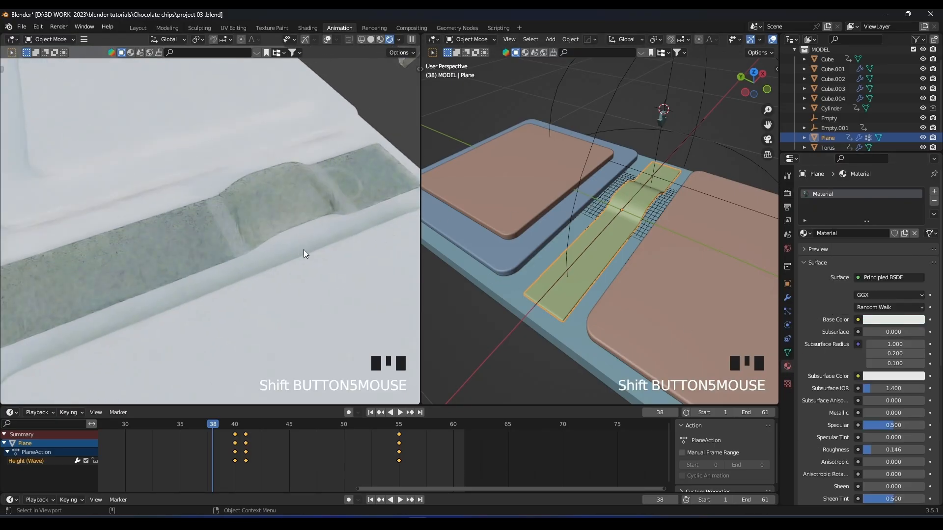
left_click(356, 255)
key("g")
right_click(354, 257)
left_click(308, 244)
key("g")
right_click(306, 247)
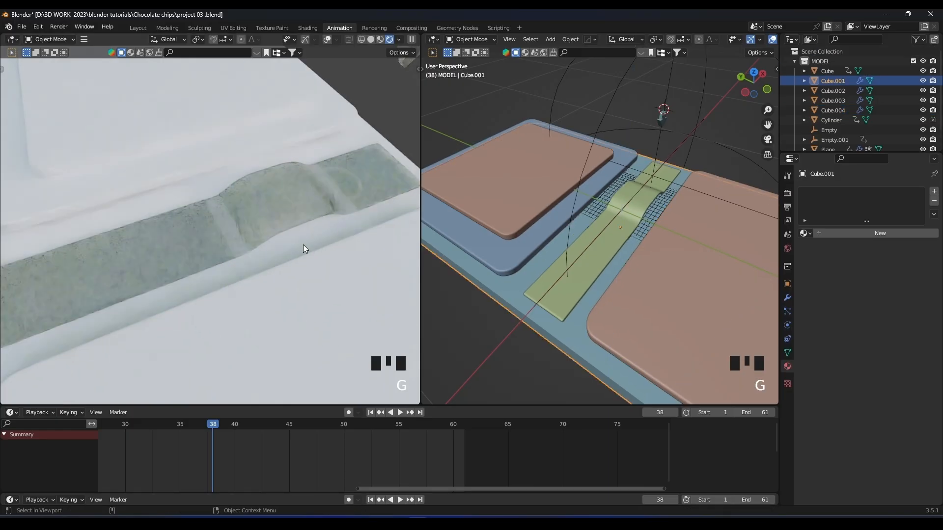
left_click(309, 251)
scroll(883, 378, "down", 8)
left_click_drag(893, 379, 854, 378, "shift")
scroll(328, 249, "down", 3)
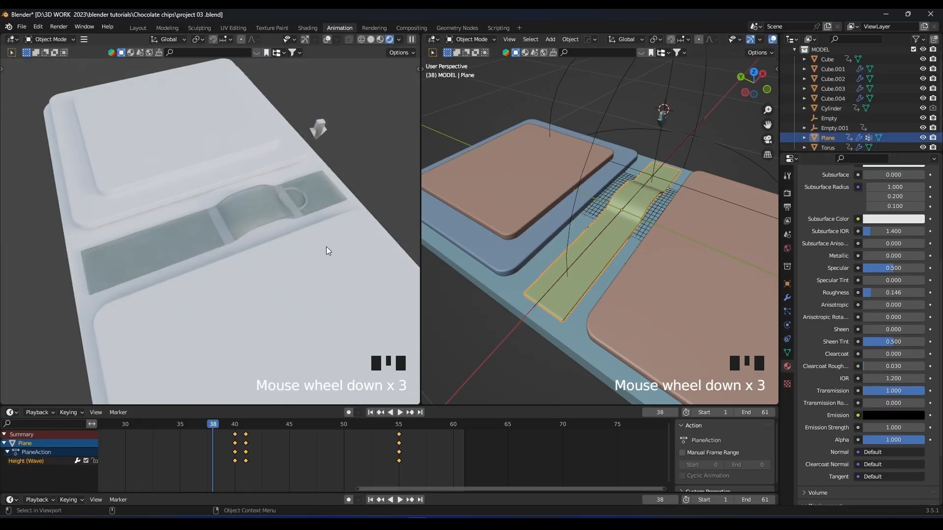
Create a new material for the arrow and give it a bright emission color so it glows.
left_click(662, 122)
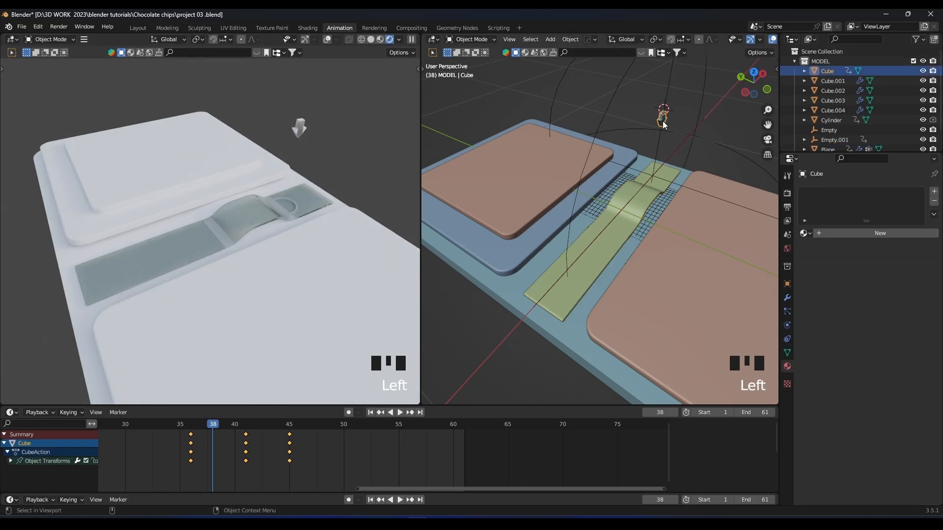
left_click(845, 234)
scroll(853, 328, "down", 12)
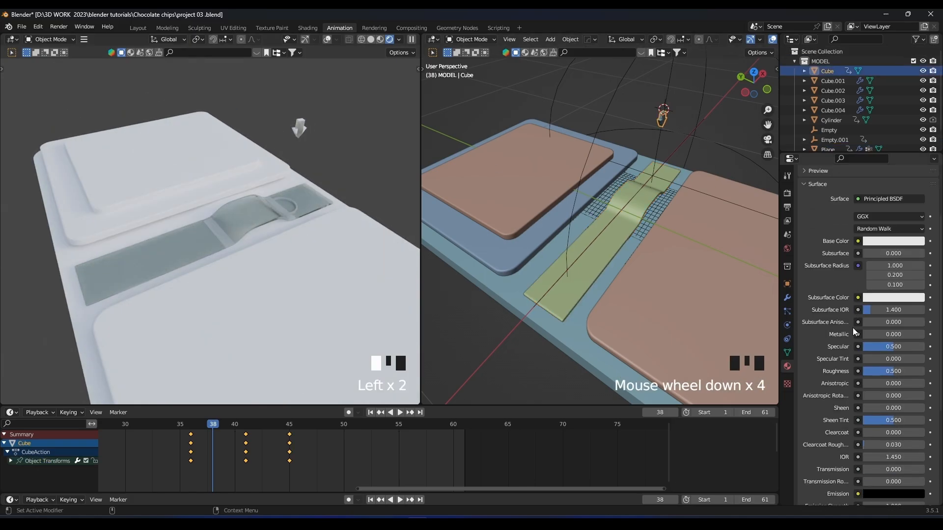
left_click(892, 336)
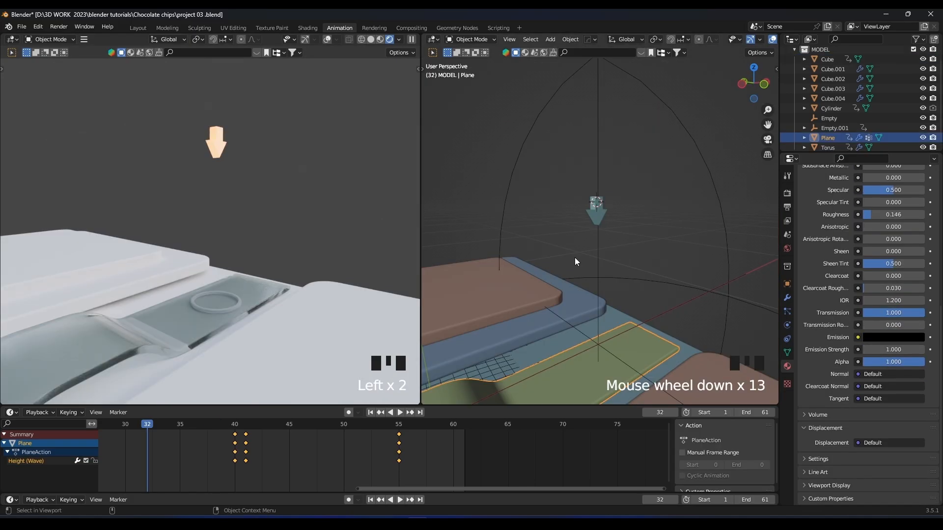
key("KP_Decimal")
scroll(575, 258, "up", 4)
middle_click_drag(654, 217, 623, 251, "shift")
Select the ring on the strip and assign it the arrow's glowing Material.001.
key("z")
left_click(580, 208)
key("z")
middle_click_drag(629, 208, 669, 208)
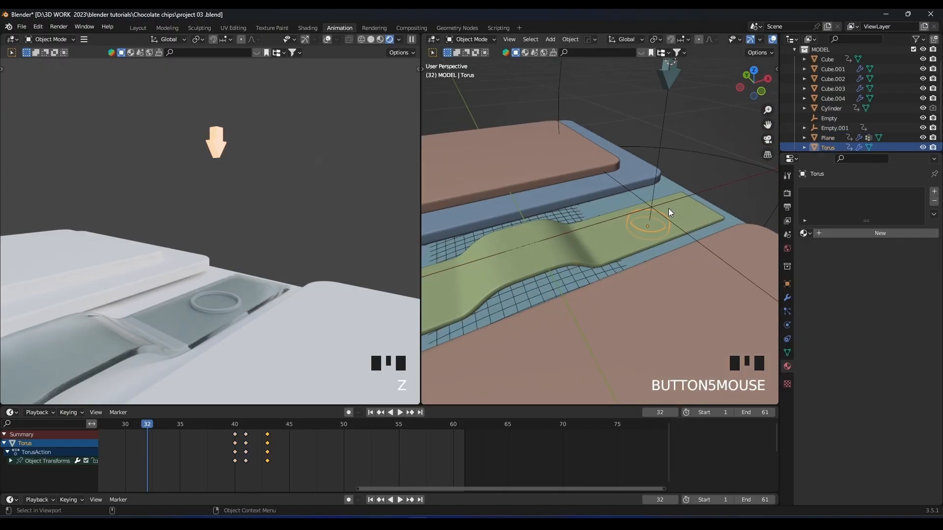
left_click(803, 233)
left_click(817, 266)
scroll(278, 262, "down", 5)
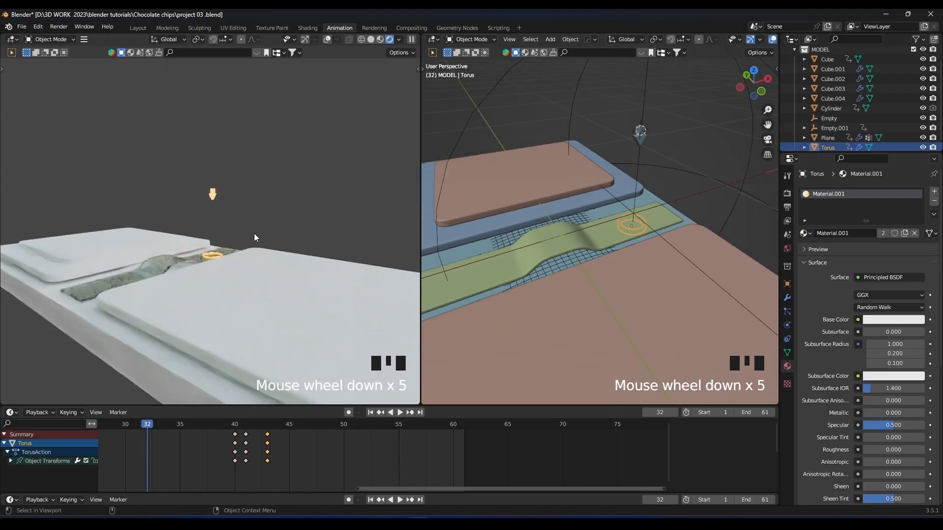
Play the animation and inspect the rippling strip and glowing arrow in the rendered preview.
middle_click_drag(255, 234, 250, 301)
key("space")
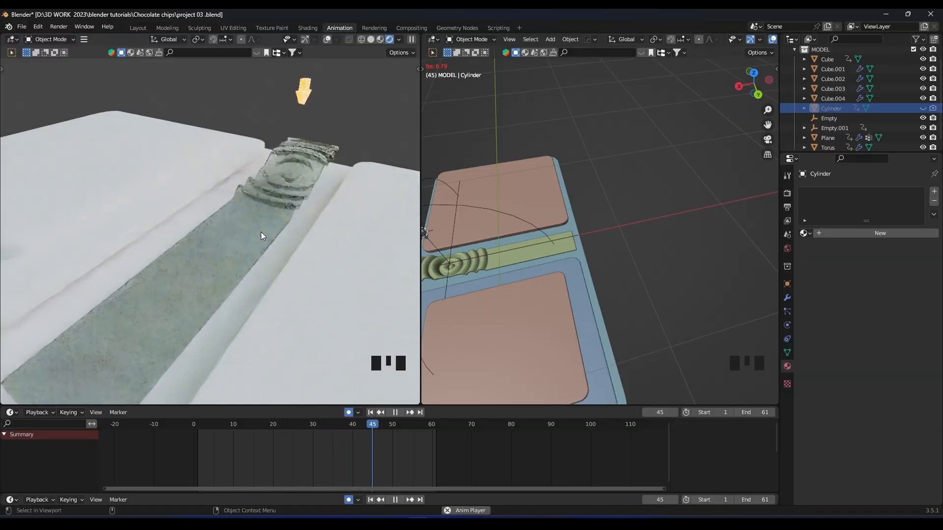
scroll(261, 231, "down", 5)
scroll(287, 220, "up", 5)
scroll(280, 261, "down", 5)
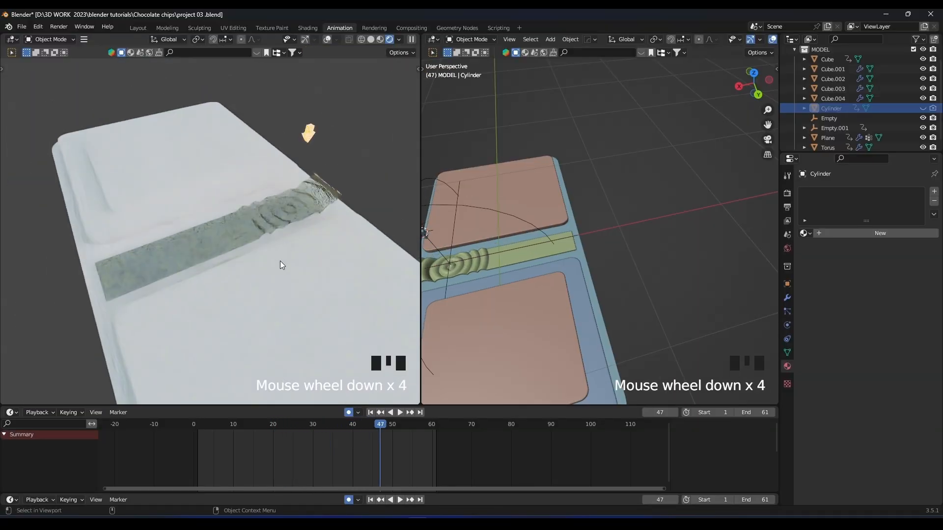
Return to frame 0 and give the base slab a new material with a near-black base color.
left_click(187, 426)
scroll(268, 249, "down", 5)
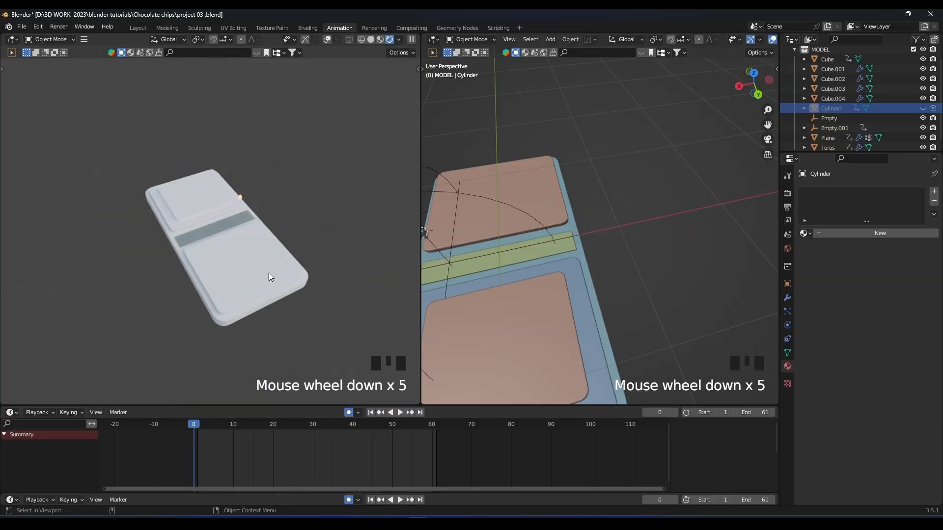
middle_click_drag(269, 273, 246, 291)
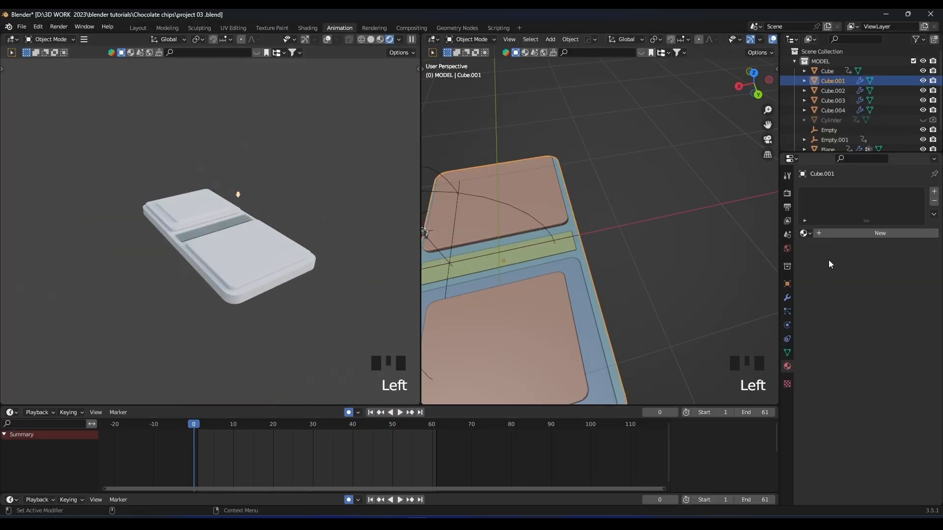
left_click(838, 236)
left_click(880, 321)
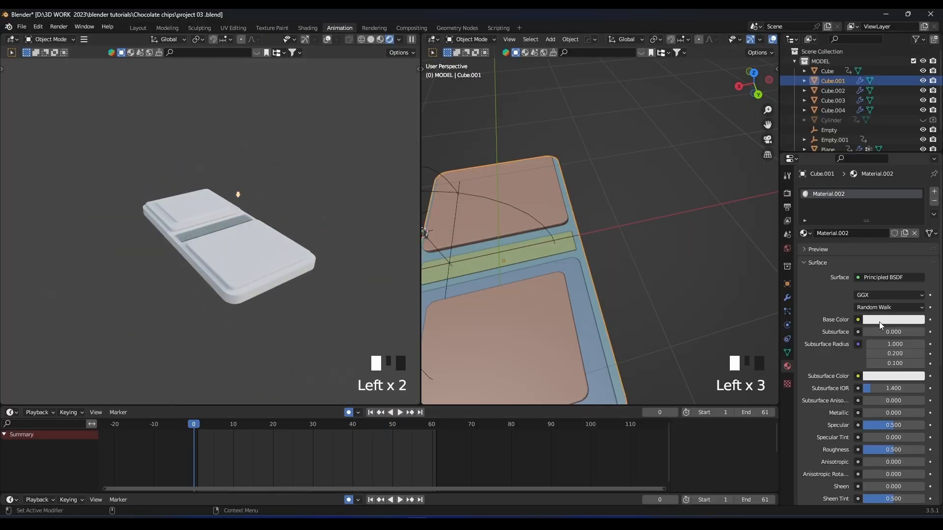
left_click_drag(914, 218, 914, 253)
scroll(163, 252, "up", 3)
scroll(163, 255, "up", 2)
Create a new material for the large single plate with a yellow base color of hue 0.093 and saturation 1.000.
left_click(275, 270)
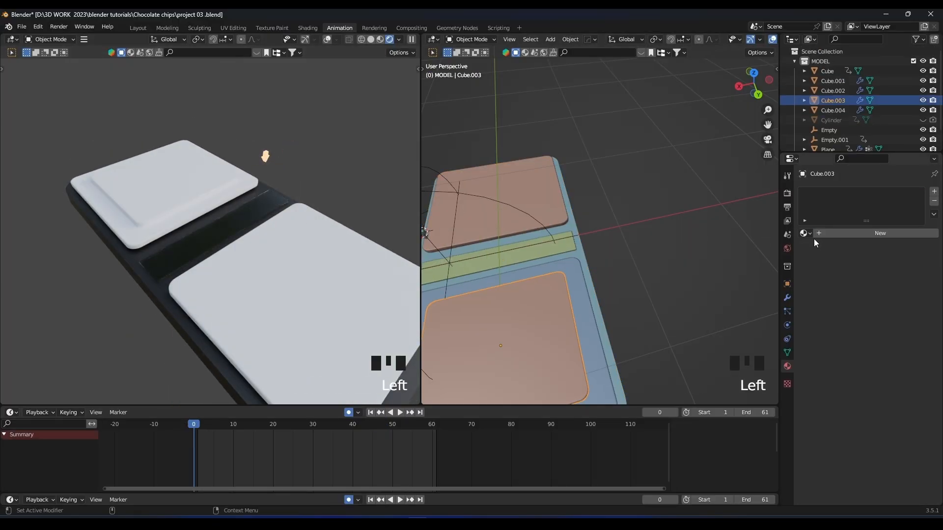
left_click(567, 224)
left_click(838, 235)
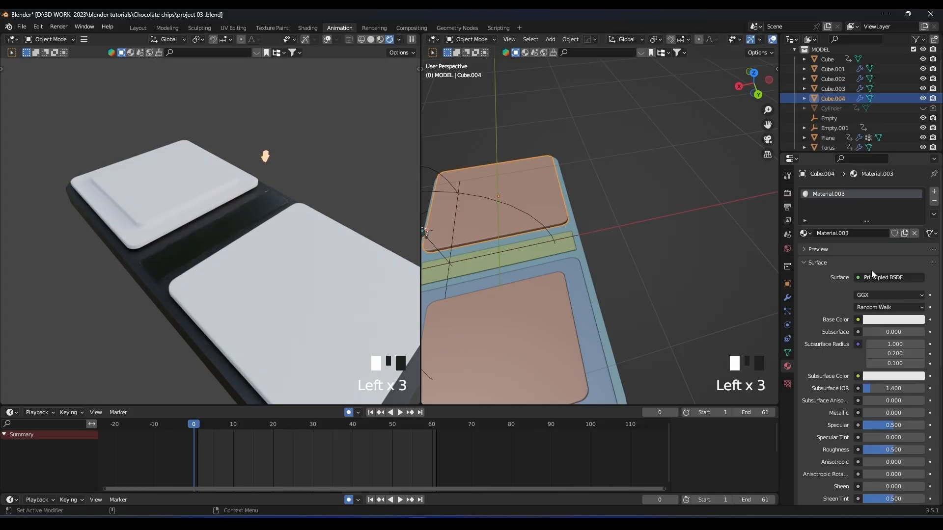
left_click(882, 320)
left_click_drag(853, 235, 847, 240)
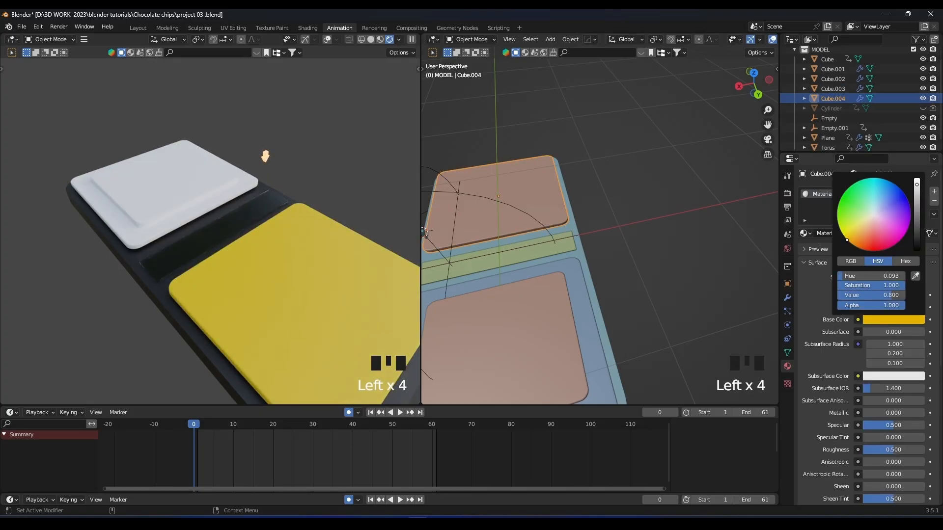
Assign the yellow Material.003 to the lower plate of the stacked pair.
left_click(112, 222)
left_click(806, 233)
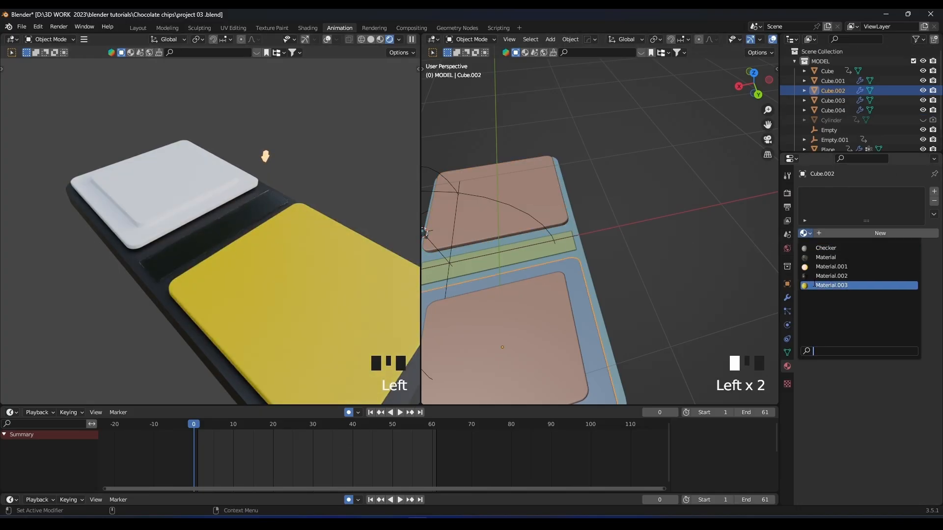
left_click(832, 285)
left_click(567, 225)
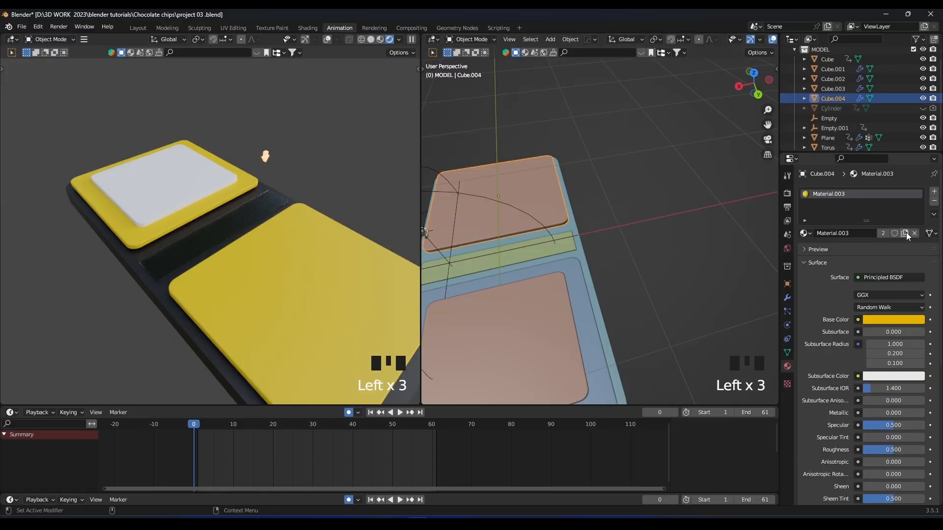
middle_click_drag(528, 204, 563, 168, "shift")
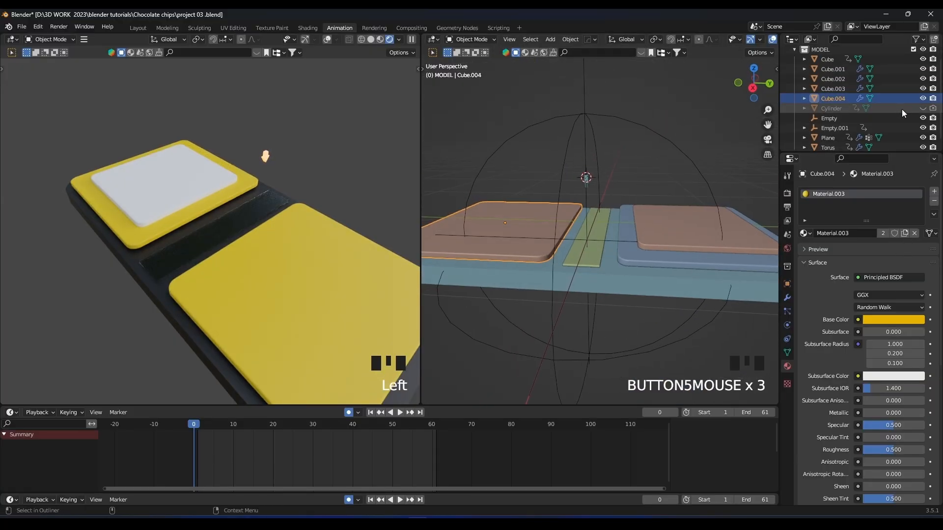
scroll(891, 122, "down", 5)
Give the upper plate of the stack its own copy of Material.003 and change its base color to blue.
left_click(195, 174)
middle_click_drag(572, 183, 656, 211)
mouse_move(619, 211)
middle_mouse_down("shift")
mouse_move(559, 231)
mouse_move(607, 217)
middle_mouse_up("shift")
left_click(804, 233)
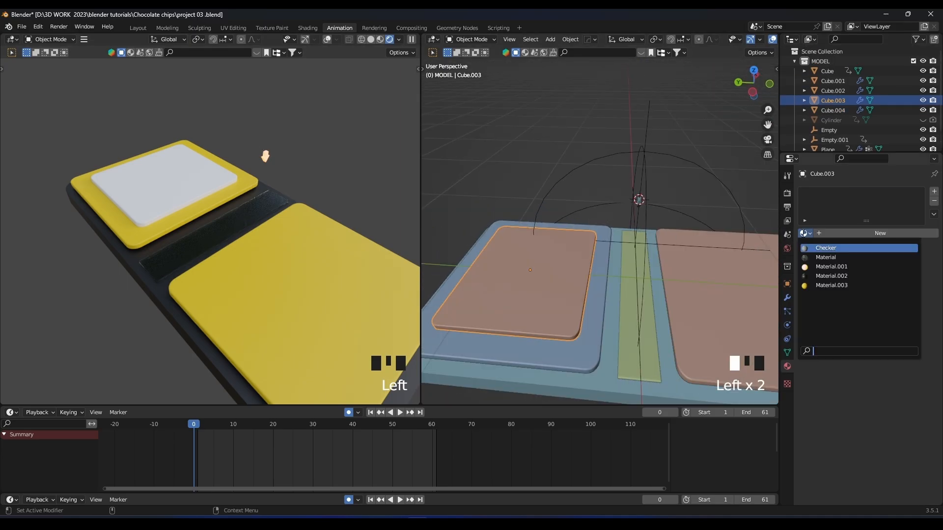
left_click(816, 285)
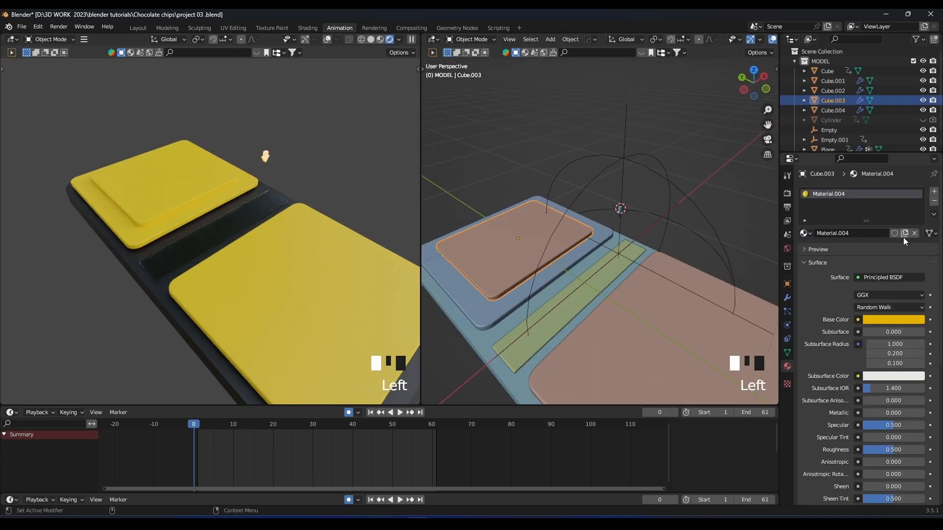
left_click(886, 320)
mouse_move(874, 215)
left_mouse_down()
mouse_move(837, 217)
mouse_move(887, 181)
left_mouse_up()
scroll(246, 185, "up", 2)
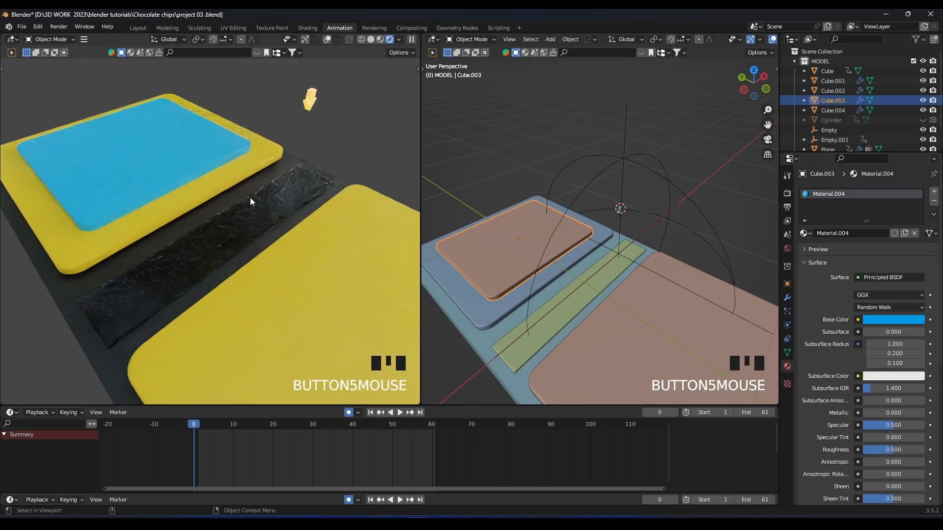
Play the animation and inspect how the transparent strip looks against the dark slab.
key("space")
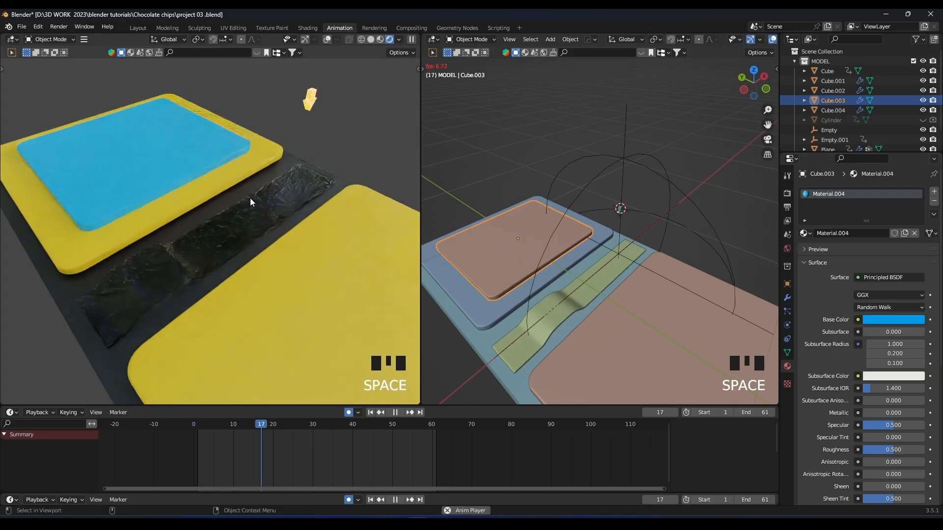
key("space")
scroll(327, 220, "up", 3)
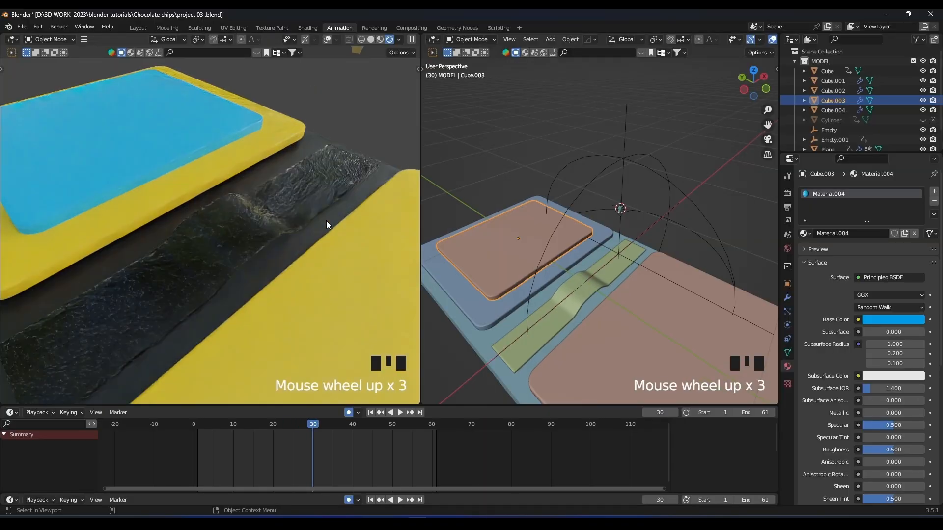
scroll(317, 230, "down", 4)
scroll(315, 214, "down", 2)
Select the slab together with its three plates and move them slightly down along Z, away from the strip.
left_click(225, 260)
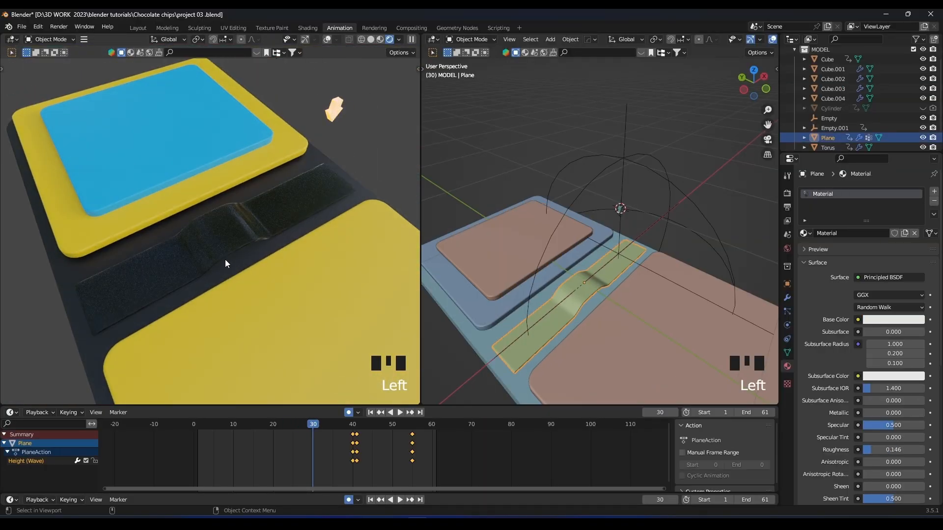
middle_click_drag(506, 250, 585, 234)
left_click(545, 266)
mouse_move(540, 281)
middle_mouse_down()
mouse_move(551, 276)
mouse_move(538, 269)
mouse_move(549, 269)
middle_mouse_up()
left_click(661, 275)
left_click(691, 246, "shift")
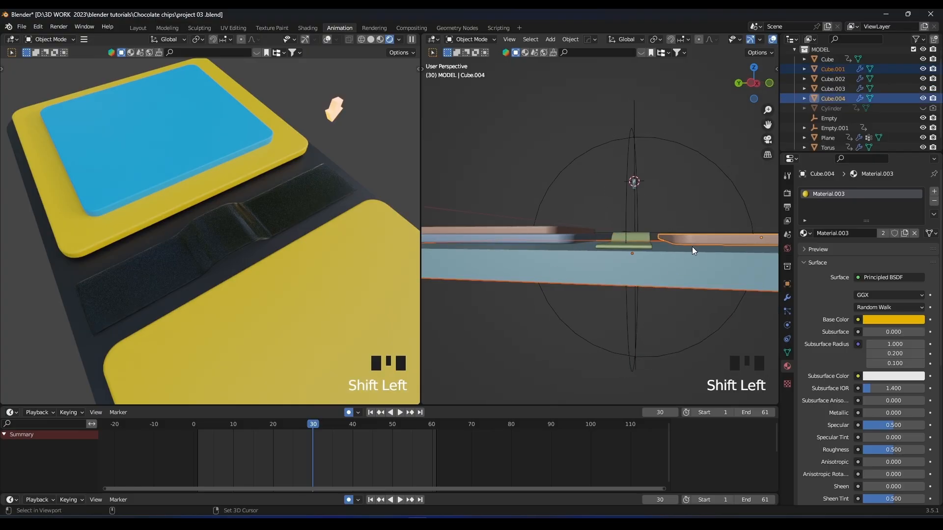
left_click(541, 237, "shift")
left_click(541, 232, "shift")
scroll(682, 245, "down", 3)
key("g")
key("z")
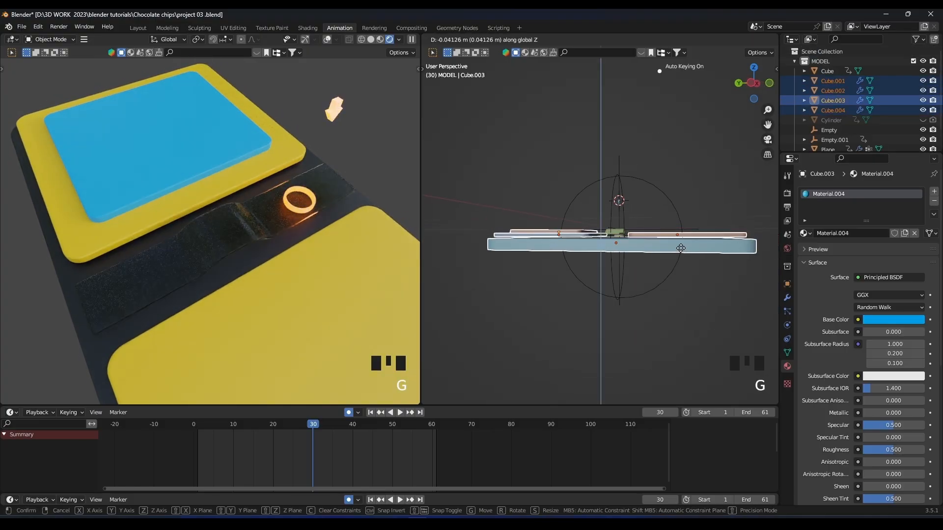
left_click(681, 248)
Duplicate a yellow plate and scale the copy down to a small plate near the strip.
key("x")
scroll(613, 241, "up", 3)
middle_click_drag(614, 241, 590, 275)
left_click(576, 260)
key("shift+d")
key("x")
left_click(640, 256)
scroll(640, 255, "up", 2)
key("s")
left_click(652, 282)
Move the small plate along Y by about -0.18 m so it sits over the strip.
key("g")
key("y")
left_click(523, 265)
scroll(535, 255, "down", 2)
middle_click_drag(535, 255, 550, 263)
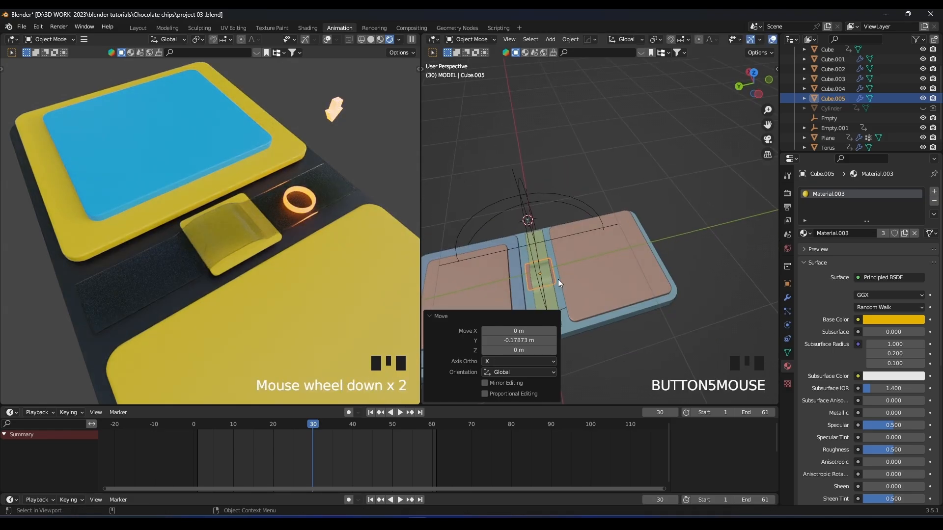
Scale the small plate to about 0.715 along Y and move it about -0.015 m along Y to fit the strip.
key("s")
key("y")
left_click(564, 269)
key("g")
key("y")
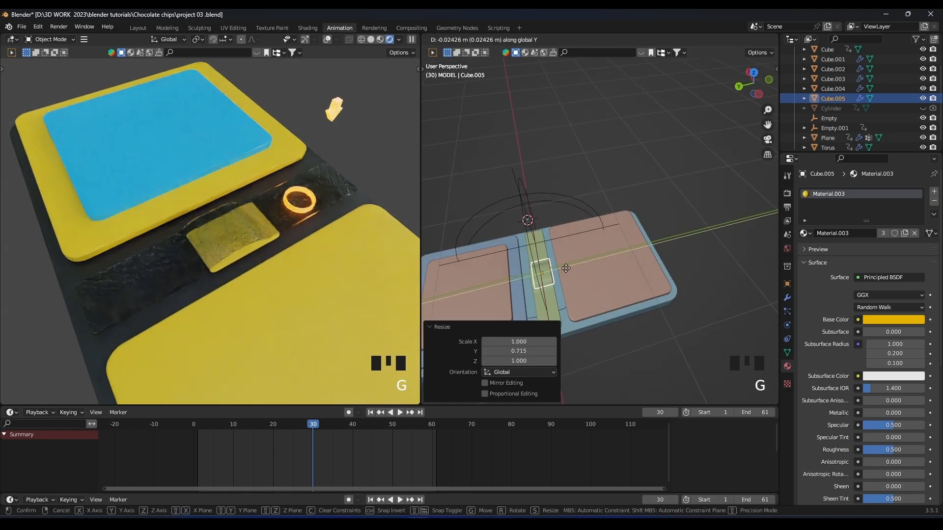
left_click(567, 265)
Stretch the small plate along X by about 3.77 so it spans the full length of the strip.
key("s")
key("y")
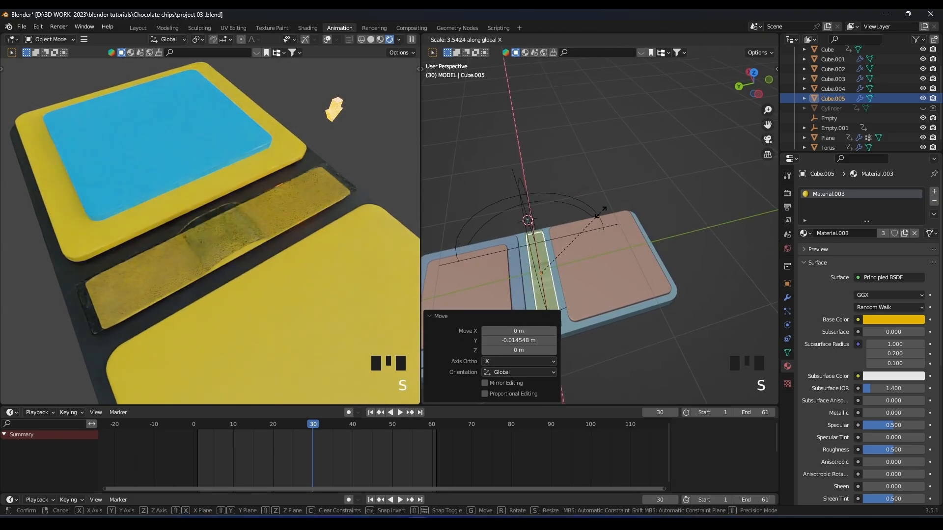
left_click(605, 210)
middle_click_drag(604, 213, 624, 193)
key("KP_Decimal")
scroll(638, 160, "down", 2)
scroll(624, 193, "up", 1)
Lower the long plate slightly along Z beneath the strip and fit its Y width with scales of about 1.209 and 0.938.
key("s")
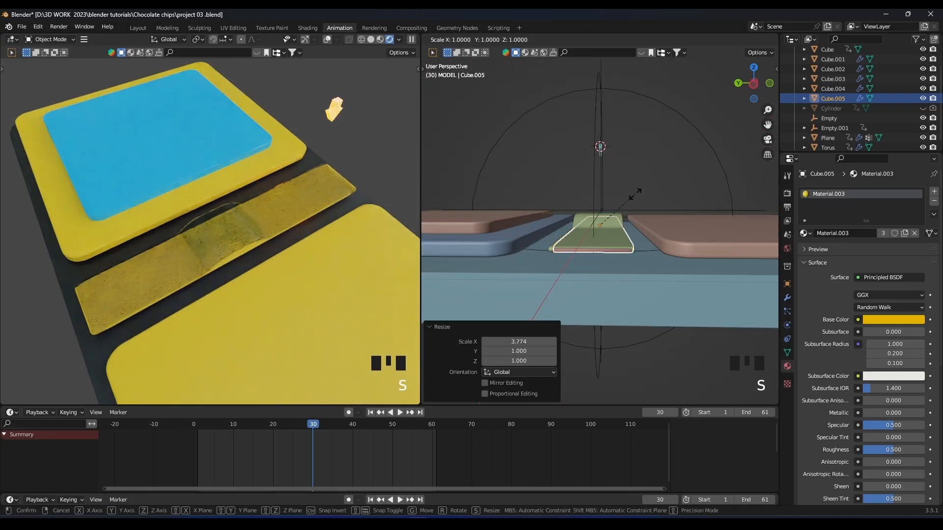
key("y")
left_click(646, 193)
key("g")
key("z")
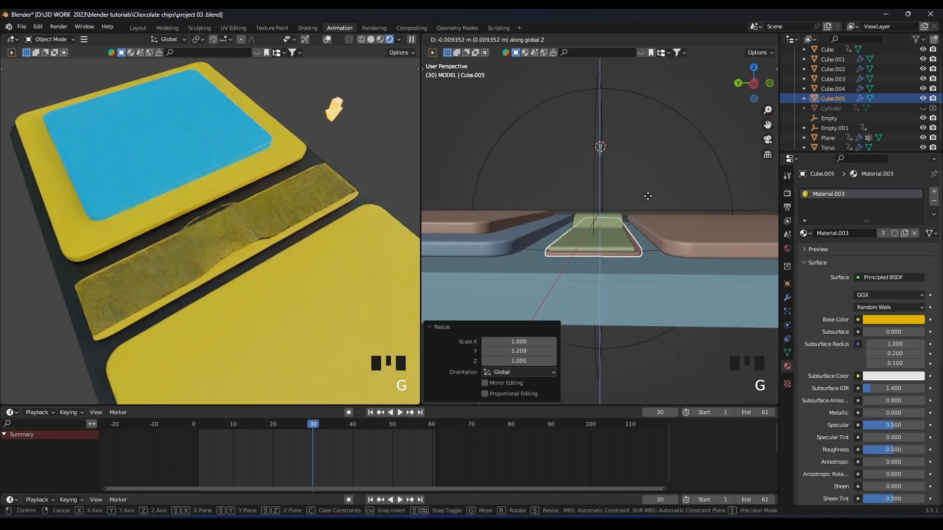
left_click(647, 196)
middle_click_drag(648, 196, 604, 221)
key("s")
key("y")
left_click(697, 224)
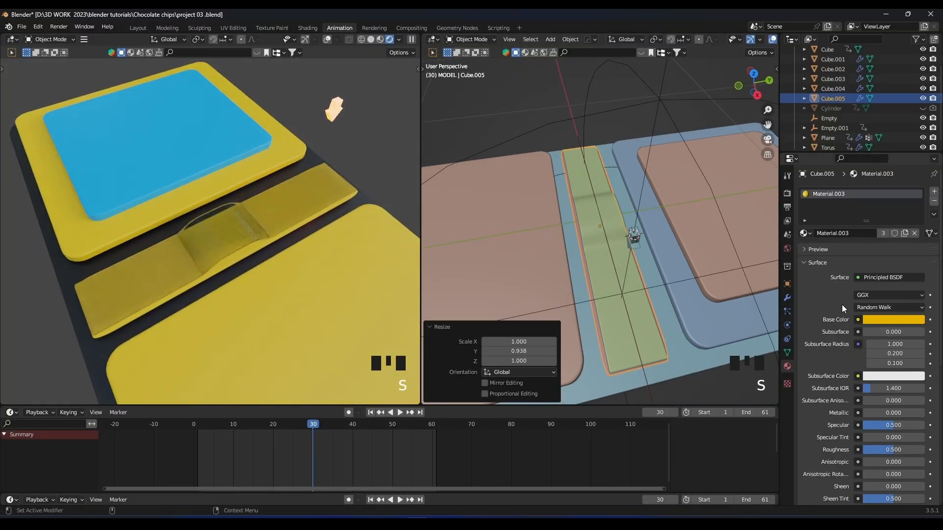
Give the long plate its own copy of the yellow material and change the base color to very pale pink.
left_click(905, 233)
left_click(895, 320)
left_click(876, 220)
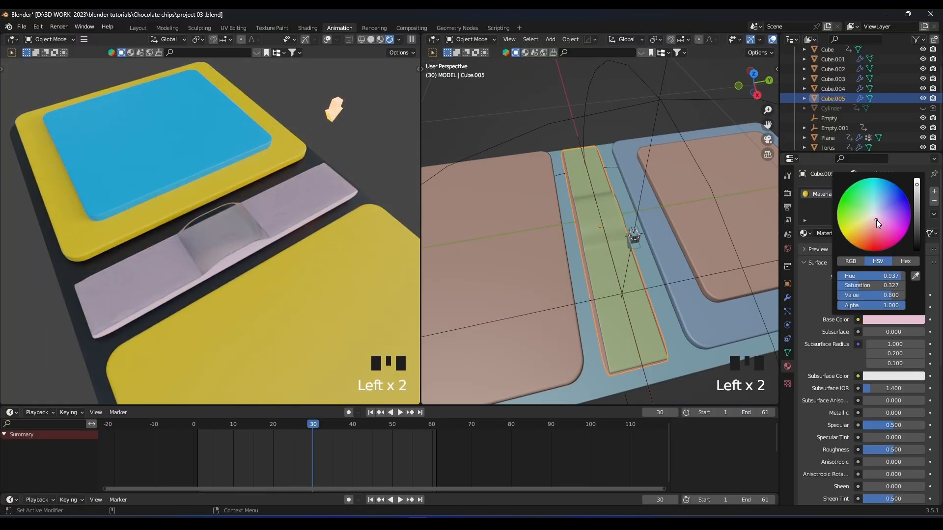
left_click_drag(871, 224, 877, 216)
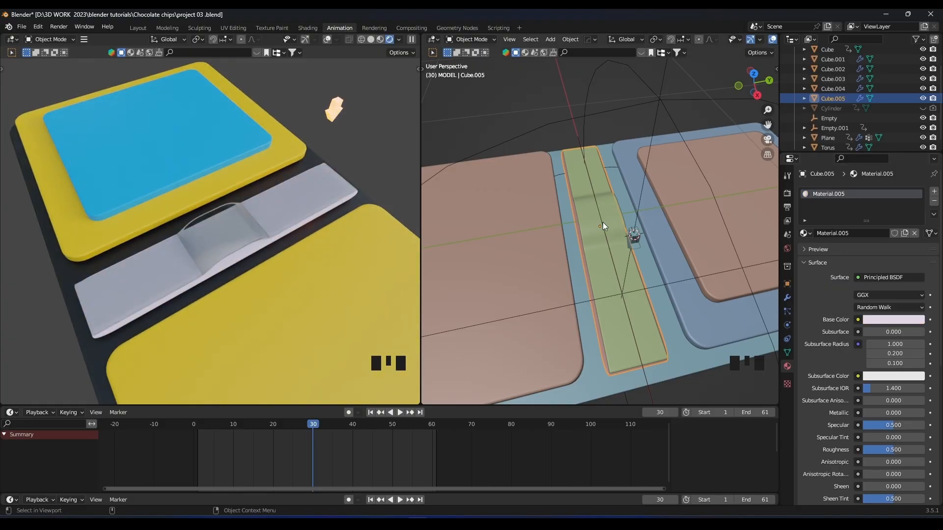
Apply the long plate's scale and run the HOps Bevel on it.
middle_click_drag(602, 222, 647, 220)
key("ctrl+a")
left_click(596, 228)
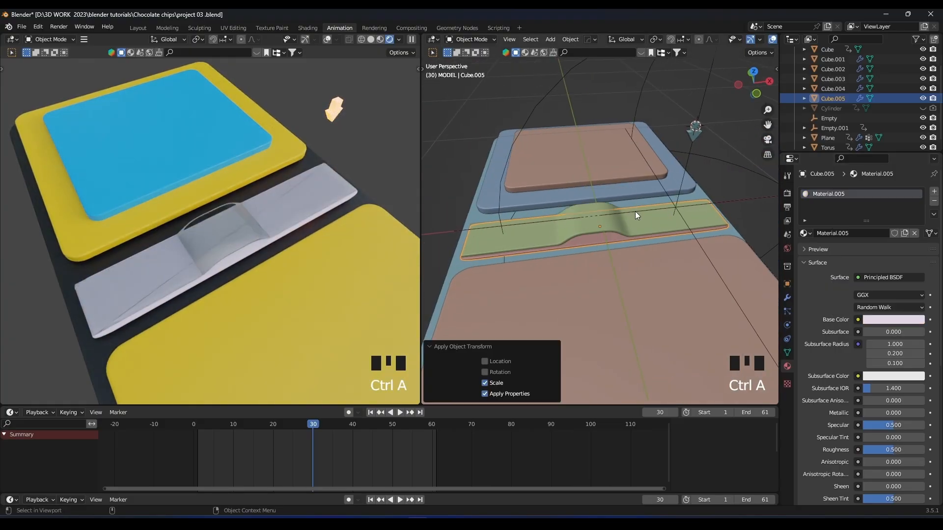
key("KP_Decimal")
key("KP_Decimal")
scroll(612, 222, "up", 4)
middle_click_drag(500, 229, 617, 177)
key("q")
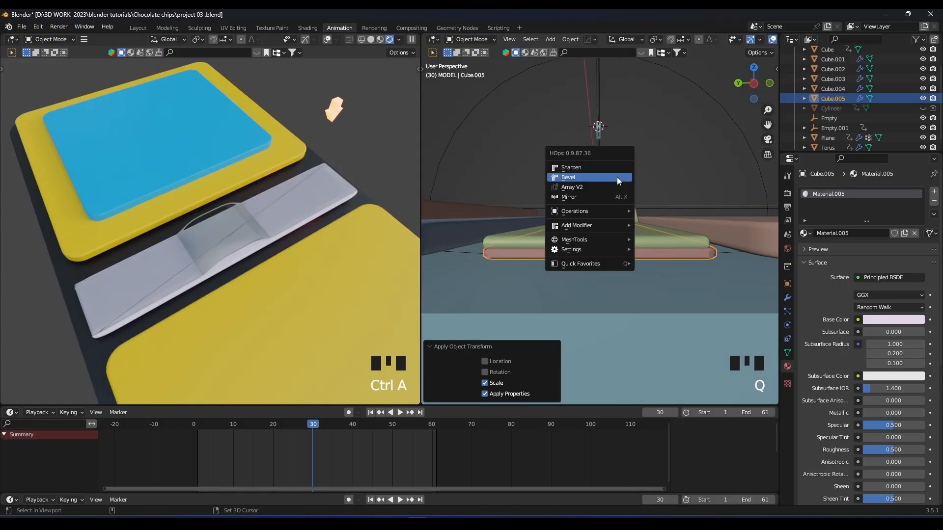
left_click(617, 178)
left_click(624, 176)
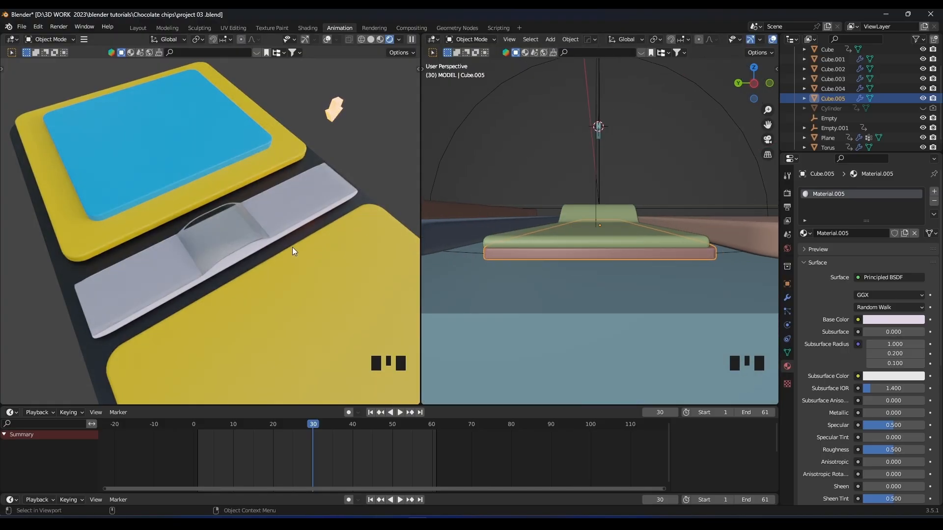
Set the long plate's material to a light cyan base color, about 0.496 metallic and 0.232 roughness, checking it during playback.
left_click(894, 319)
left_click_drag(889, 238, 878, 208)
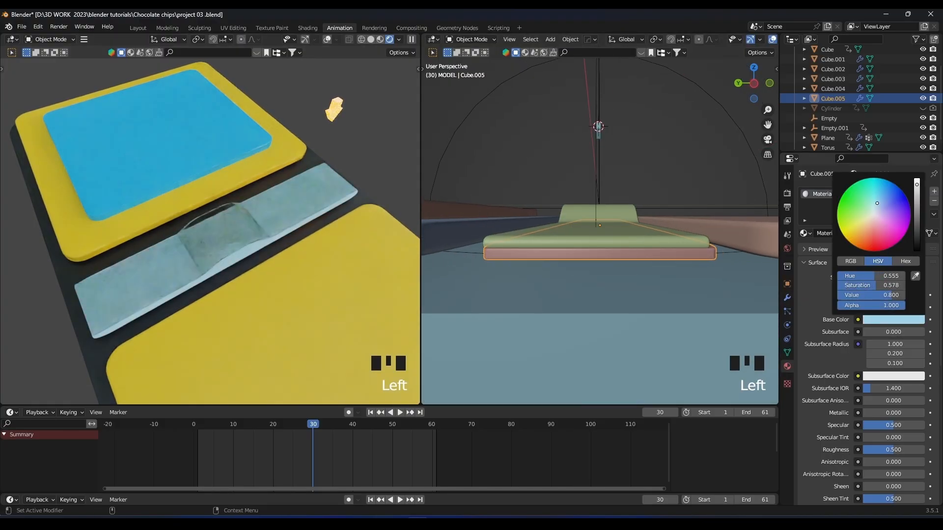
key("space")
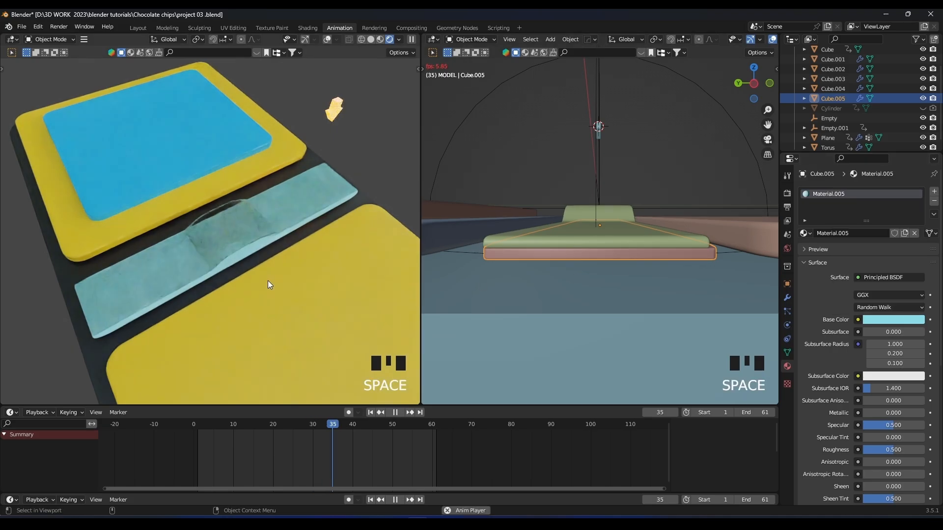
middle_click_drag(231, 282, 287, 253)
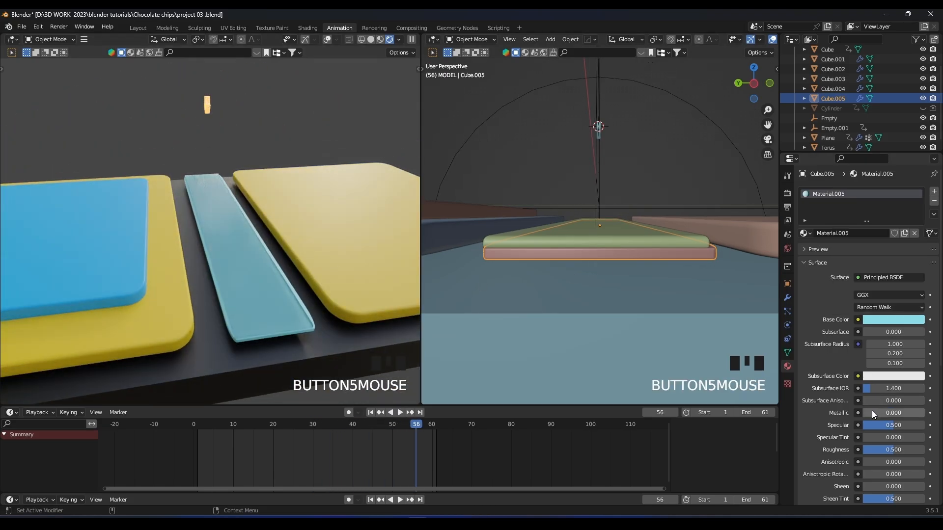
left_click_drag(871, 411, 892, 411)
left_click_drag(888, 451, 866, 451)
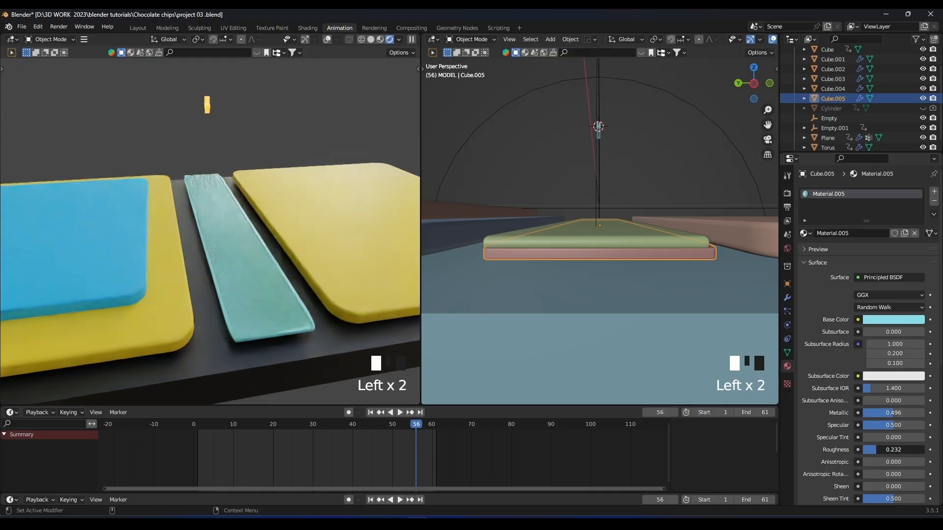
Move the cyan plate slightly down along Z and adjust its Y position under the strip.
middle_click_drag(606, 314, 609, 264)
key("g")
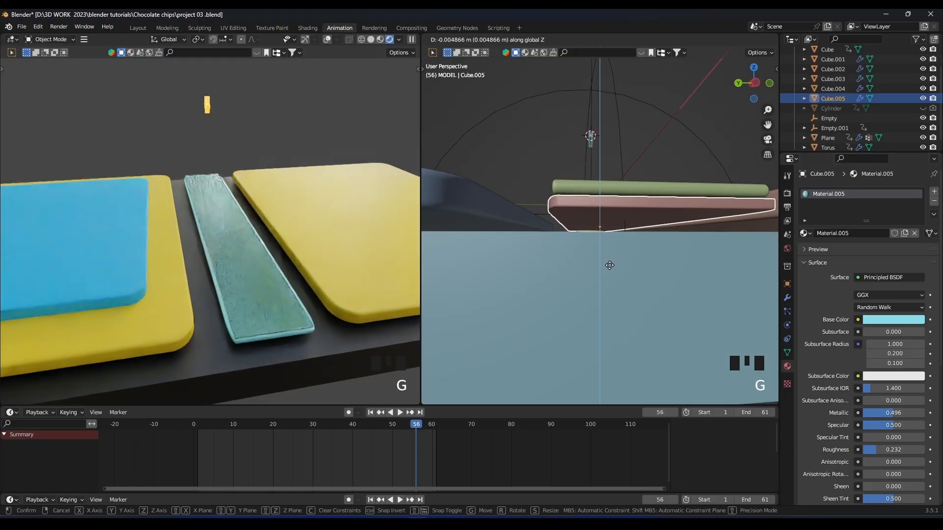
left_click(645, 238)
middle_click_drag(645, 238, 632, 256)
key("g")
key("y")
left_click(633, 255)
Scale the cyan plate to about 0.94 along Y and apply its scale.
key("s")
key("y")
left_click(647, 255)
scroll(647, 254, "down", 4)
scroll(647, 255, "up", 4)
middle_click_drag(647, 254, 670, 237)
key("ctrl+a")
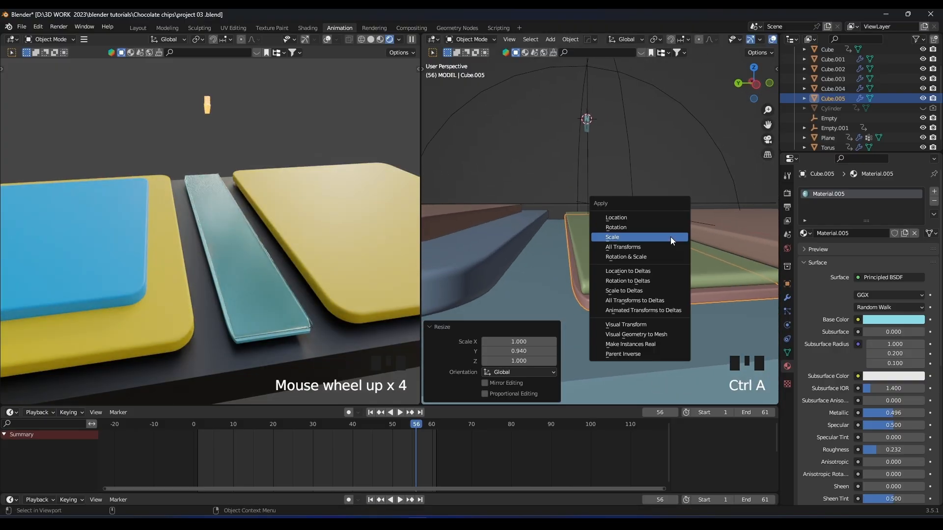
left_click(671, 237)
Try to scale a narrow side face of the cyan plate along Y in Edit Mode.
key("Tab")
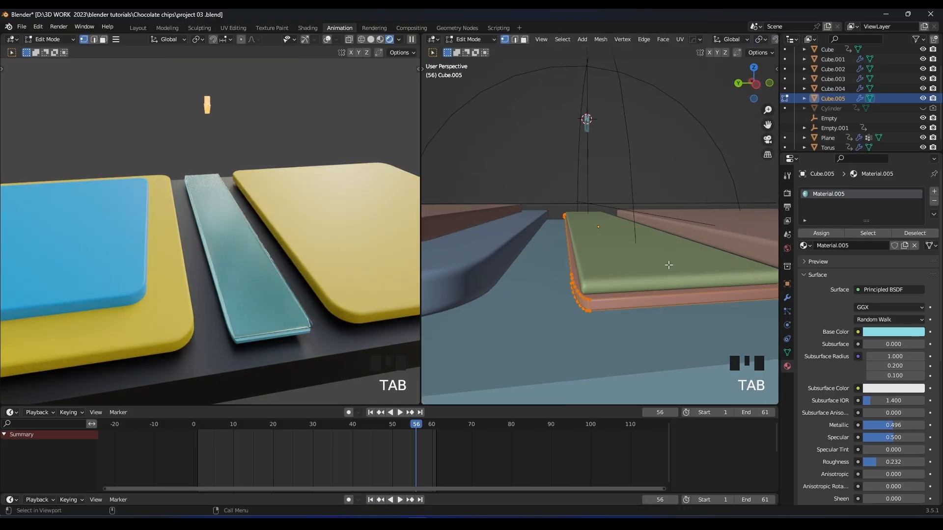
key("3")
left_click(652, 304)
key("s")
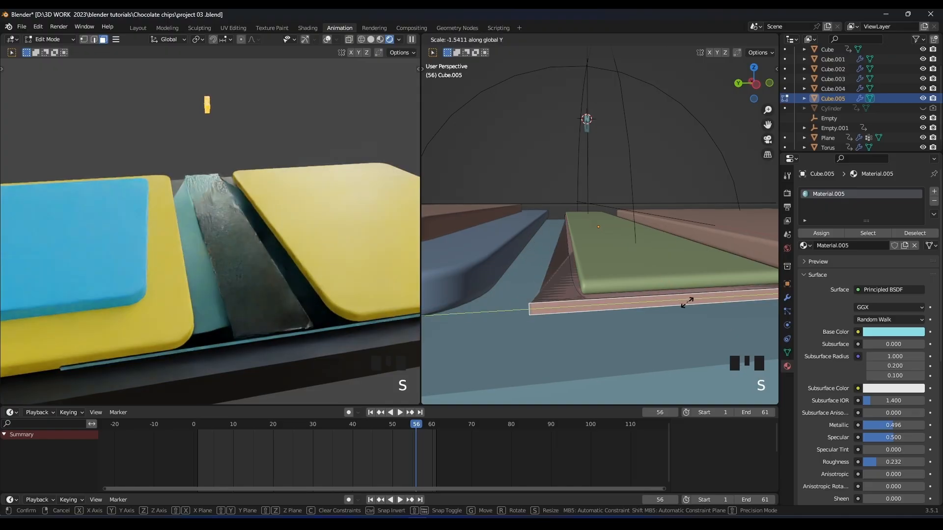
left_click(694, 300)
scroll(692, 298, "down", 4)
middle_click_drag(687, 295, 614, 346)
scroll(614, 346, "down", 2)
key("Tab")
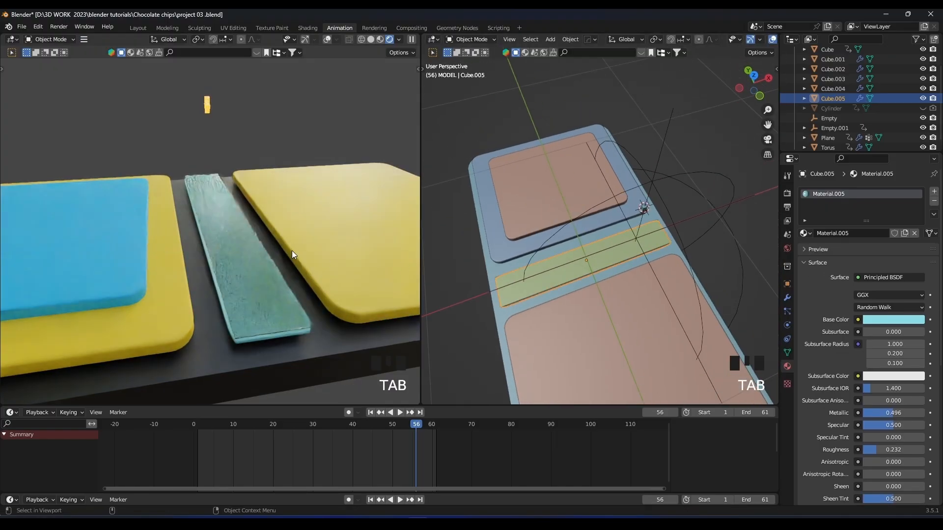
Select the translucent strip and bring up its material nodes in the Shading workspace with the strip framed in view.
scroll(292, 251, "down", 3)
middle_click_drag(291, 250, 250, 229)
scroll(243, 230, "up", 3)
left_click(556, 282)
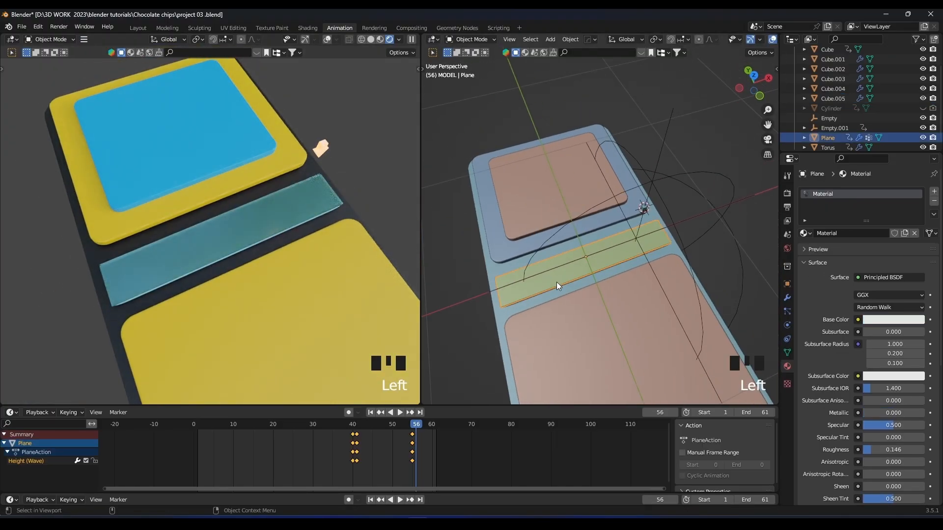
left_click(307, 28)
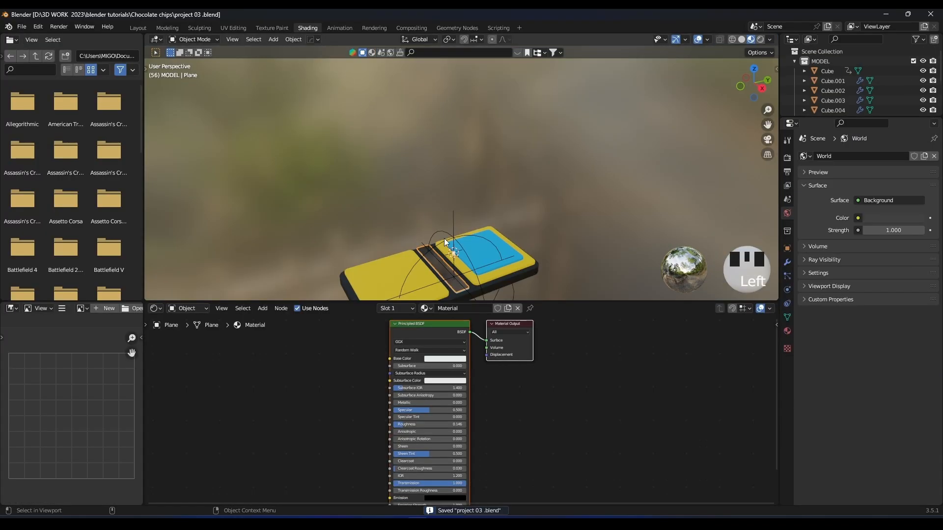
key("KP_7")
key("KP_Decimal")
scroll(489, 190, "up", 3)
middle_click_drag(454, 226, 496, 208)
middle_click_drag(331, 376, 450, 359)
Add an Image Texture node to the strip's material.
key("shift+a")
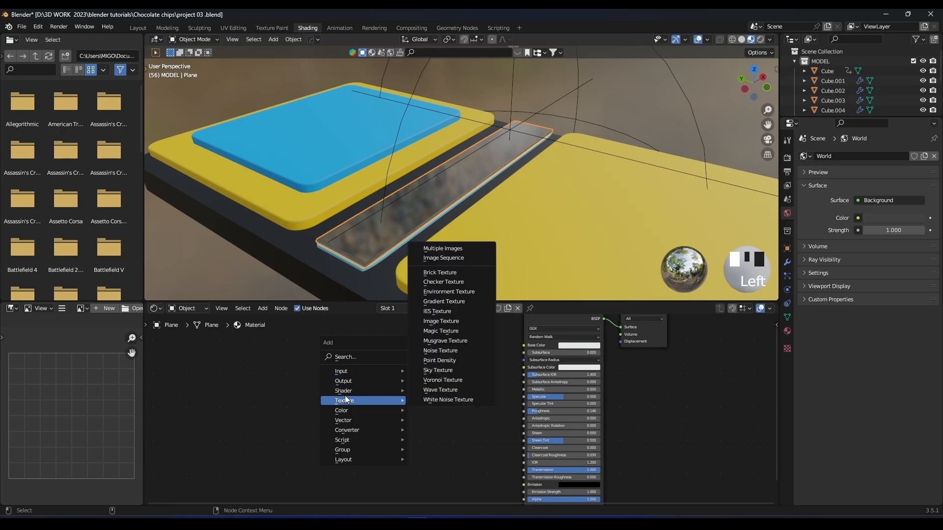
mouse_move(348, 400)
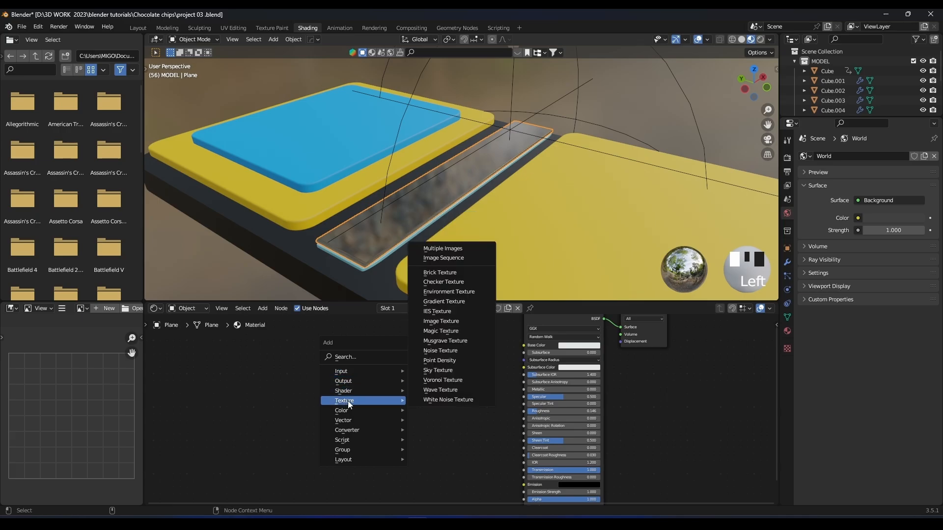
left_click(441, 321)
Load the image LOGOO .psd from the Can covers colors folder in GEO NODES\pics into the Image Texture node.
left_click(393, 412)
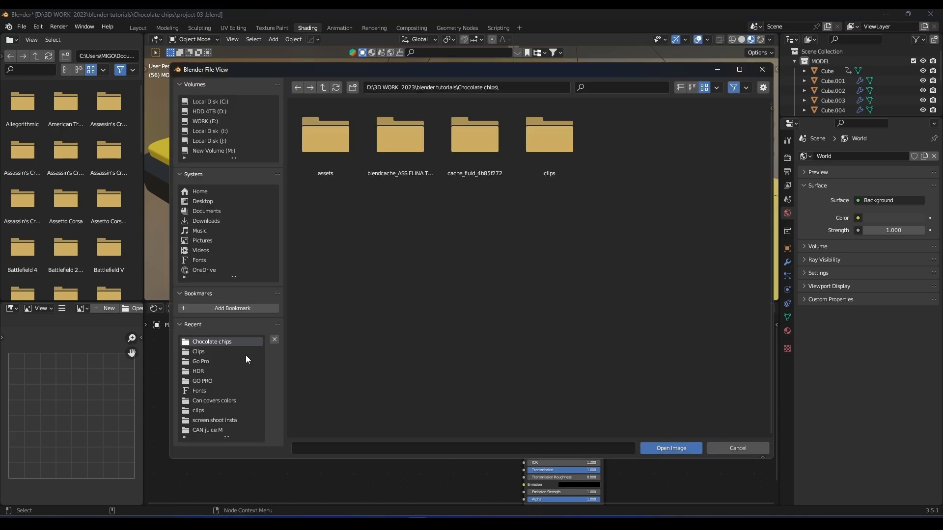
left_click(324, 88)
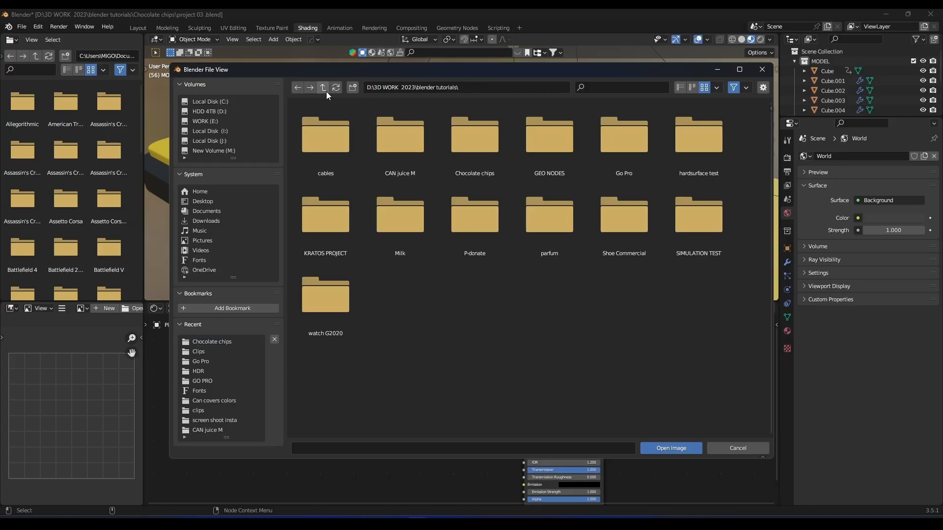
double_click(558, 160)
double_click(373, 204)
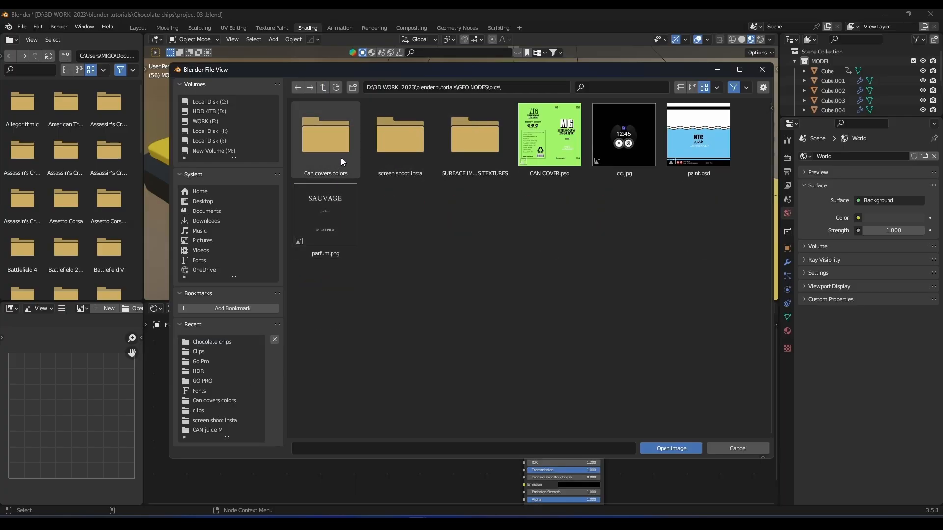
double_click(394, 154)
key("BackSpace")
double_click(471, 154)
left_click(324, 88)
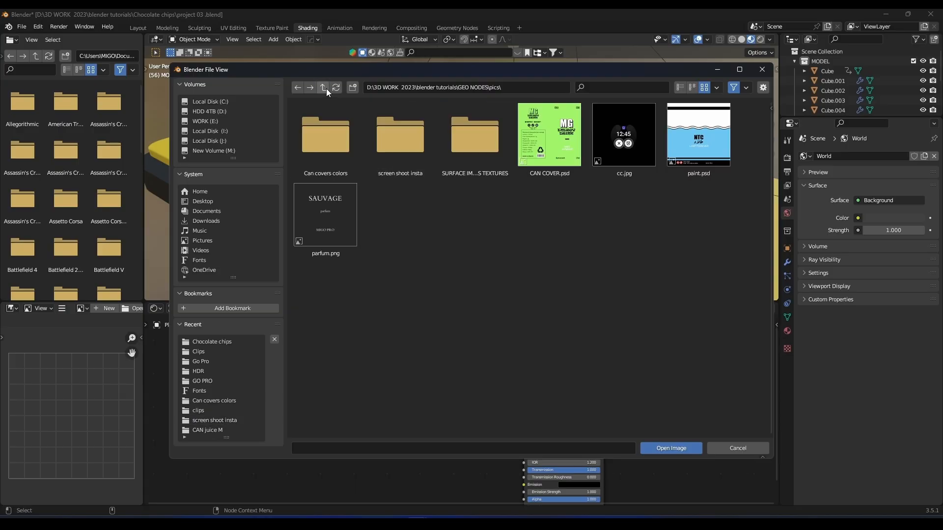
double_click(327, 143)
double_click(325, 223)
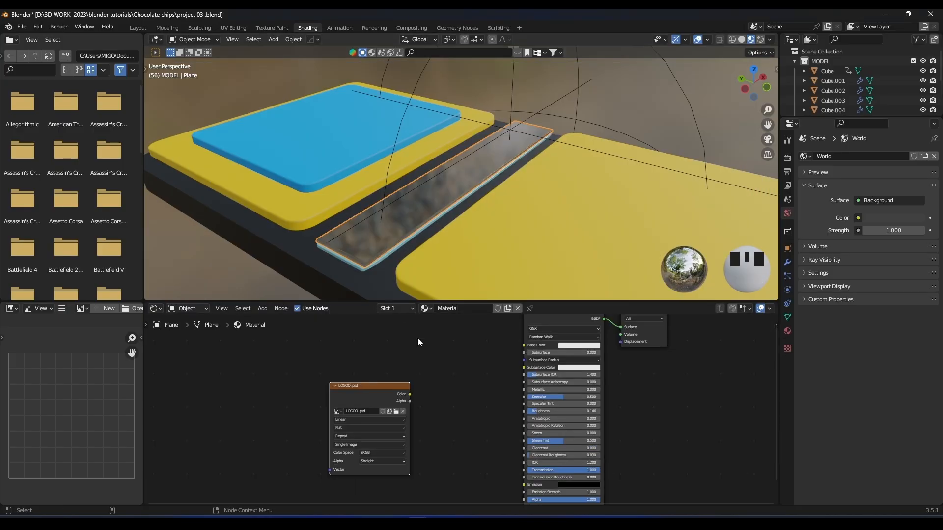
Try linking the image's Alpha output to the Principled BSDF's Alpha input.
middle_click_drag(465, 430, 498, 400)
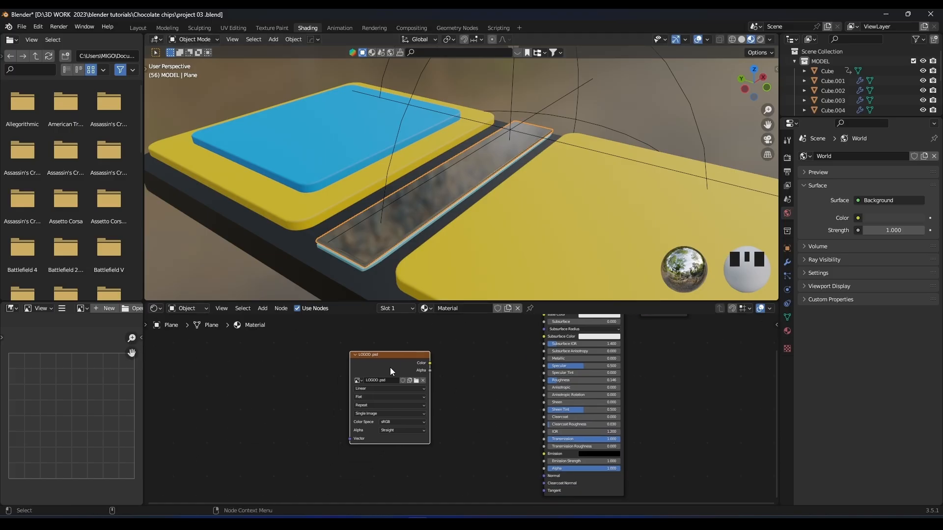
left_click(407, 375)
left_click_drag(407, 382, 550, 470)
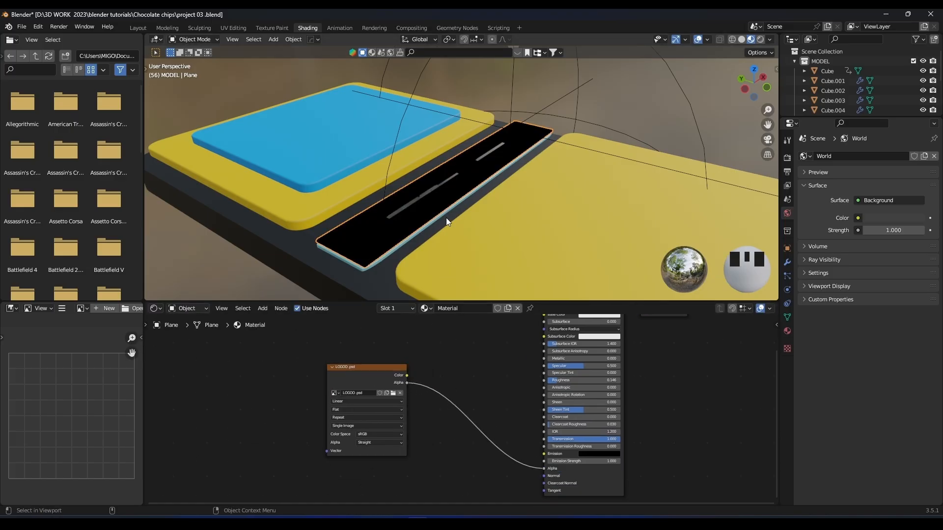
Remove the image's Alpha link and connect its Color output to the Principled BSDF's Base Color.
middle_click_drag(446, 217, 431, 220)
right_click_drag(441, 377, 434, 402, "ctrl")
middle_click_drag(448, 370, 423, 433)
left_click_drag(349, 438, 519, 378)
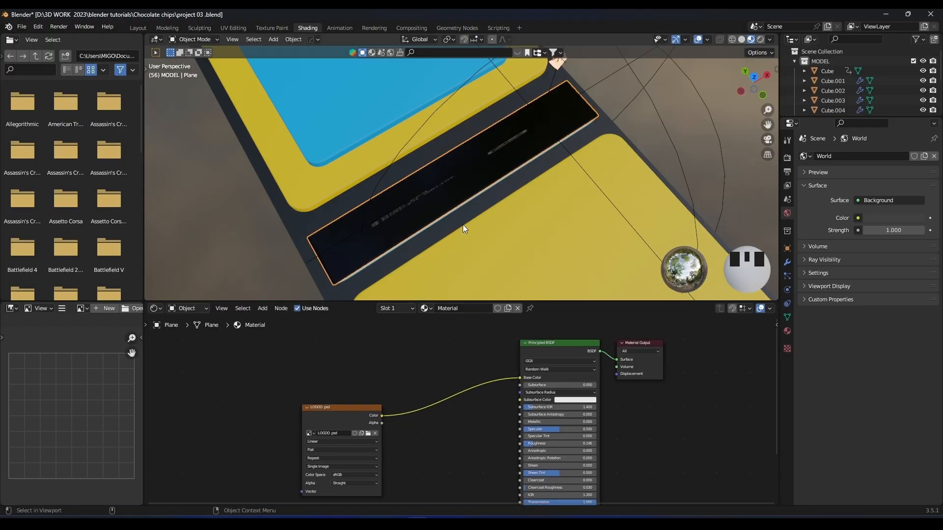
Unwrap the strip's faces in Edit Mode.
middle_click_drag(463, 225, 517, 163, "shift")
key("Tab")
key("u")
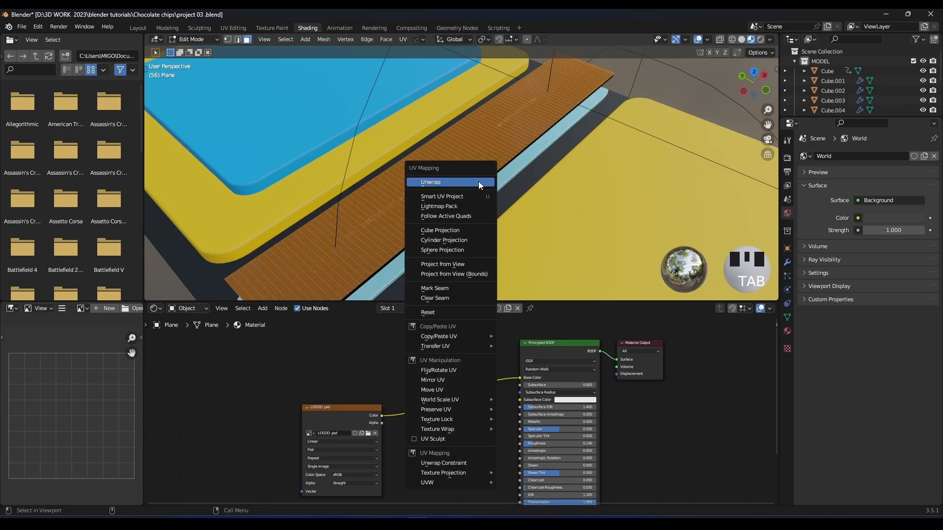
left_click(478, 182)
Replace the file browser area with a UV Editor and widen it to show the strip's UV layout.
left_click(12, 41)
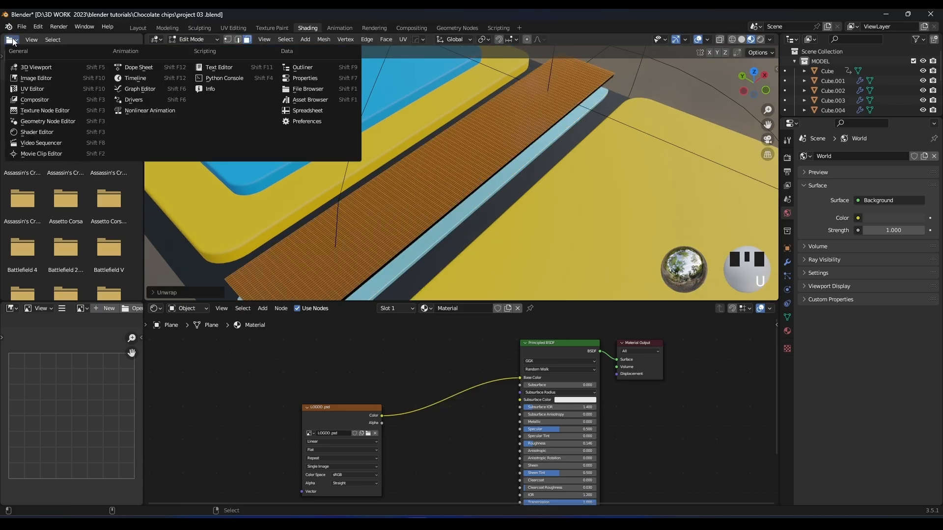
left_click(40, 89)
left_click_drag(144, 149, 360, 149)
scroll(201, 148, "down", 8)
scroll(201, 149, "up", 1)
Select all of the strip's UVs and move them sideways over the logo text in the image.
key("a")
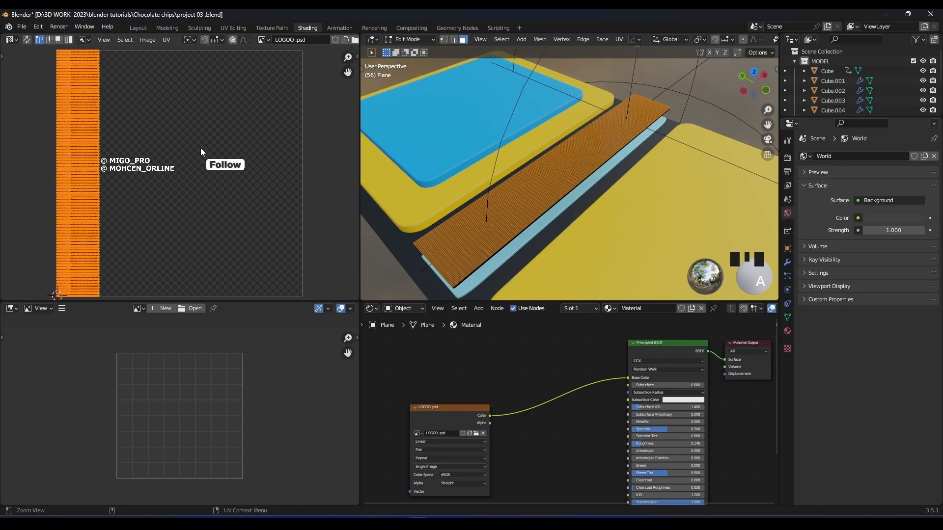
key("g")
left_click(247, 150)
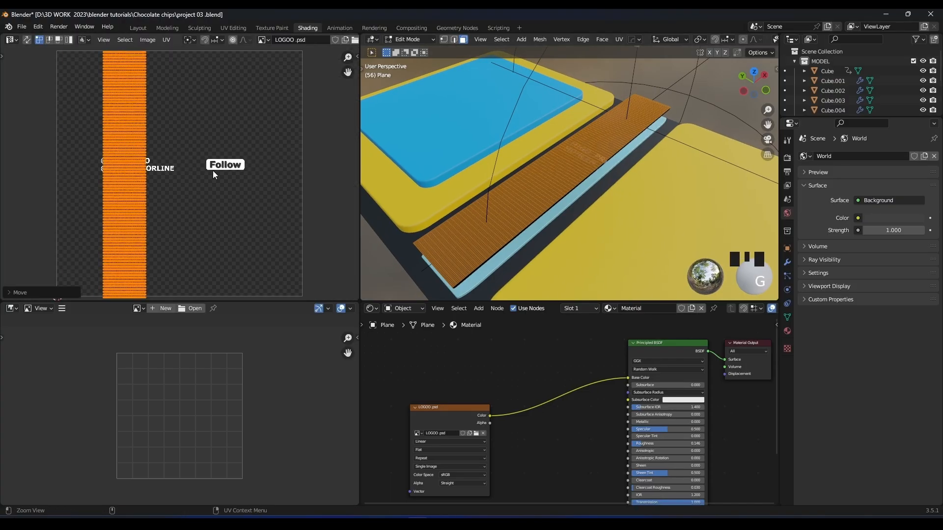
Rotate the strip's UVs 90 degrees and move them over the logo text and Follow button in the image.
type("r90")
key("Return")
key("g")
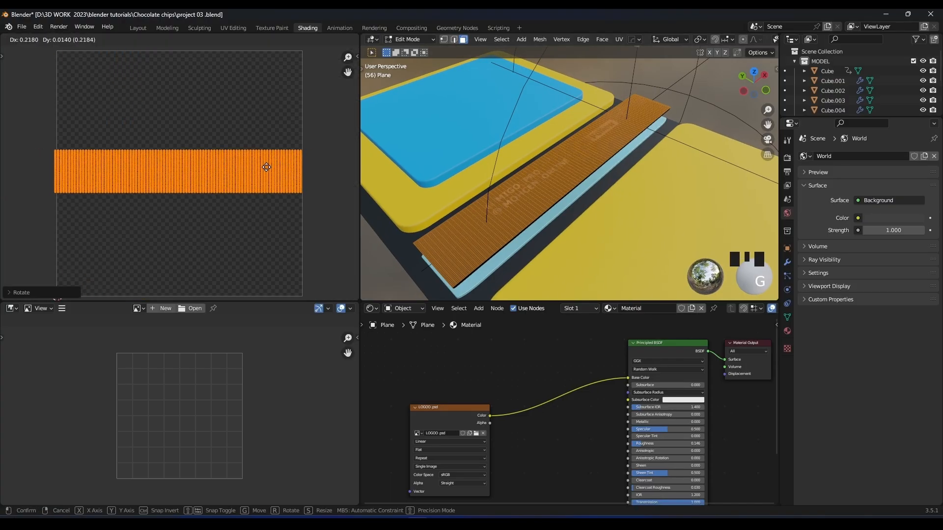
left_click(266, 167)
Hide the 3D viewport overlays and shift the UVs vertically to centre the logo on the strip.
scroll(554, 174, "up", 3)
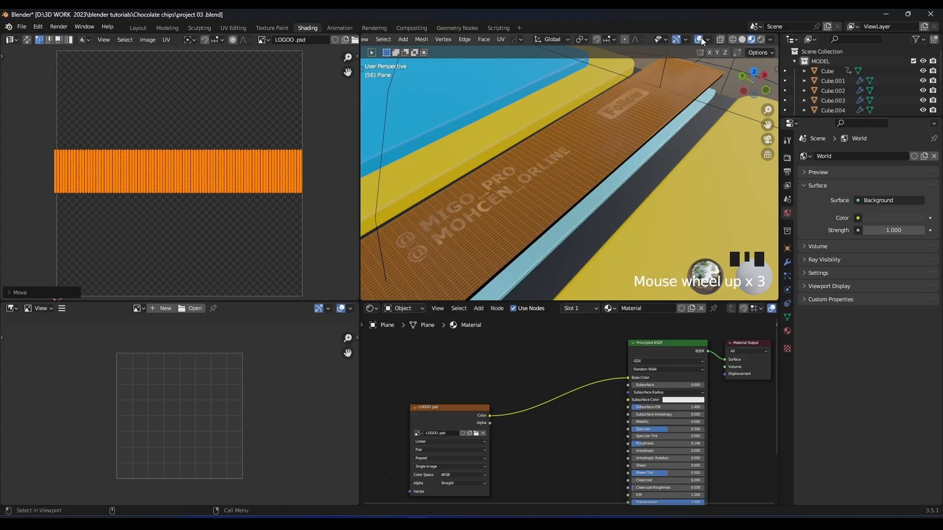
left_click(700, 39)
scroll(225, 206, "down", 2)
key("g")
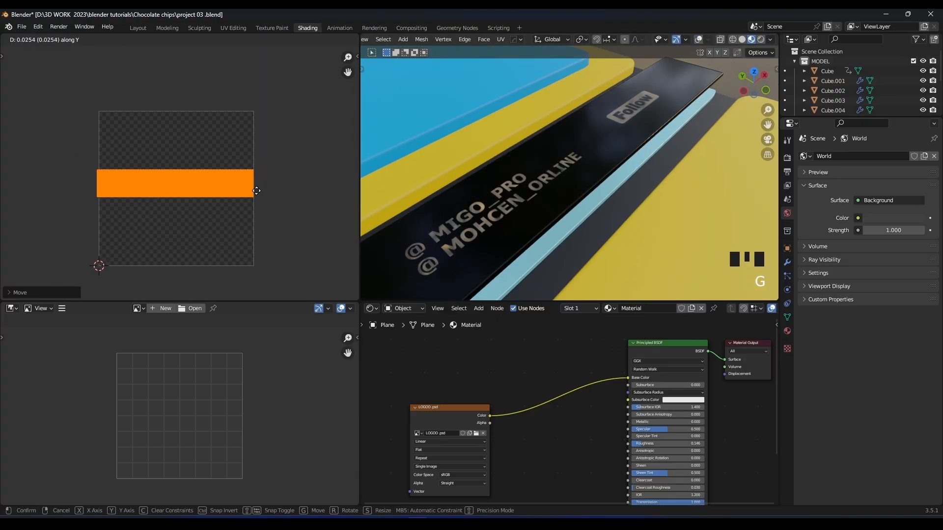
left_click(339, 196)
Replace the empty image editor with a Timeline and stop the animation at frame 41.
scroll(544, 221, "down", 3)
key("space")
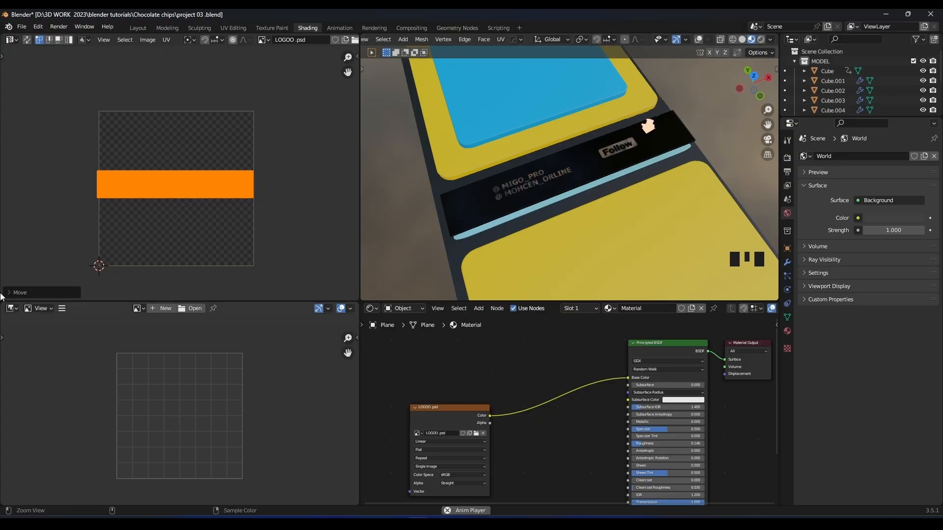
left_click(12, 308)
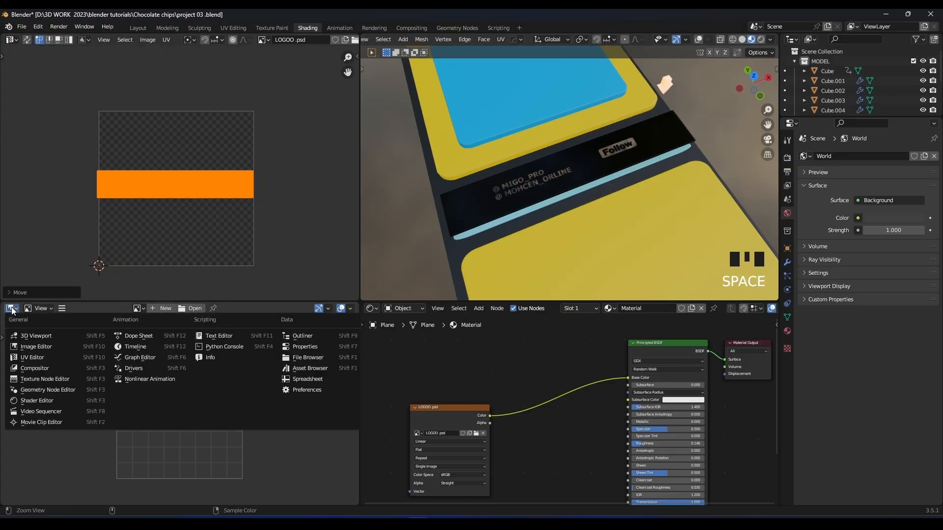
left_click(132, 346)
left_click_drag(207, 322, 199, 322)
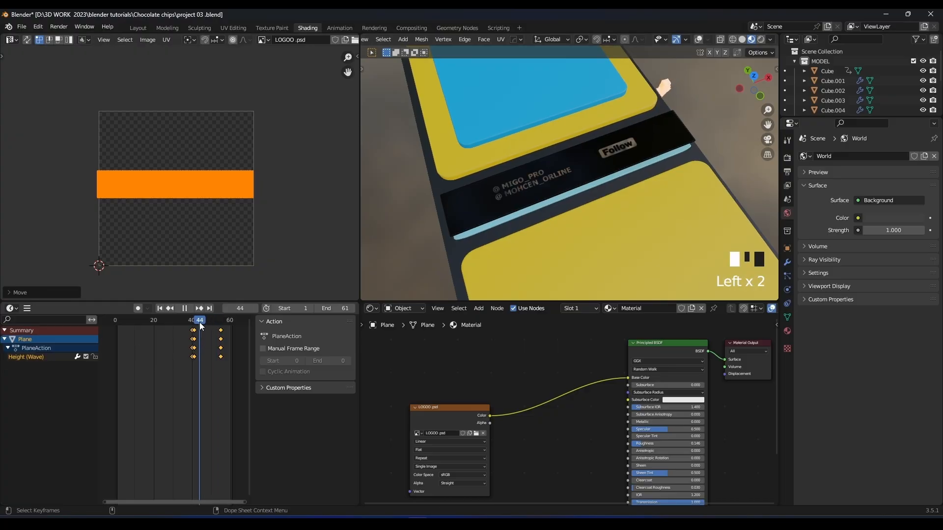
key("z")
key("z")
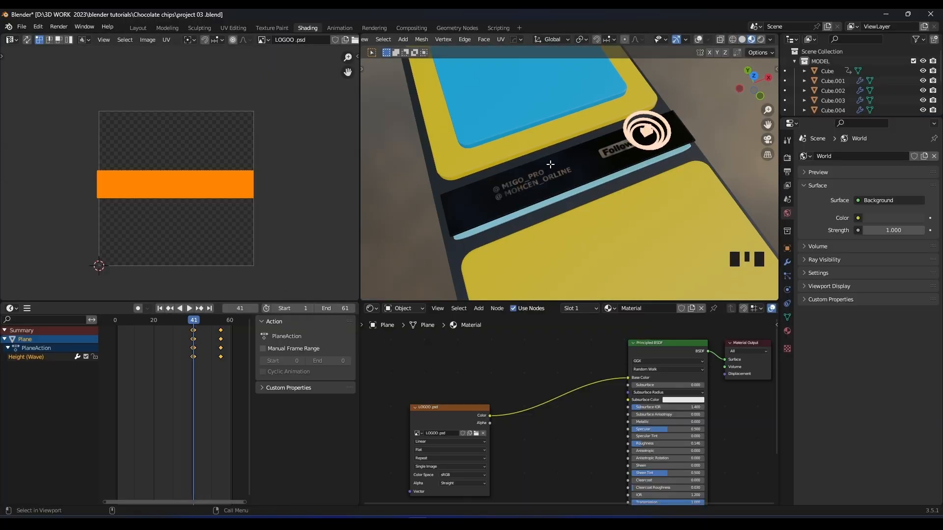
middle_click_drag(550, 164, 589, 125)
scroll(603, 159, "up", 3)
key("g")
right_click(336, 205)
middle_click_drag(648, 116, 616, 171)
scroll(177, 186, "down", 1)
key("s")
key("y")
right_click(285, 168)
Scale the strip's UVs down along X and Y to enlarge the logo, and reposition them over it.
key("s")
key("x")
left_click(248, 171)
key("s")
key("y")
left_click(226, 165)
key("g")
left_click(228, 164)
Adjust the UVs' width along X and their position along X and Y so the account names fit on the strip.
scroll(569, 172, "down", 3)
key("g")
key("x")
key("s")
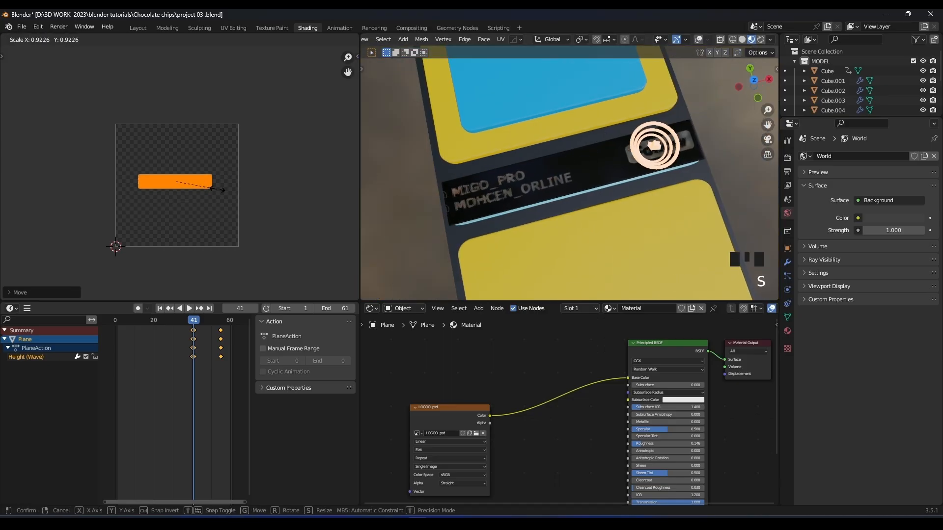
key("x")
left_click(238, 187)
key("g")
key("y")
left_click(253, 174)
key("g")
key("x")
left_click(226, 173)
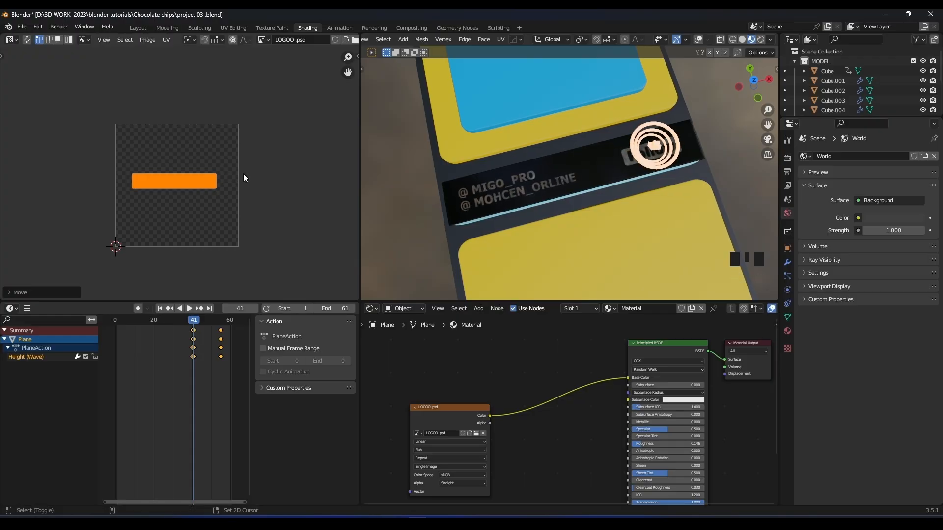
Leave Edit Mode, switch the viewport to Rendered shading and turn off Scene World to light it with an HDRI.
key("Tab")
scroll(599, 122, "down", 3)
middle_click_drag(600, 138, 608, 115)
key("z")
left_click(617, 119)
scroll(618, 119, "up", 5)
scroll(648, 106, "down", 2)
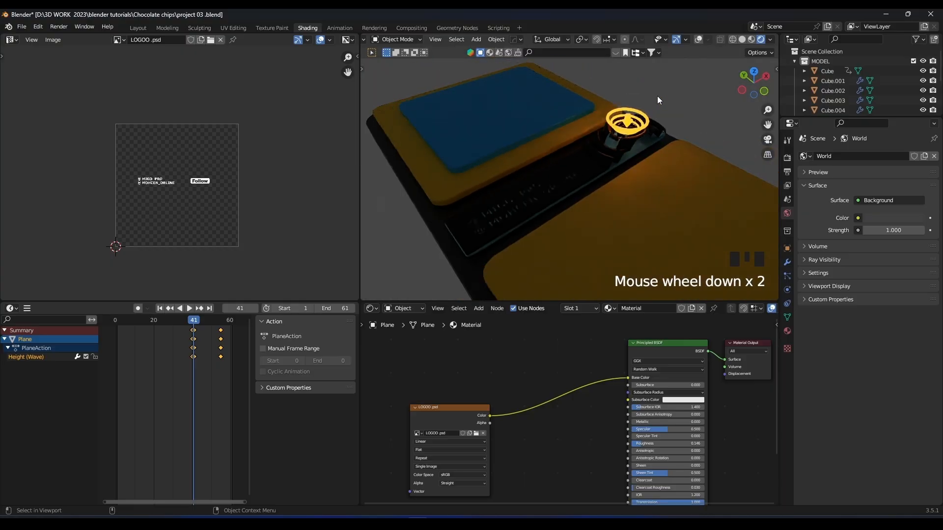
left_click(770, 39)
left_click(716, 100)
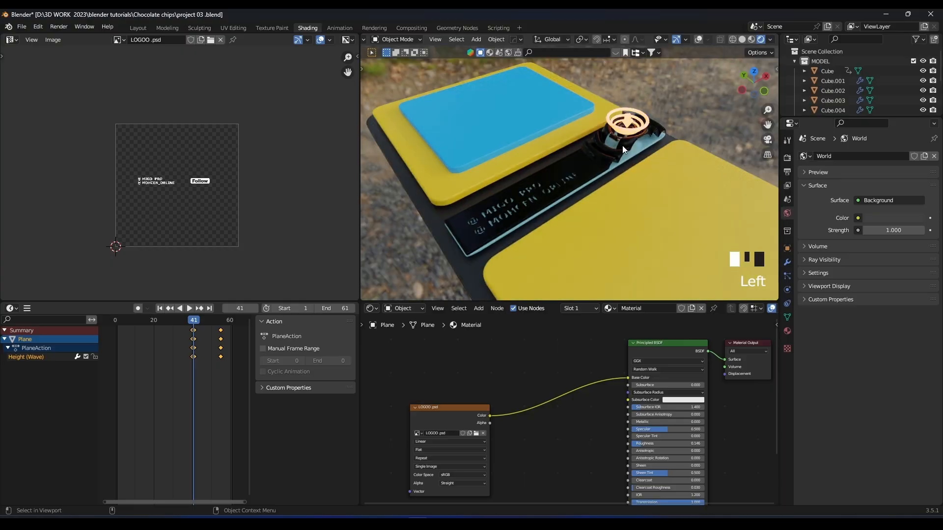
Remove the image's link to Base Color and connect its Color output to the Principled BSDF's Emission.
scroll(626, 196, "up", 2)
right_click_drag(532, 402, 566, 421, "ctrl")
scroll(517, 351, "down", 3, "shift")
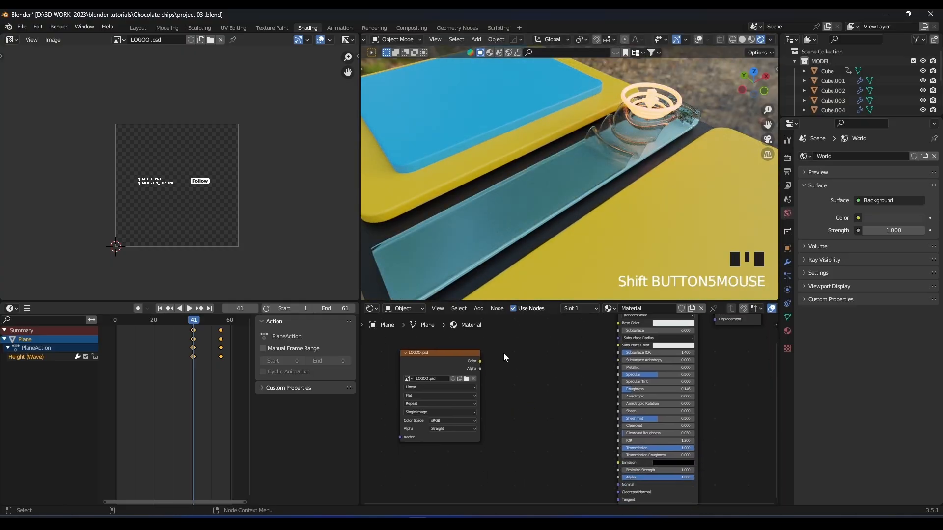
left_click_drag(601, 463, 617, 462)
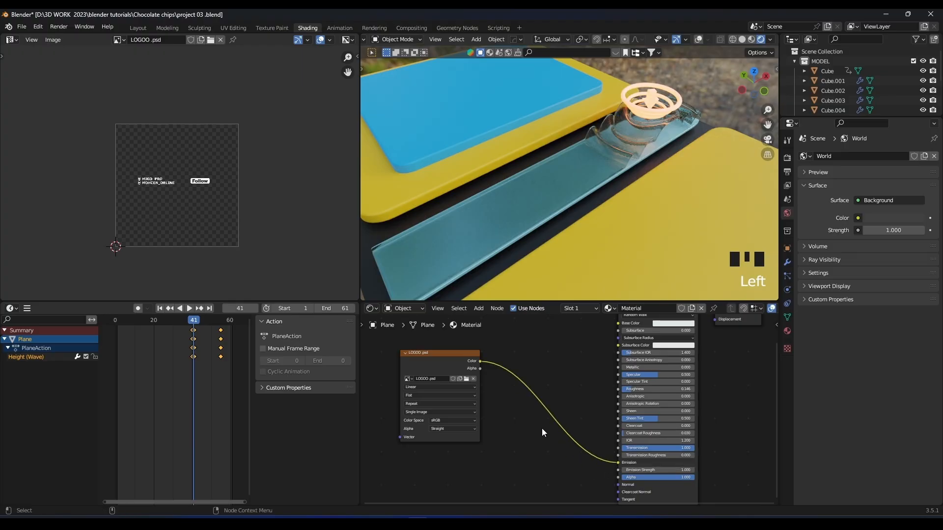
Try the image's Alpha output as the Emission input, remove that link and reconnect the Color output.
left_click_drag(482, 369, 627, 464)
scroll(558, 384, "up", 3)
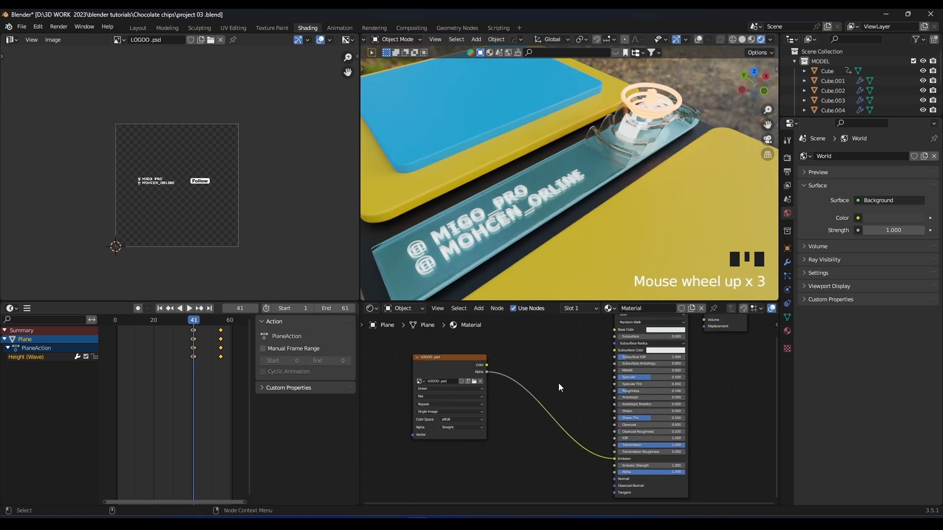
right_click_drag(559, 383, 540, 441, "ctrl")
left_click_drag(481, 362, 620, 460)
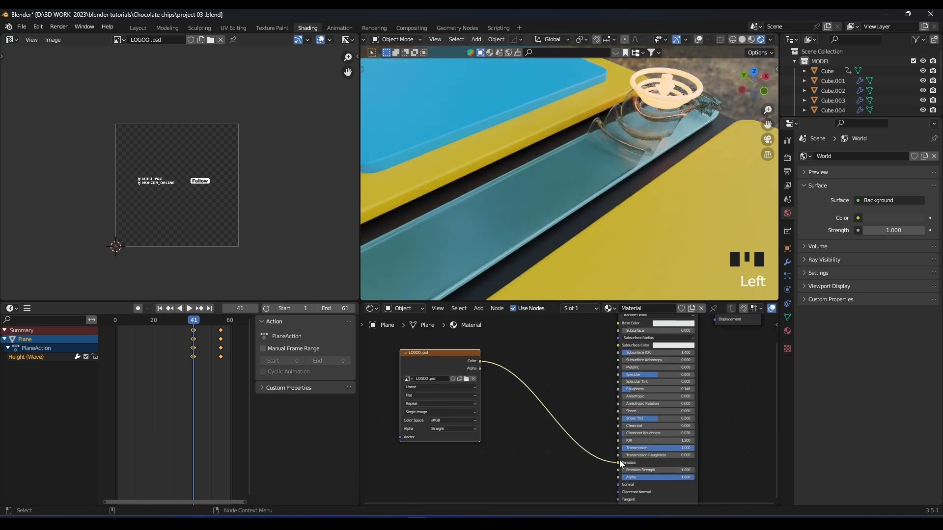
scroll(588, 228, "up", 3)
scroll(588, 228, "down", 2)
Reselect the strip and move the playhead to frame 26.
left_click(561, 294)
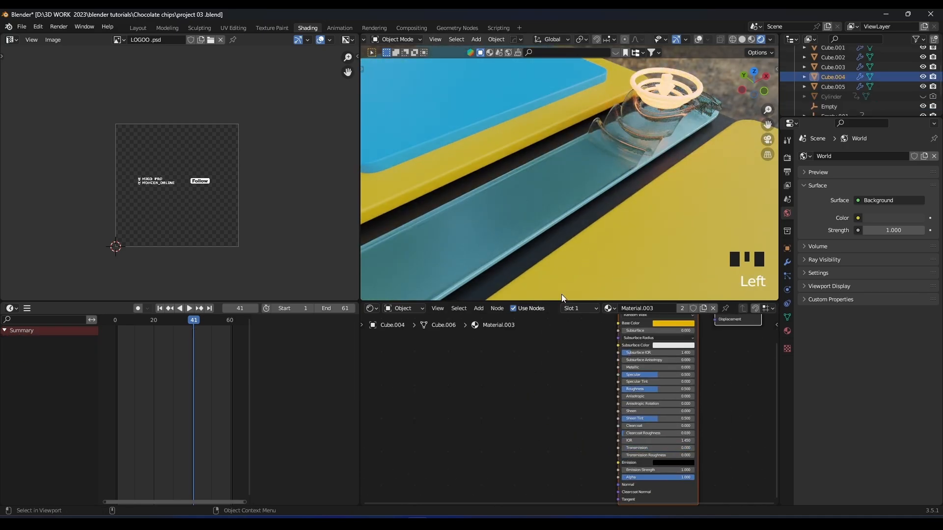
left_click(555, 205)
middle_click_drag(555, 206, 549, 241)
middle_click(588, 207)
left_click_drag(172, 322, 166, 322)
Turn off the viewport display of the strip's Subdivision modifier.
scroll(604, 195, "up", 1)
left_click(786, 263)
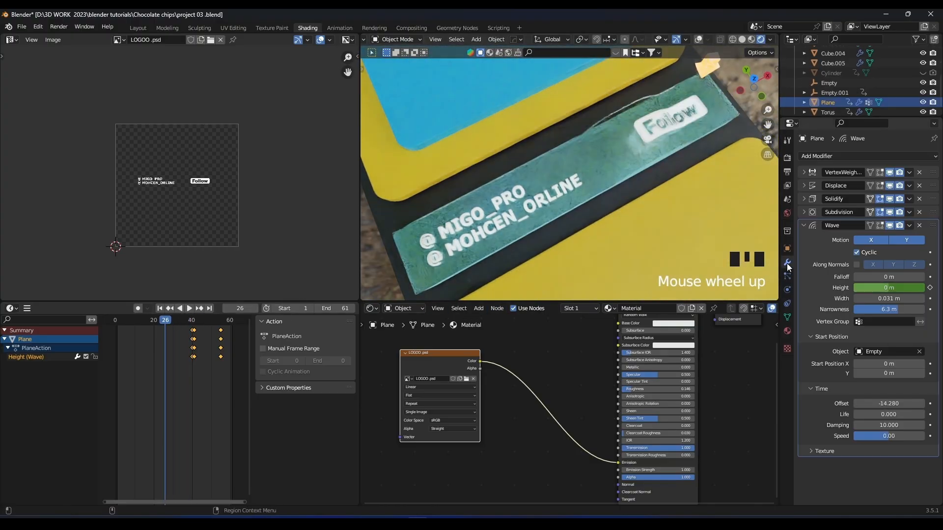
left_click(890, 212)
scroll(620, 193, "up", 3)
mouse_move(667, 154)
middle_mouse_down()
mouse_move(669, 131)
mouse_move(656, 163)
middle_mouse_up()
Play the animation several times to check how the logo moves with the strip's ripple.
key("space")
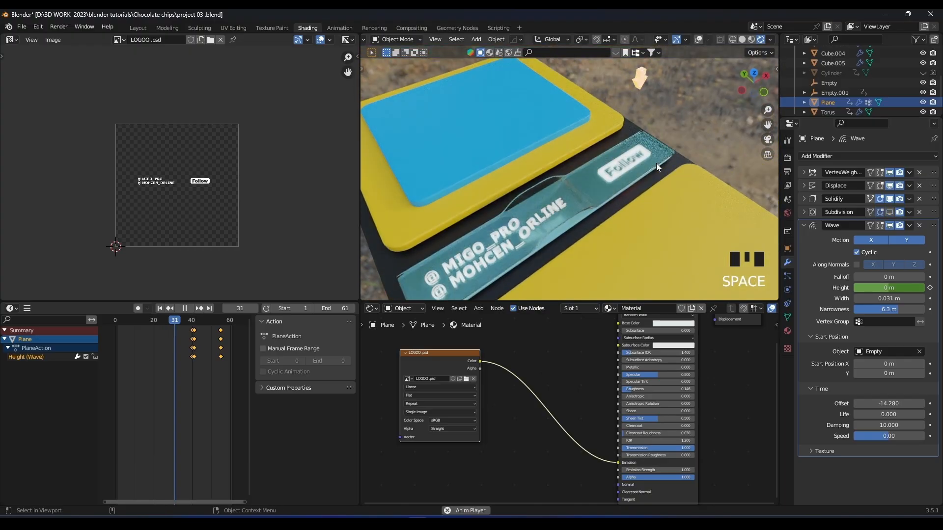
key("space")
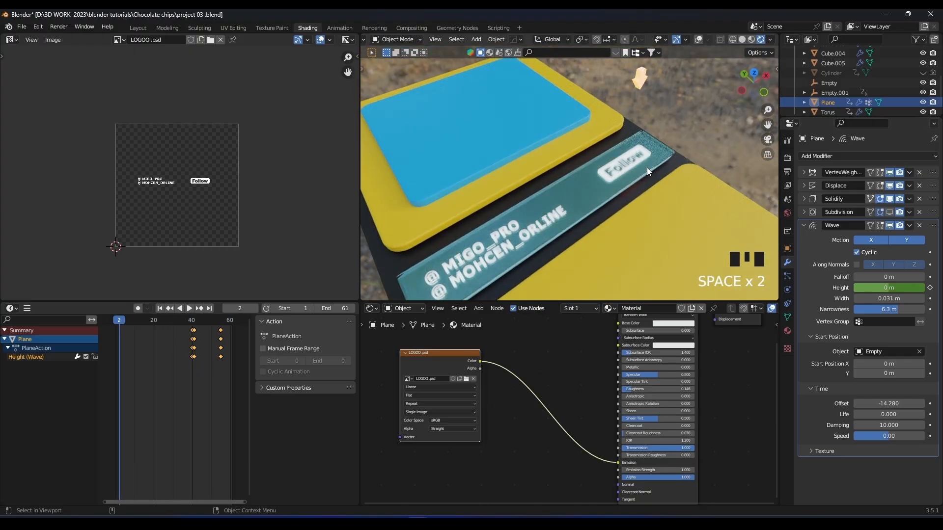
key("space")
Enlarge the 3D Viewport in both directions and play the animation, stopping at frame 42.
key("space")
key("space")
key("space")
scroll(647, 167, "up", 3)
middle_click_drag(616, 202, 552, 208)
left_click_drag(416, 302, 417, 363)
left_click_drag(360, 285, 263, 280)
scroll(511, 233, "down", 3)
middle_click_drag(525, 226, 608, 192)
key("space")
key("space")
scroll(608, 193, "up", 5)
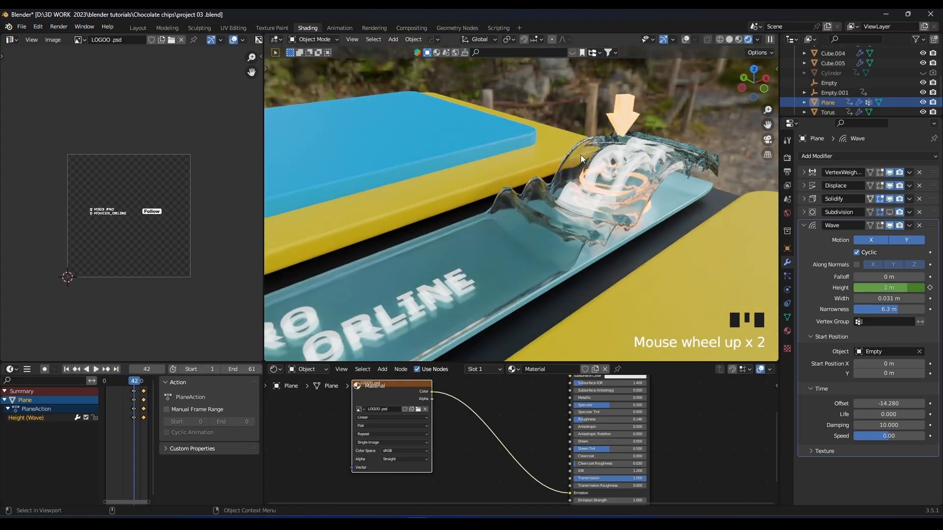
Choose the dark studio HDRI for the viewport's rendered lighting.
left_click(757, 39)
left_click(749, 122)
left_click(717, 165)
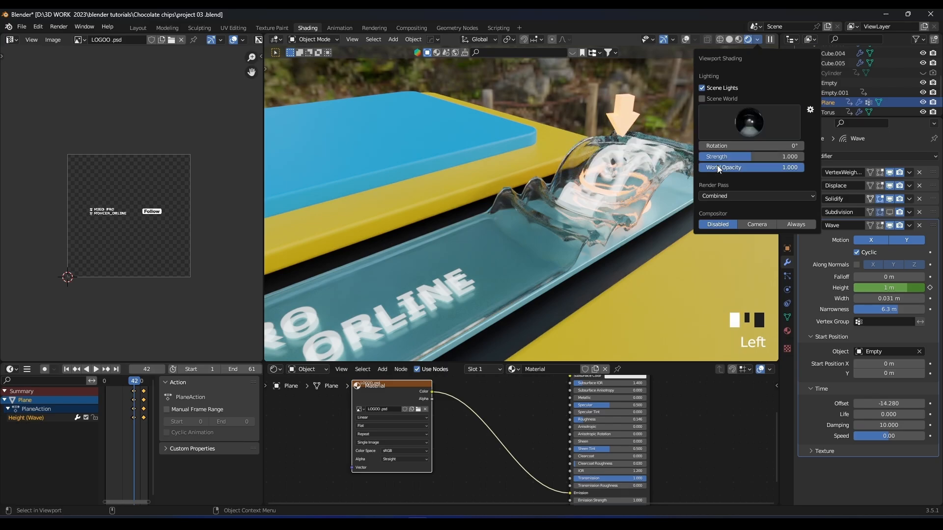
mouse_move(592, 183)
middle_mouse_down()
mouse_move(602, 219)
mouse_move(480, 208)
mouse_move(556, 140)
mouse_move(521, 139)
mouse_move(488, 211)
middle_mouse_up()
Switch the viewport to Solid shading and play the animation to examine the strip's ripple.
key("space")
key("space")
key("z")
left_click(588, 191)
key("space")
scroll(536, 187, "down", 1)
scroll(536, 187, "up", 2)
middle_click_drag(536, 186, 600, 205, "shift")
scroll(576, 201, "down", 1, "shift")
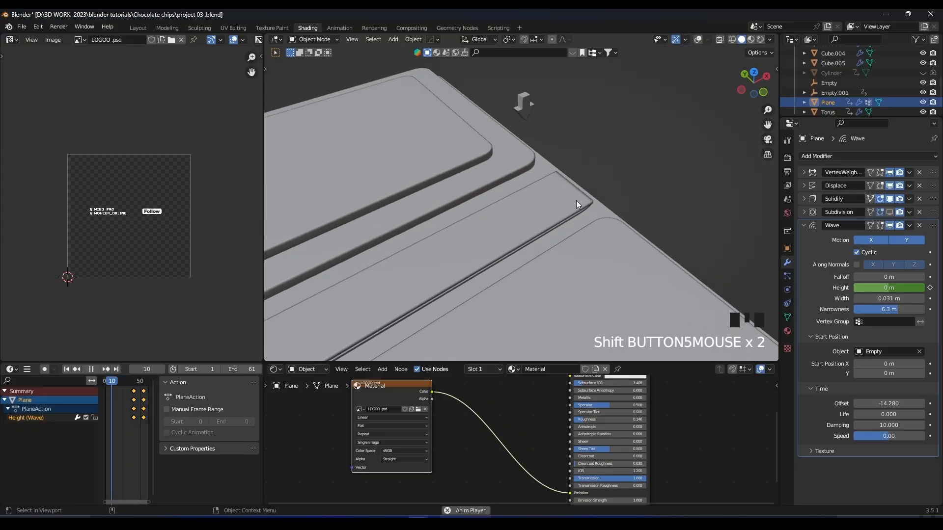
Switch the viewport to Material Preview and watch the logo strip's ripple during playback.
key("z")
left_click(579, 226)
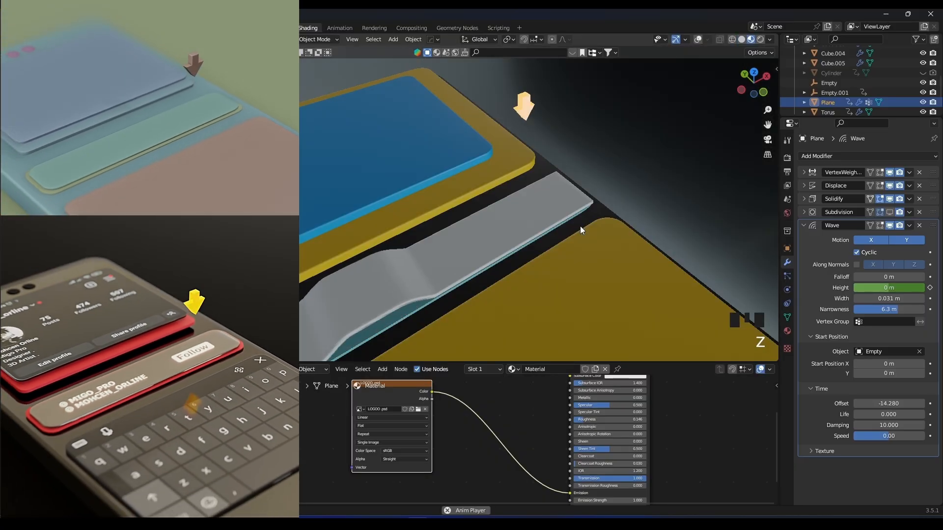
scroll(580, 226, "down", 3)
scroll(596, 217, "up", 2)
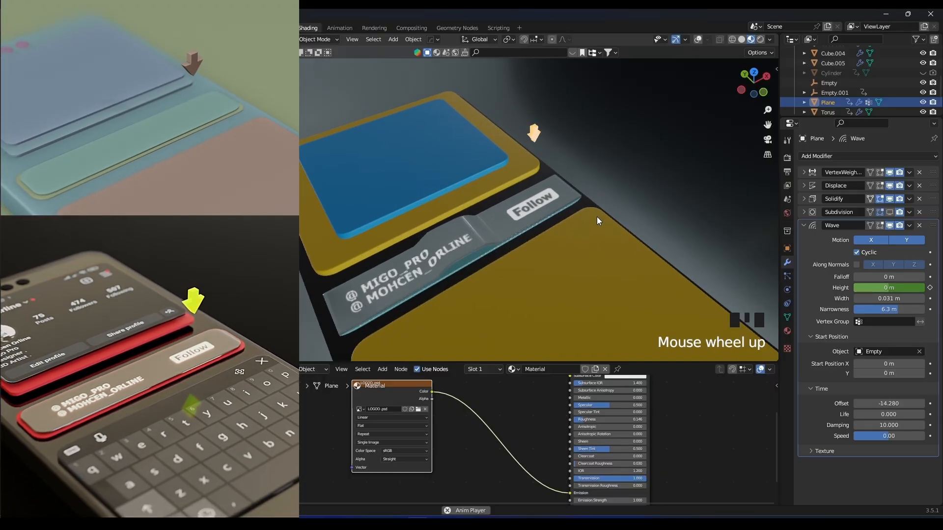